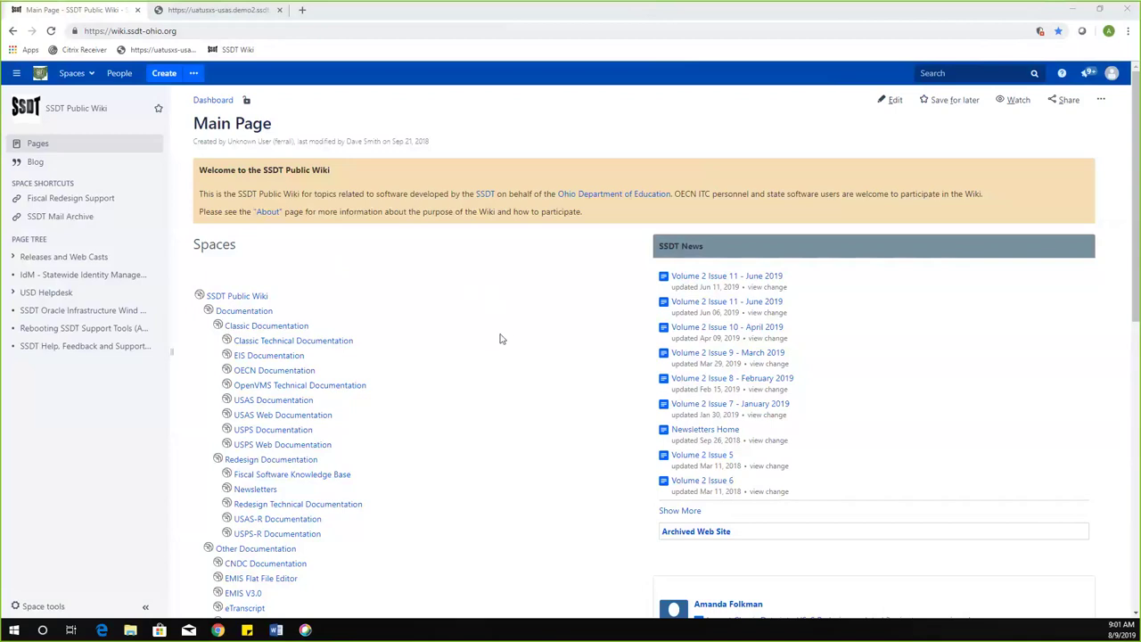
Scroll the wiki's space list and go to the State Software Redesign home page
scroll(501, 339, "down", 3)
scroll(501, 339, "down", 1)
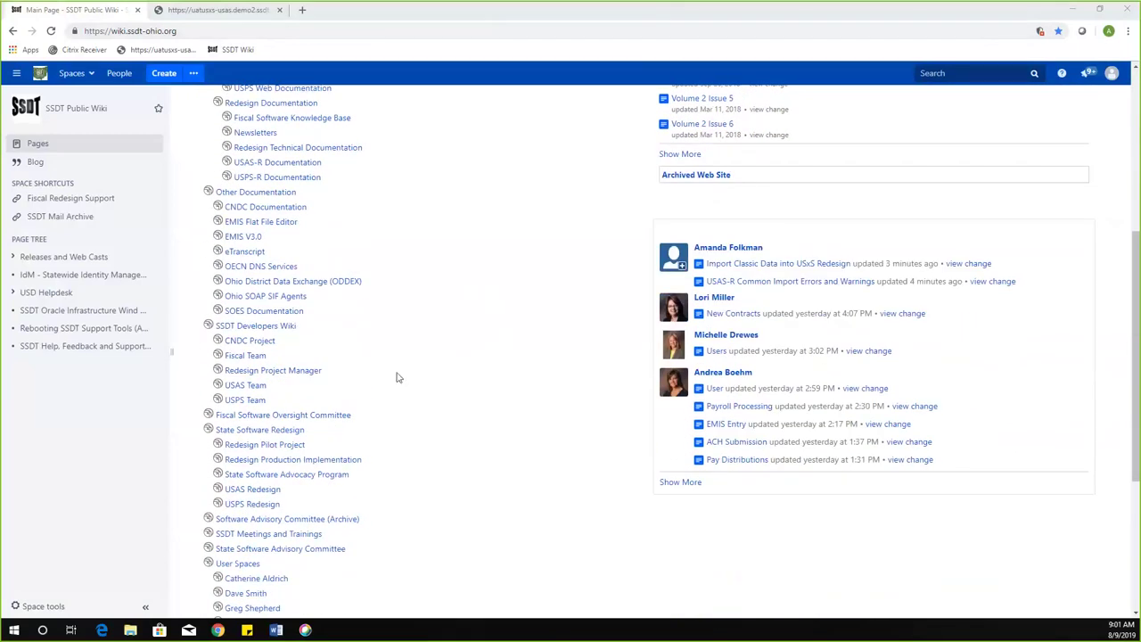
left_click(255, 432)
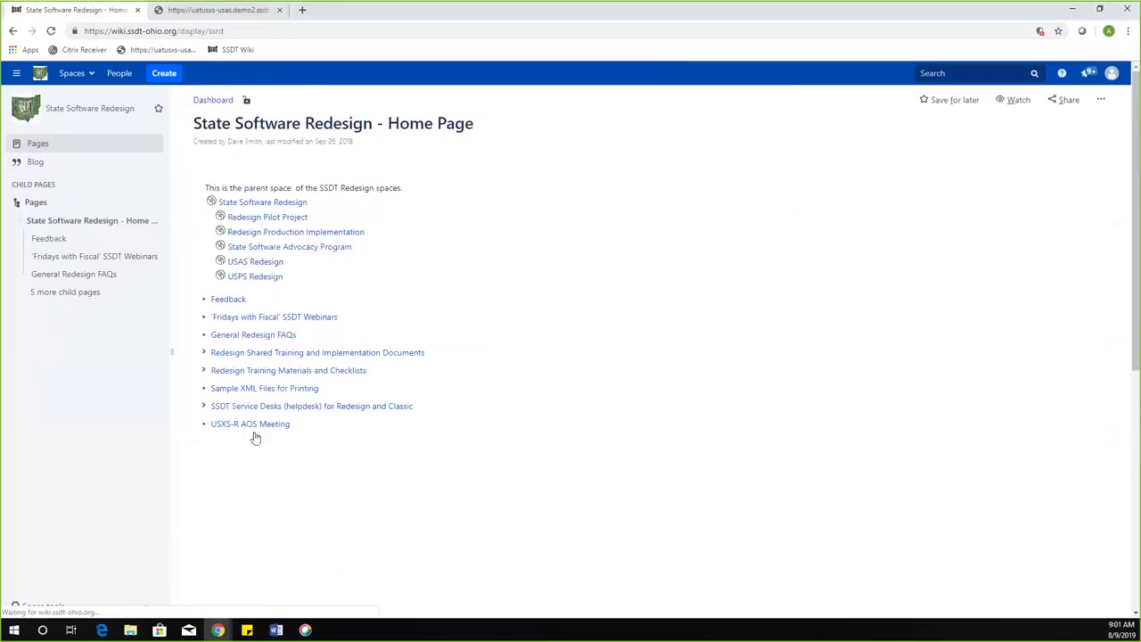
Open the 'Fridays with Fiscal' SSDT Webinars page listing webinar dates and recordings
left_click(278, 321)
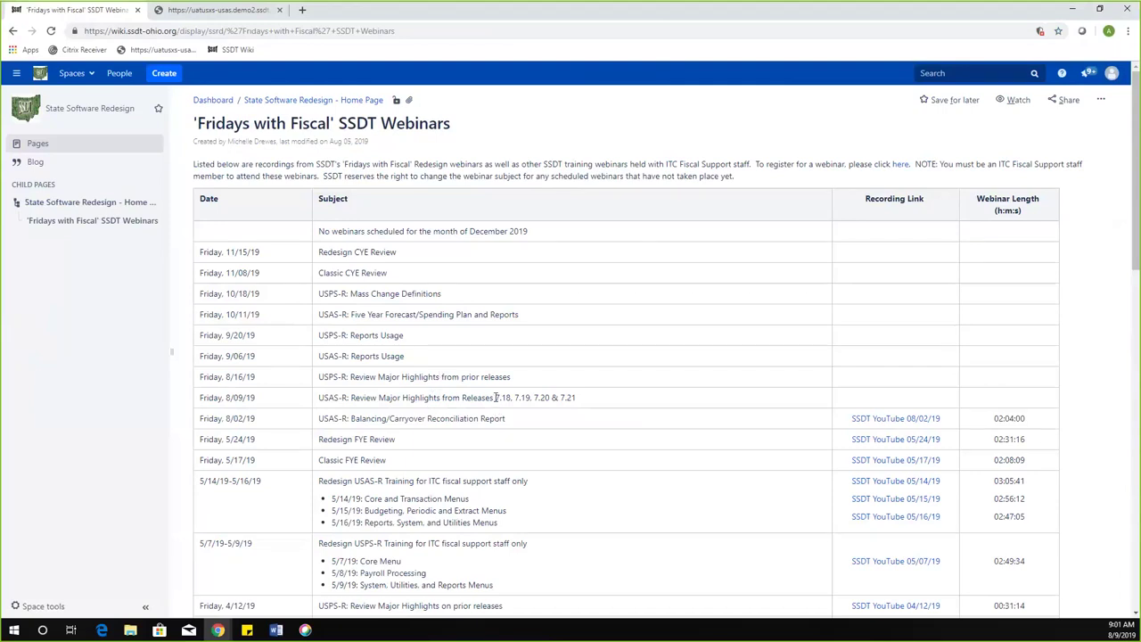
Highlight the 8/09/19 webinar's release numbers, then go back twice to the wiki's main page
left_click_drag(495, 397, 576, 407)
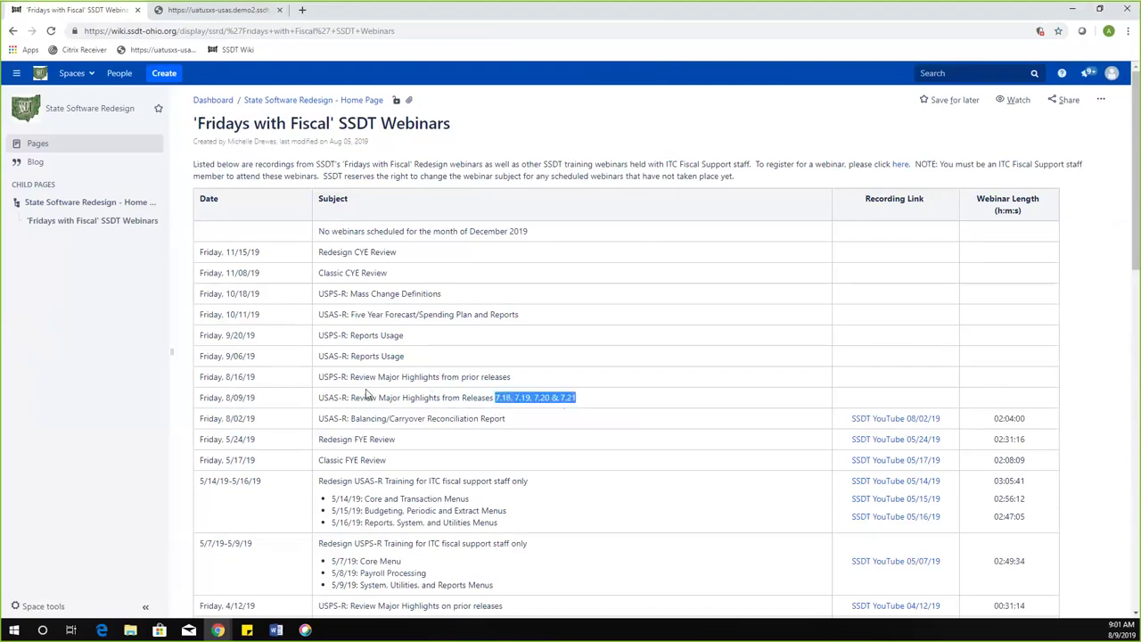
left_click(15, 32)
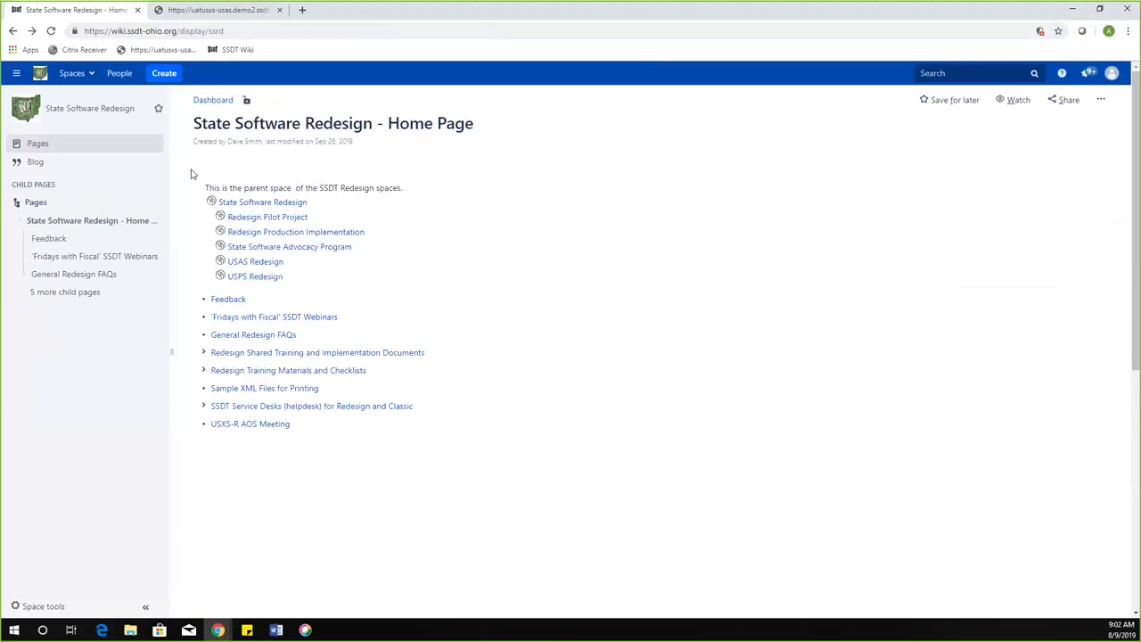
left_click(15, 31)
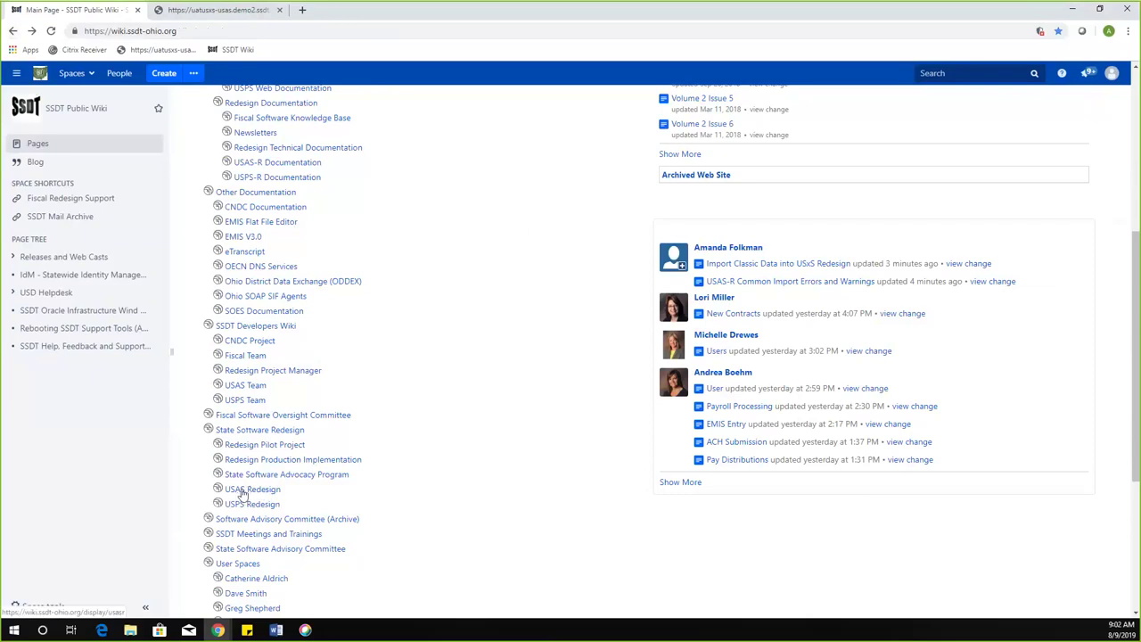
Review the USAS Redesign releases table, then switch to the tab with the USAS login page
left_click(241, 489)
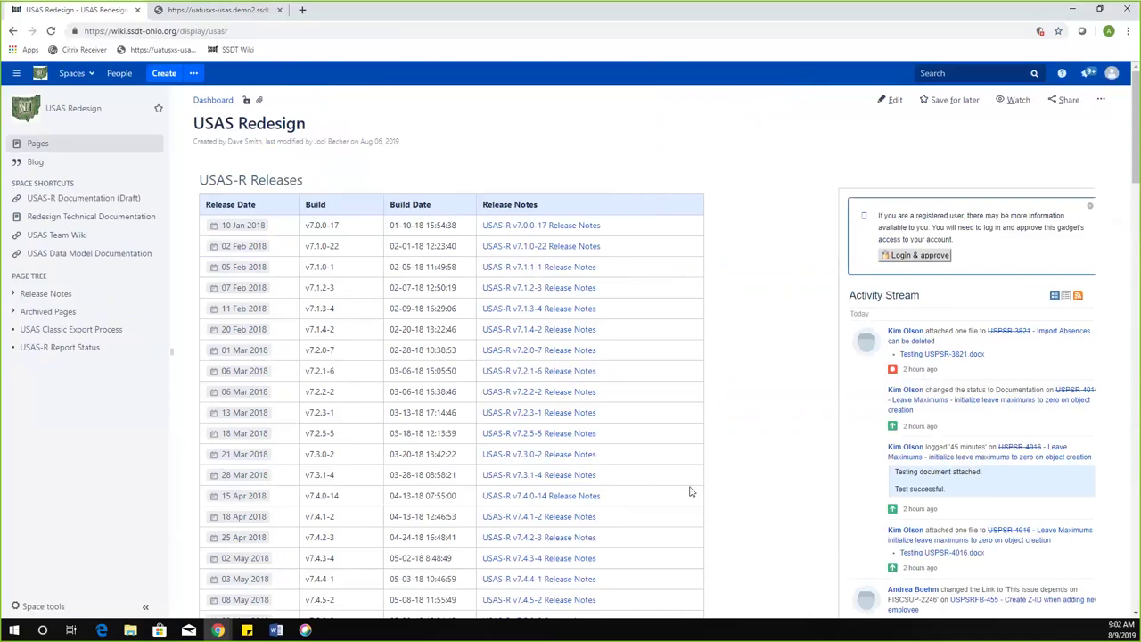
scroll(689, 491, "down", 1)
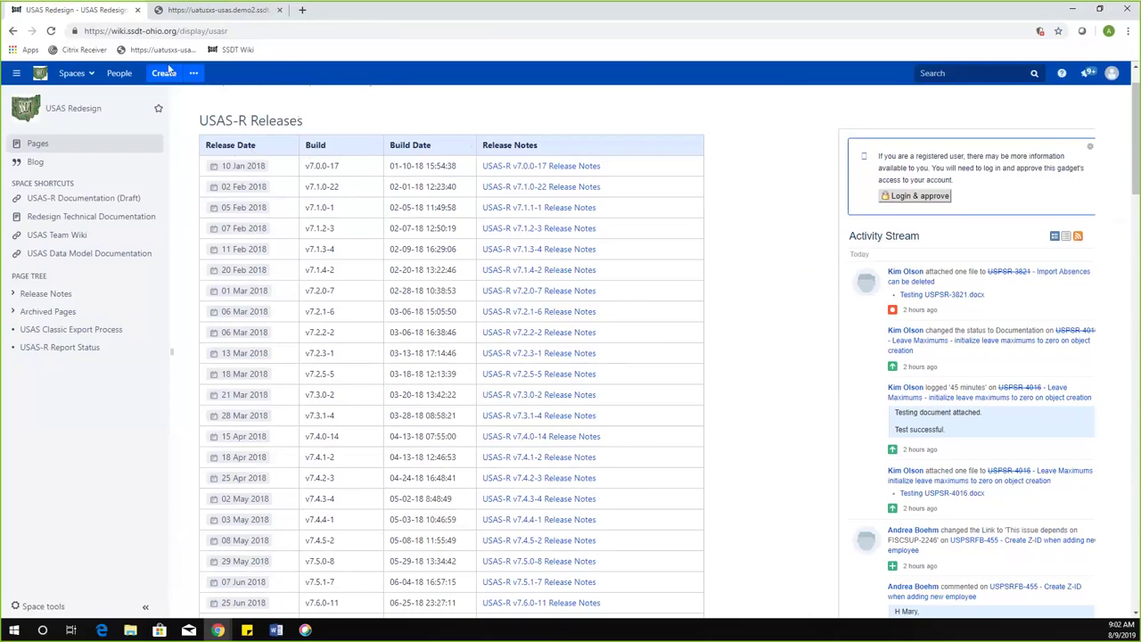
left_click(234, 15)
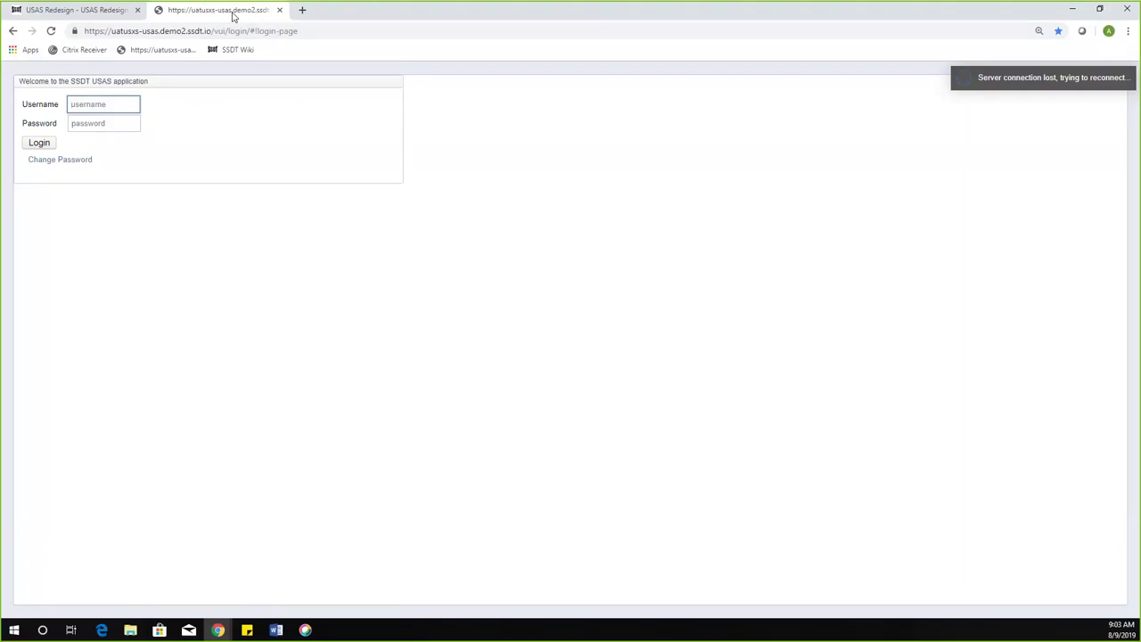
Log in to SSDT USAS with the administrator username and password
type("admin")
key("Tab")
type("***********")
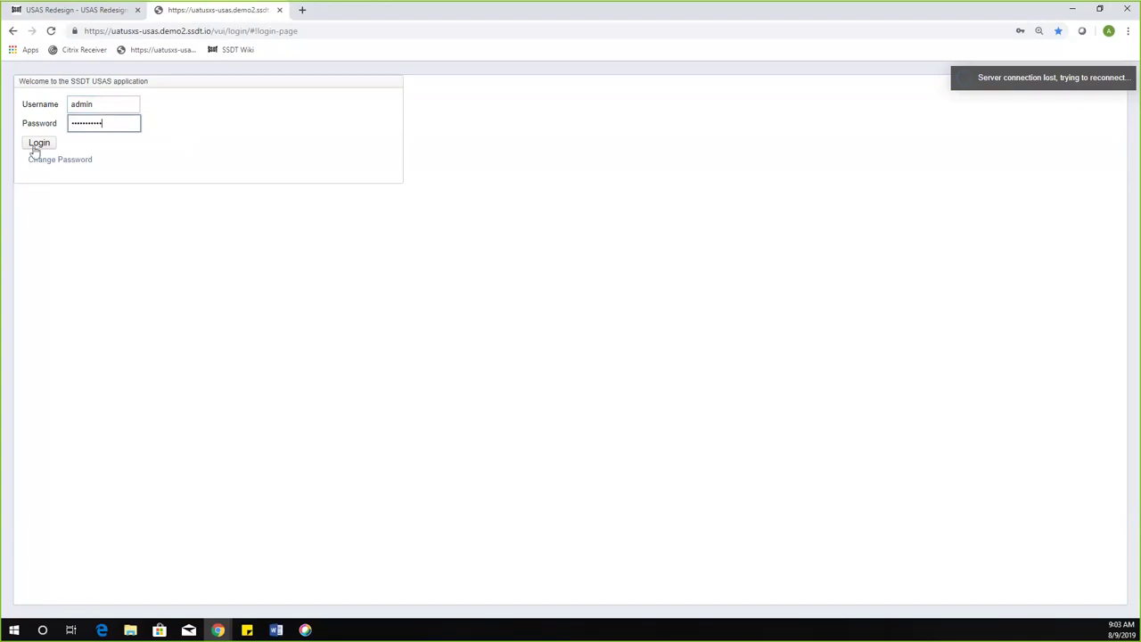
left_click(37, 145)
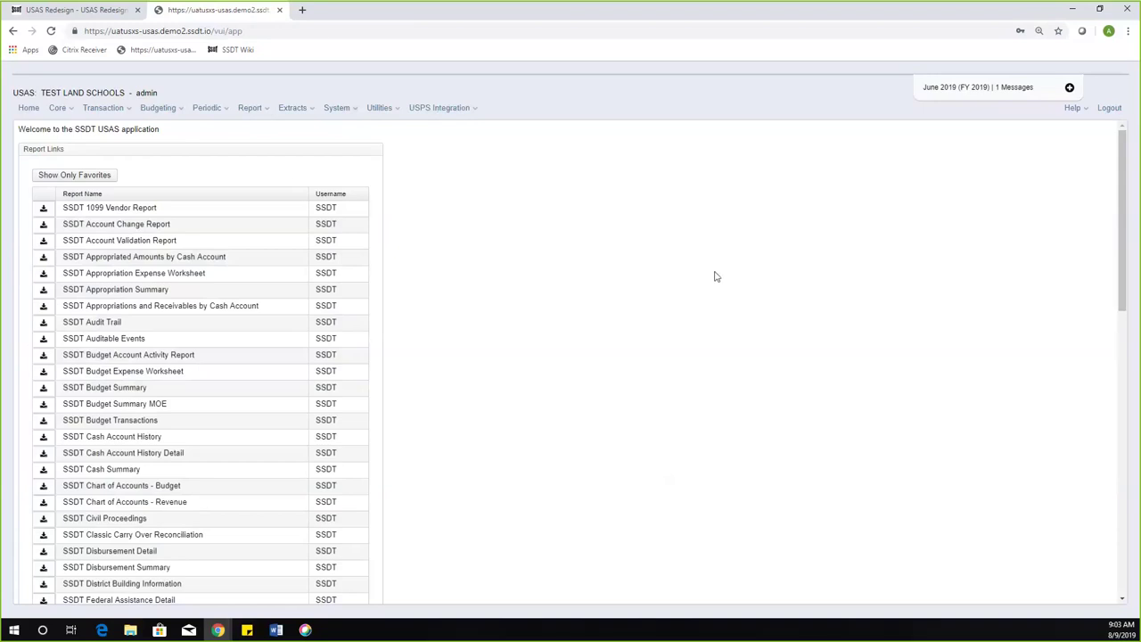
Open the Rules list from the System menu
left_click(389, 114)
left_click(335, 116)
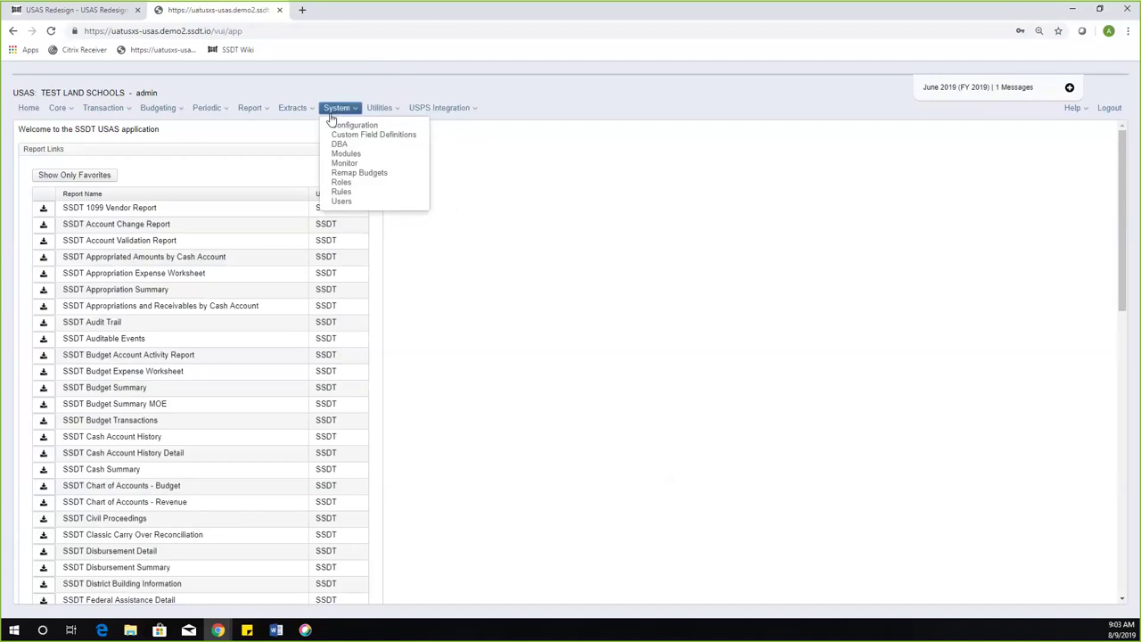
left_click(350, 193)
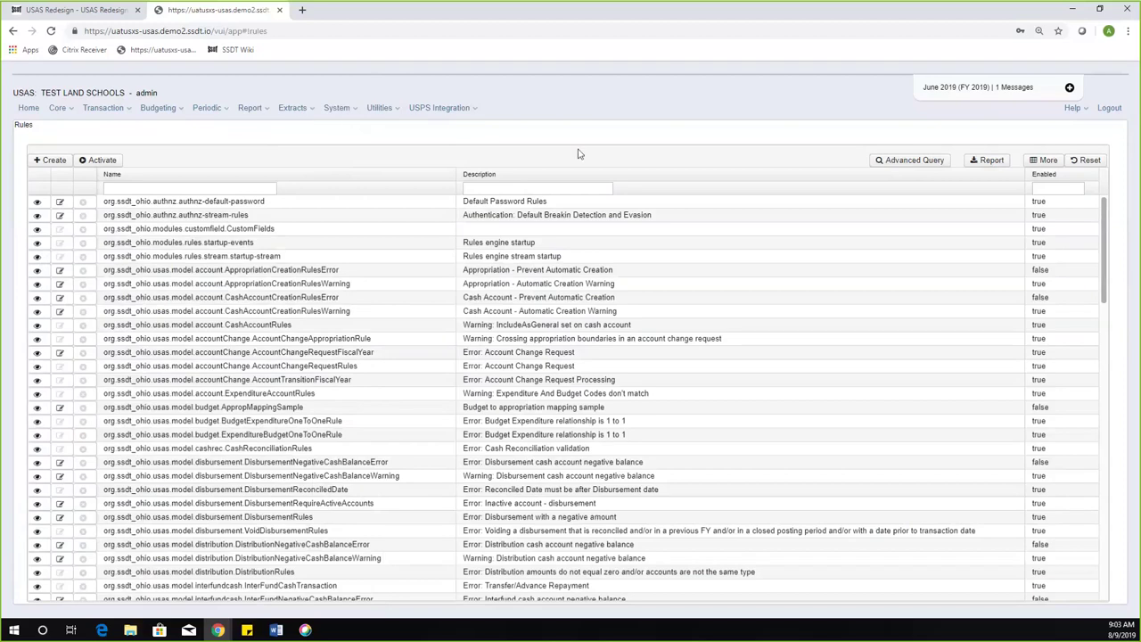
Filter rule descriptions by 'Warning: Invoice' and select InvoiceItemAmountExceedsEncumbranceRule to view its details
left_click(468, 188)
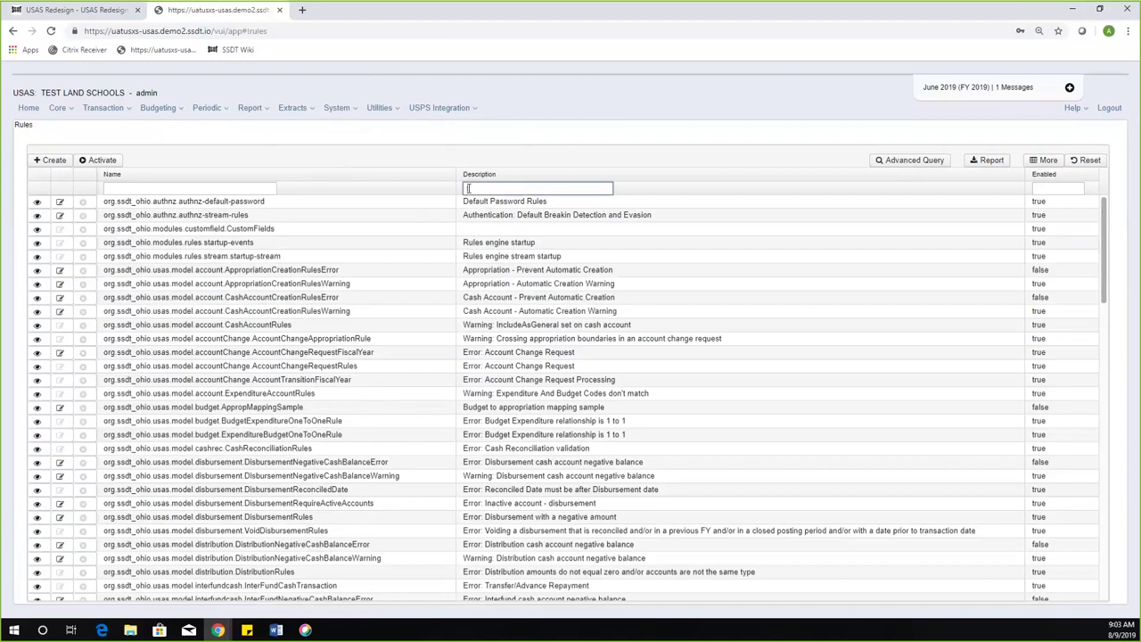
type("Warning: ")
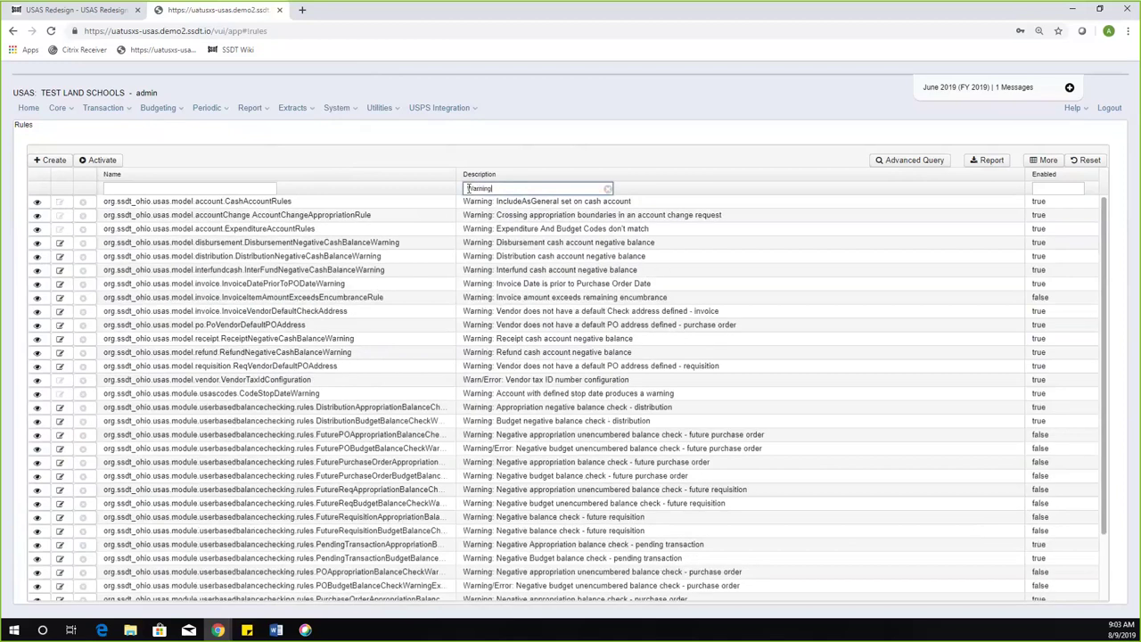
type("In")
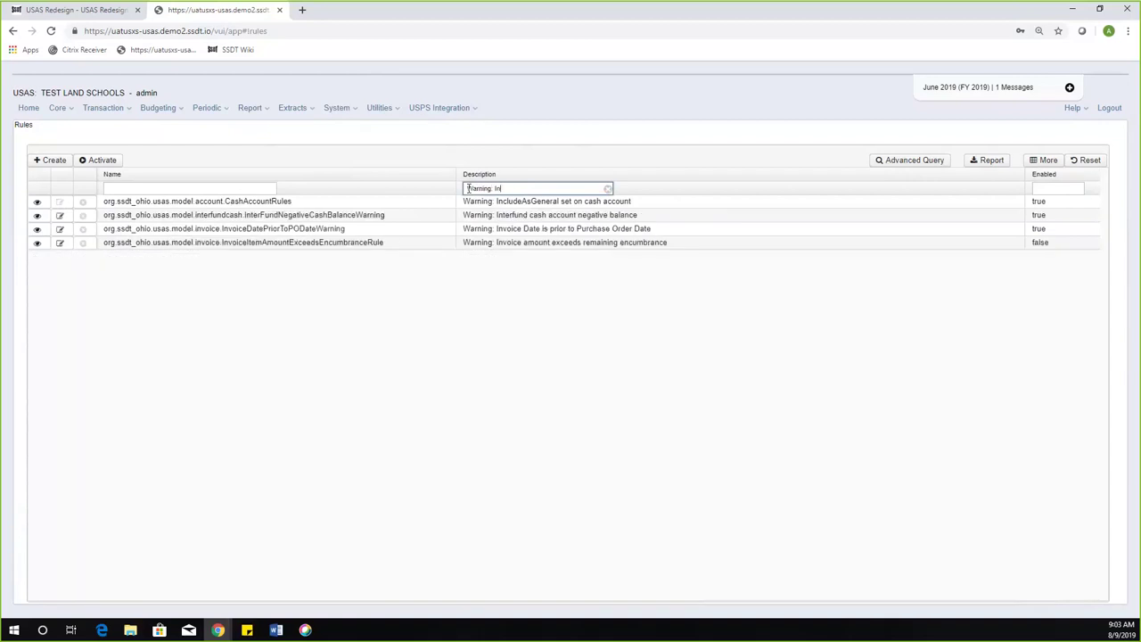
type("voice")
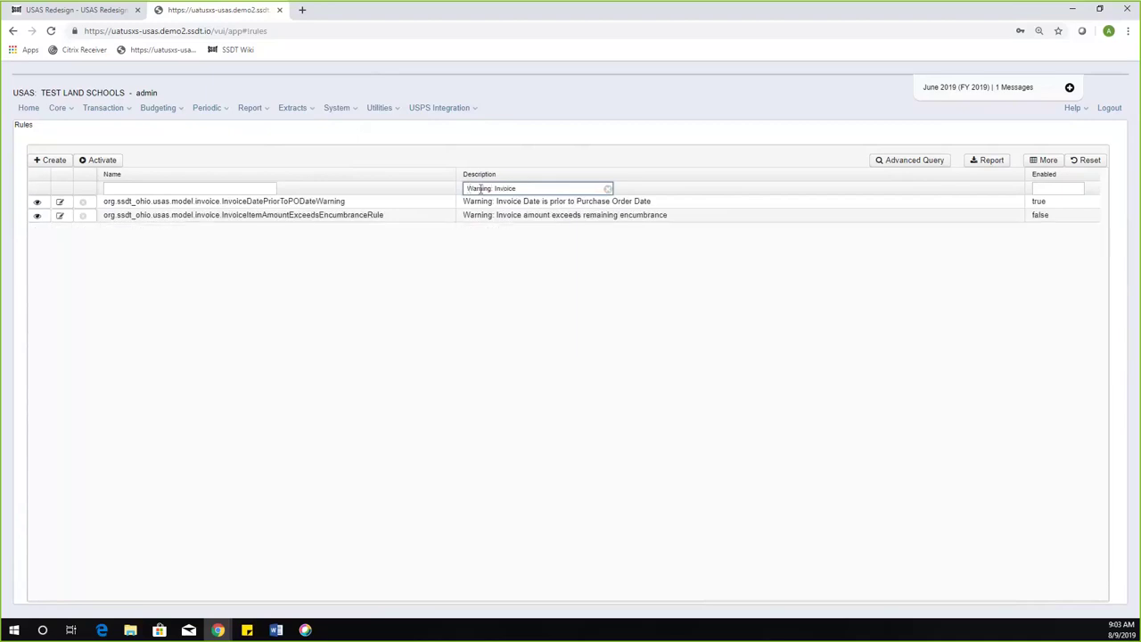
left_click_drag(464, 216, 525, 220)
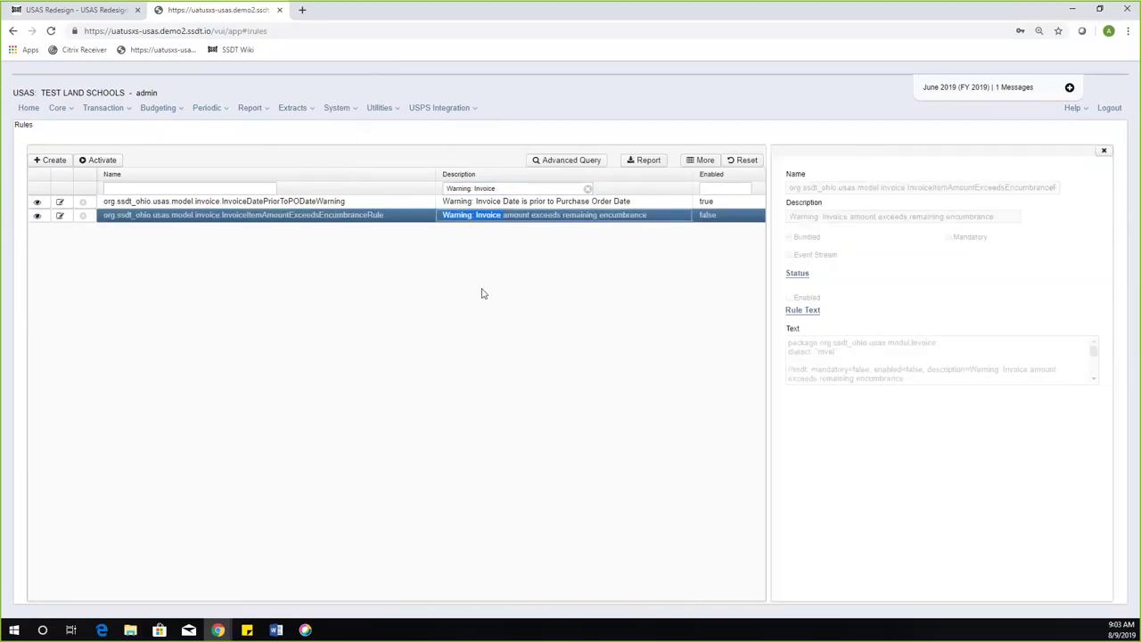
Edit InvoiceItemAmountExceedsEncumbranceRule, tick Enabled in the Rule Set dialog, and save it
left_click(59, 216)
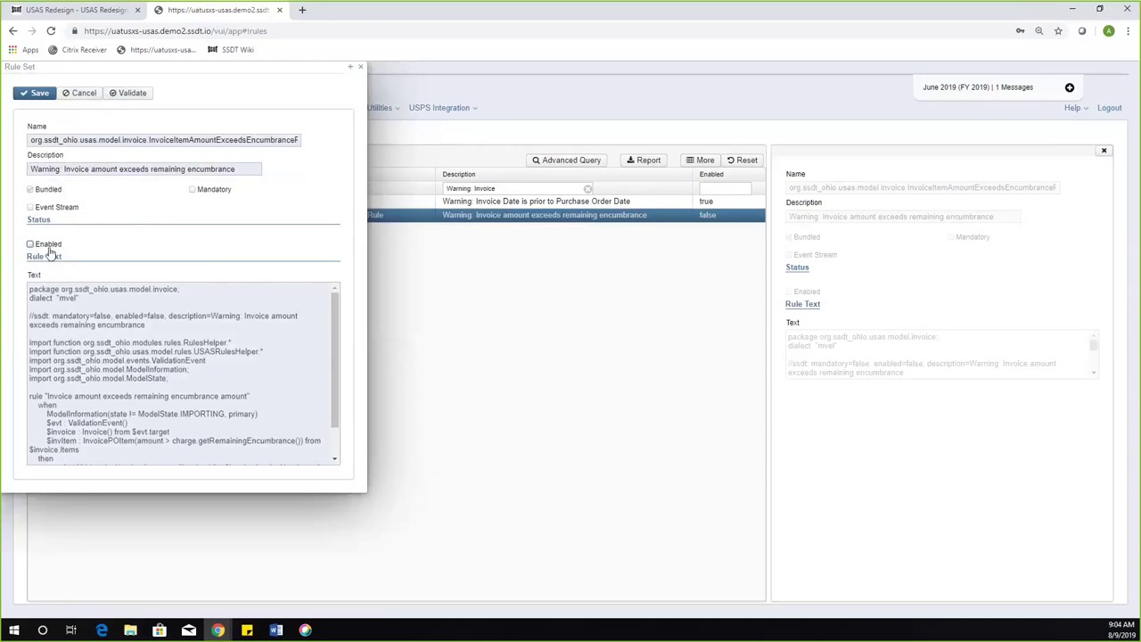
left_click(30, 244)
left_click(33, 95)
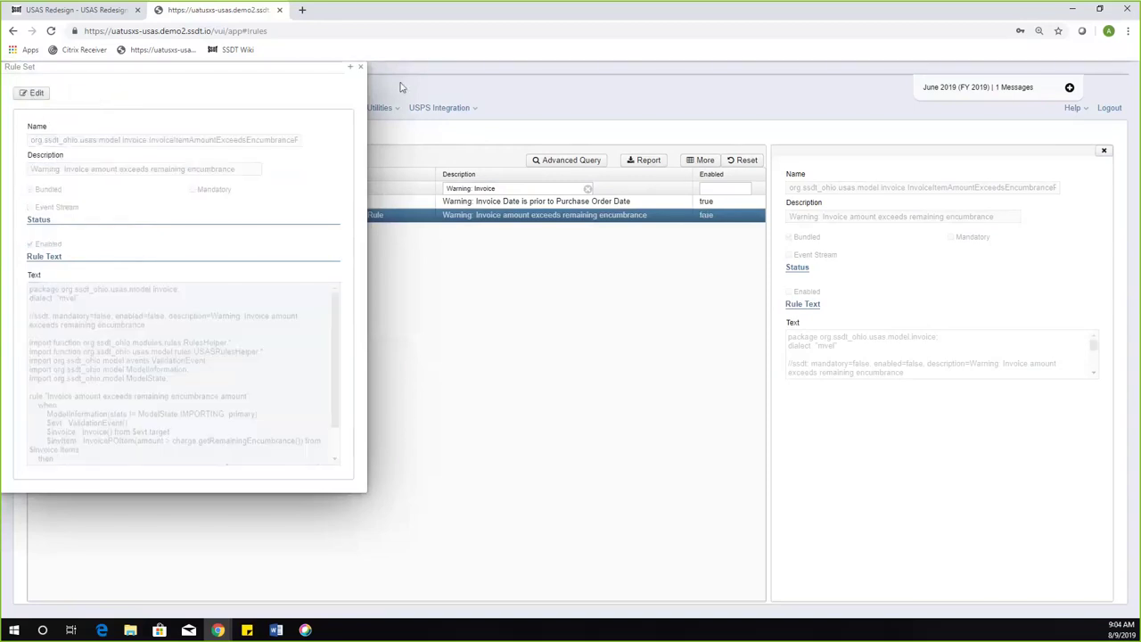
Close the Rule Set window, Activate the rules, and dismiss the 'Rules successfully activated' message
left_click(361, 70)
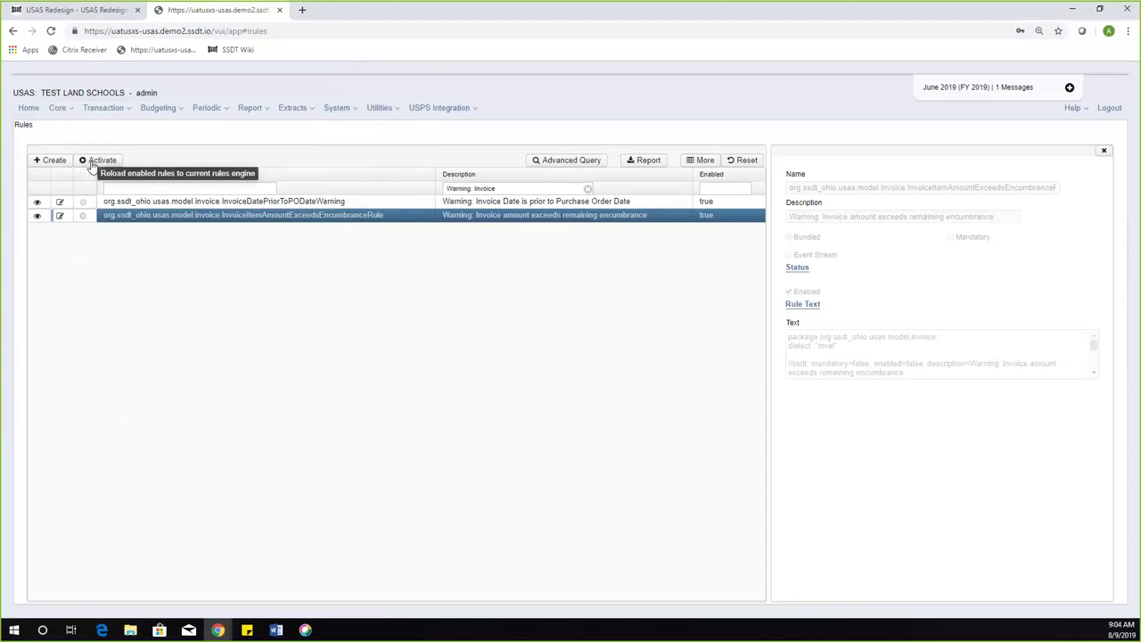
left_click(91, 165)
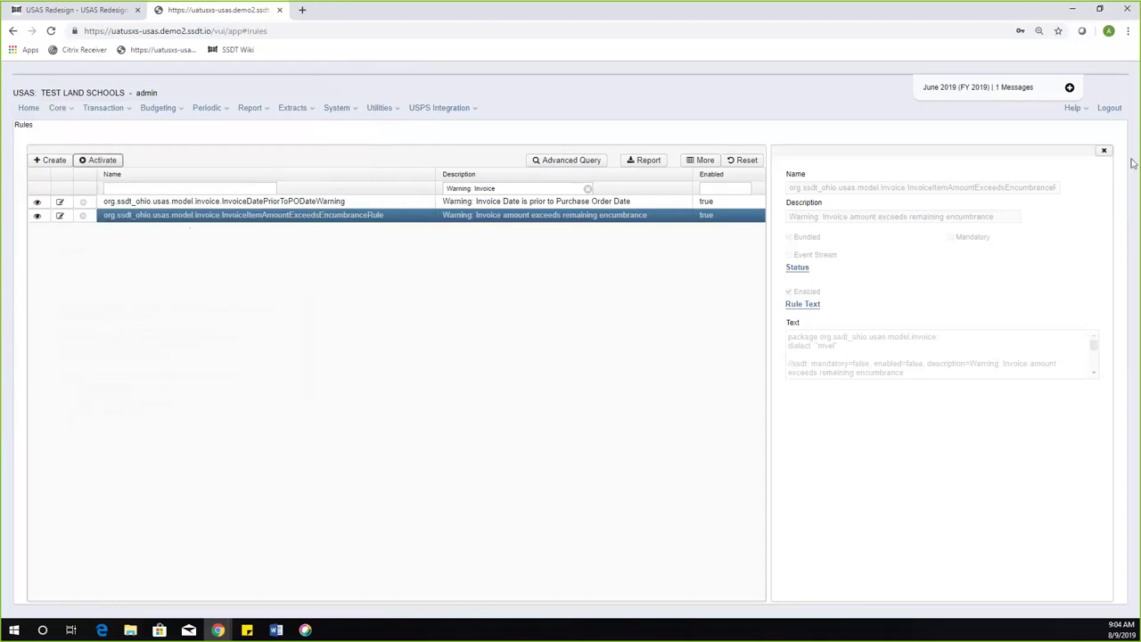
left_click(1104, 150)
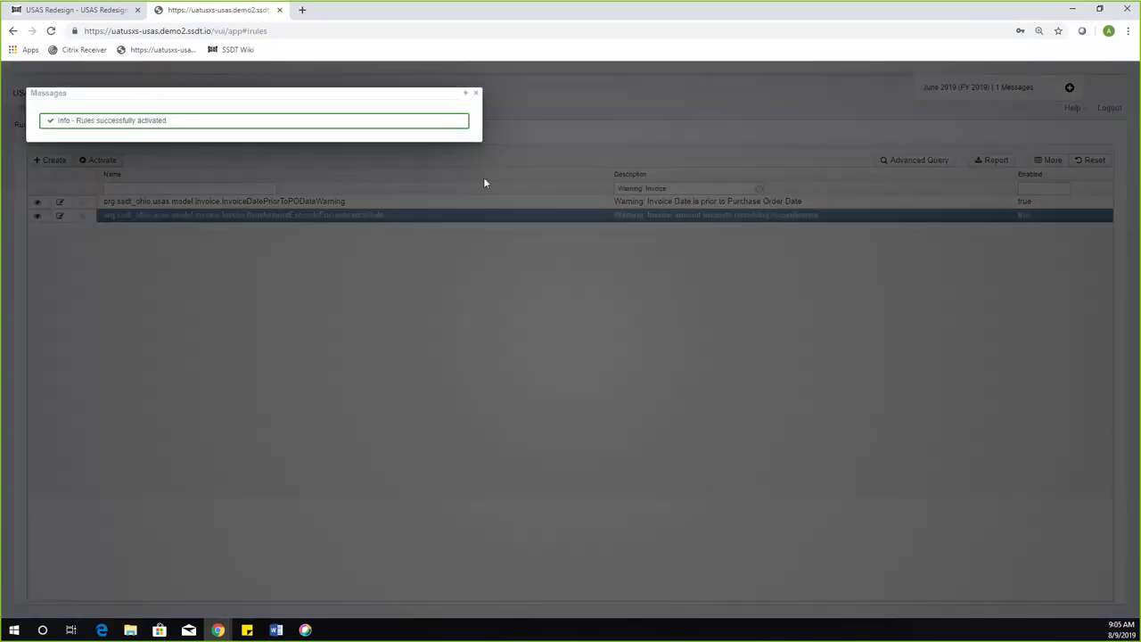
left_click(475, 93)
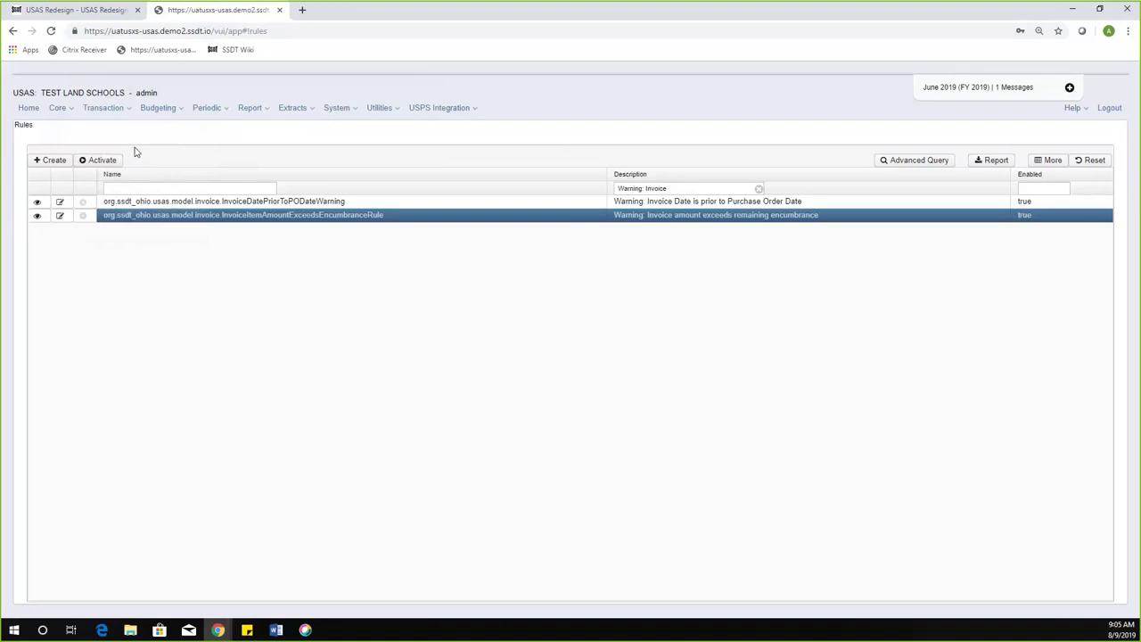
In AP Invoices, filter the PO # column by =313021, then clear the filter
left_click(107, 118)
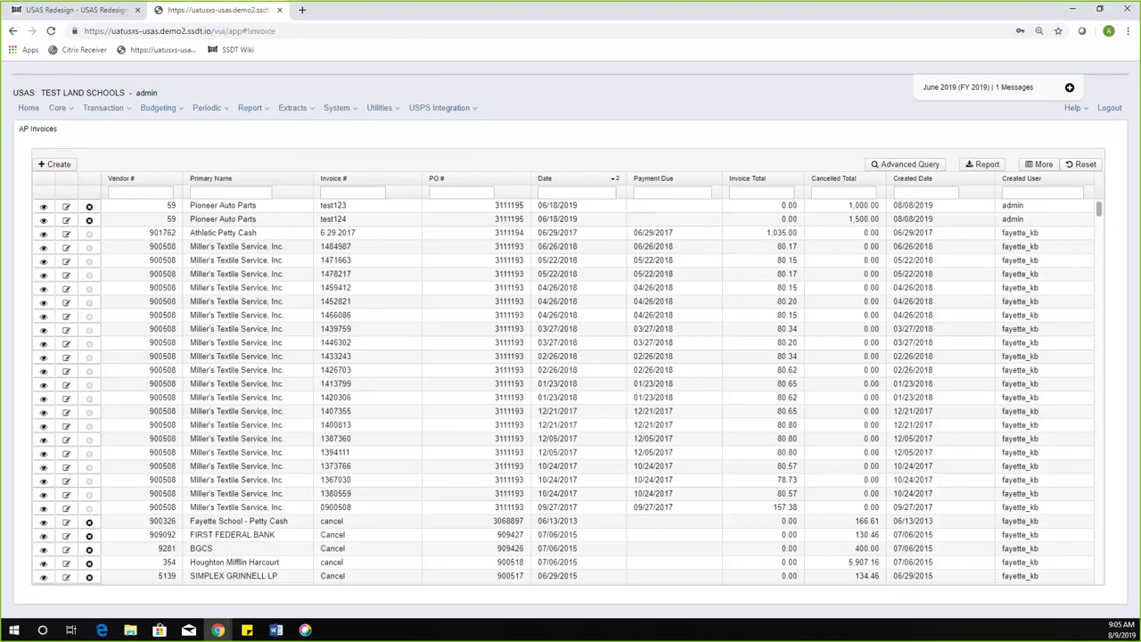
left_click(372, 190)
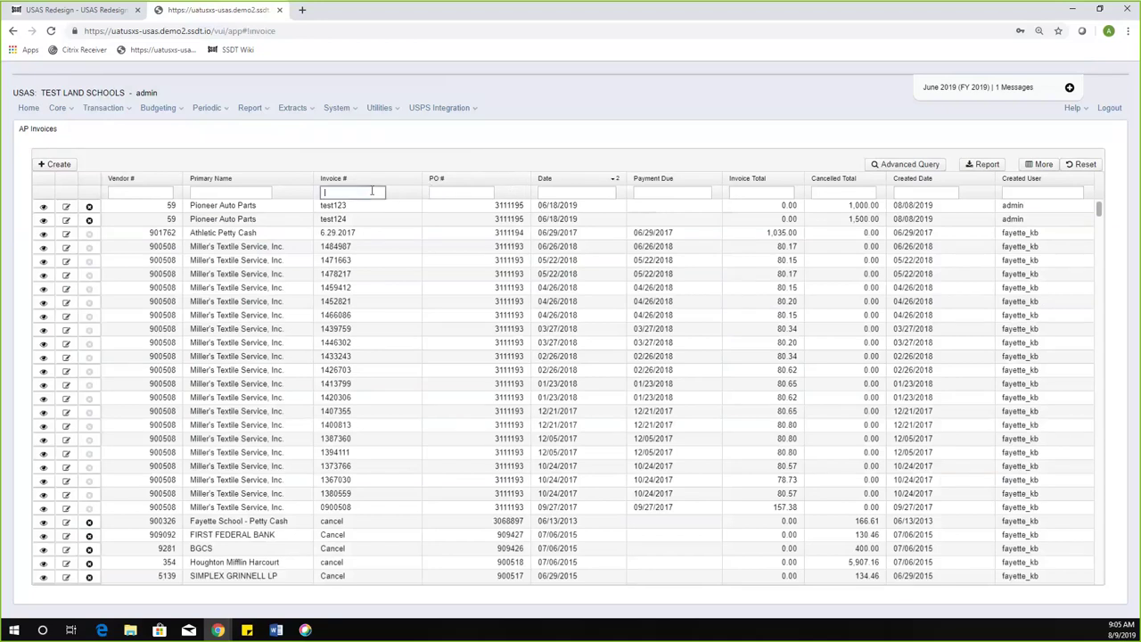
left_click(437, 193)
type("=313021")
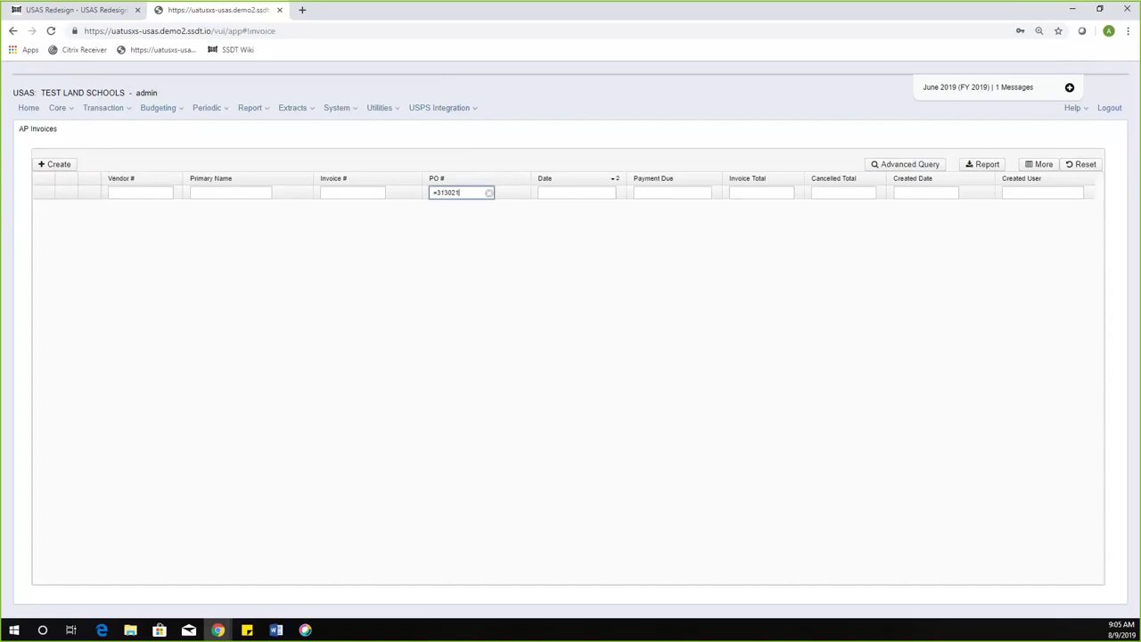
left_click(489, 193)
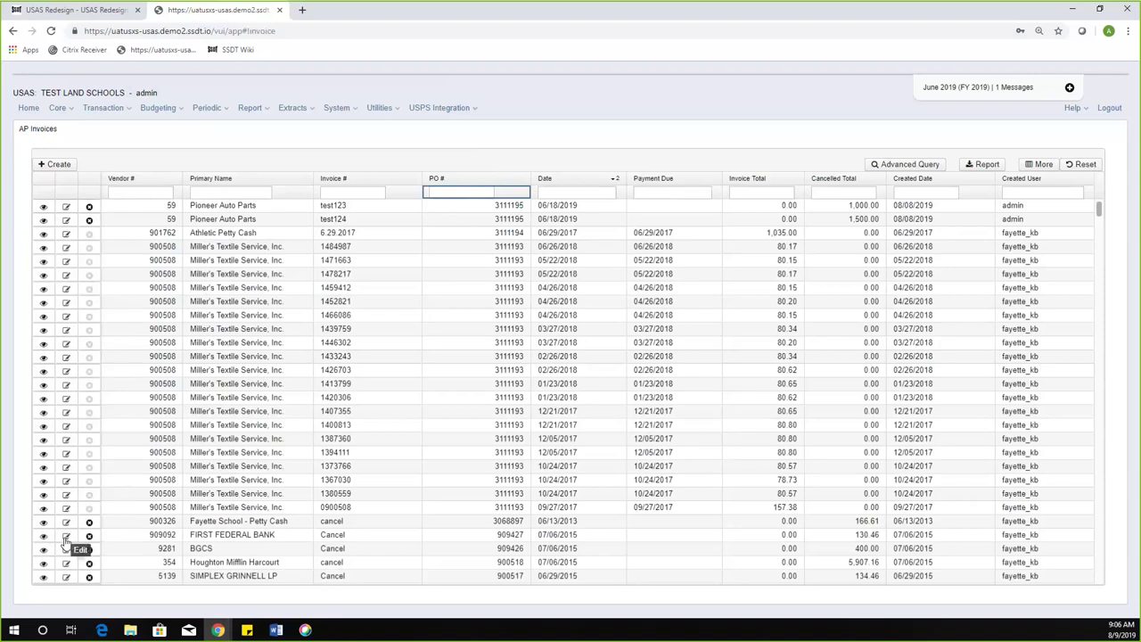
Open invoice test123 for editing and close it without saving changes
left_click(67, 209)
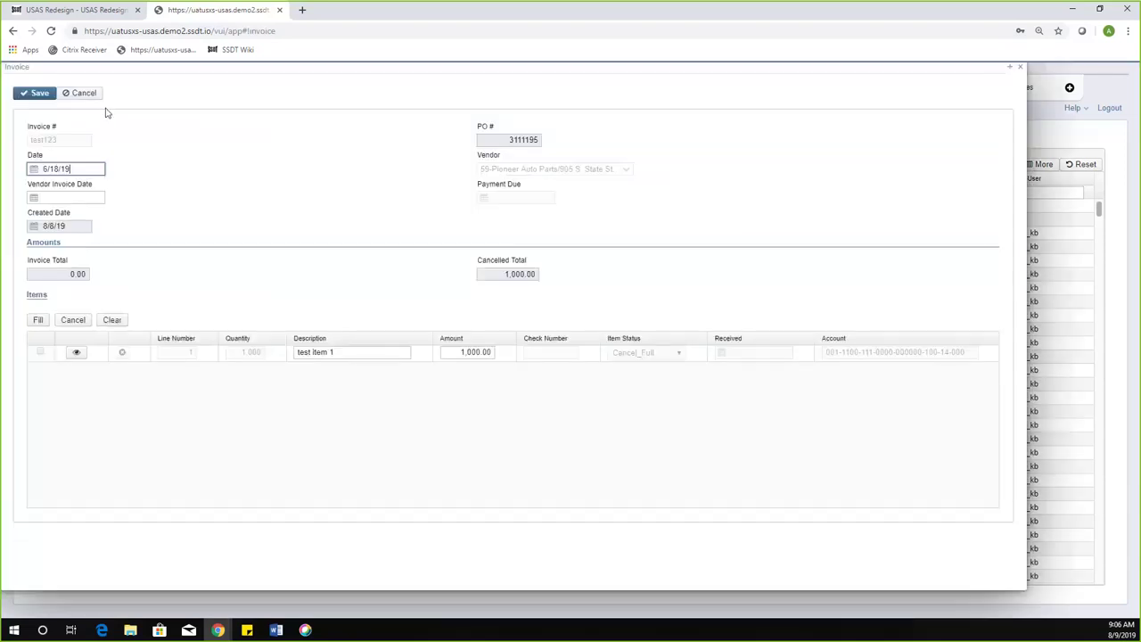
left_click(90, 96)
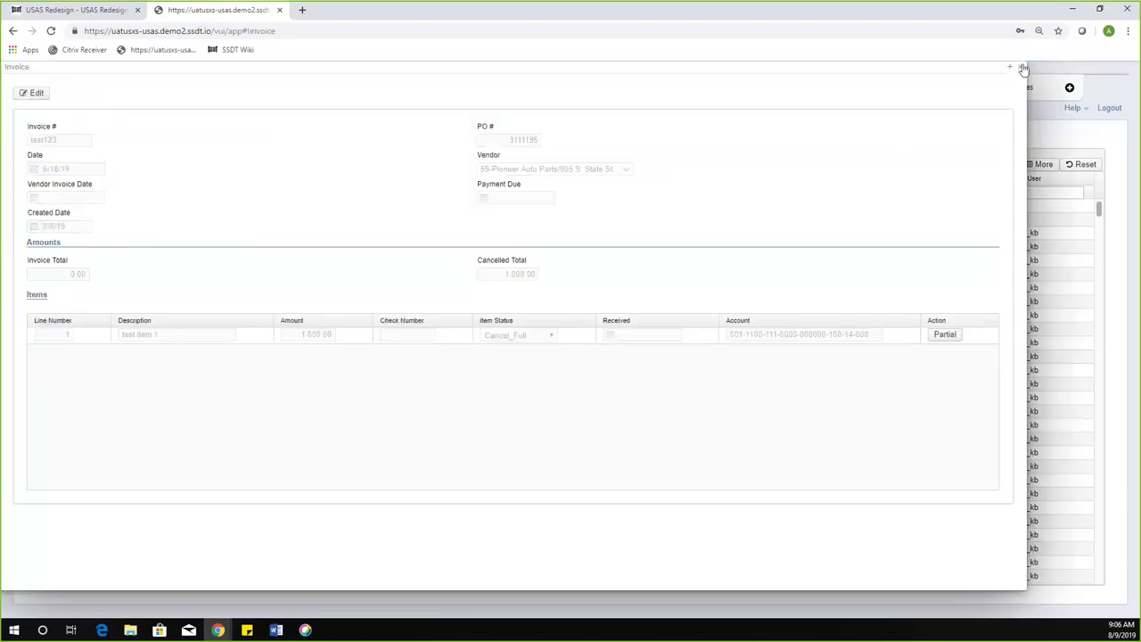
left_click(1020, 67)
left_click(114, 108)
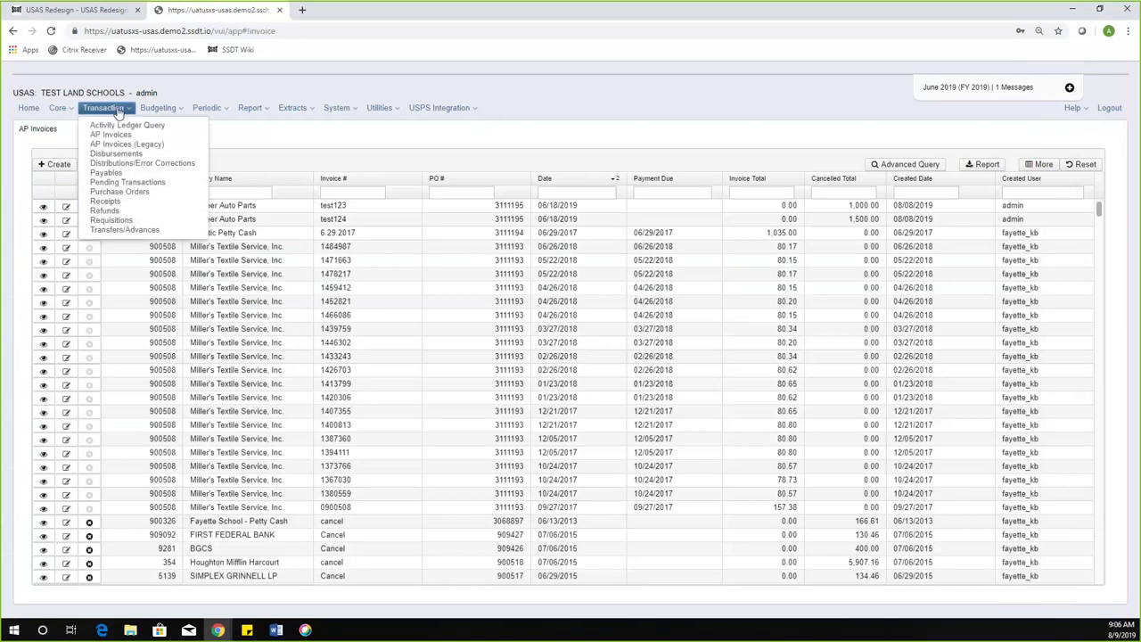
Filter Purchase Orders to PO =313021 and start a new invoice from it
left_click(114, 194)
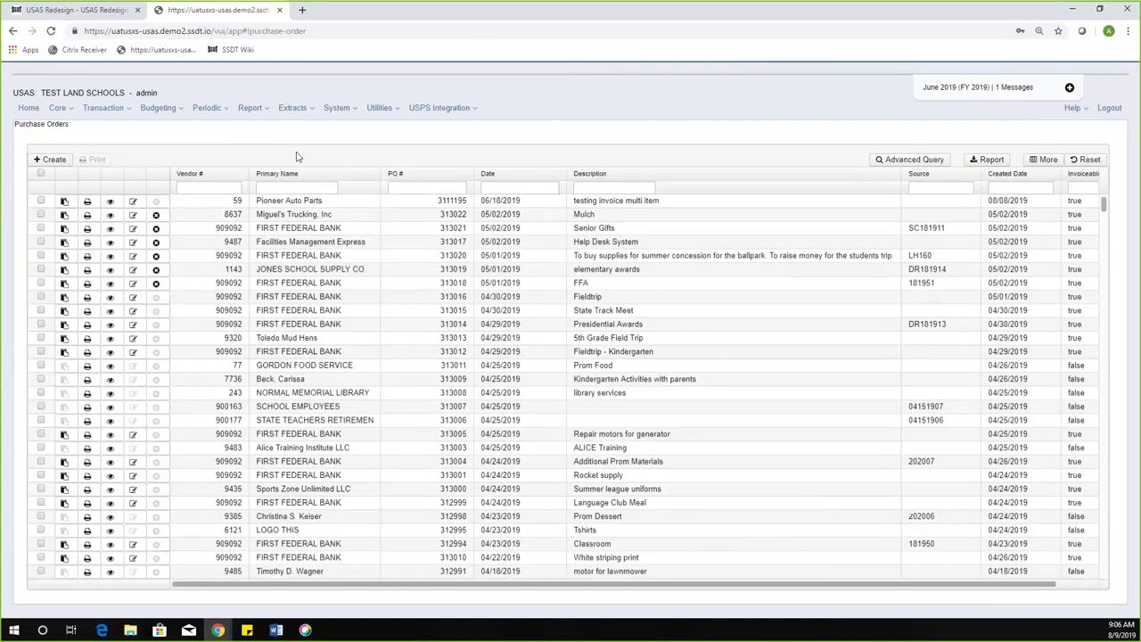
left_click(455, 188)
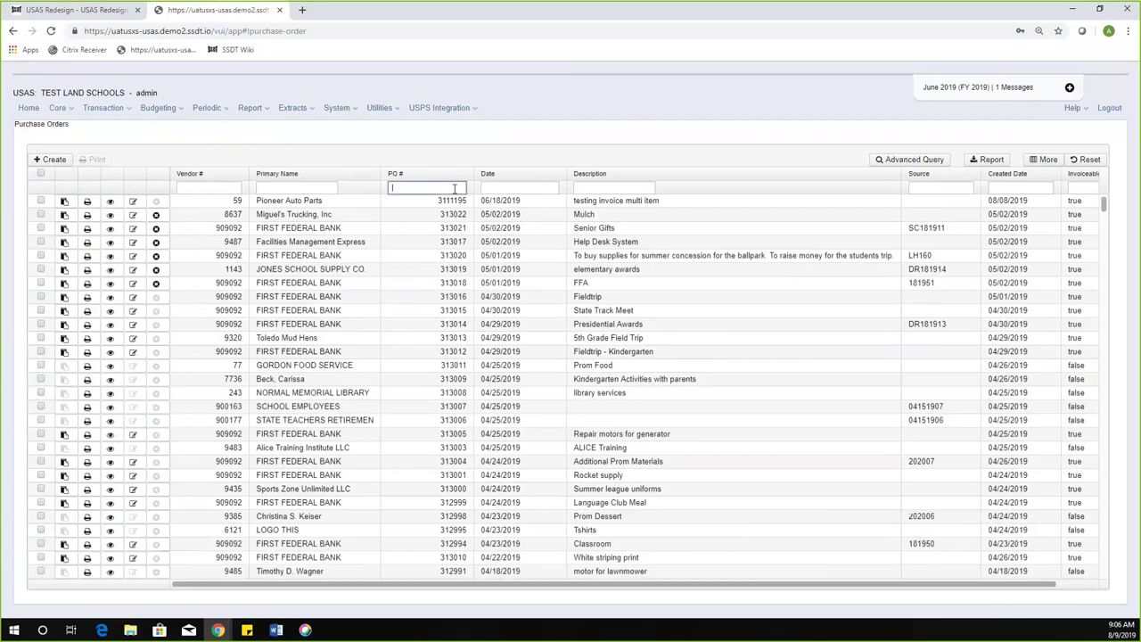
type("=313021")
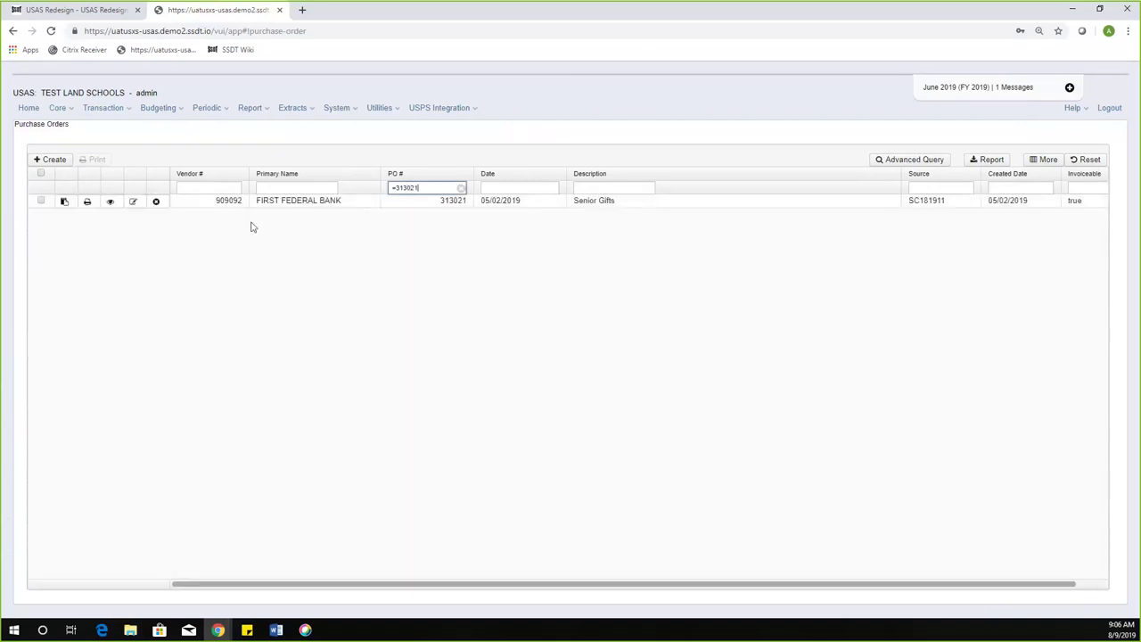
left_click(63, 201)
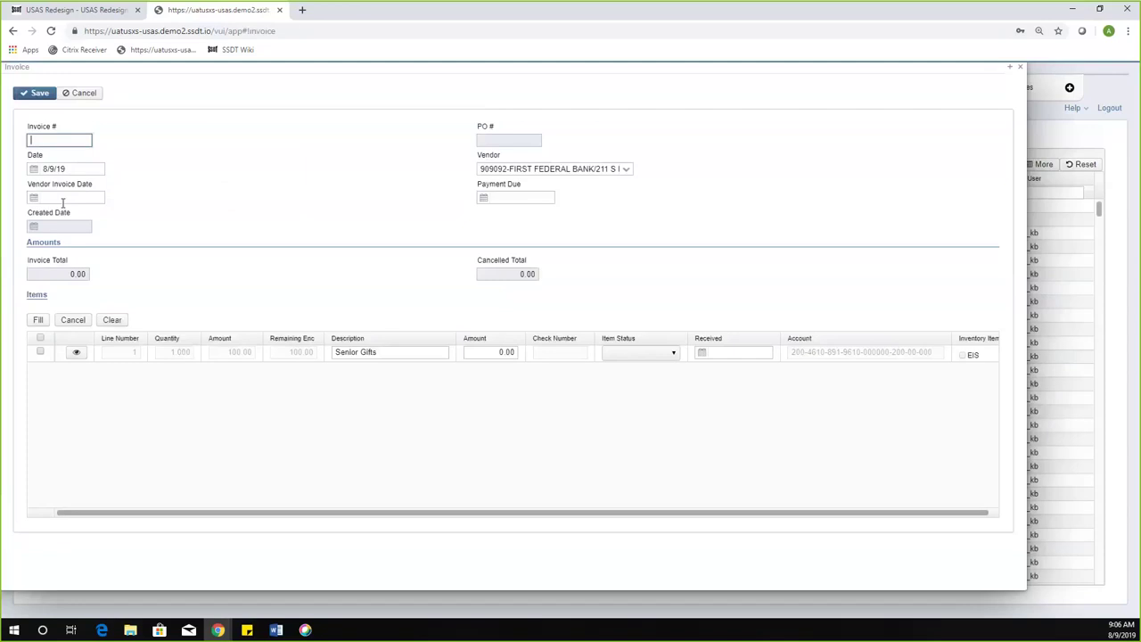
Enter invoice number asf0010 and invoice date 6/9/19
type("a")
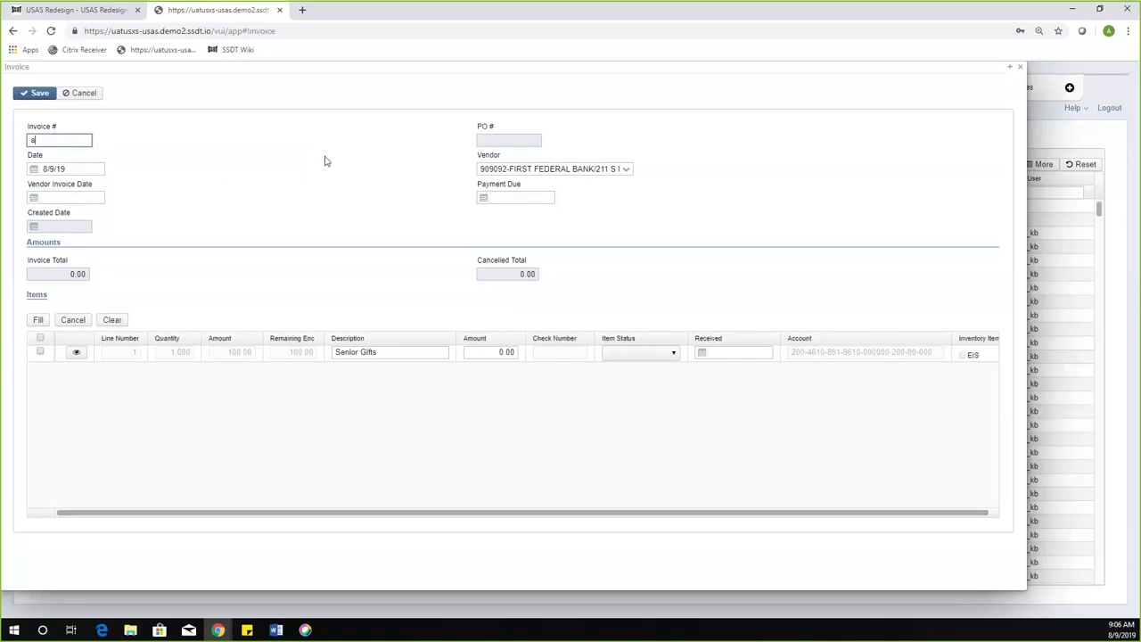
type("sf0010")
left_click(45, 169)
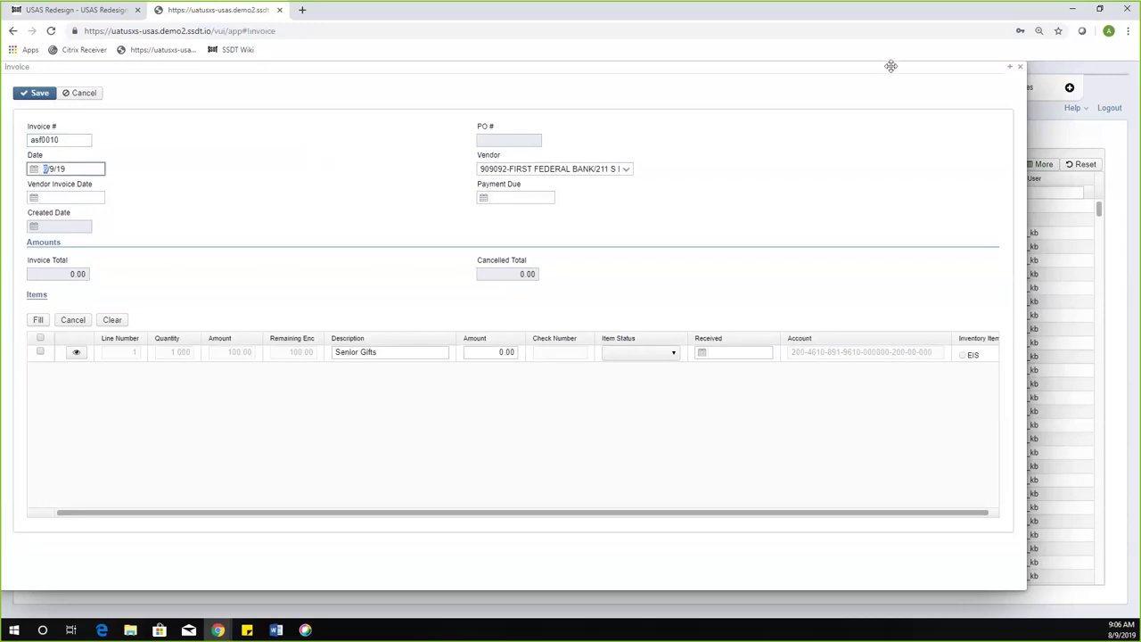
left_click_drag(891, 64, 898, 120)
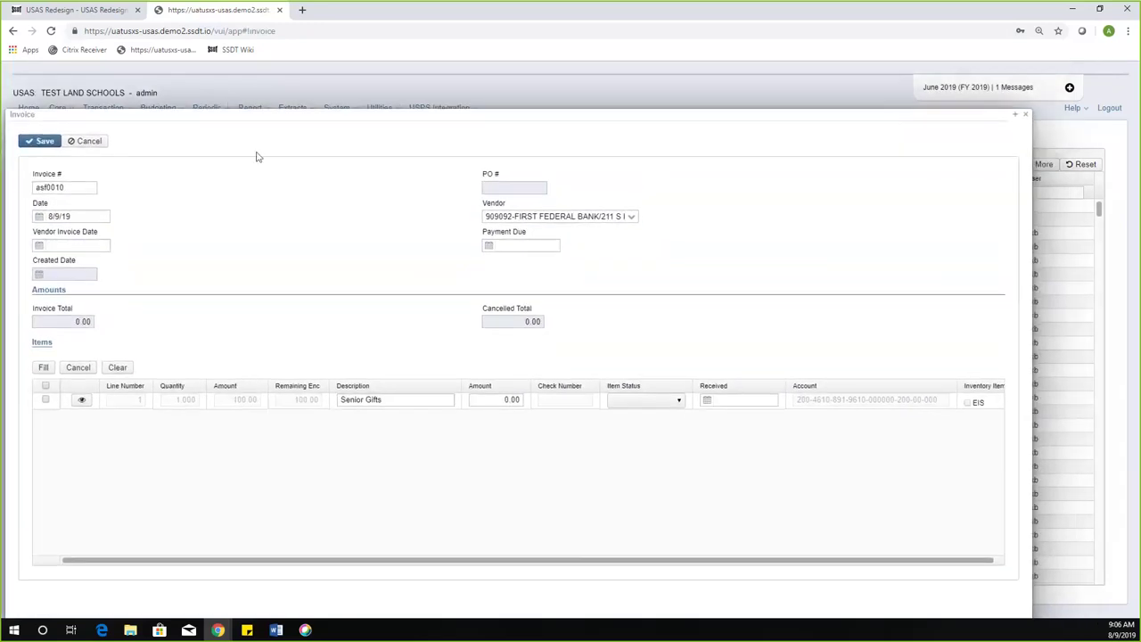
left_click(51, 217)
Set the Senior Gifts item amount to 110.00
left_click(514, 400)
left_click(528, 403)
left_click(528, 403)
left_click(501, 401)
key("Delete")
key("Delete")
type("10.00")
Save invoice asf0010, dismiss the encumbrance warning, and close it
left_click(38, 142)
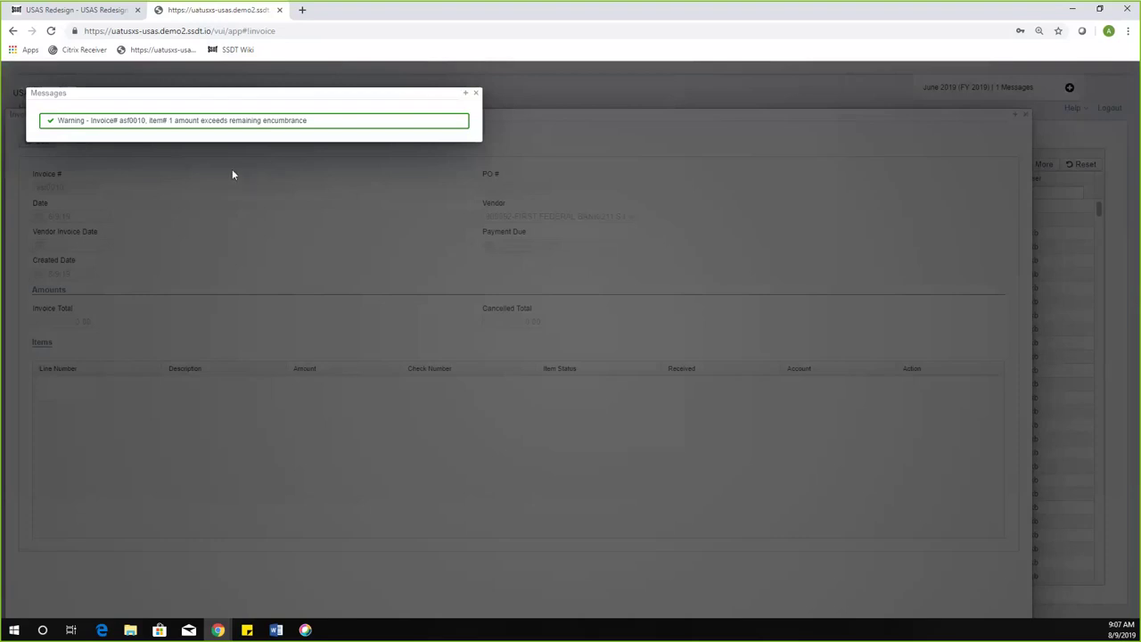
left_click(477, 94)
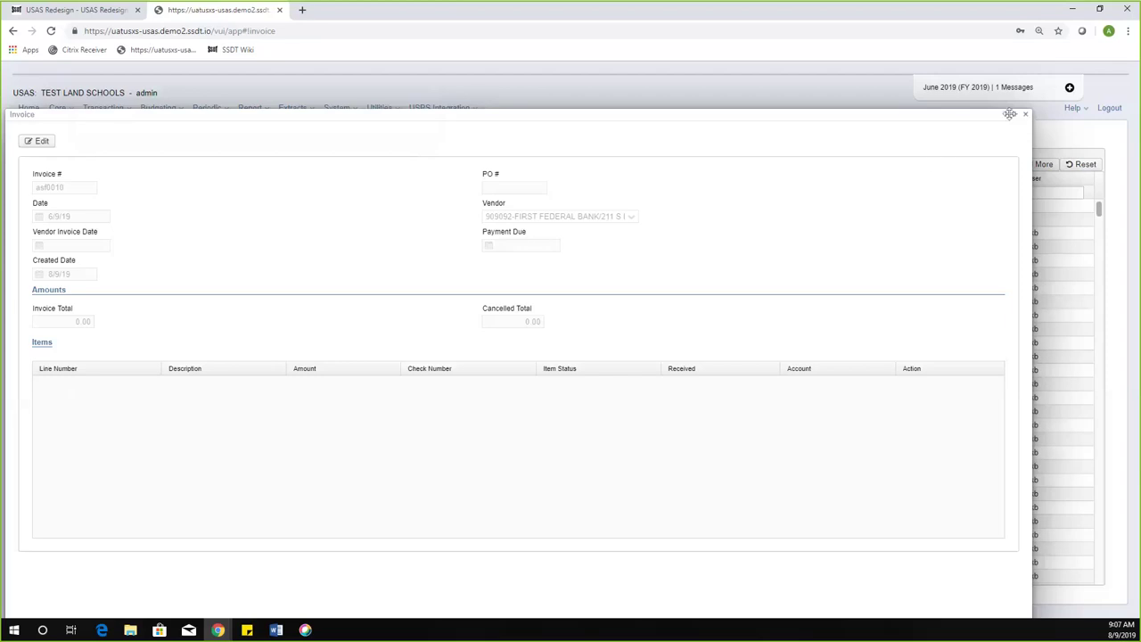
left_click(1026, 114)
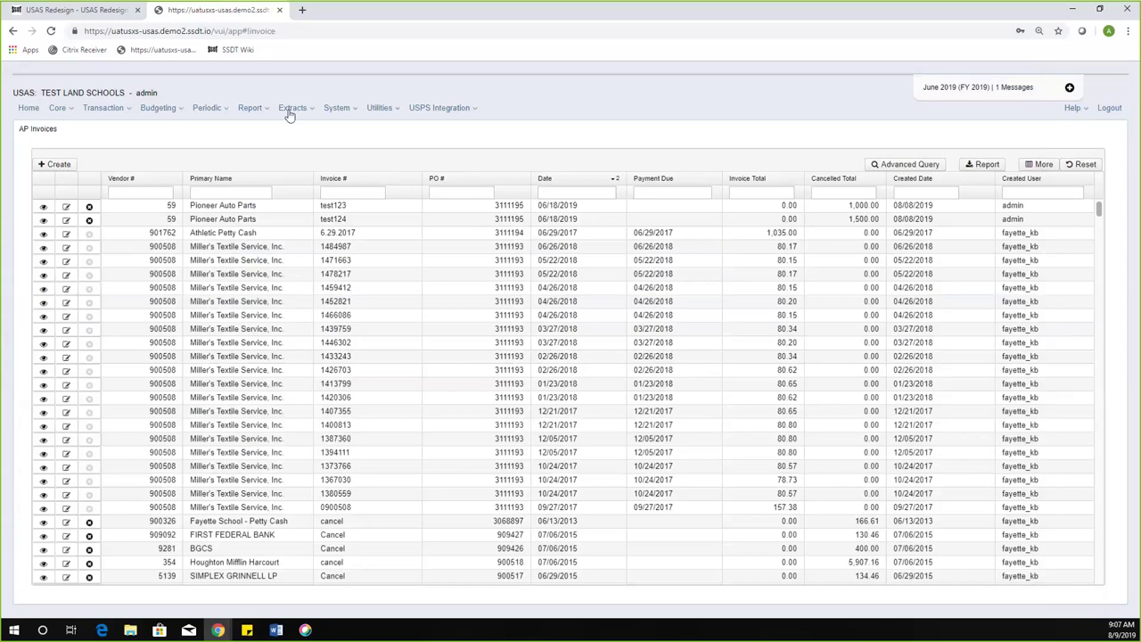
Open the System Rules list and filter descriptions by %future%
left_click(338, 108)
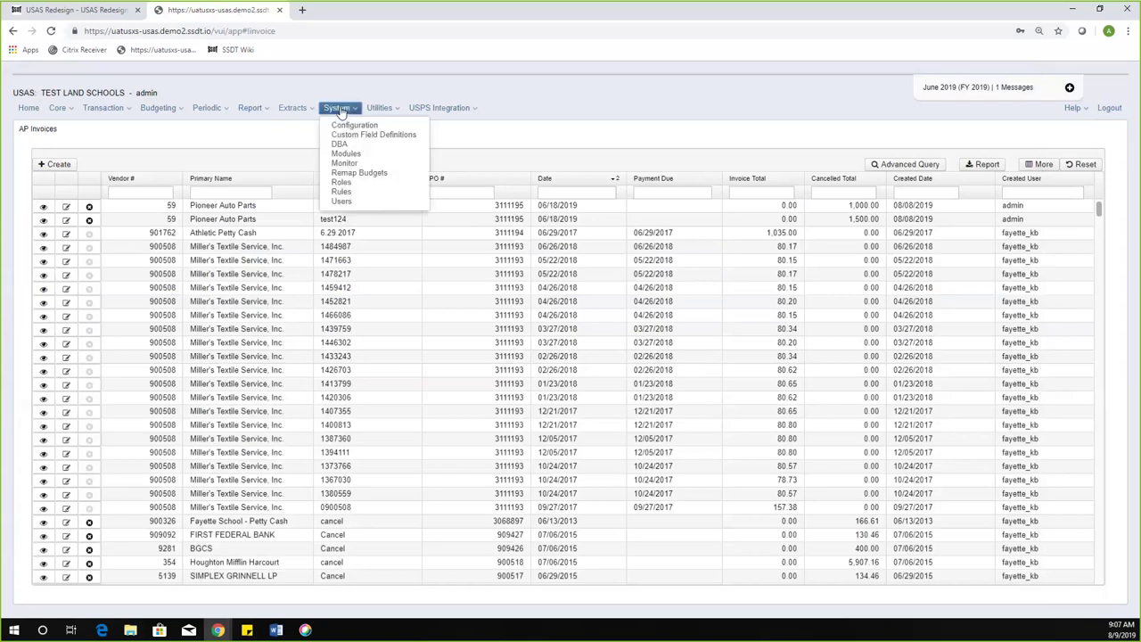
left_click(355, 193)
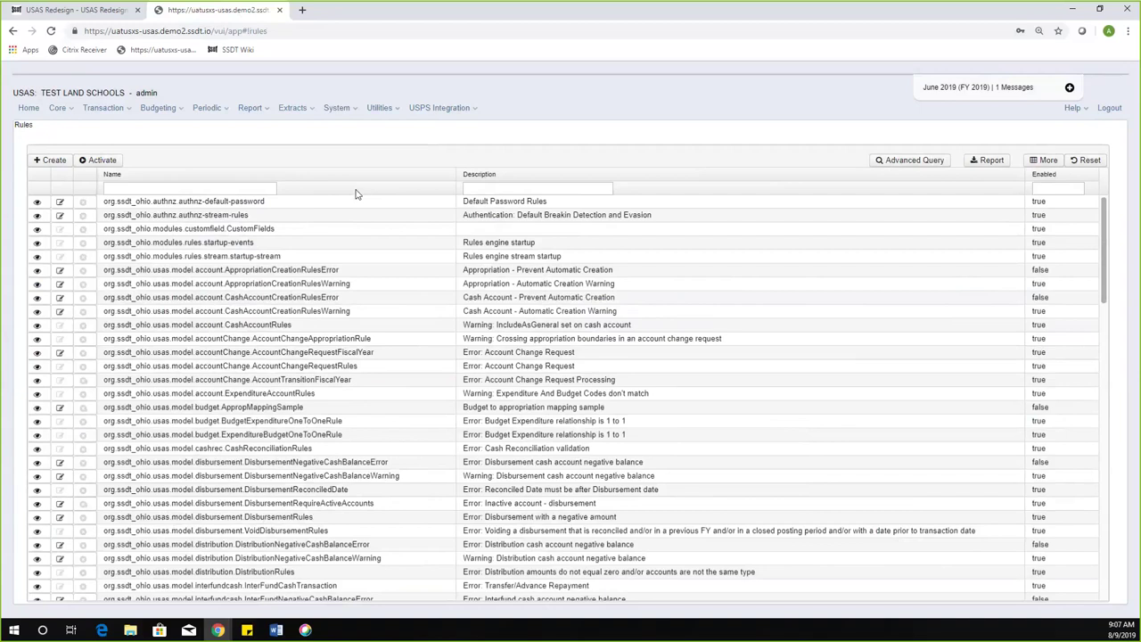
left_click(572, 185)
type("%future")
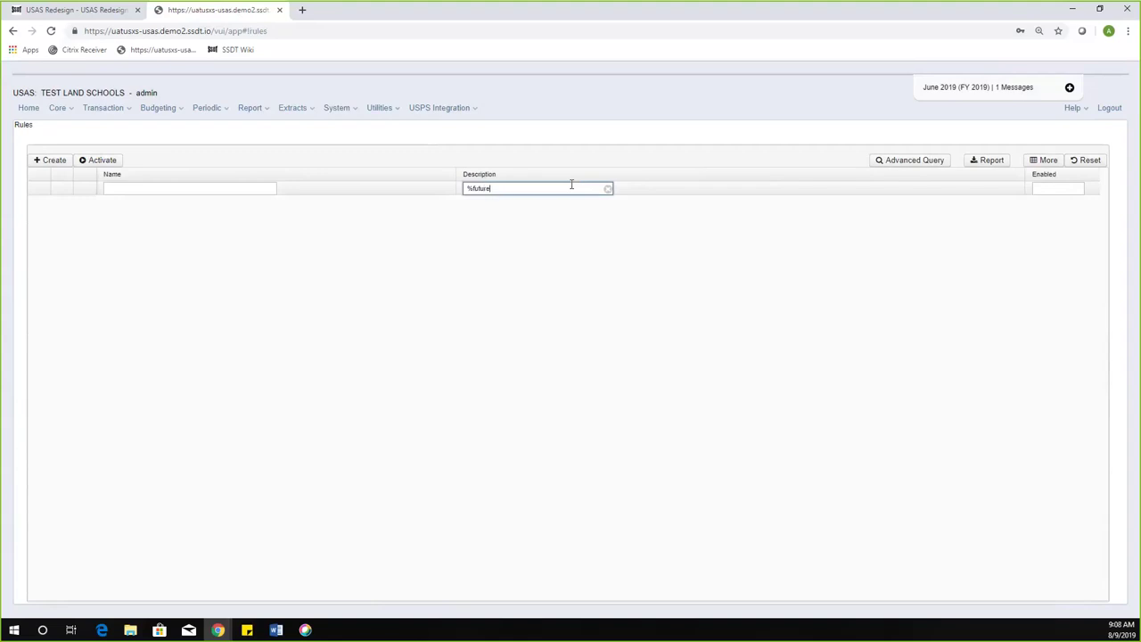
type("%")
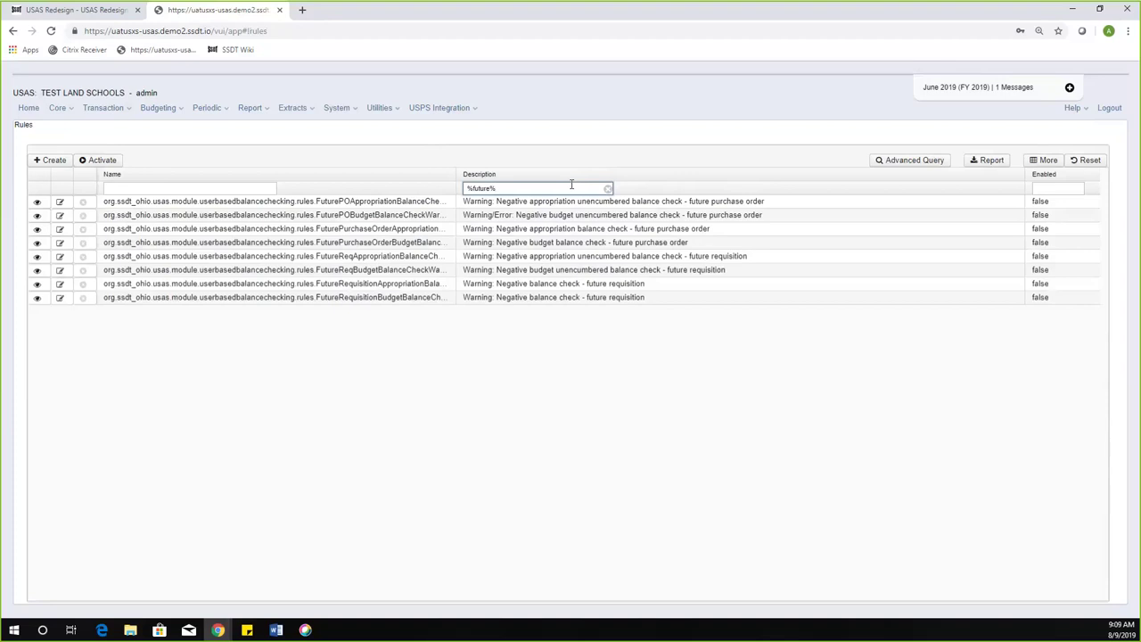
Change the Rules description filter to 'Error: Inactive'
key("BackSpace")
key("BackSpace")
key("BackSpace")
key("BackSpace")
key("BackSpace")
key("BackSpace")
type("W")
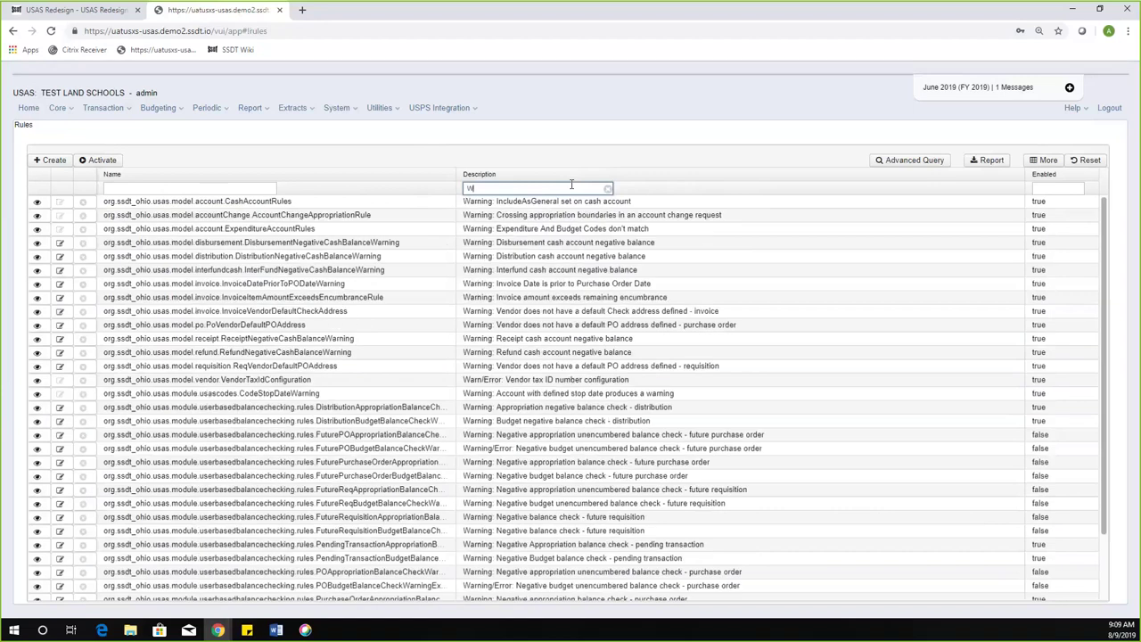
key("BackSpace")
type("Error")
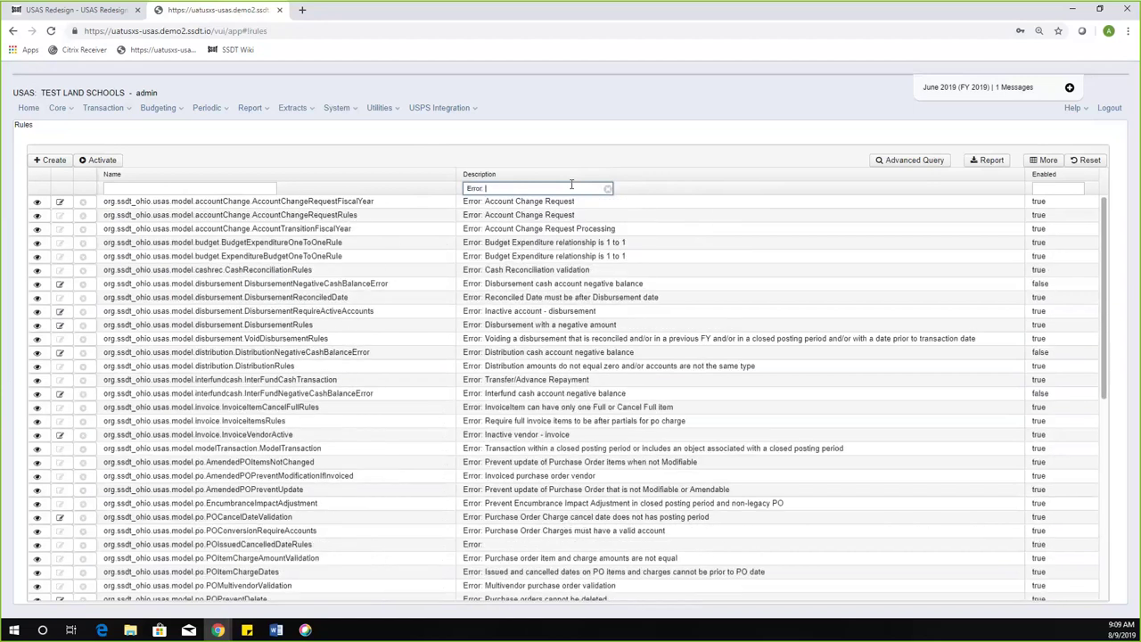
type(": Inactive")
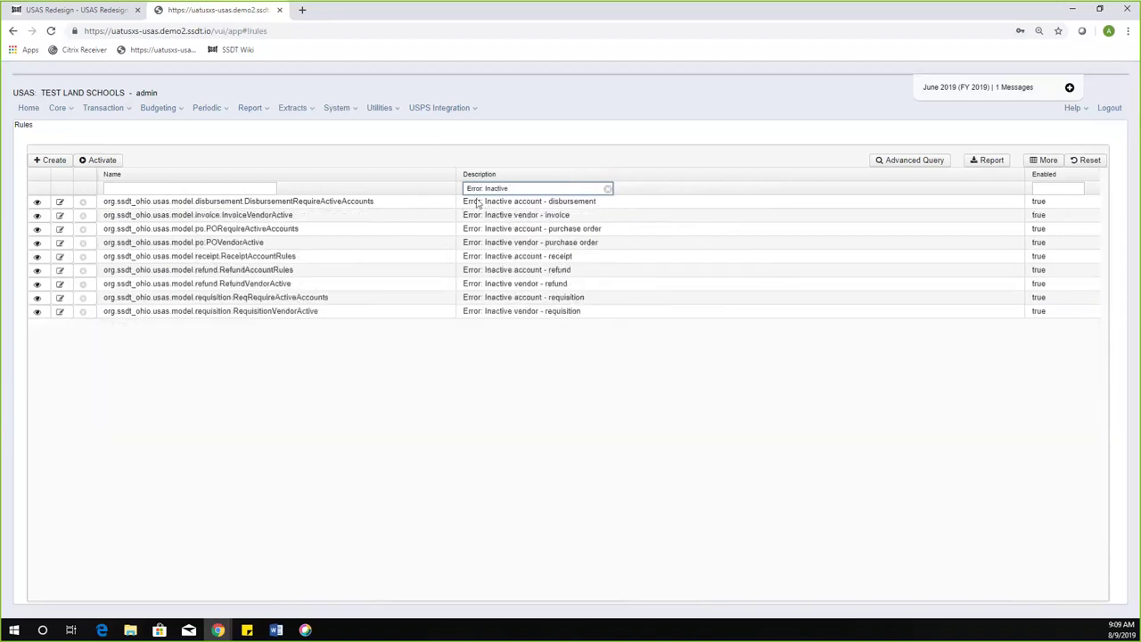
View the DisbursementRequireActiveAccounts rule details and bring up the Report menu
left_click(298, 203)
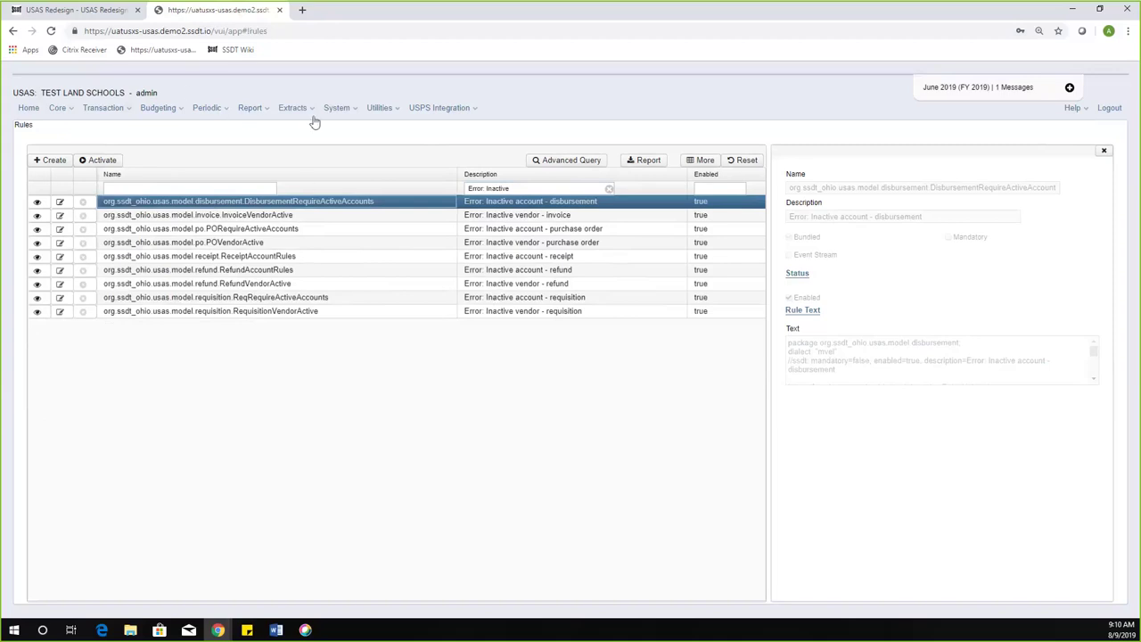
left_click(254, 113)
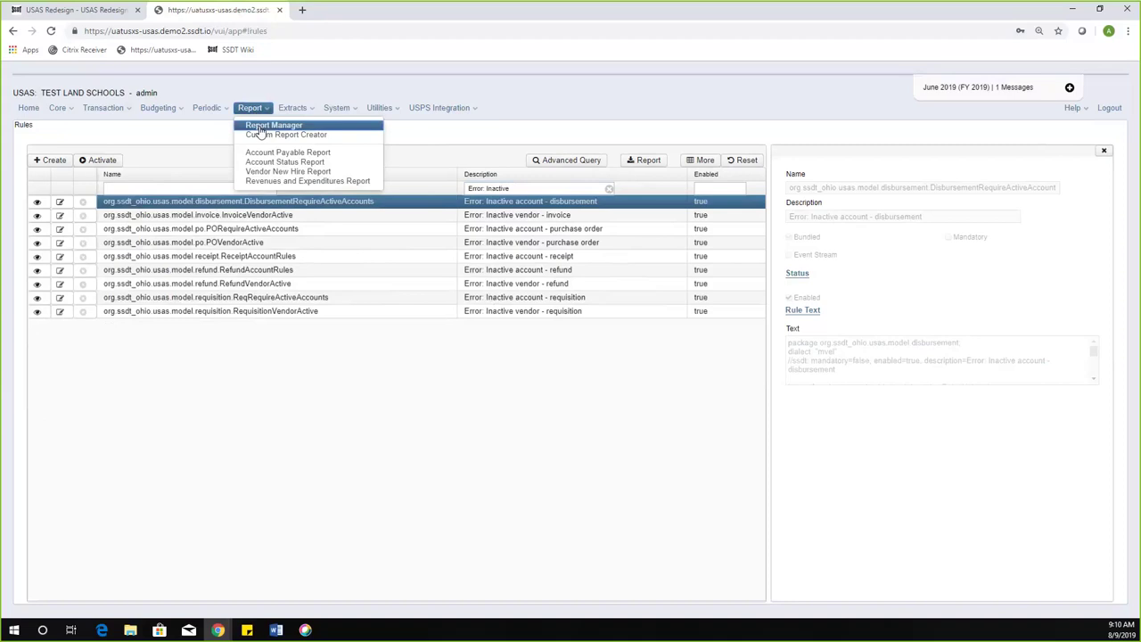
In Report Manager, filter report names by %financial detail%
left_click(259, 126)
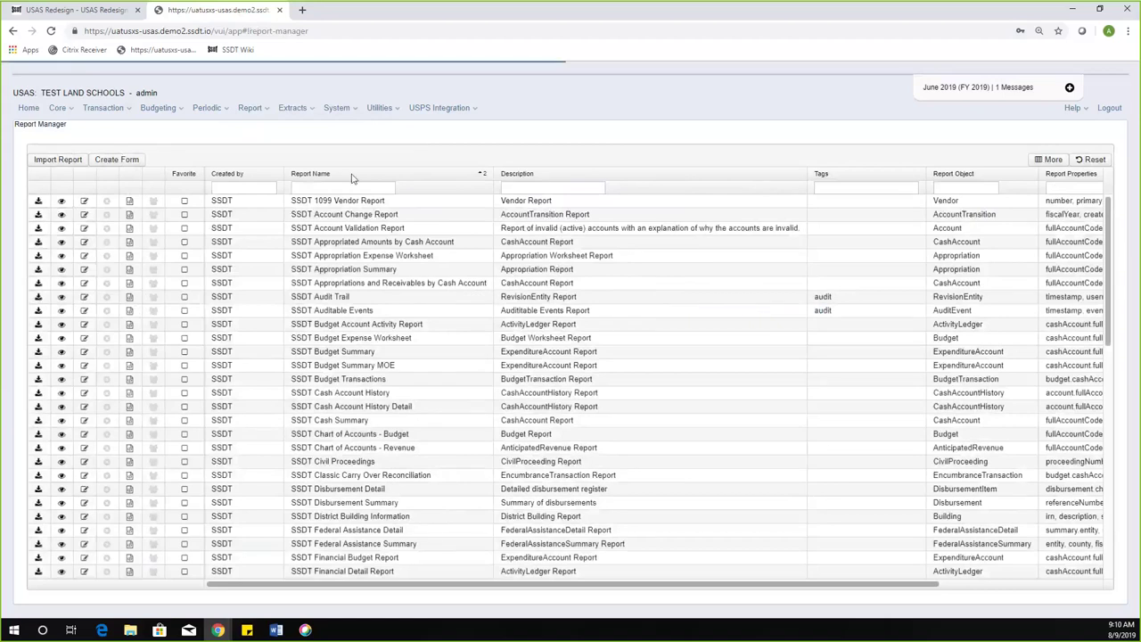
scroll(417, 335, "down", 2)
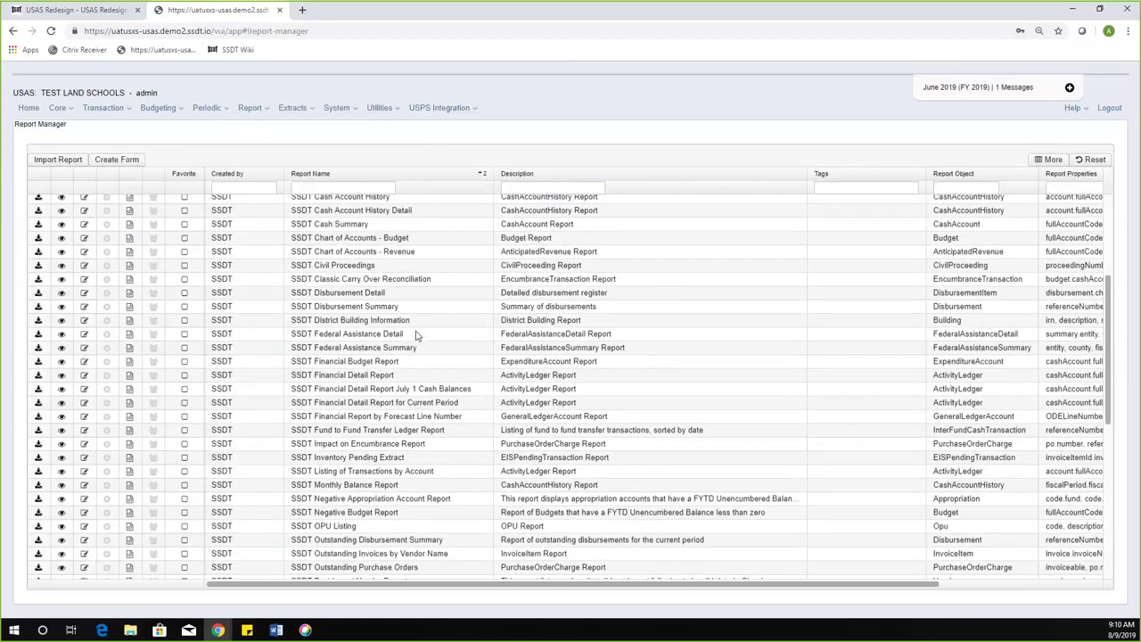
left_click(340, 190)
type("%")
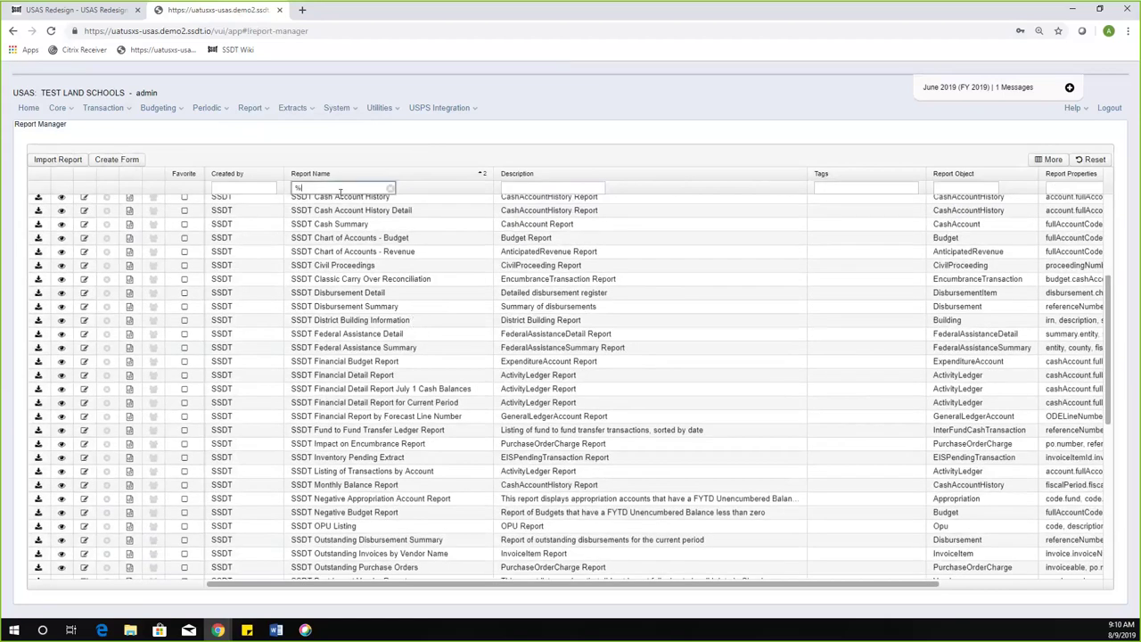
type("financial%")
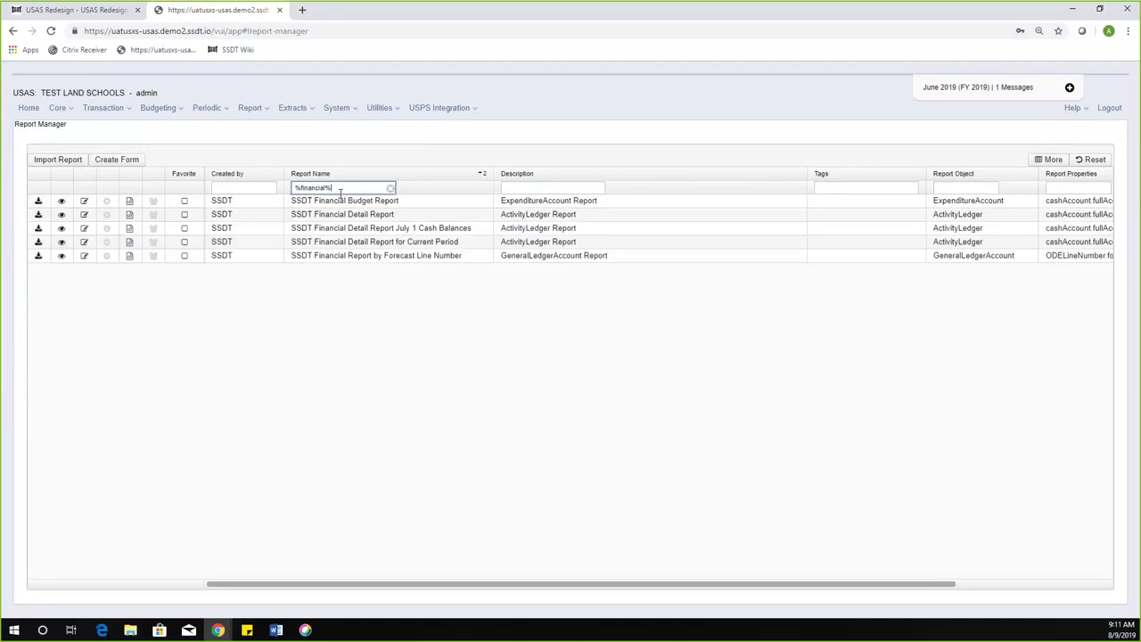
key("BackSpace")
type("detail")
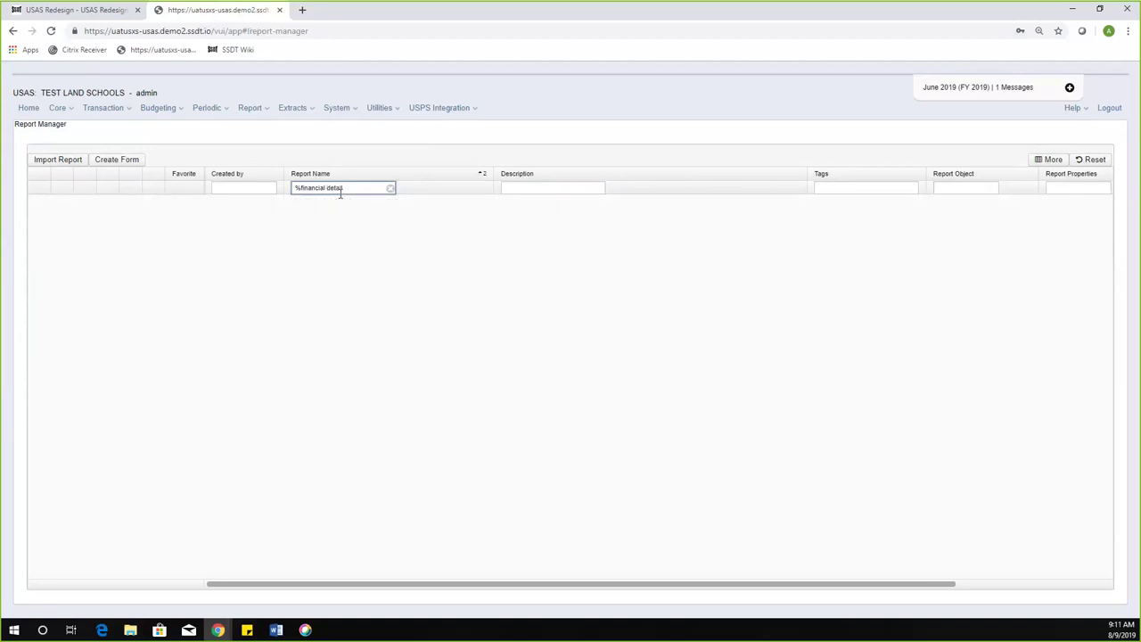
type("%")
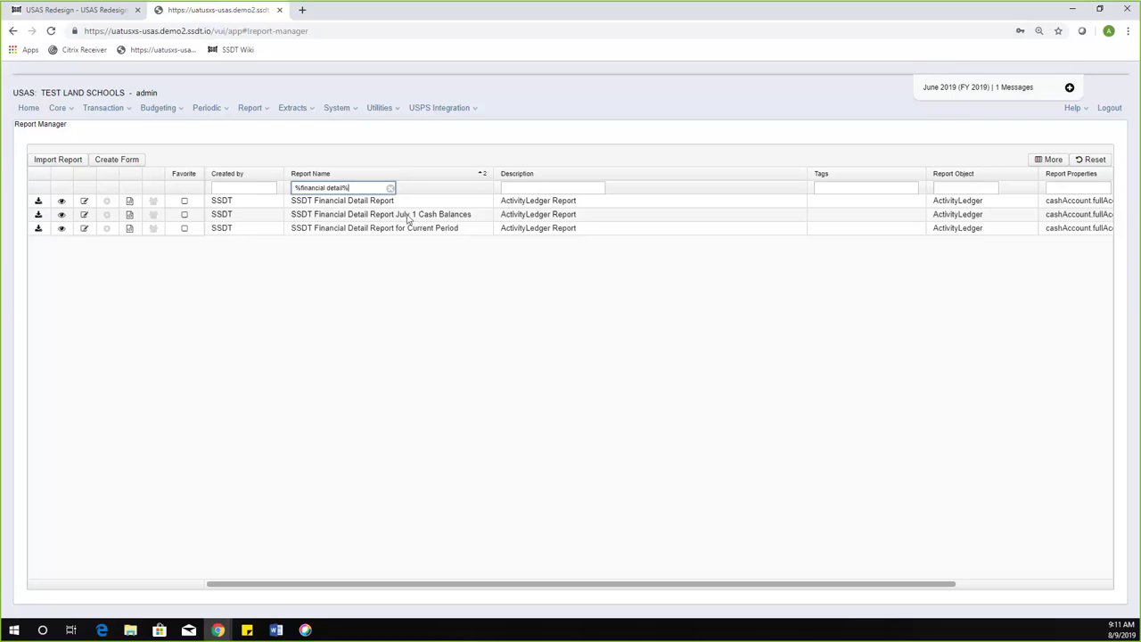
Close the Financial Detail Report's generate form unused and open the Current Period report's instead
left_click(38, 202)
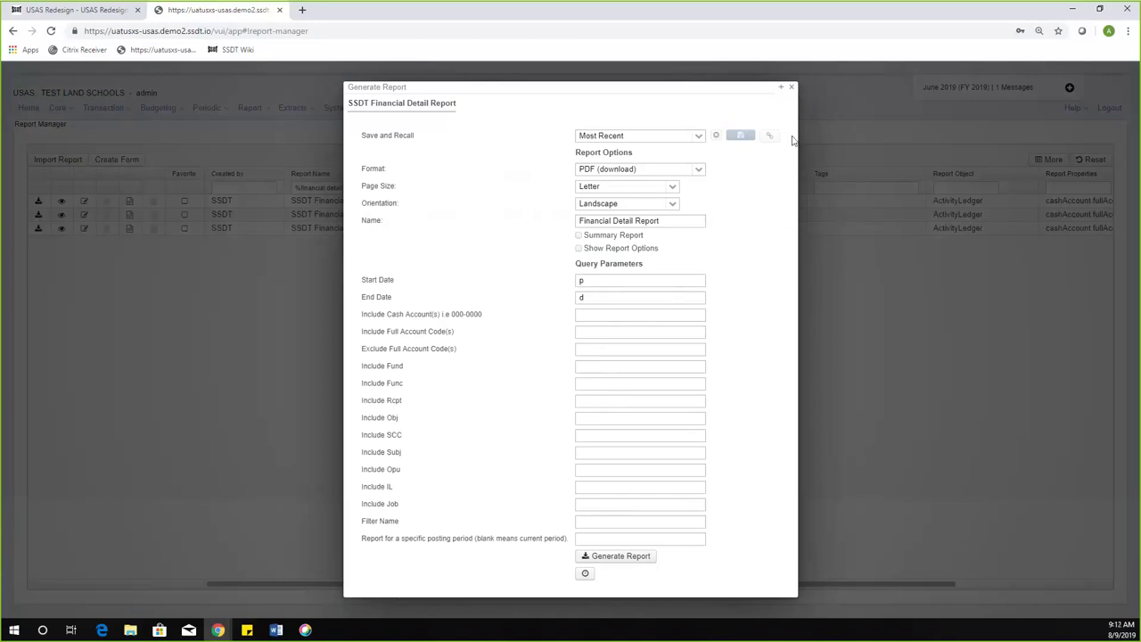
left_click(791, 88)
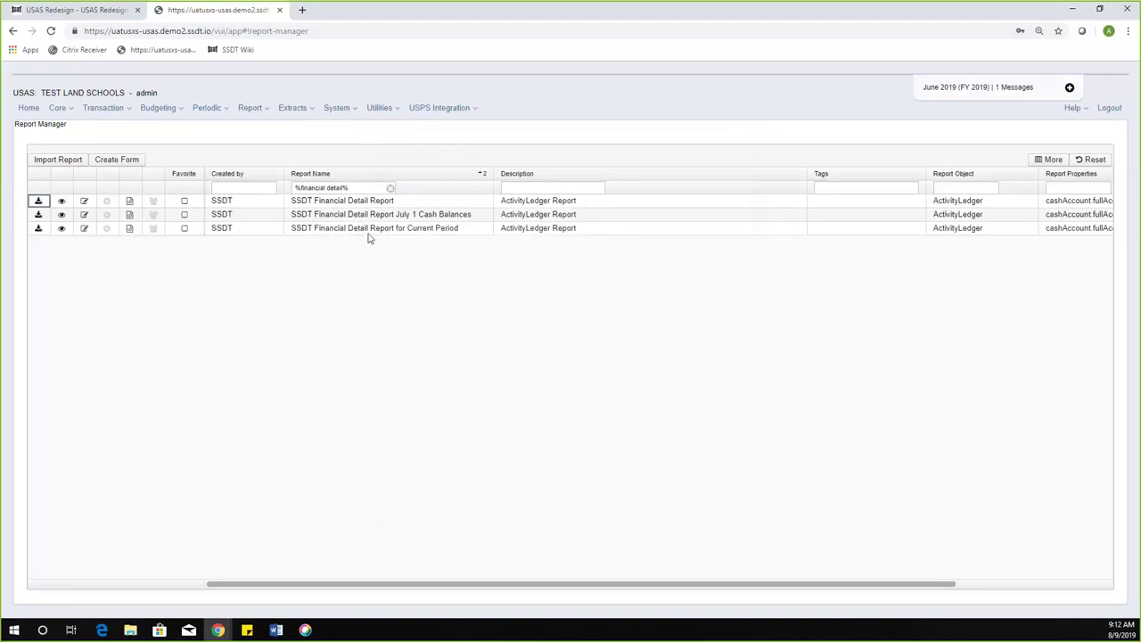
left_click(38, 230)
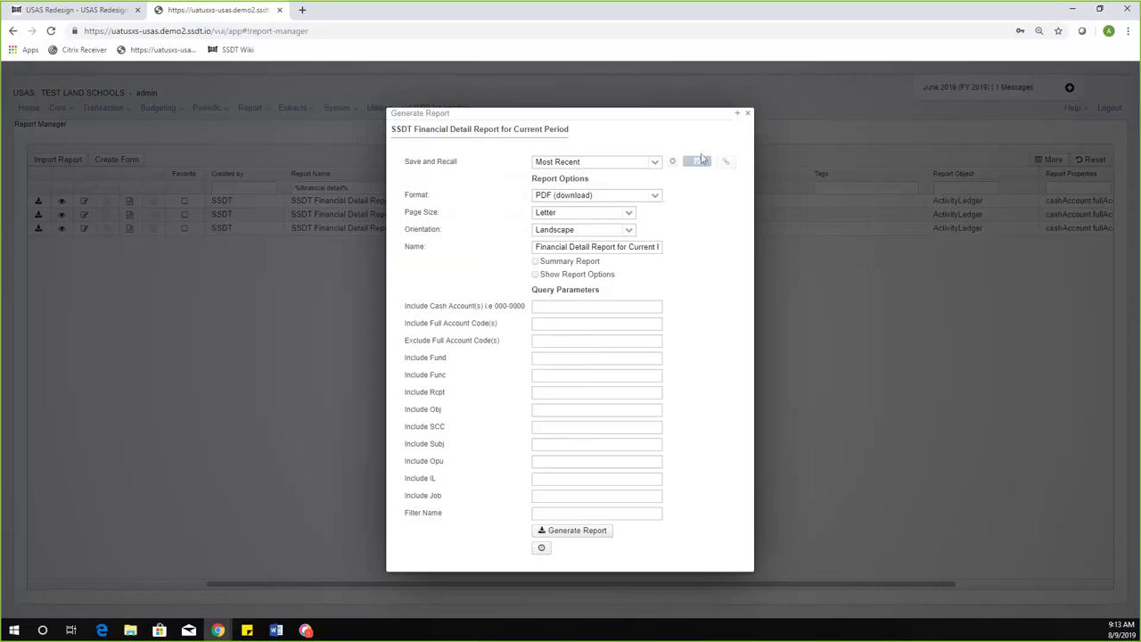
Close the Current Period form and open the July 1 Cash Balances report's generate form
left_click(748, 115)
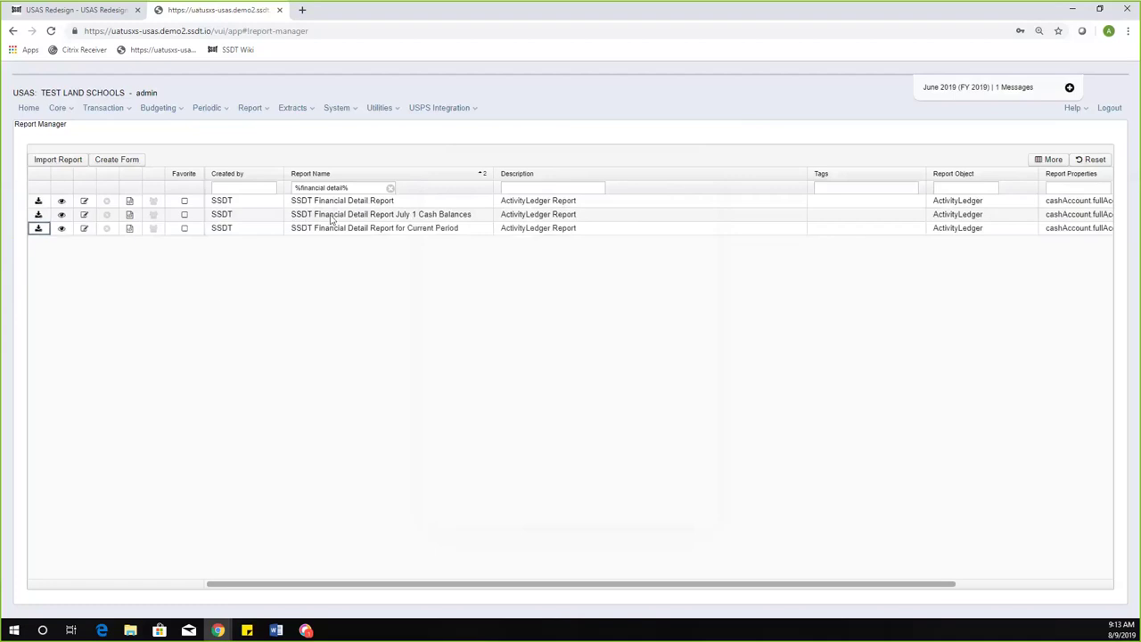
left_click(38, 214)
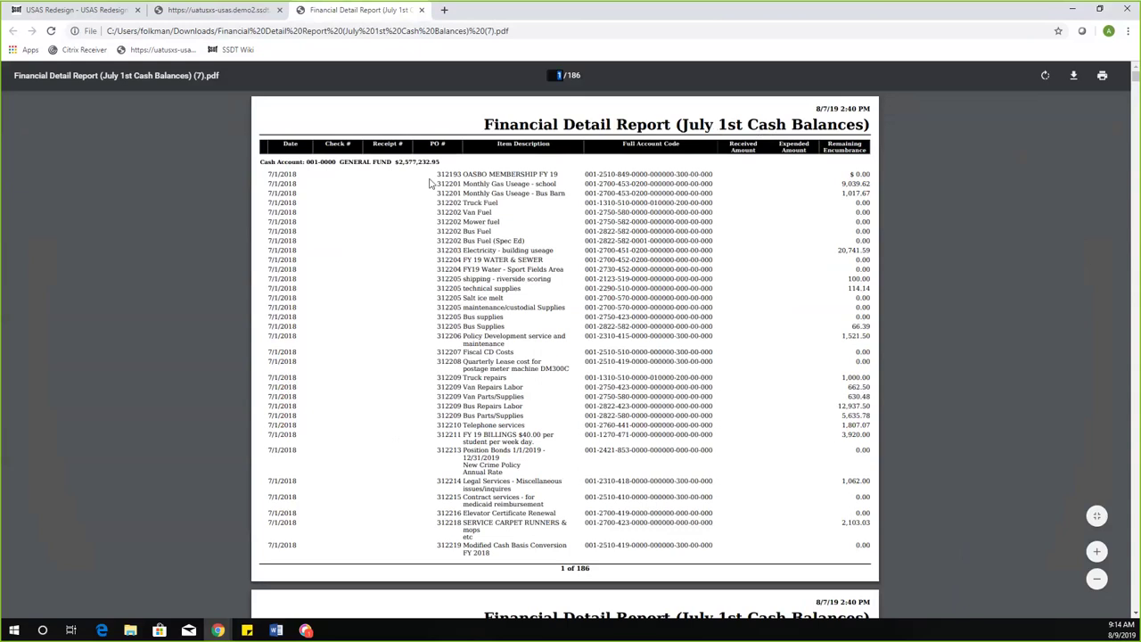
Check the GENERAL FUND opening balance and its $3,134,149.55 total on page 186
left_click_drag(340, 162, 534, 179)
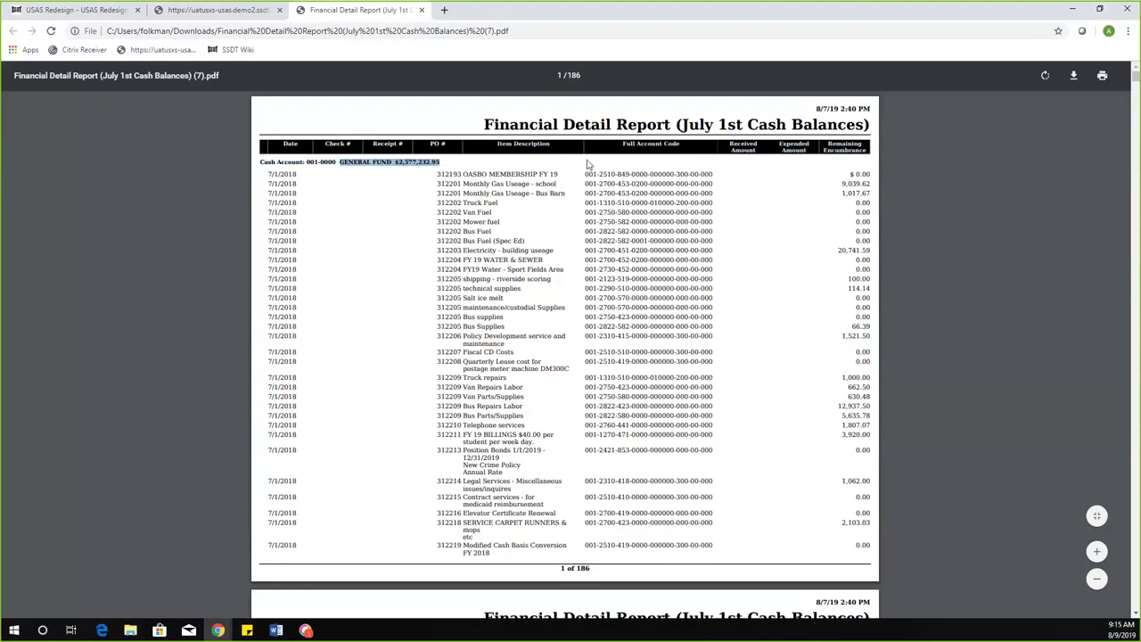
left_click(558, 75)
type("186")
key("Return")
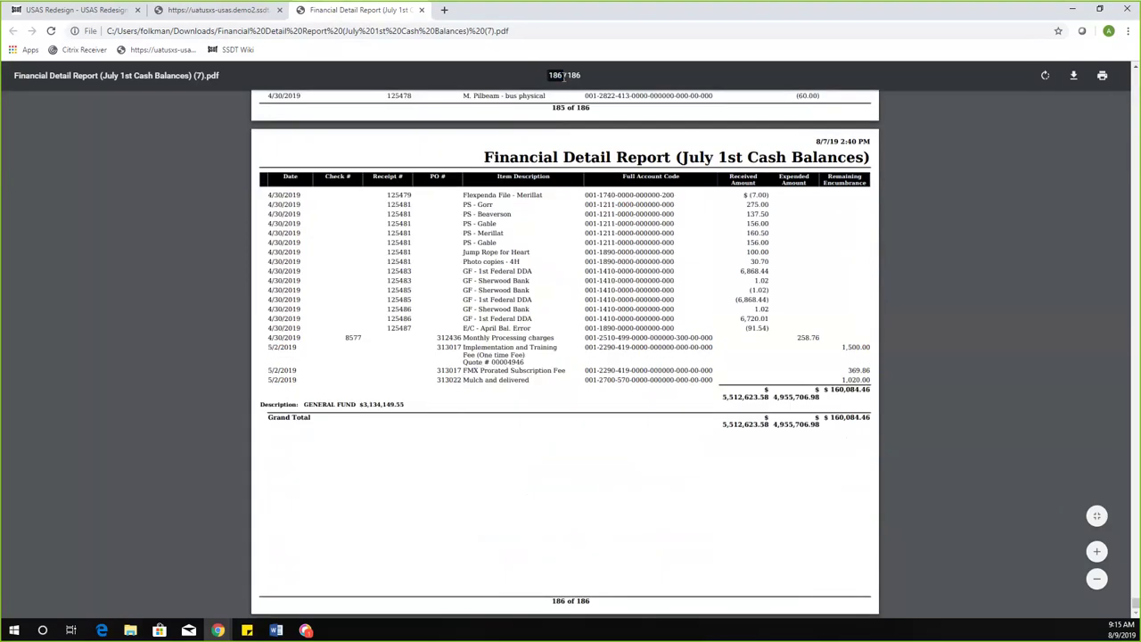
left_click_drag(357, 405, 406, 406)
left_click(511, 420)
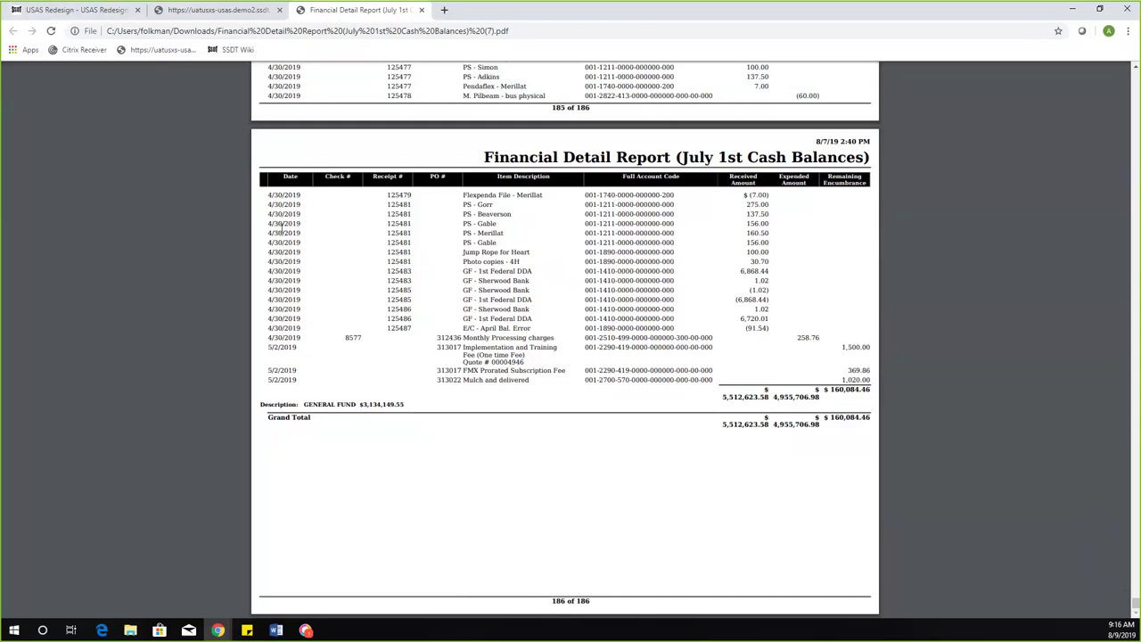
left_click(74, 12)
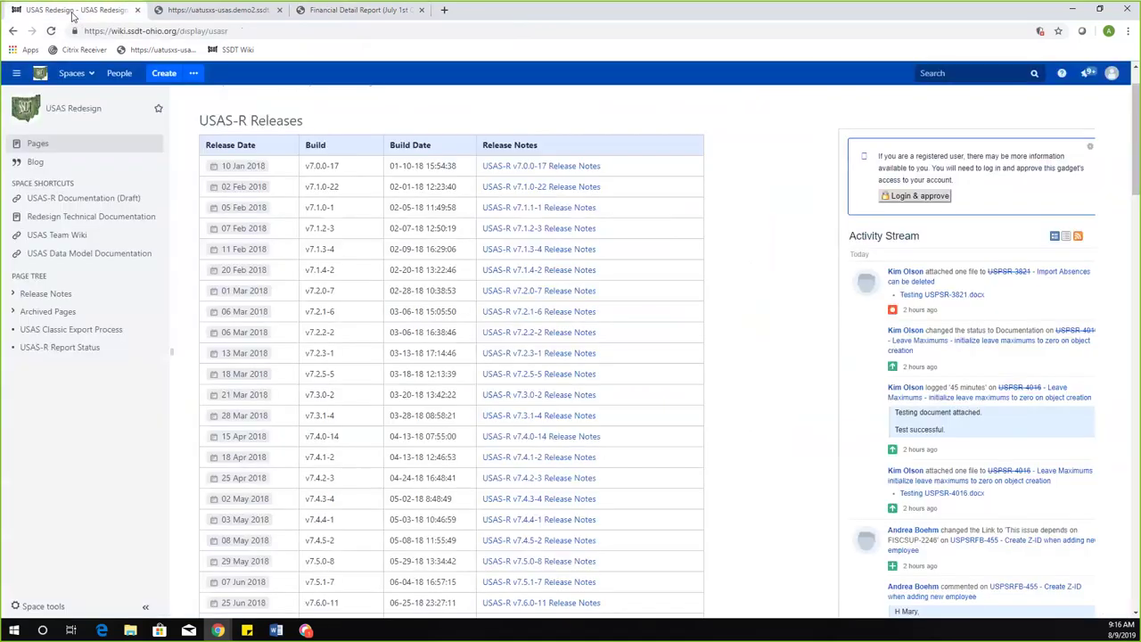
Open USAS-R Documentation and expand Appendix > Report Procedures
left_click(53, 109)
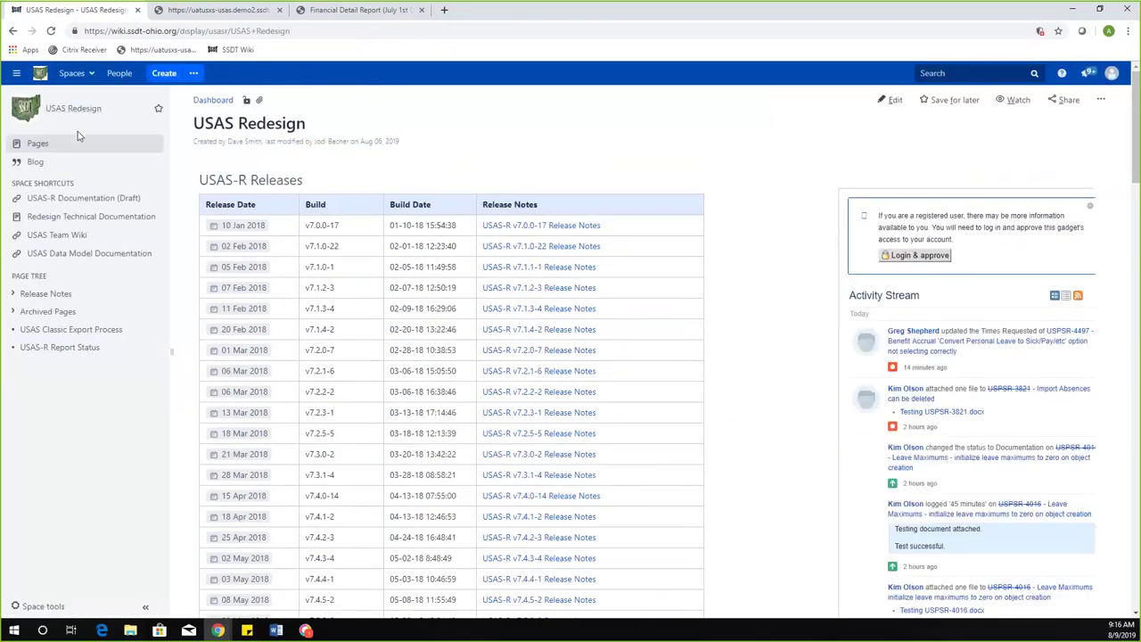
left_click(44, 77)
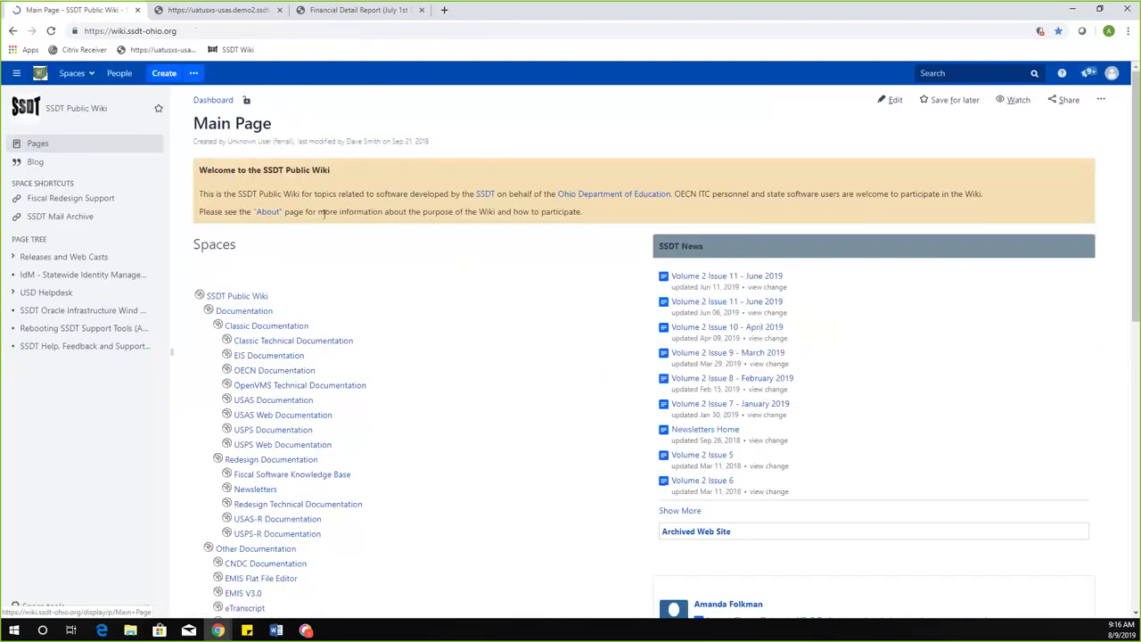
scroll(357, 348, "down", 1)
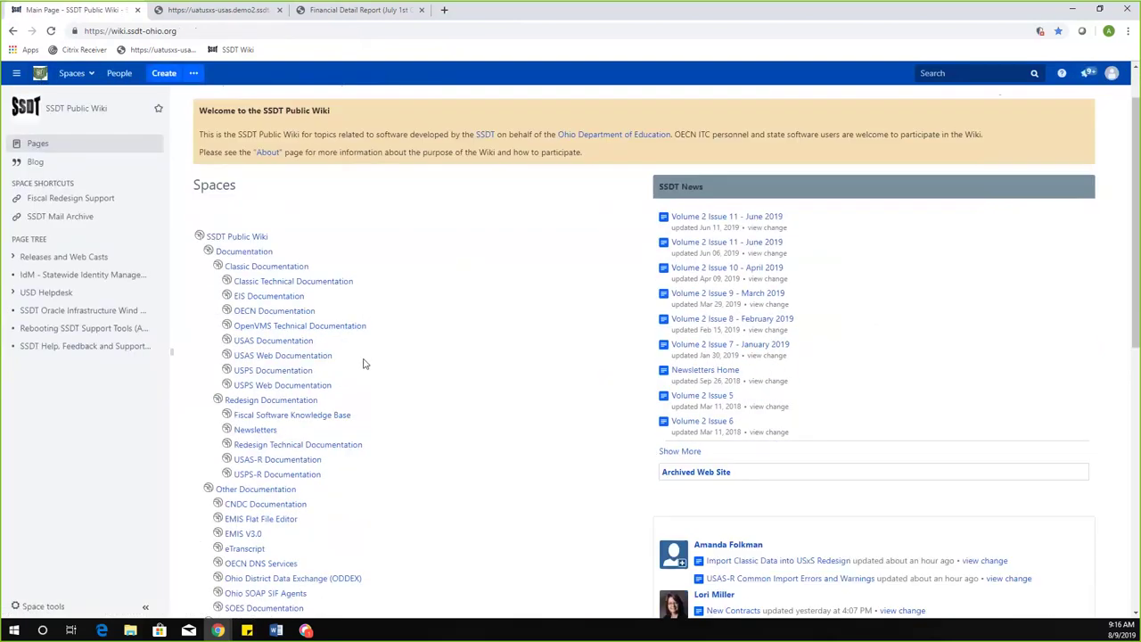
left_click(254, 461)
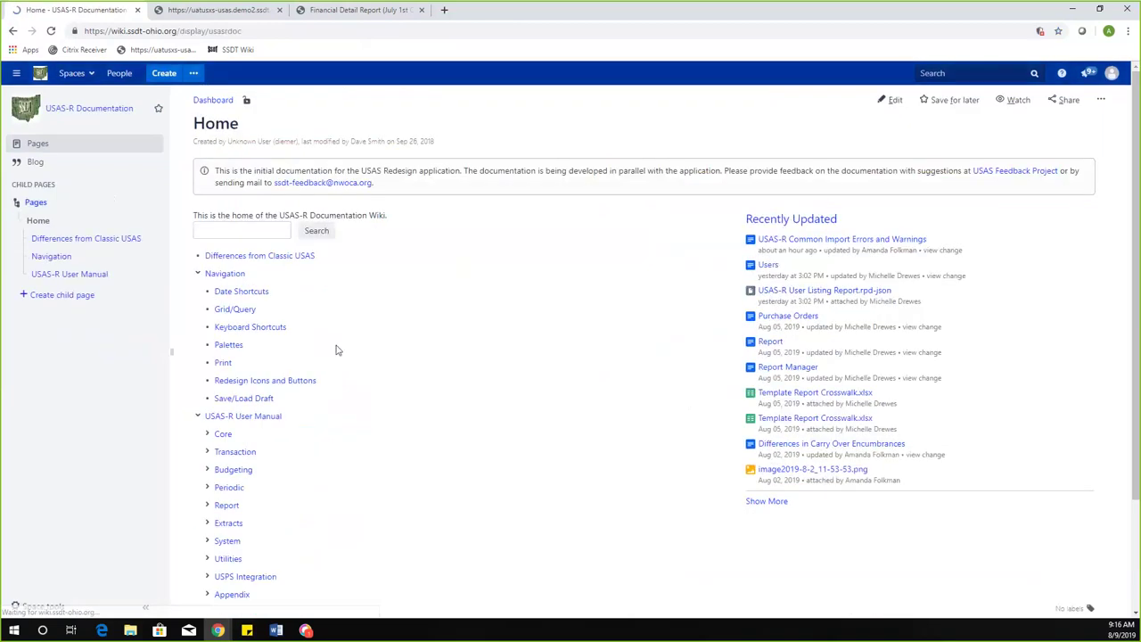
scroll(222, 543, "down", 1)
left_click(208, 536)
scroll(211, 537, "down", 2)
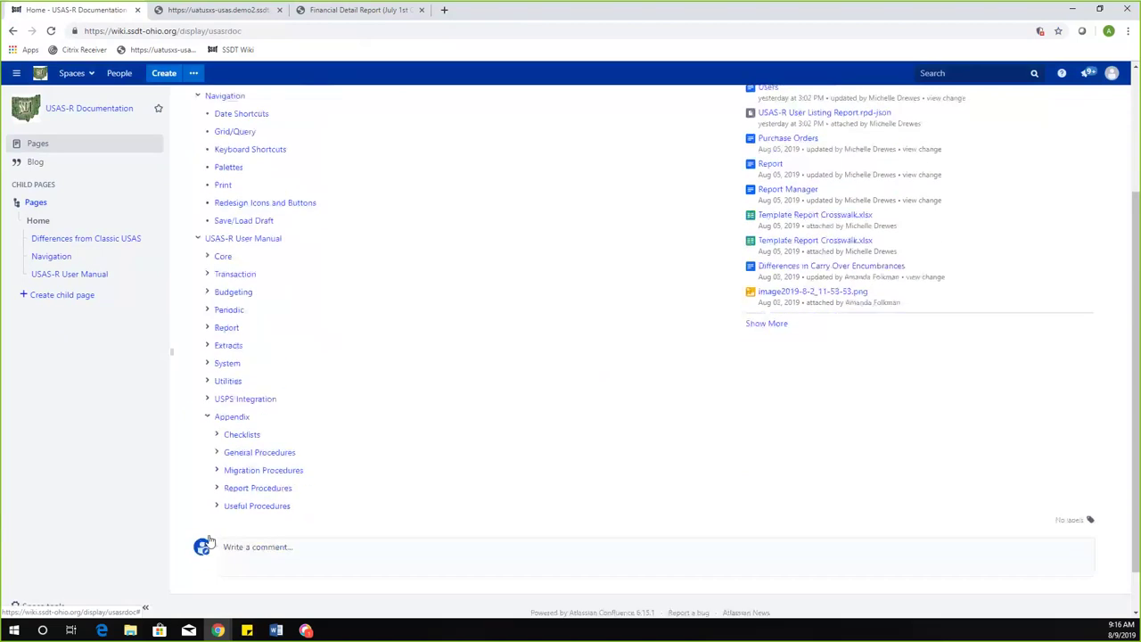
left_click(216, 487)
scroll(233, 486, "down", 1)
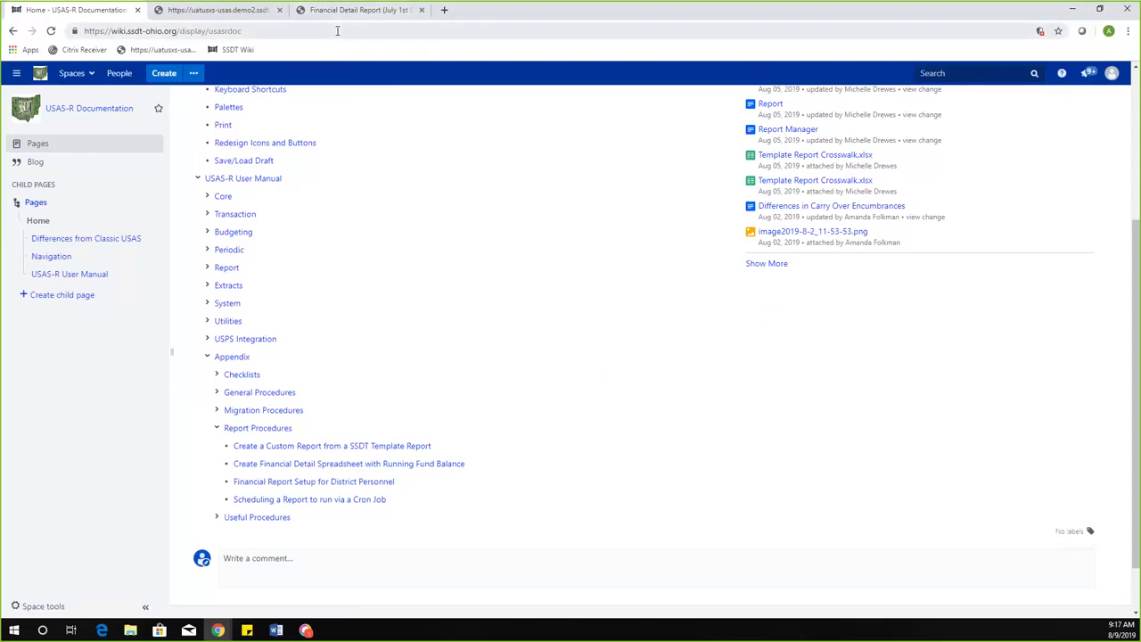
Return through the PDF and wiki tabs to the USAS report tab
left_click(337, 10)
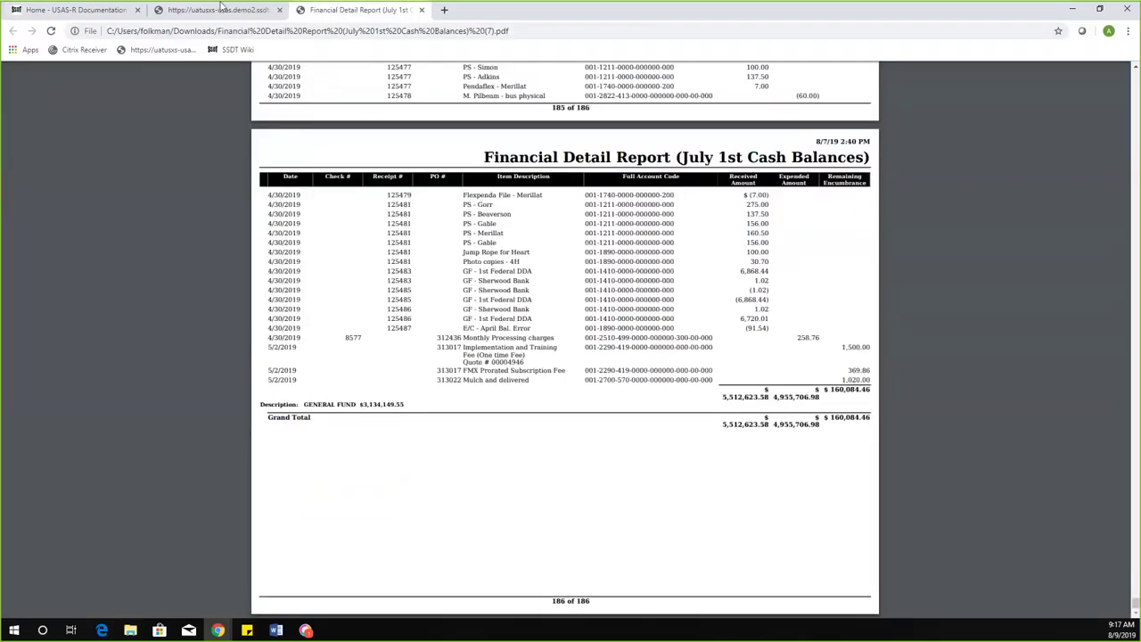
left_click(111, 11)
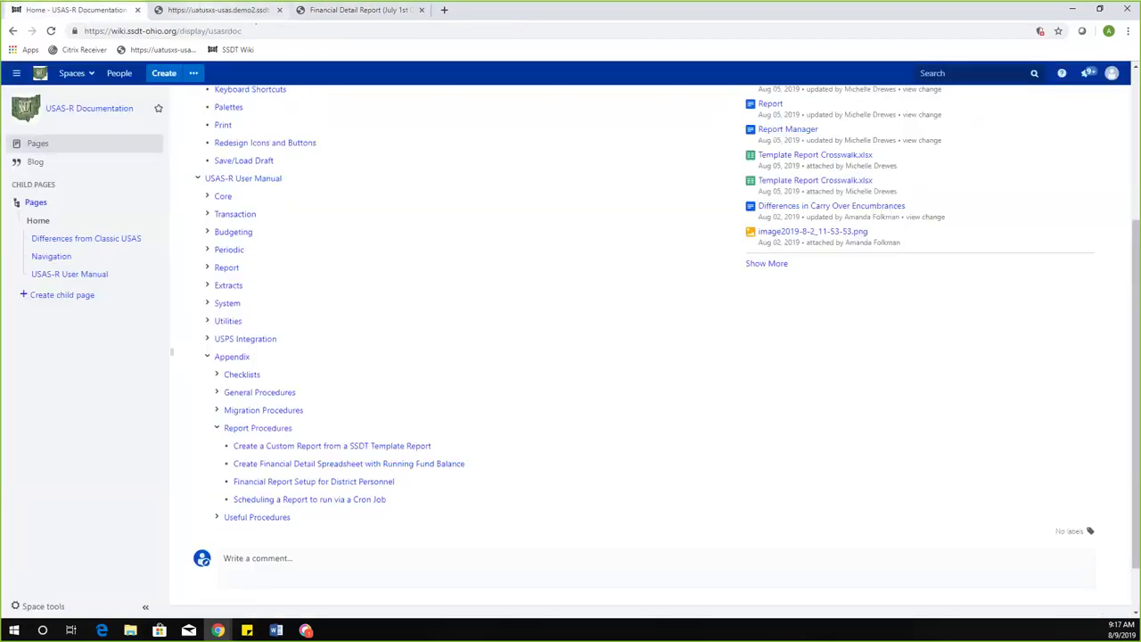
left_click(211, 13)
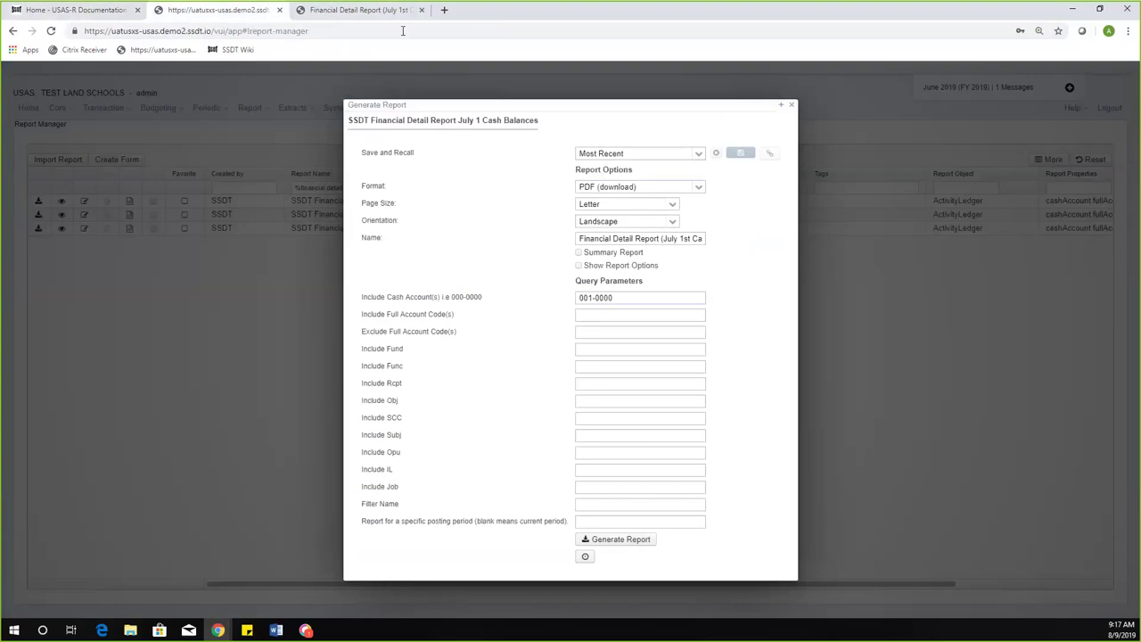
Close the July 1 Cash Balances generate form and bring up the Report menu
left_click(792, 107)
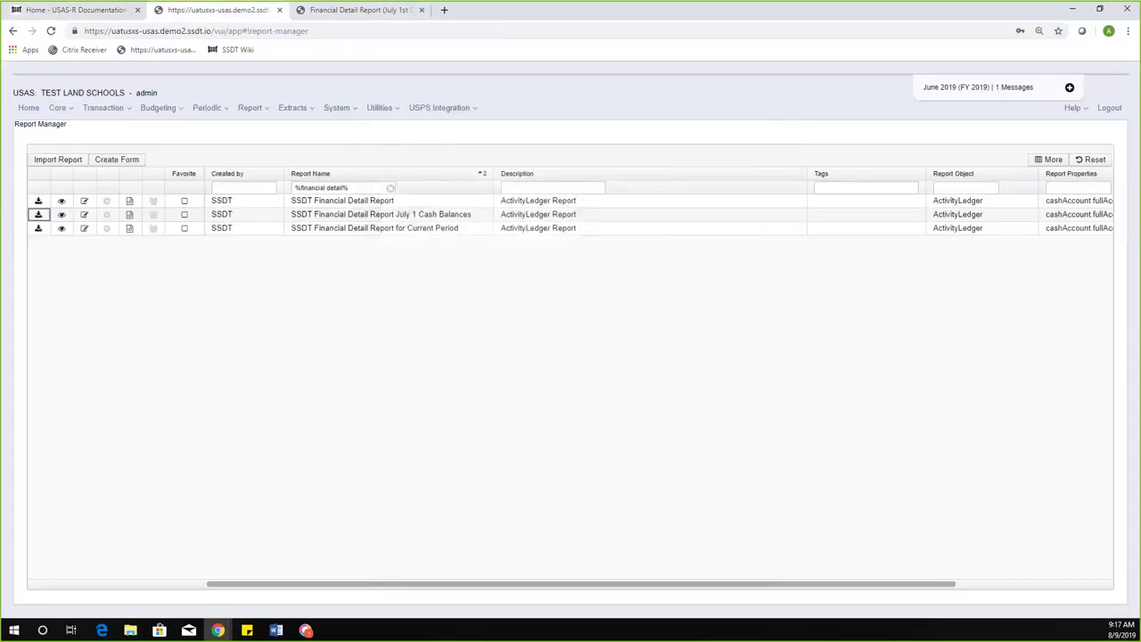
key("alt+Tab")
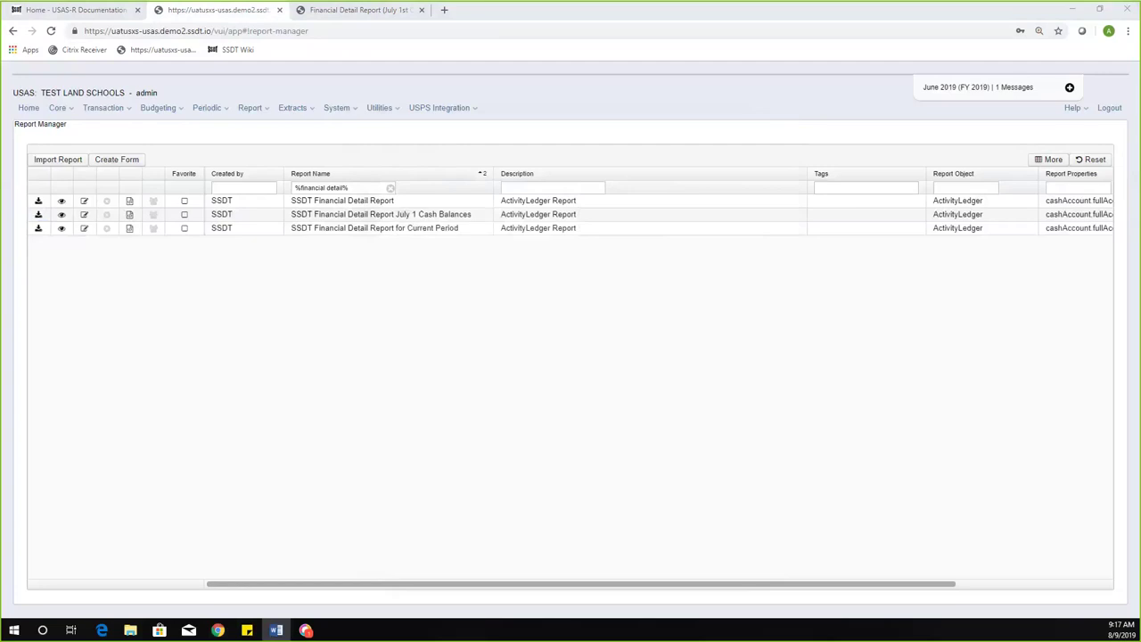
left_click(253, 111)
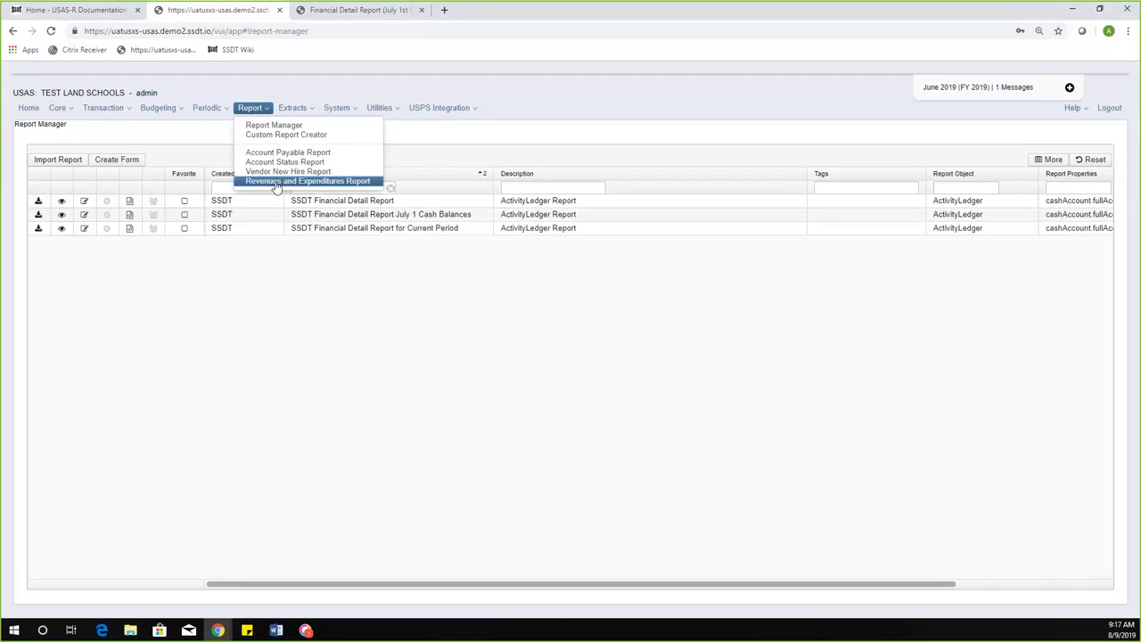
Open the Revenues and Expenditures Report options, keep Report By on Cash Account, and dismiss the Filter Name autofill
left_click(277, 181)
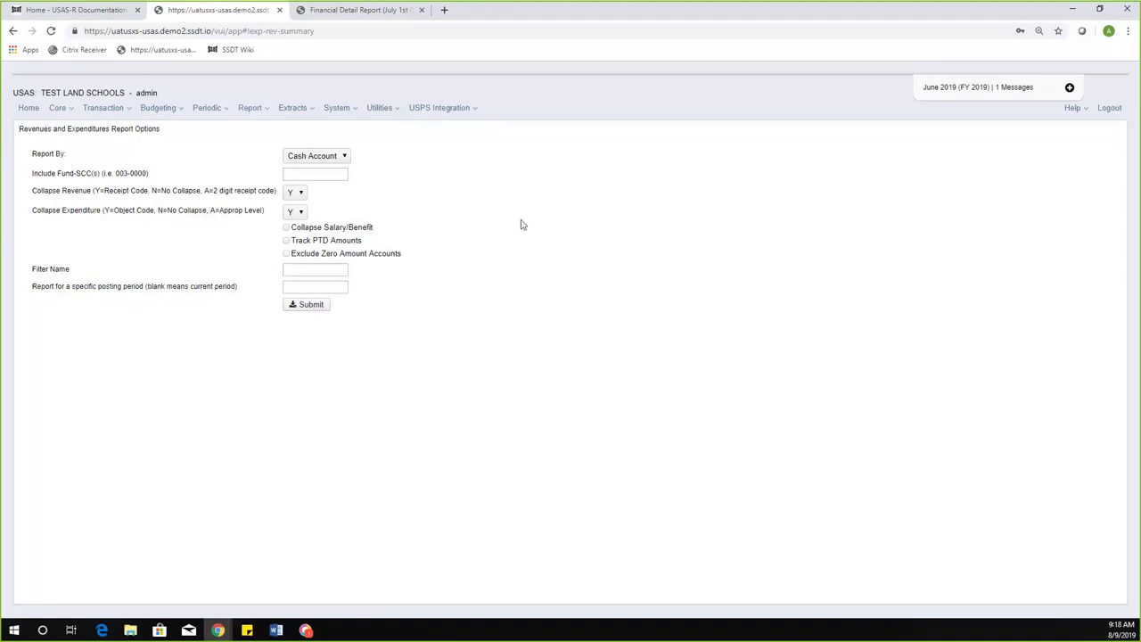
left_click(340, 162)
left_click(407, 168)
left_click(317, 270)
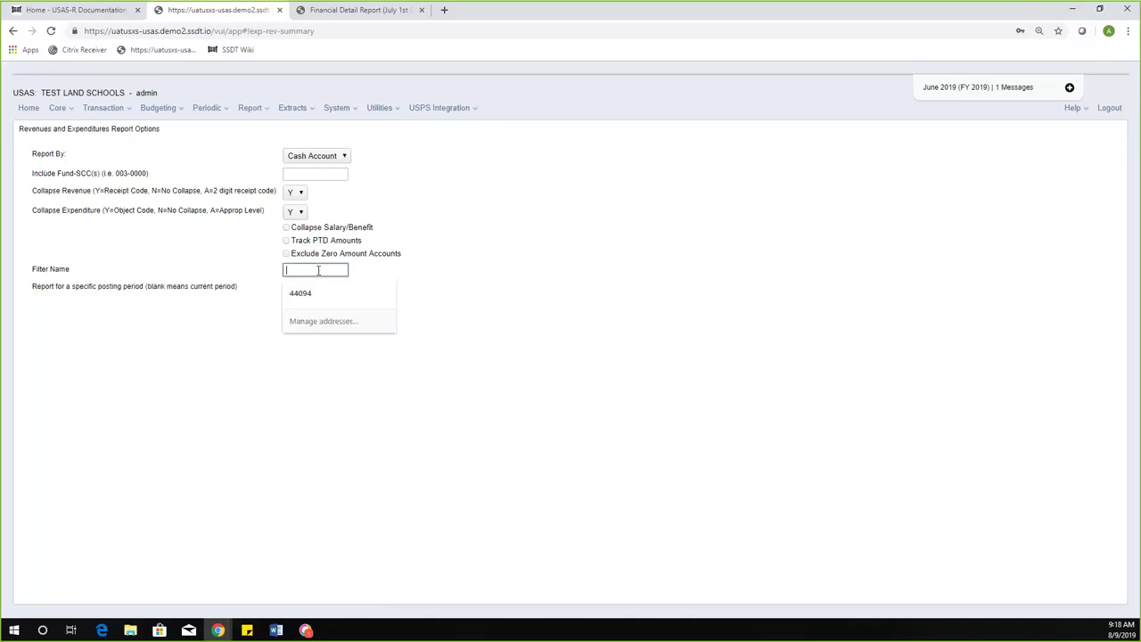
left_click(480, 266)
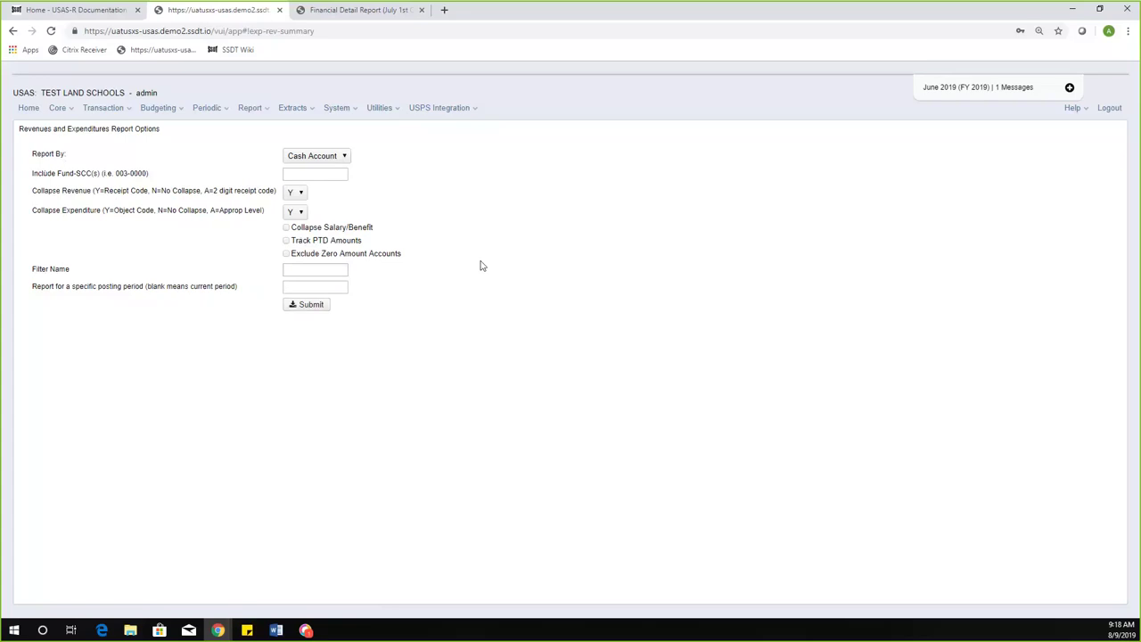
Include fund 006-0000 and submit to download the Revenues and Expenditures report PDF
left_click(311, 173)
type("006-0000")
left_click(304, 307)
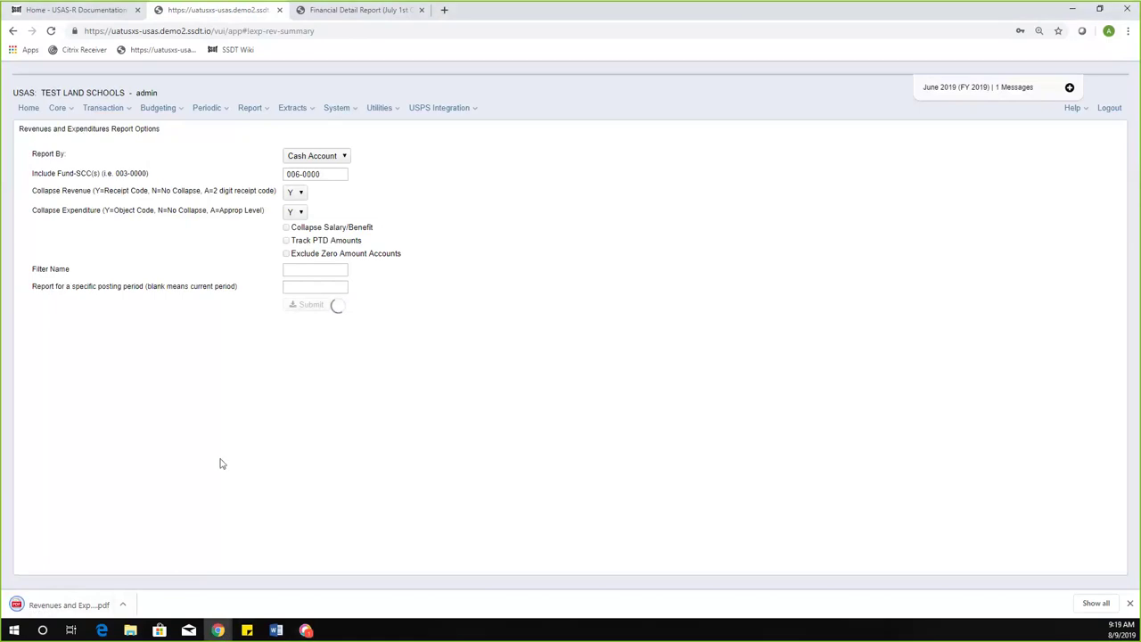
left_click(122, 606)
View the downloaded PDF in Chrome, highlighting the 006-0000 line, Expenditure, and the 100 personnel level
left_click(156, 524)
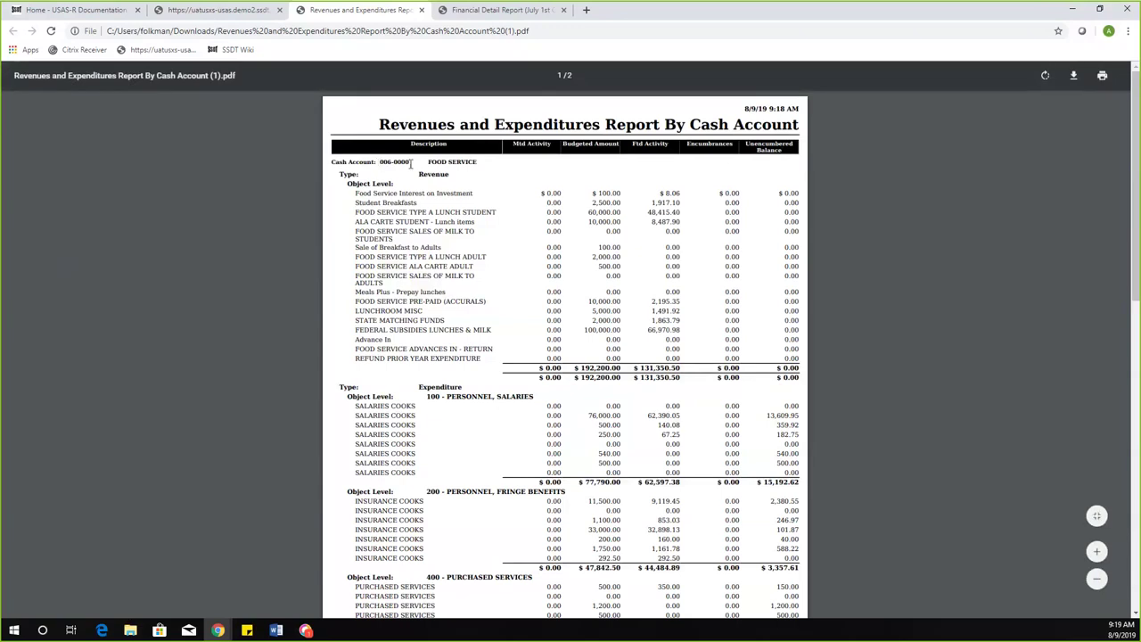
left_click_drag(411, 163, 455, 177)
left_click_drag(418, 387, 462, 387)
scroll(484, 318, "down", 2)
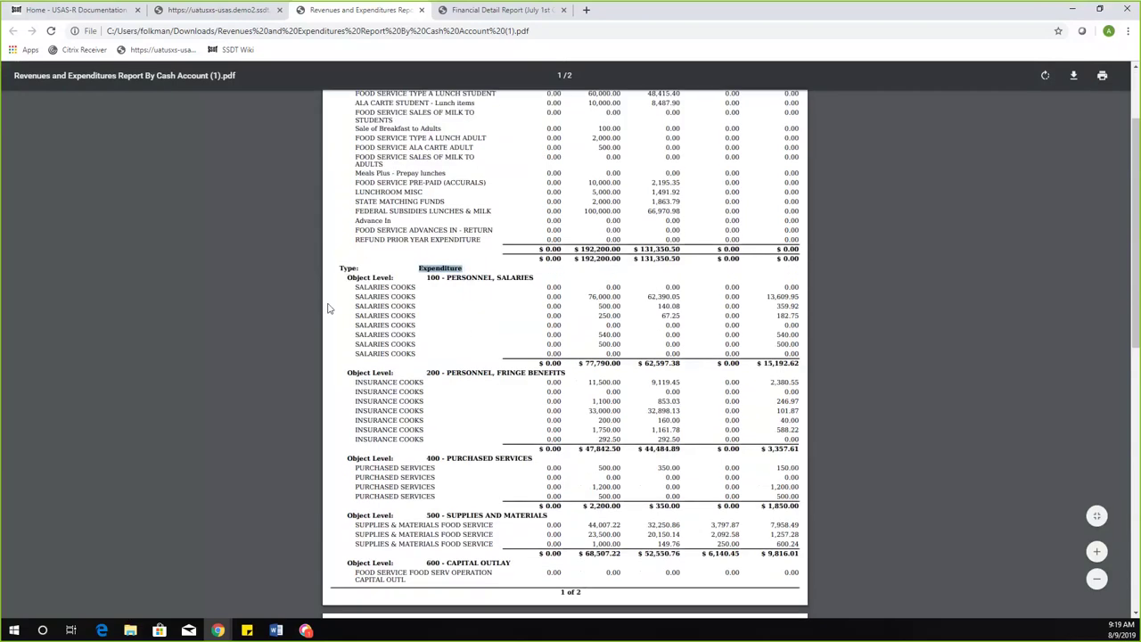
scroll(476, 354, "down", 1)
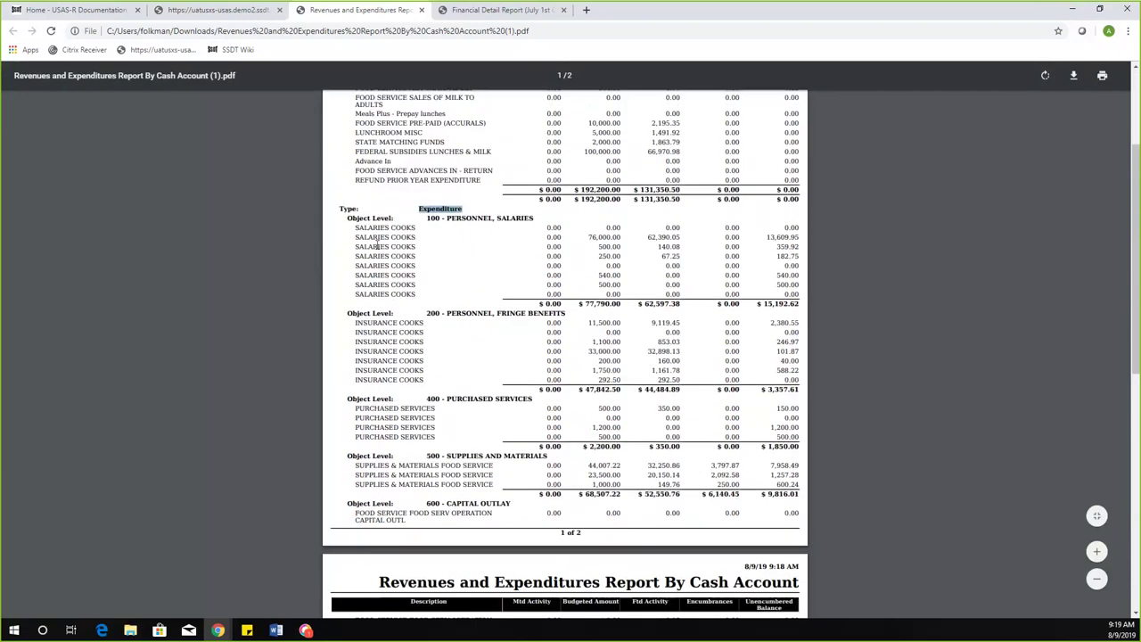
left_click_drag(426, 223, 465, 221)
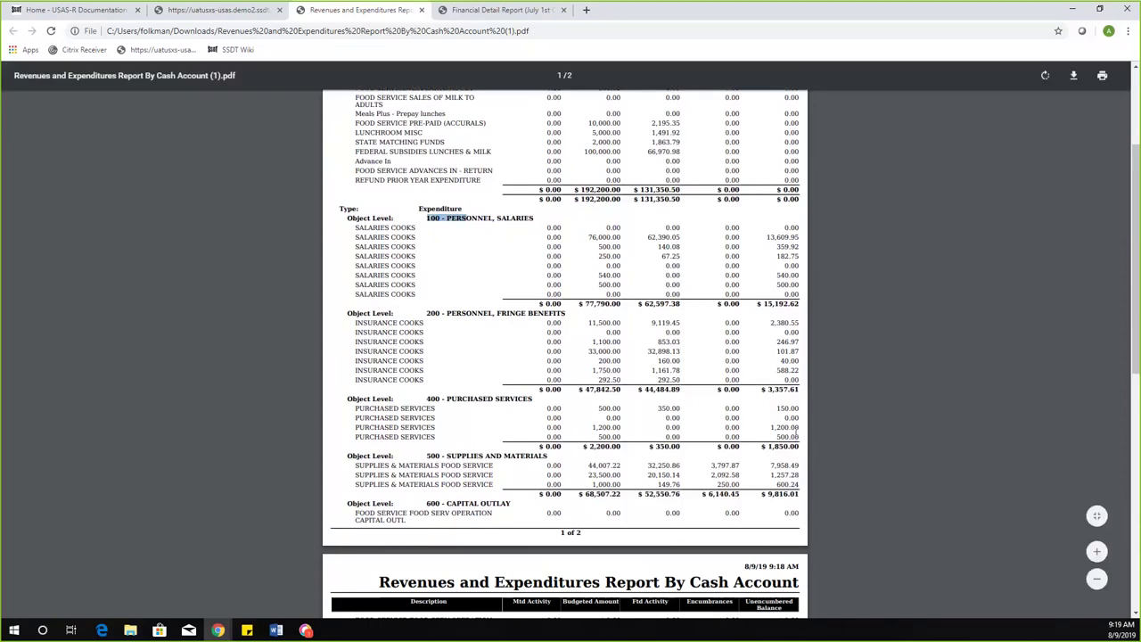
scroll(795, 428, "up", 4)
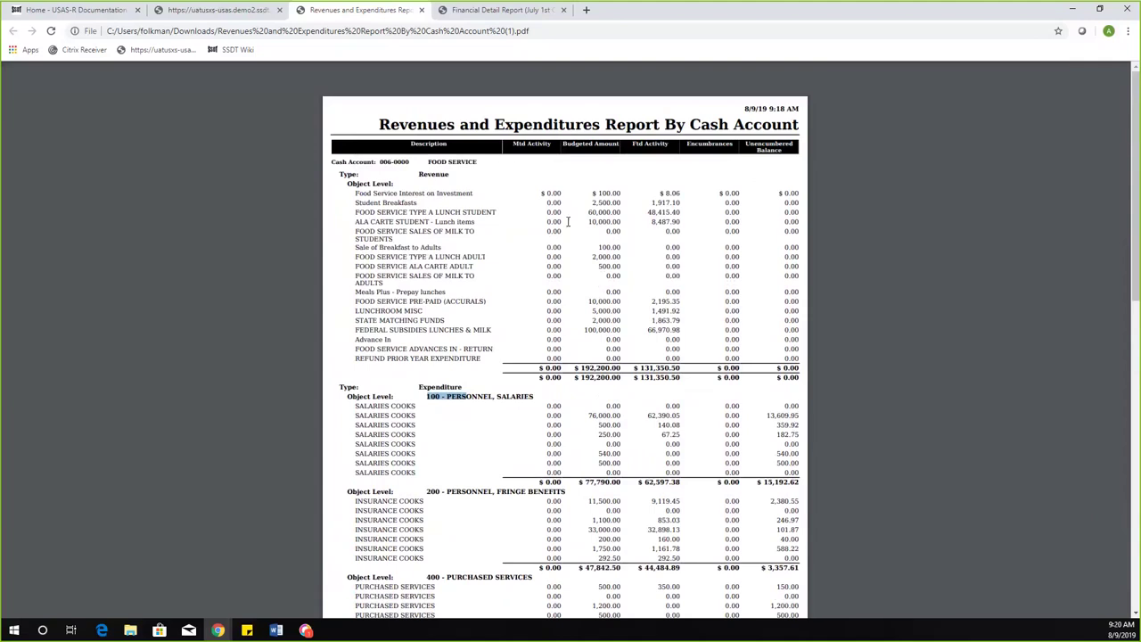
Scroll the PDF down to the Grand Total and back, highlighting the salaries Object Level label
scroll(544, 254, "down", 3)
scroll(539, 290, "down", 3)
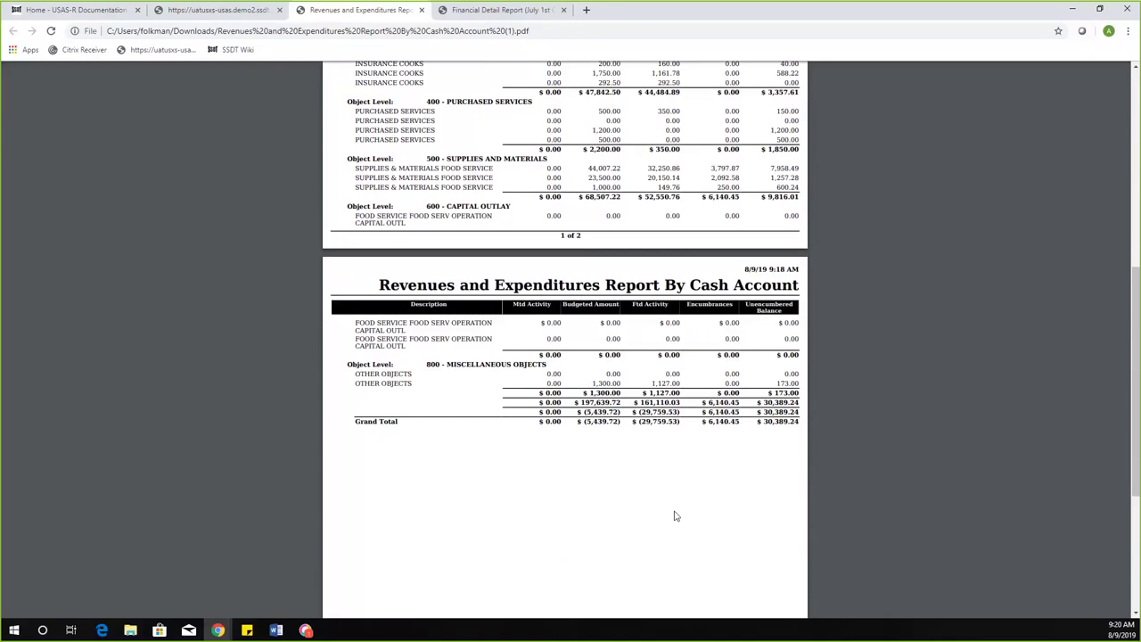
scroll(642, 539, "up", 3)
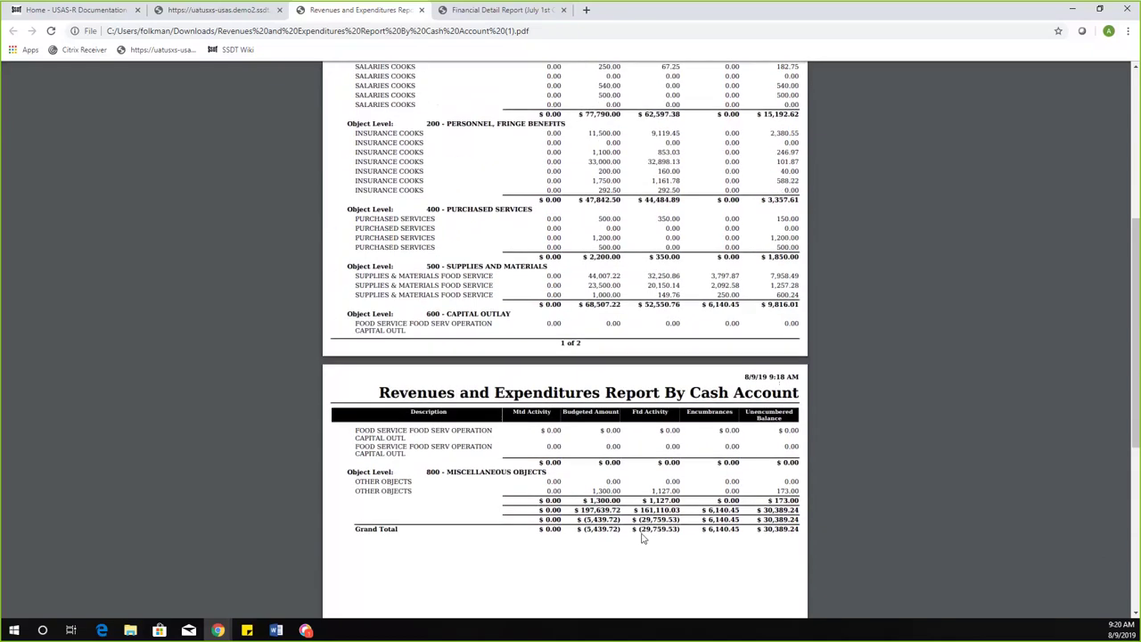
scroll(642, 539, "up", 5)
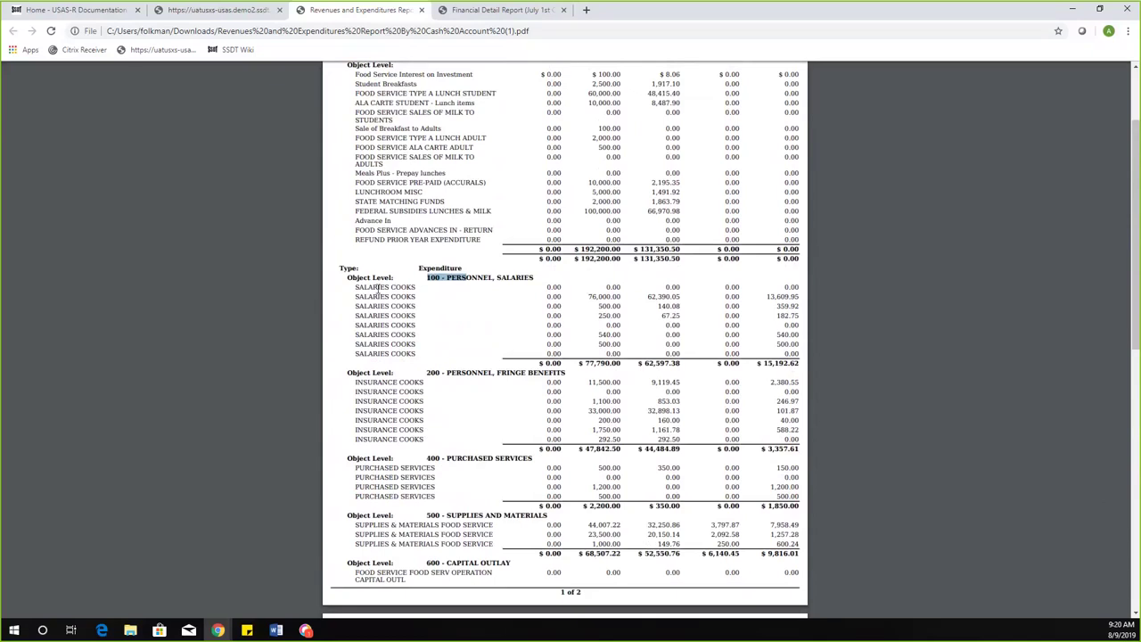
left_click_drag(347, 278, 489, 277)
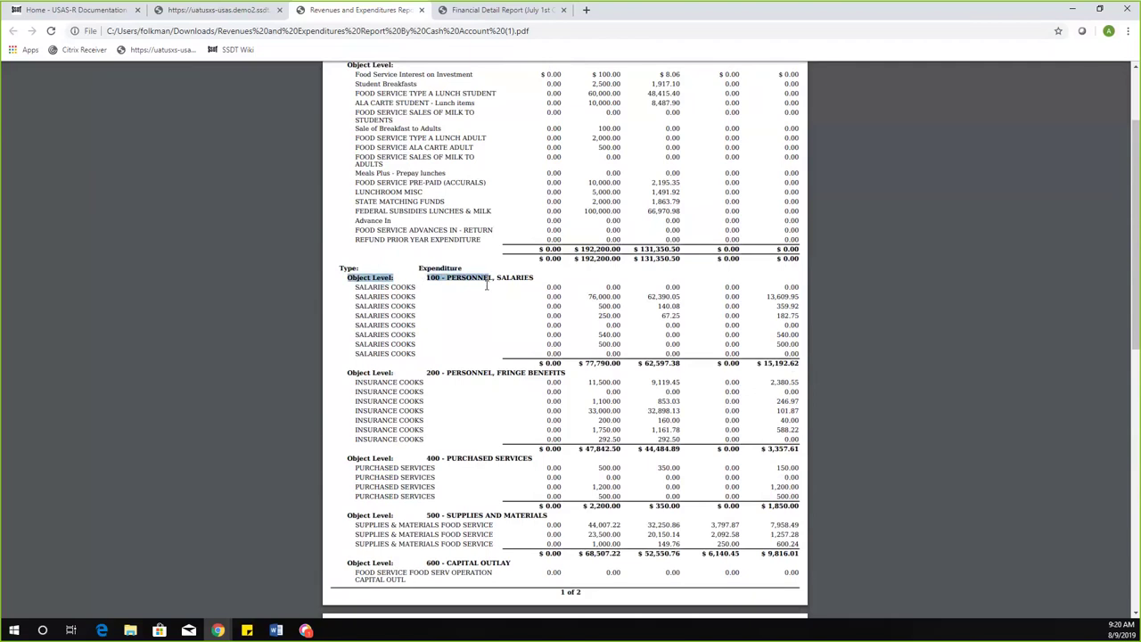
left_click(450, 348)
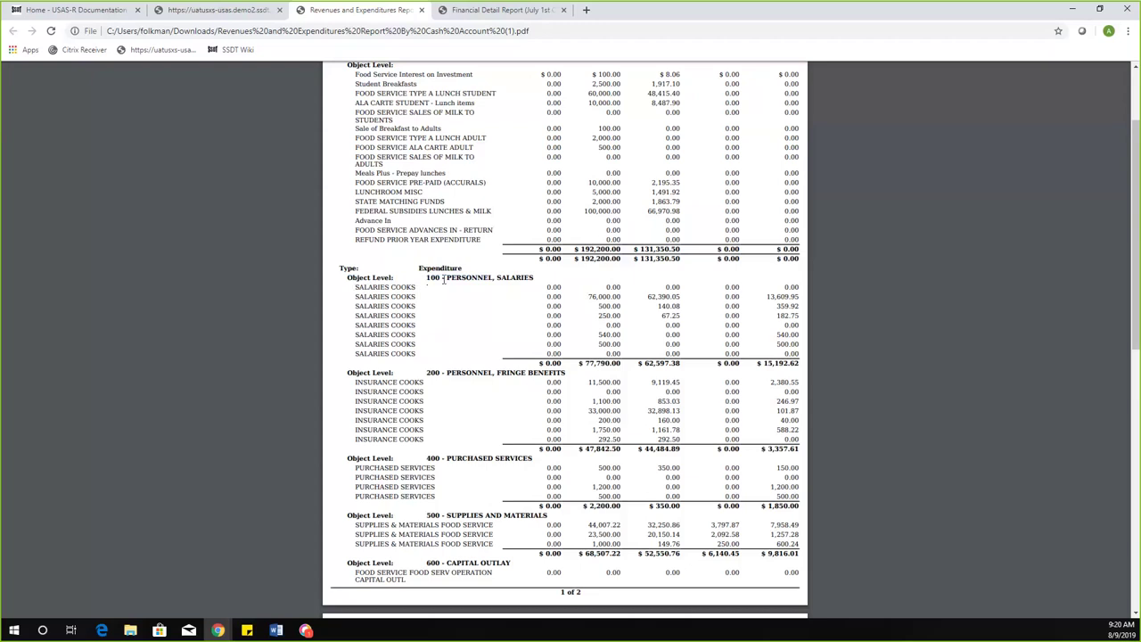
Highlight the 100 Personnel Salaries and 200 Fringe Benefits headings, then return to the USAS tab
left_click_drag(443, 279, 428, 287)
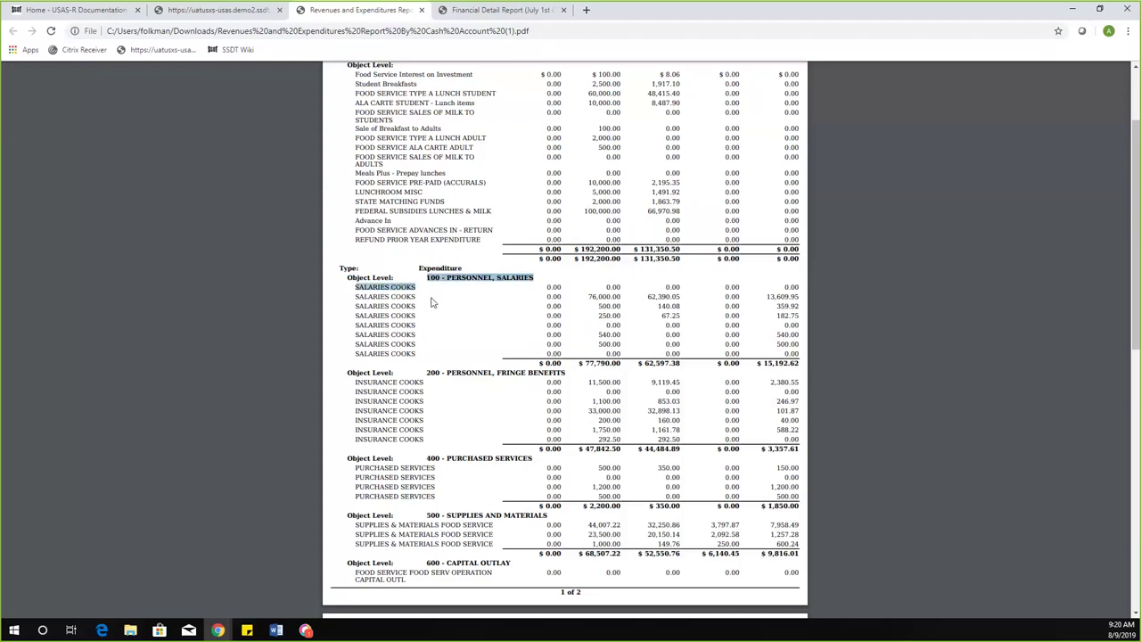
left_click(433, 303)
left_click_drag(419, 383, 439, 371)
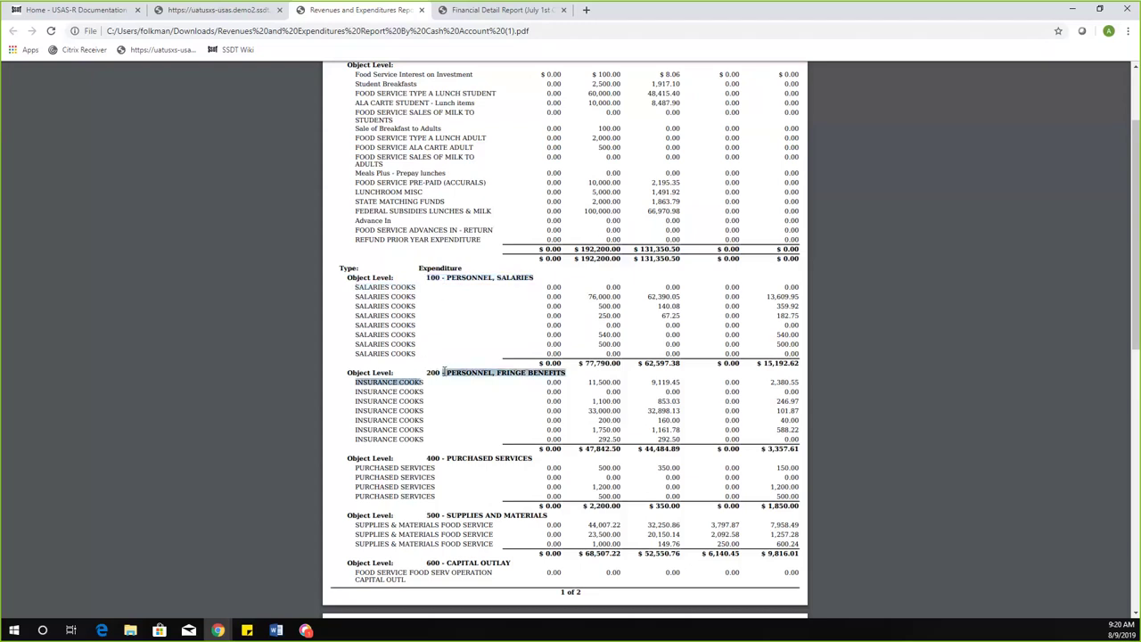
left_click(439, 390)
scroll(440, 389, "up", 3)
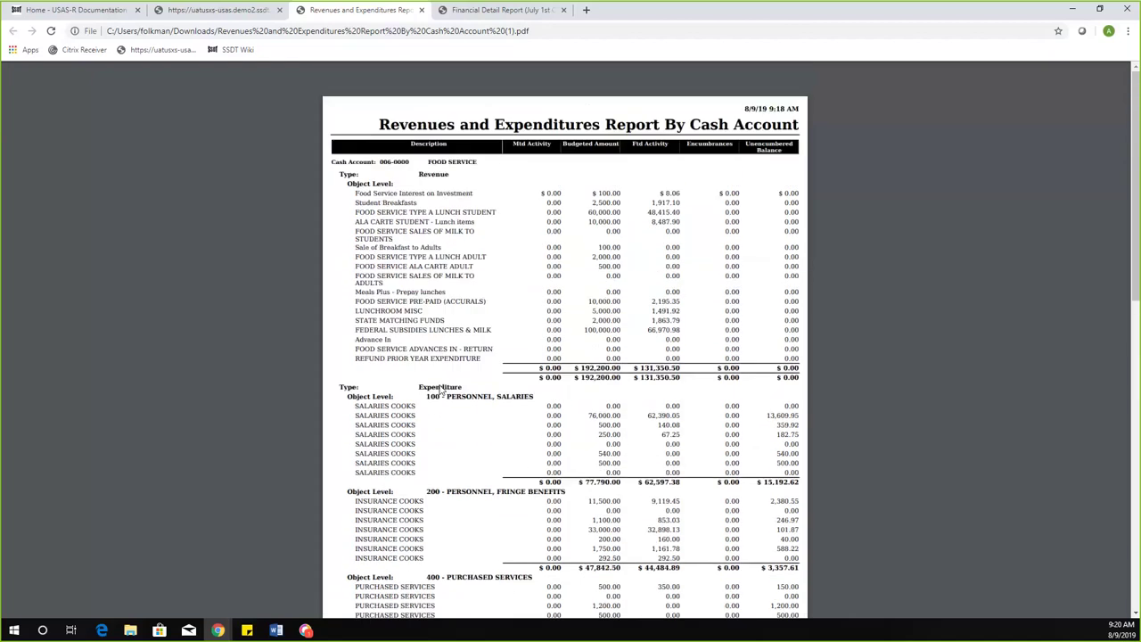
left_click(207, 9)
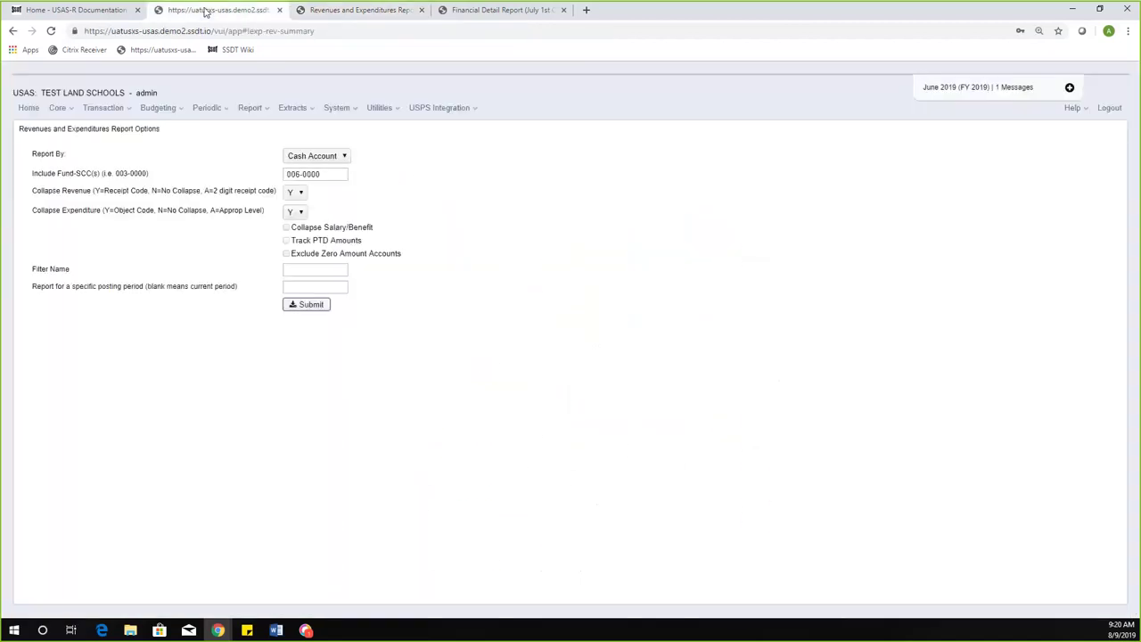
Open the SSDT Budget Summary report from Report Manager in the Custom Report Creator
left_click(250, 108)
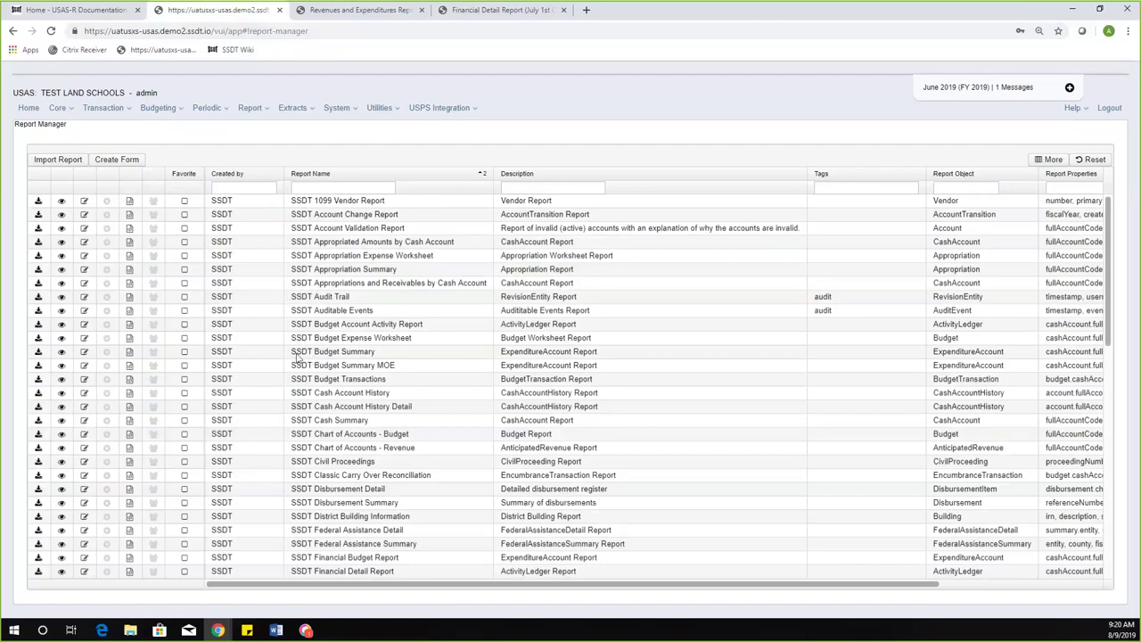
left_click(61, 353)
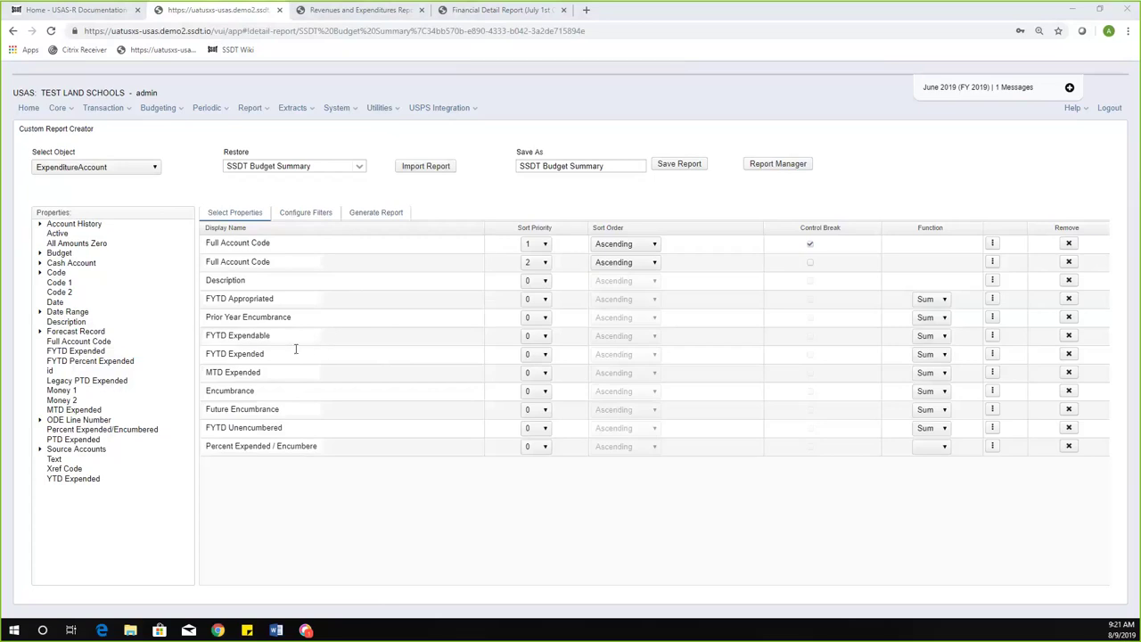
Expand Budget and its Code properties, selecting Object One Digit Level and Subject Two Digit Level
left_click(40, 253)
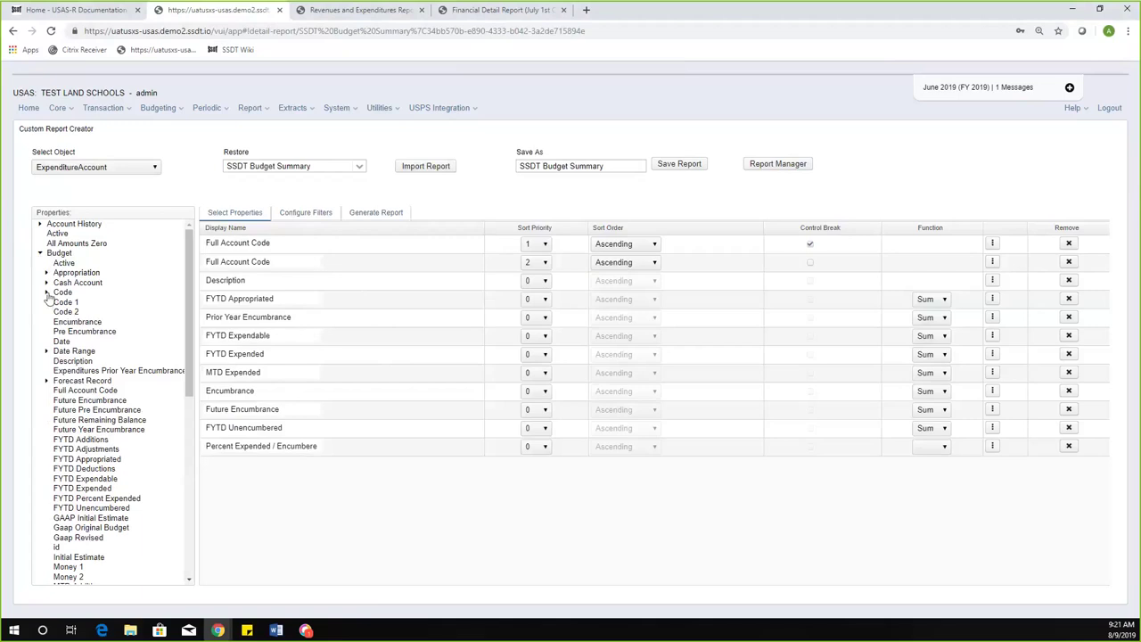
left_click(47, 293)
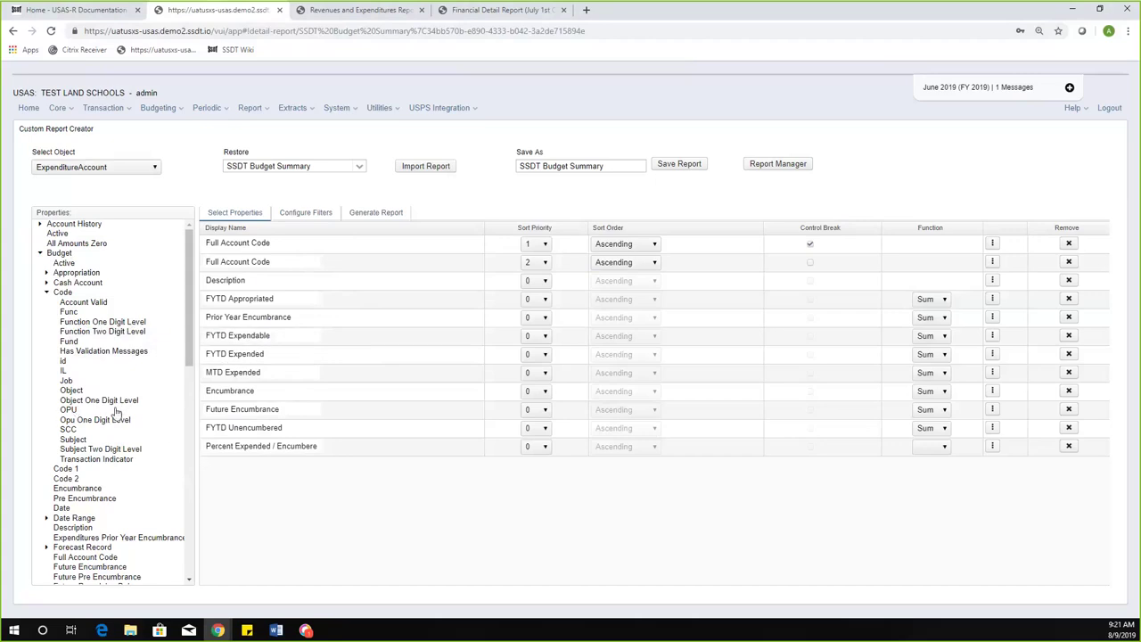
left_click(116, 406)
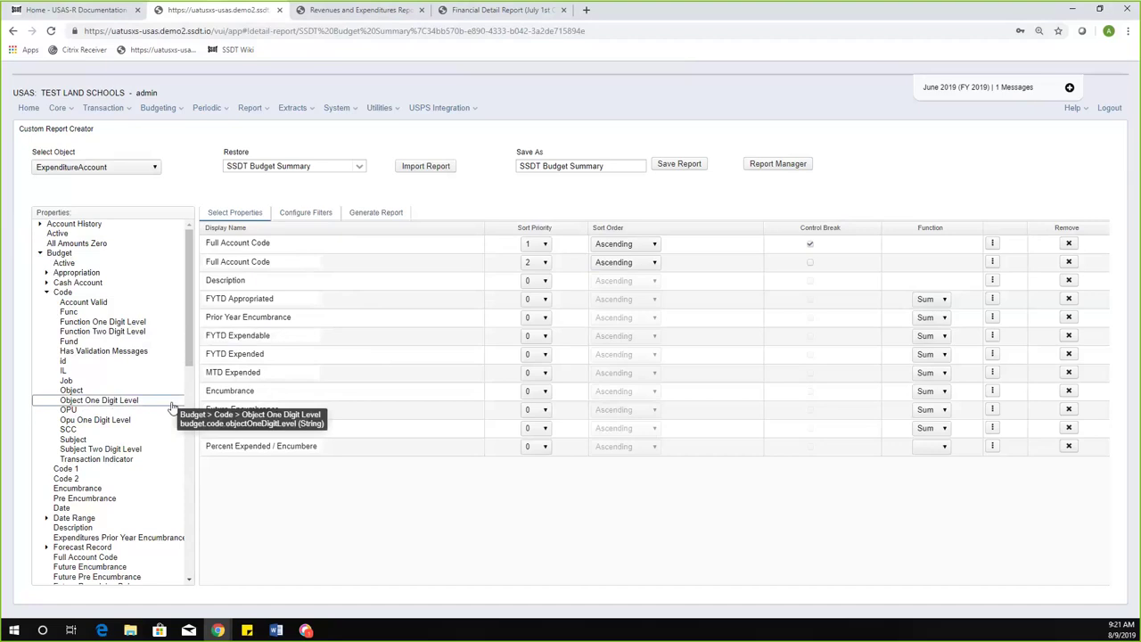
left_click(161, 451)
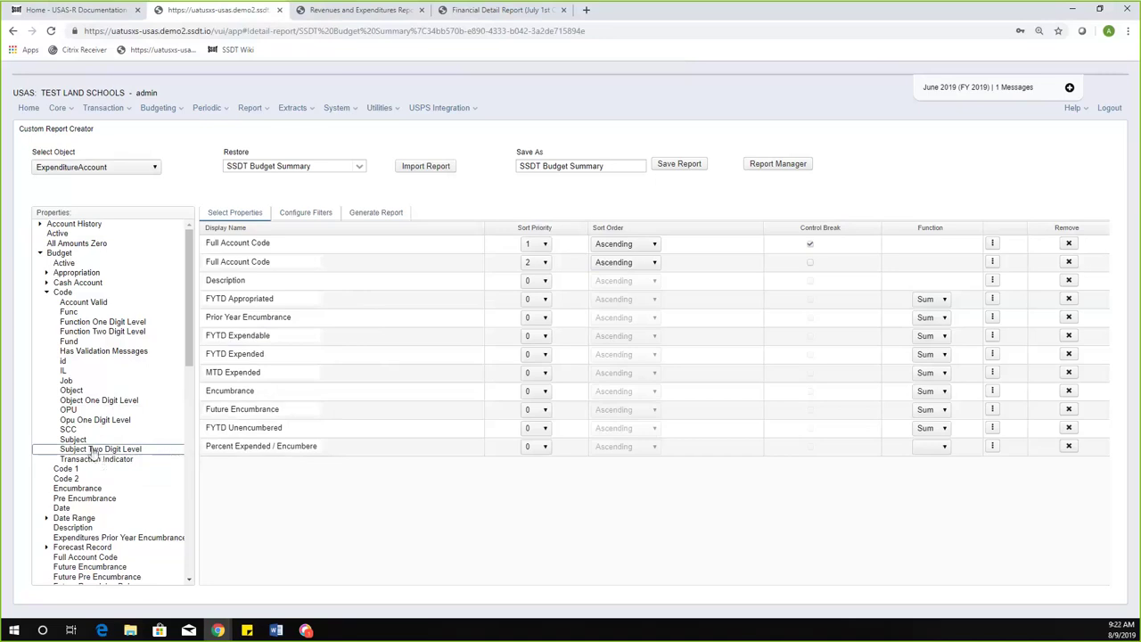
Add Subject Two Digit Level as a report column with sort priority 2 and control break on
left_click_drag(103, 455, 339, 494)
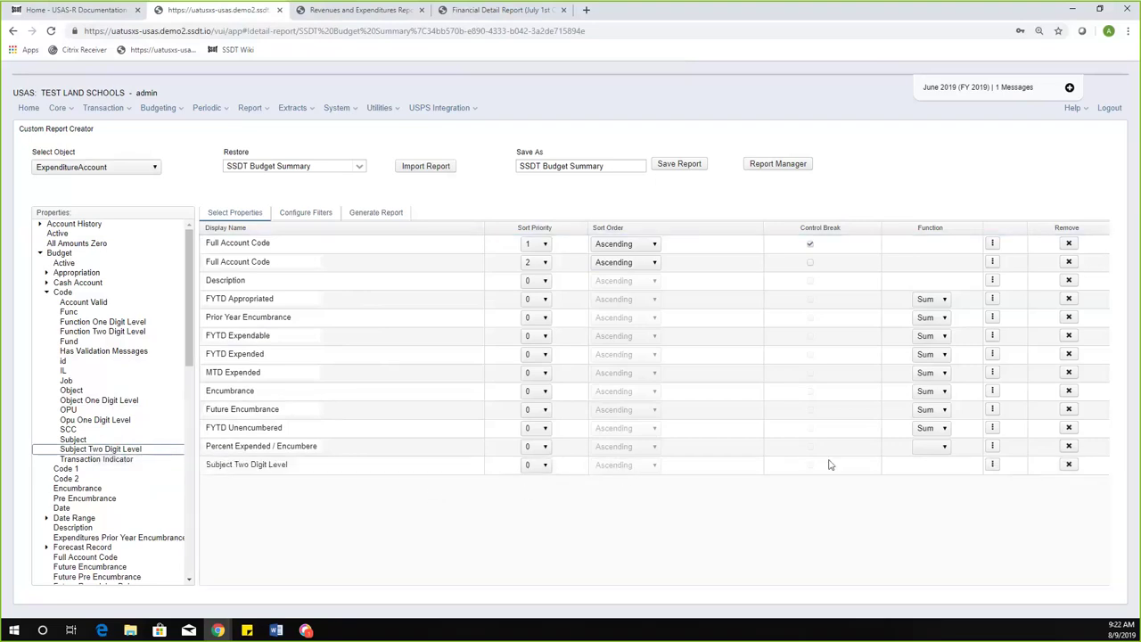
left_click(545, 465)
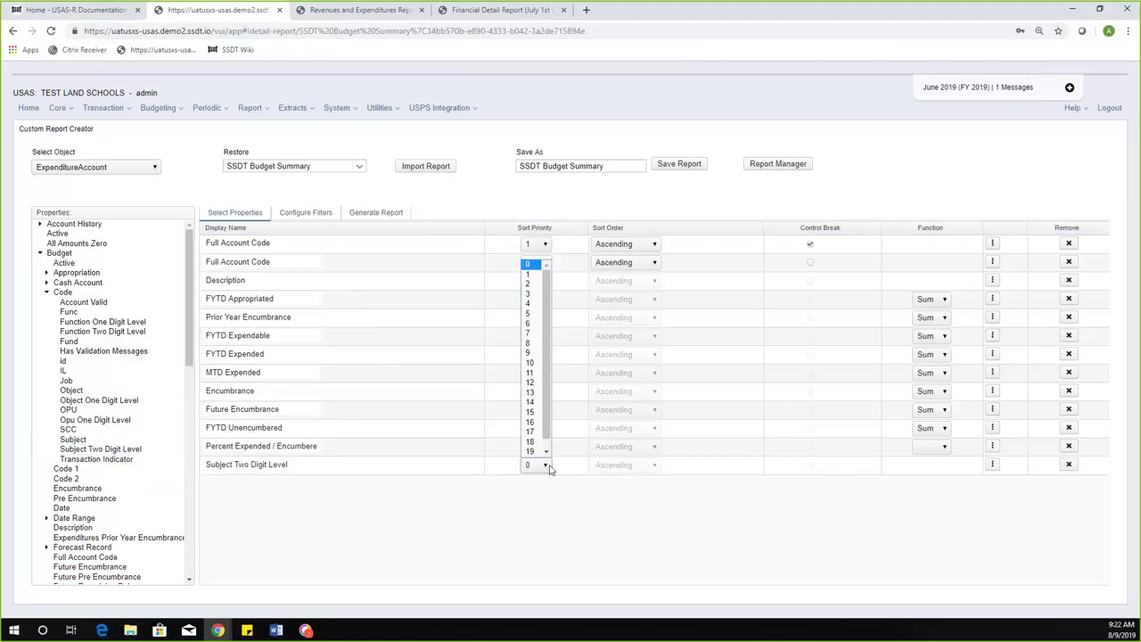
left_click(533, 284)
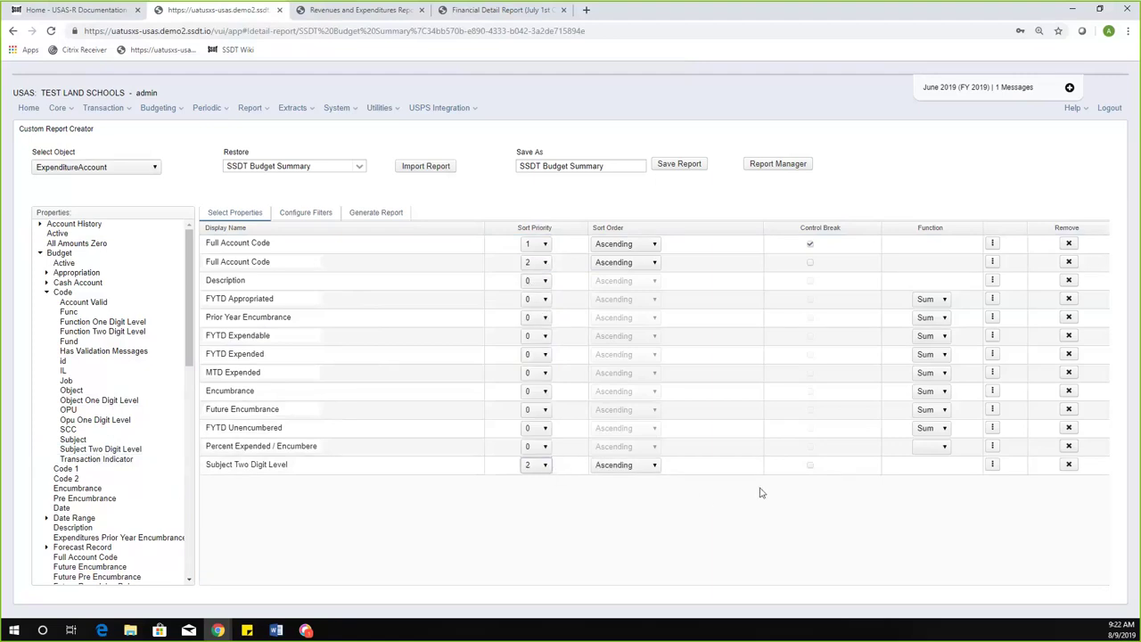
left_click(810, 467)
key("alt+Tab")
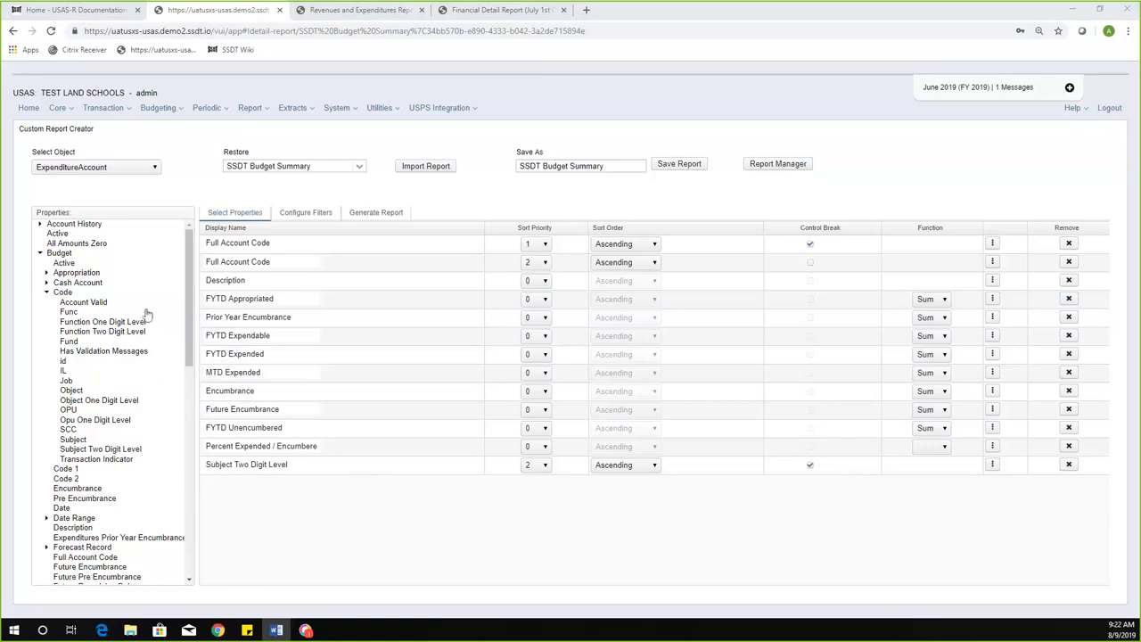
left_click(252, 108)
Open the Generate Report form for SSDT Budget Summary from the Report Manager list
left_click(253, 131)
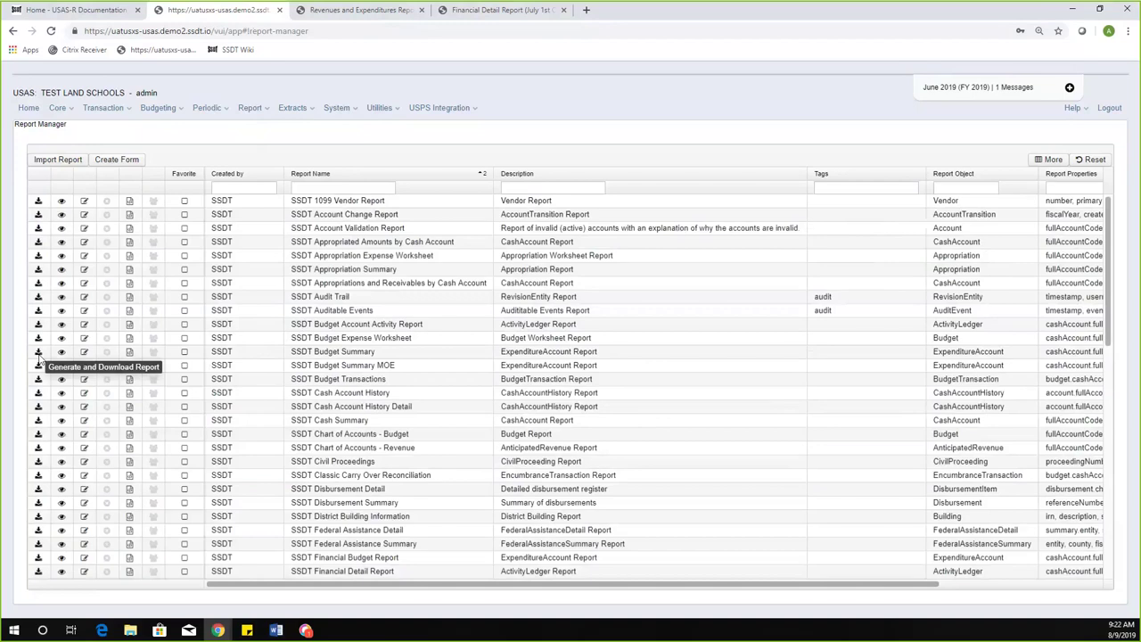
left_click(39, 353)
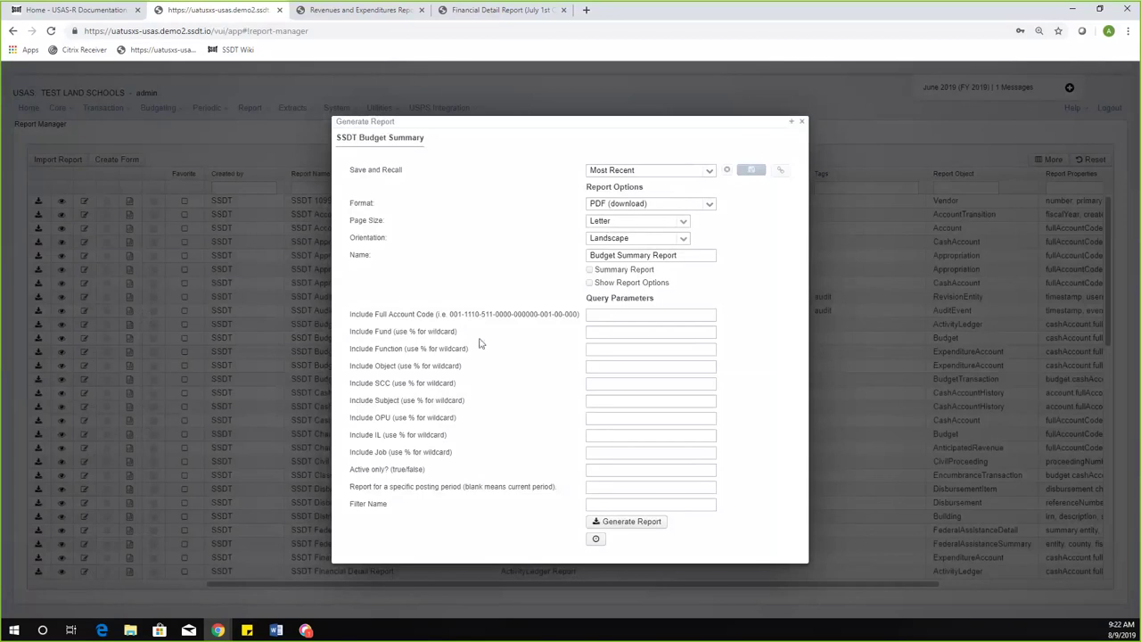
Include fund 006 and save these report options as a new option set named 'cafe'
left_click(604, 333)
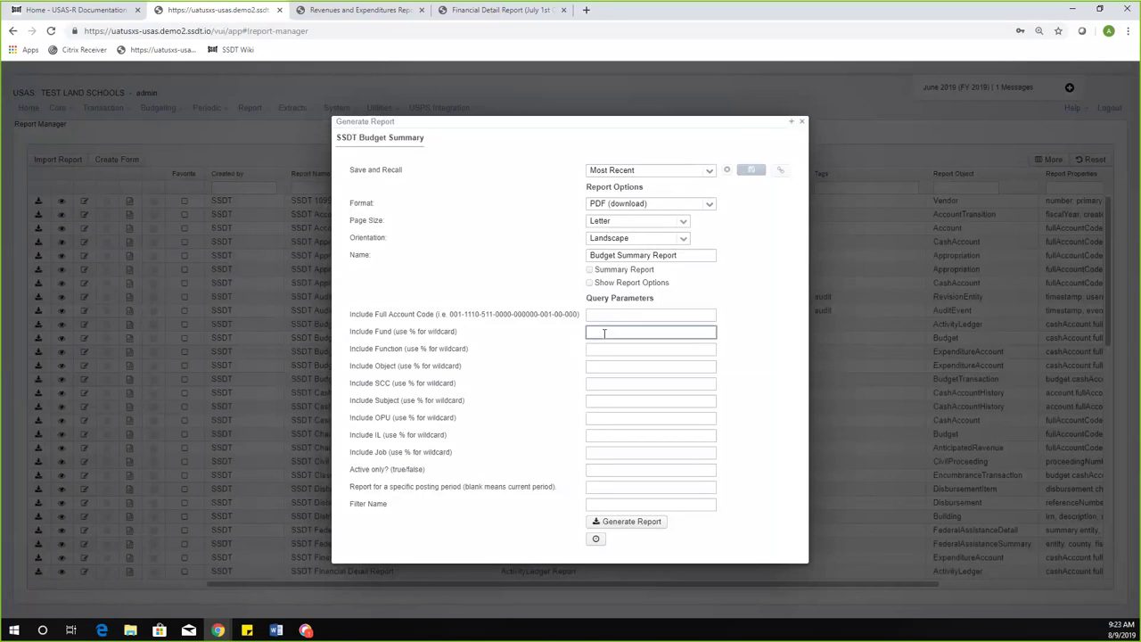
type("006")
left_click(712, 176)
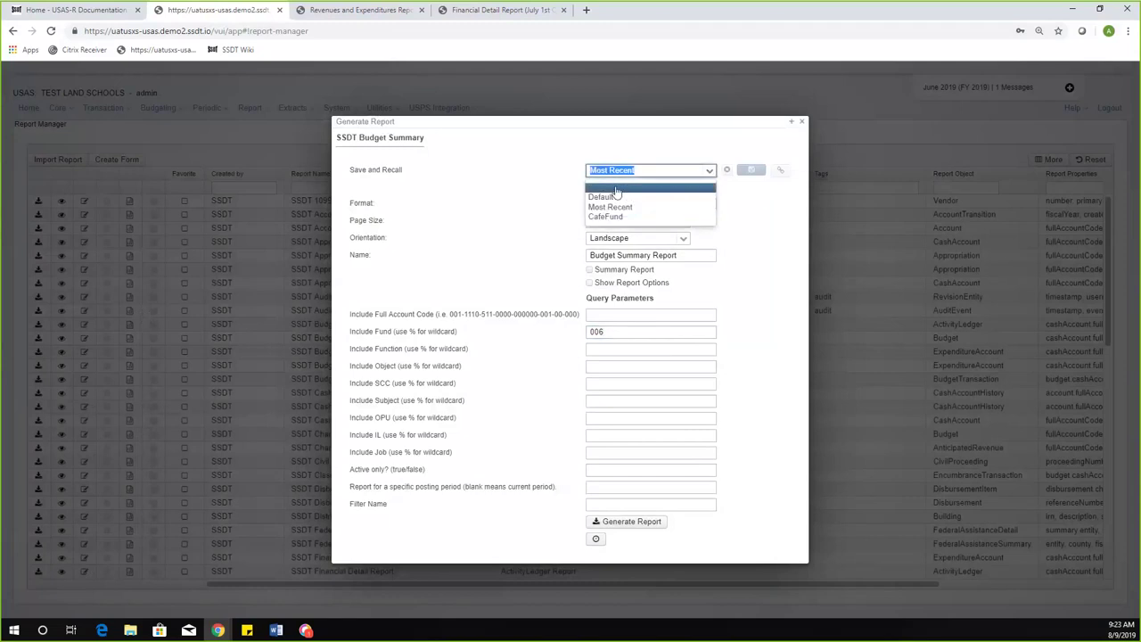
left_click(619, 182)
type("c")
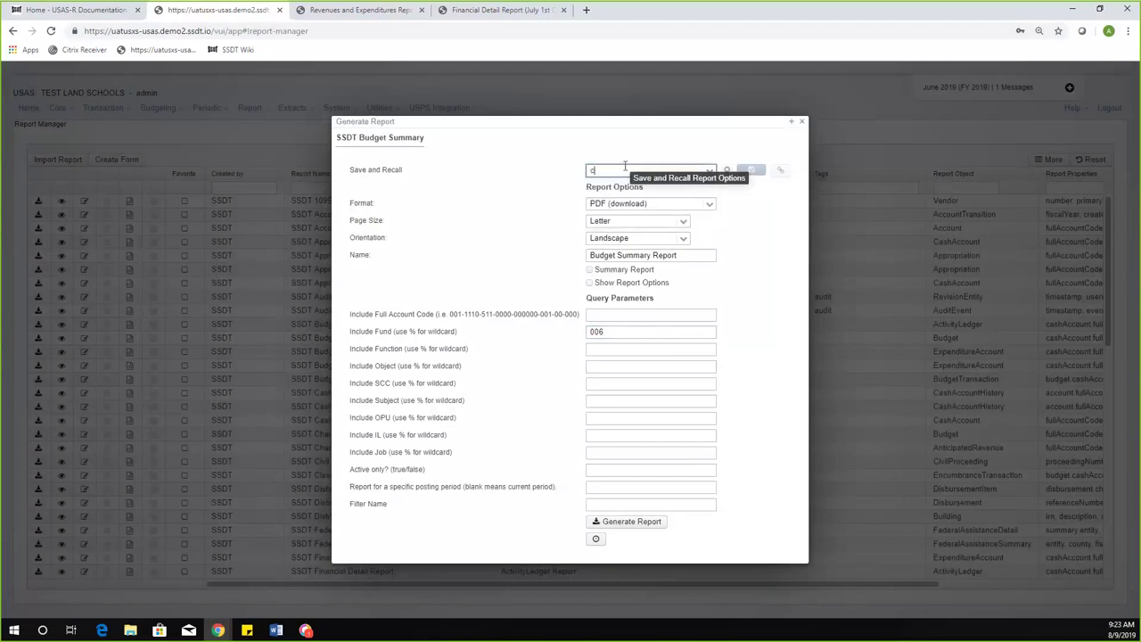
type("afe")
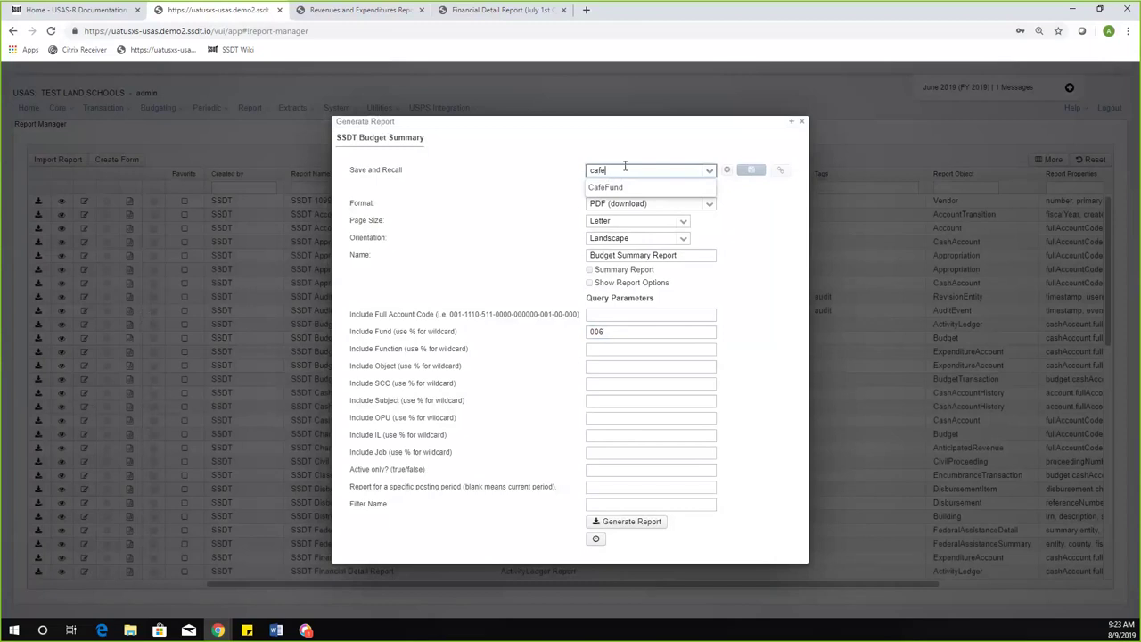
key("Tab")
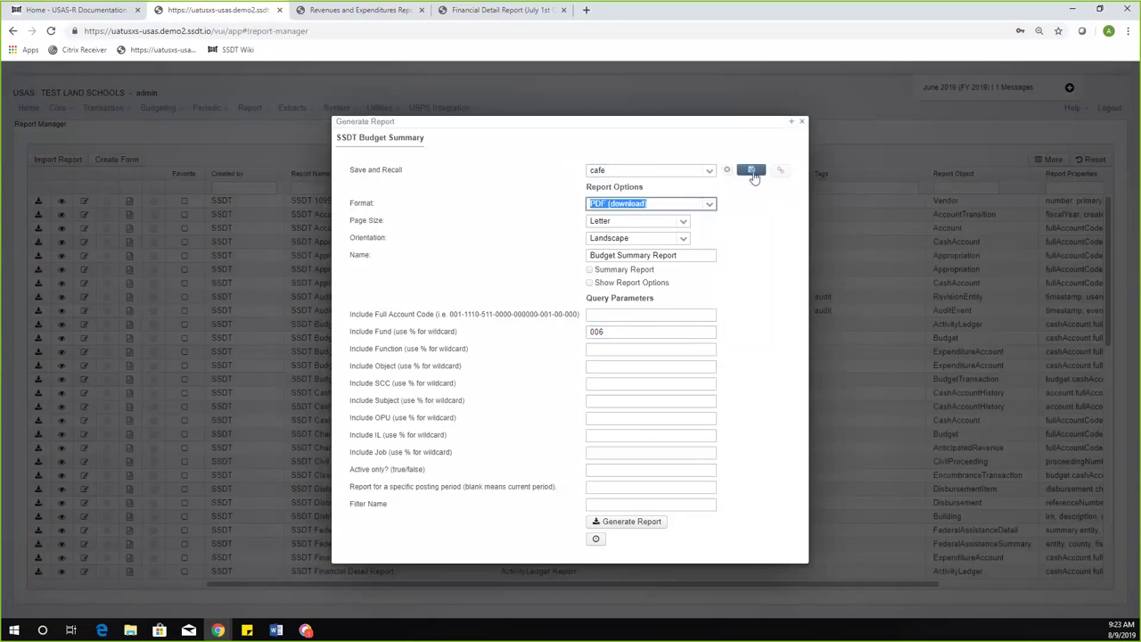
left_click(751, 172)
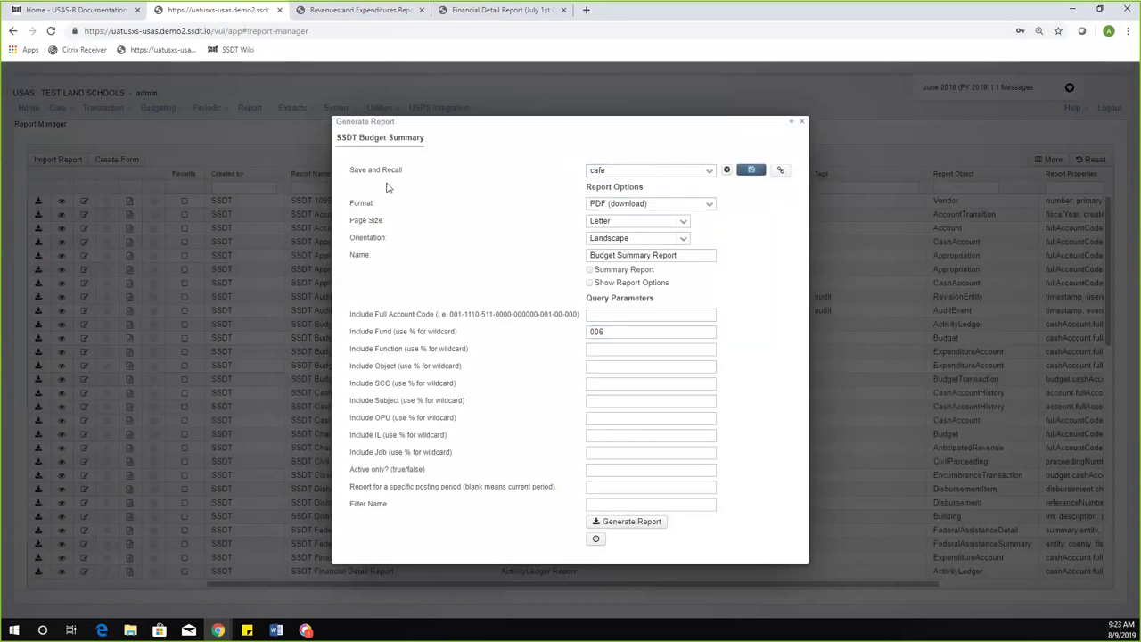
Show the Budget Summary report's direct link web address and move its window higher up
left_click(780, 171)
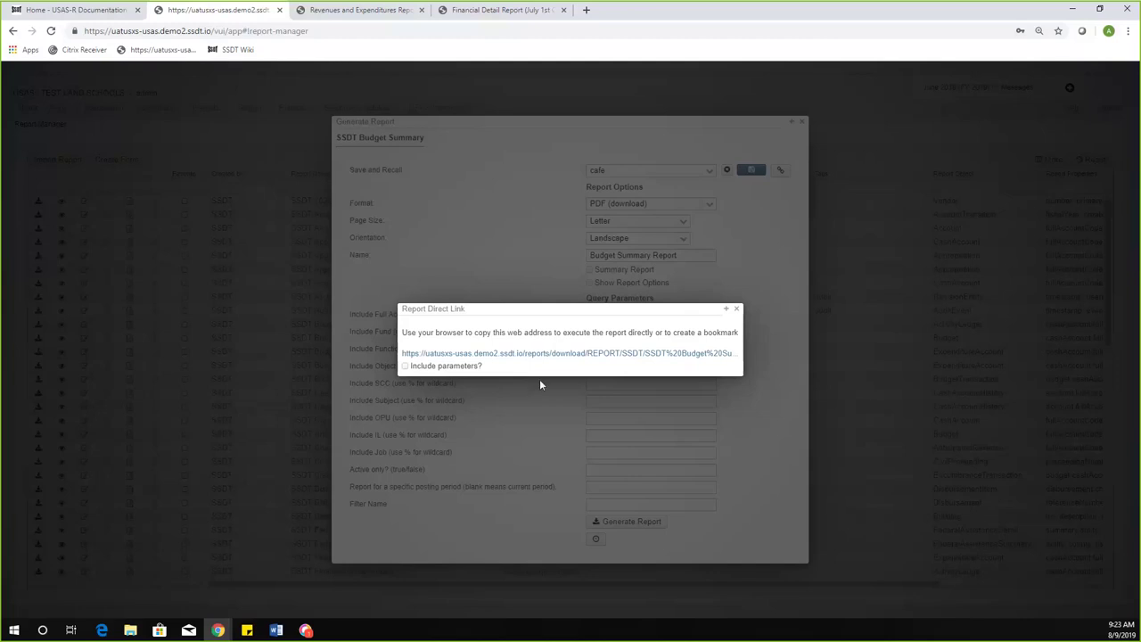
left_click_drag(563, 311, 534, 201)
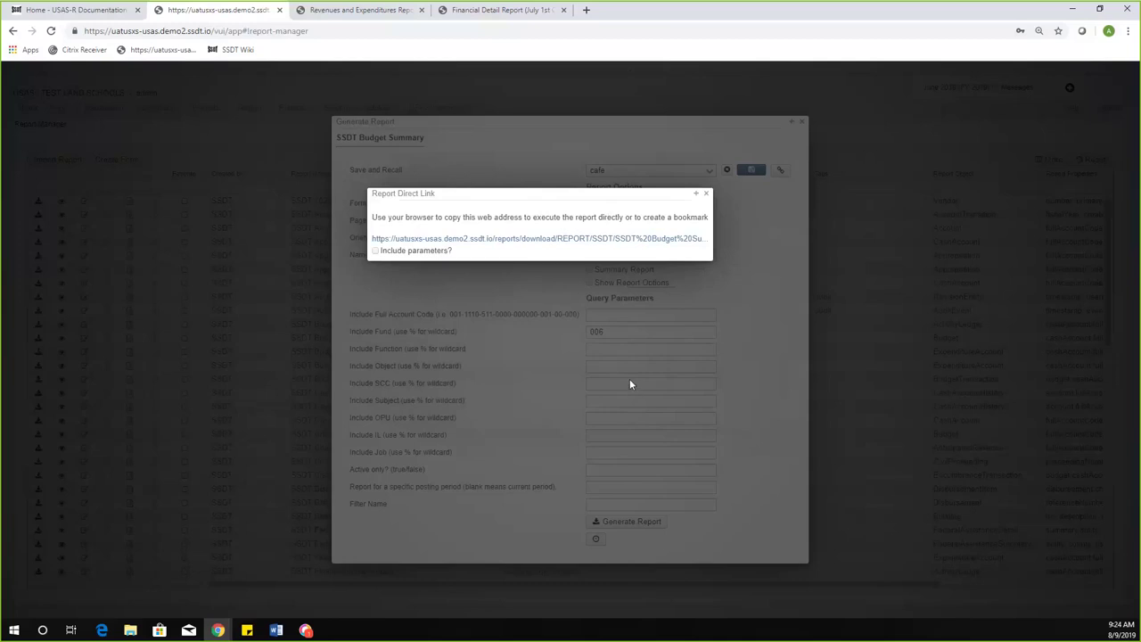
Include the report parameters in the Budget Summary direct link and copy its full address
left_click(375, 251)
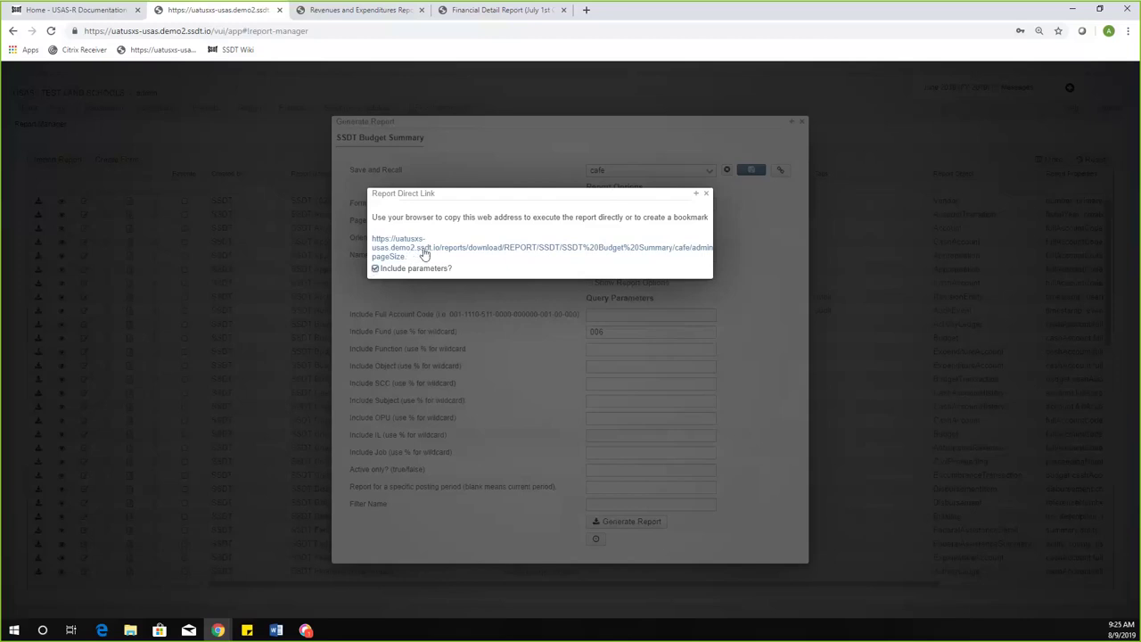
right_click(491, 253)
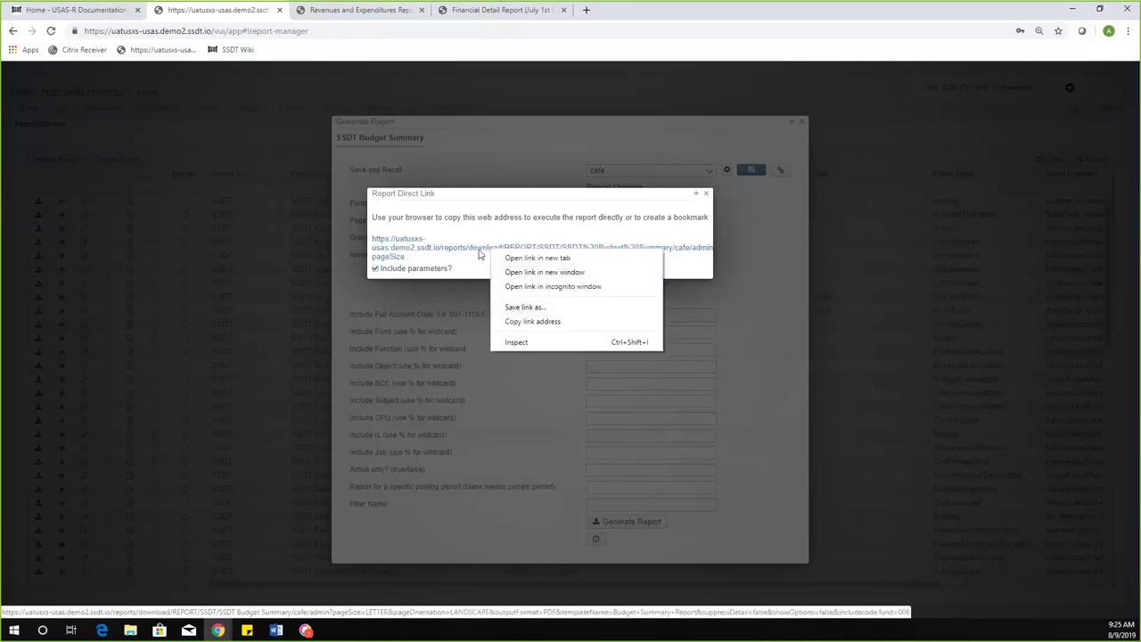
left_click(517, 324)
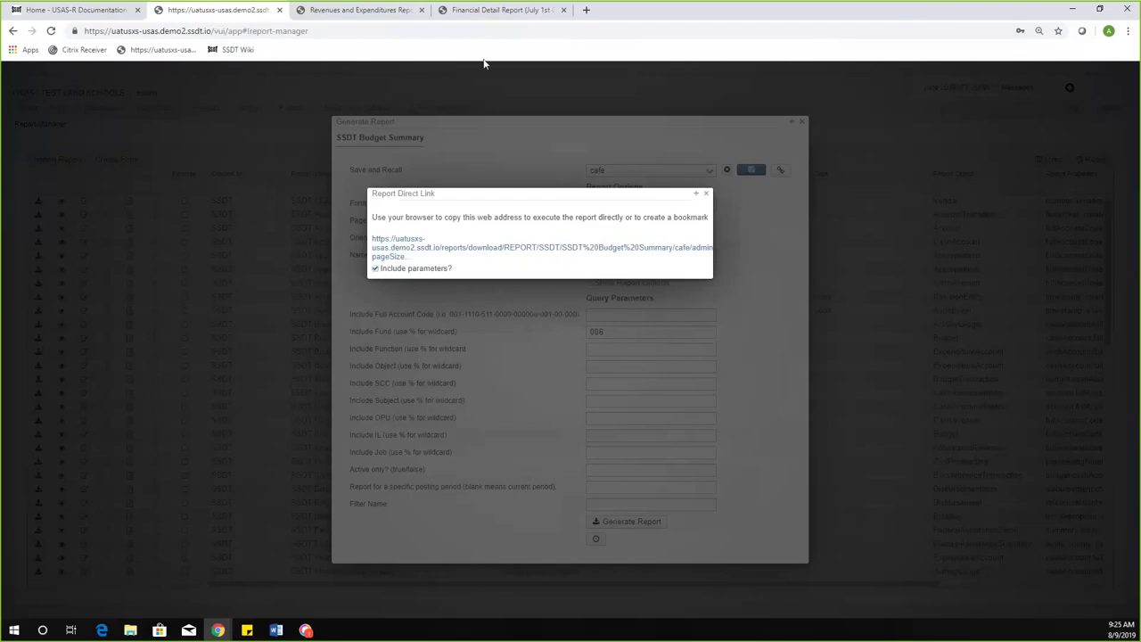
Paste the parameterised Budget Summary link into a new Chrome tab and load it
double_click(705, 11)
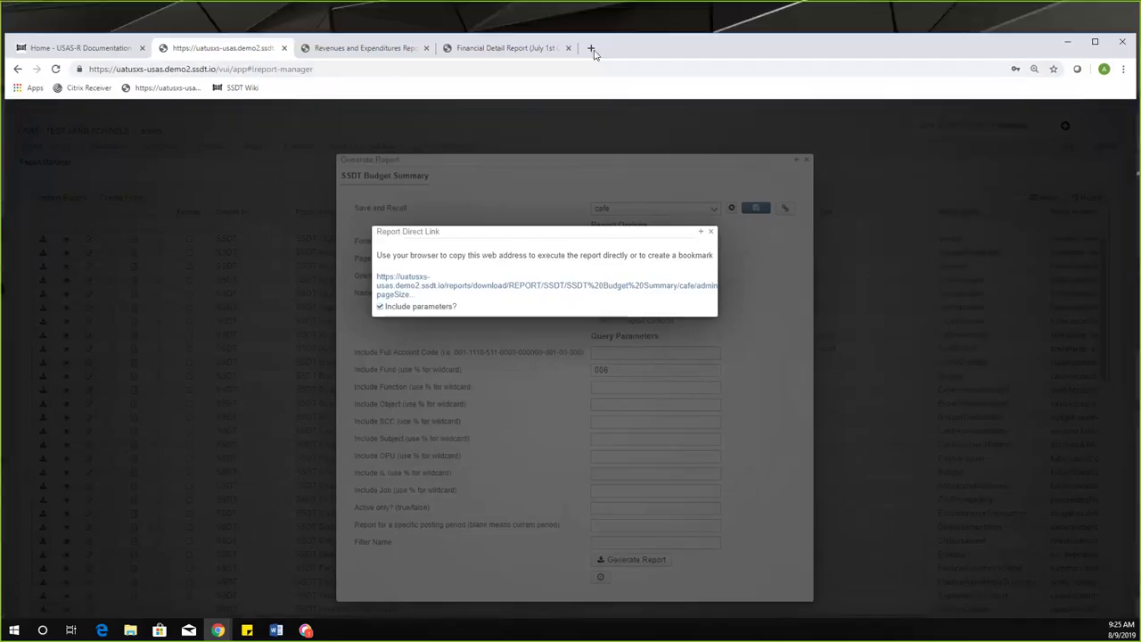
left_click(592, 47)
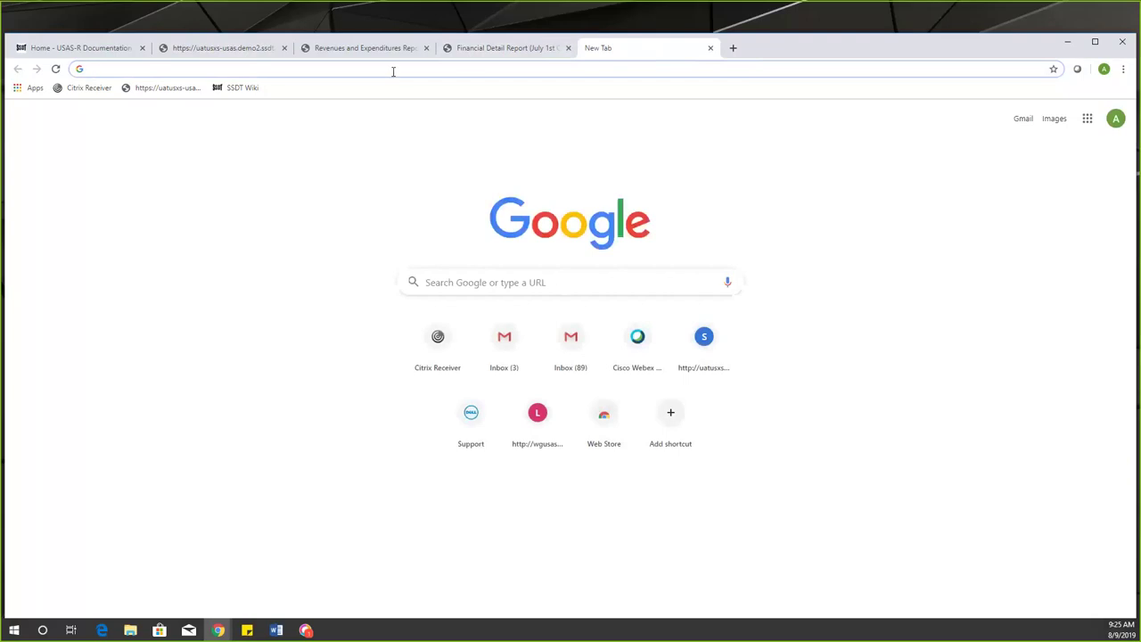
key("ctrl+v")
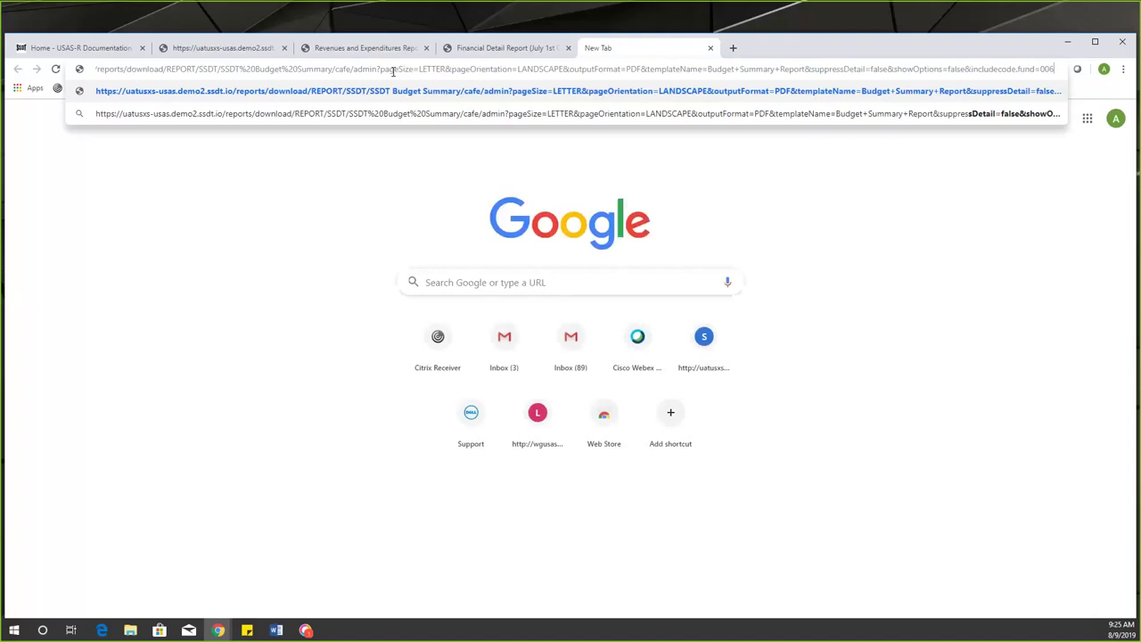
key("Return")
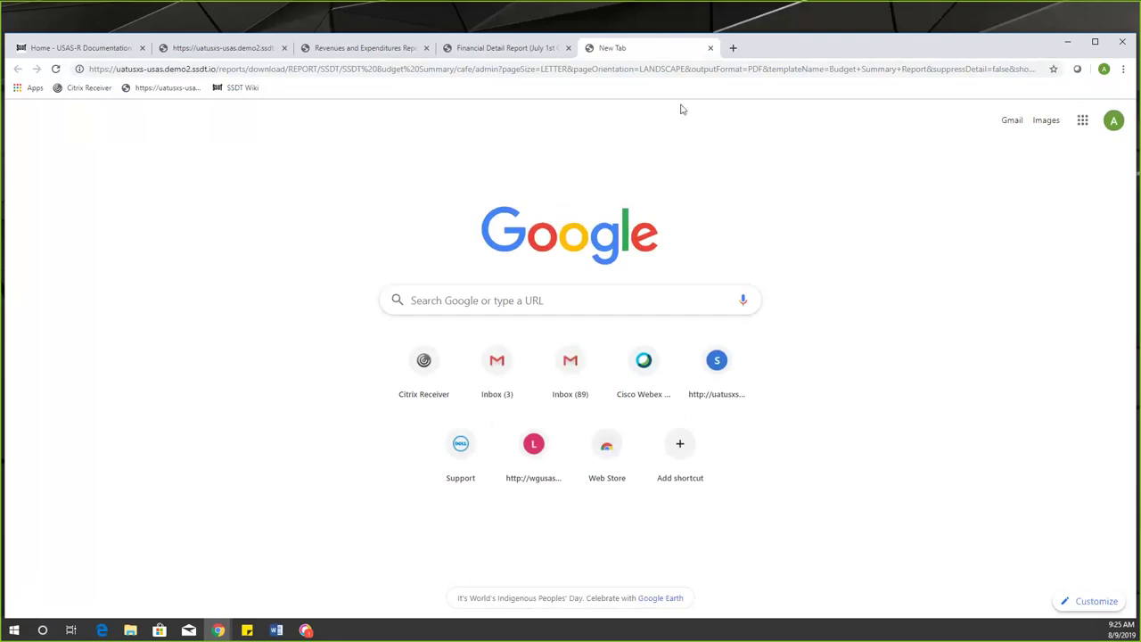
left_click(573, 70)
key("Return")
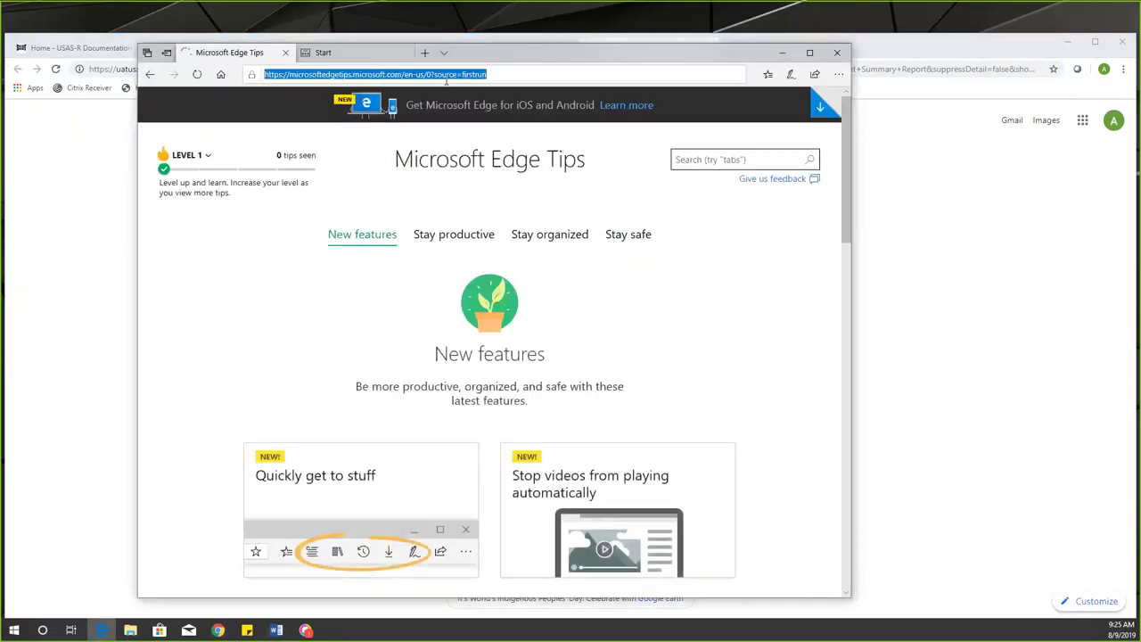
Load the report link in Edge and sign in to the USAS server with user name and password
key("ctrl+v")
key("Return")
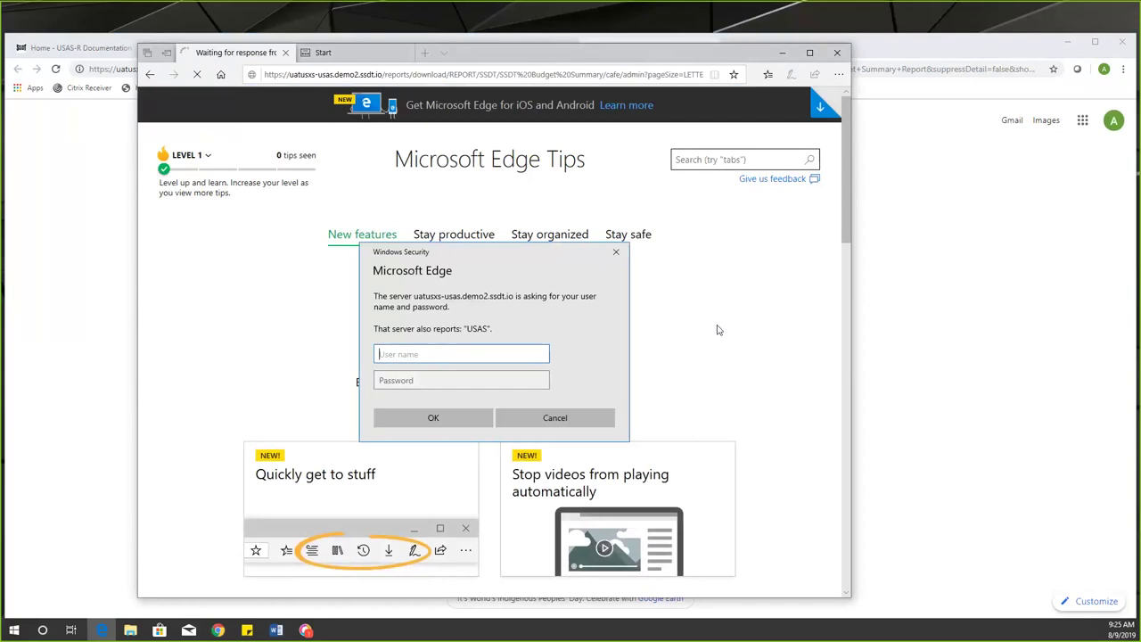
type("admin")
key("Tab")
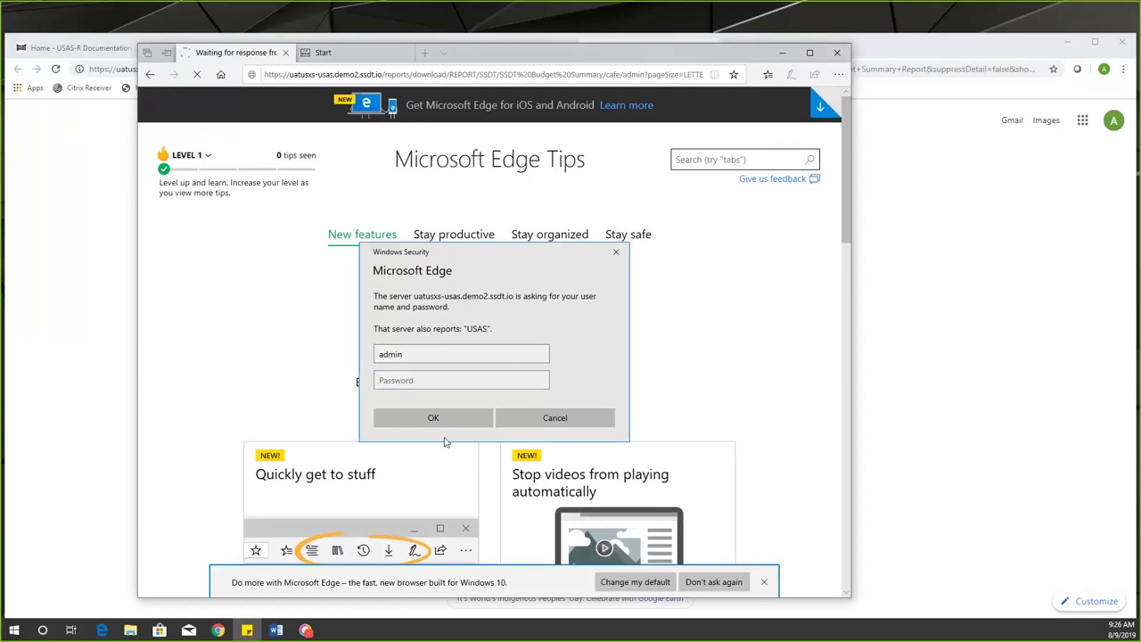
left_click(446, 381)
type("•••••••••••")
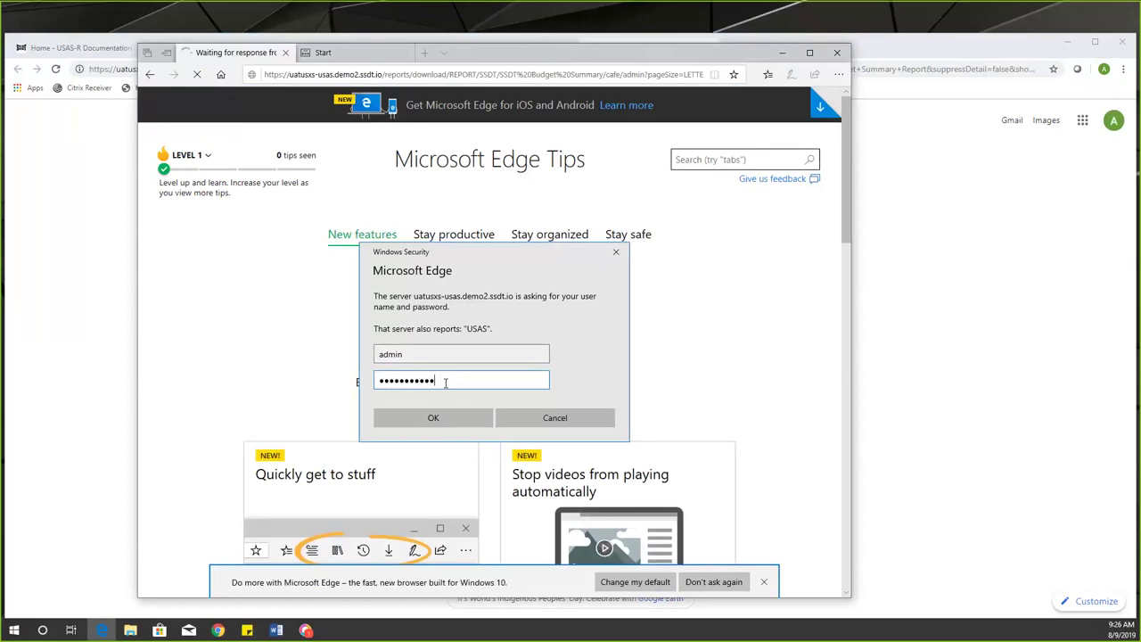
left_click(432, 423)
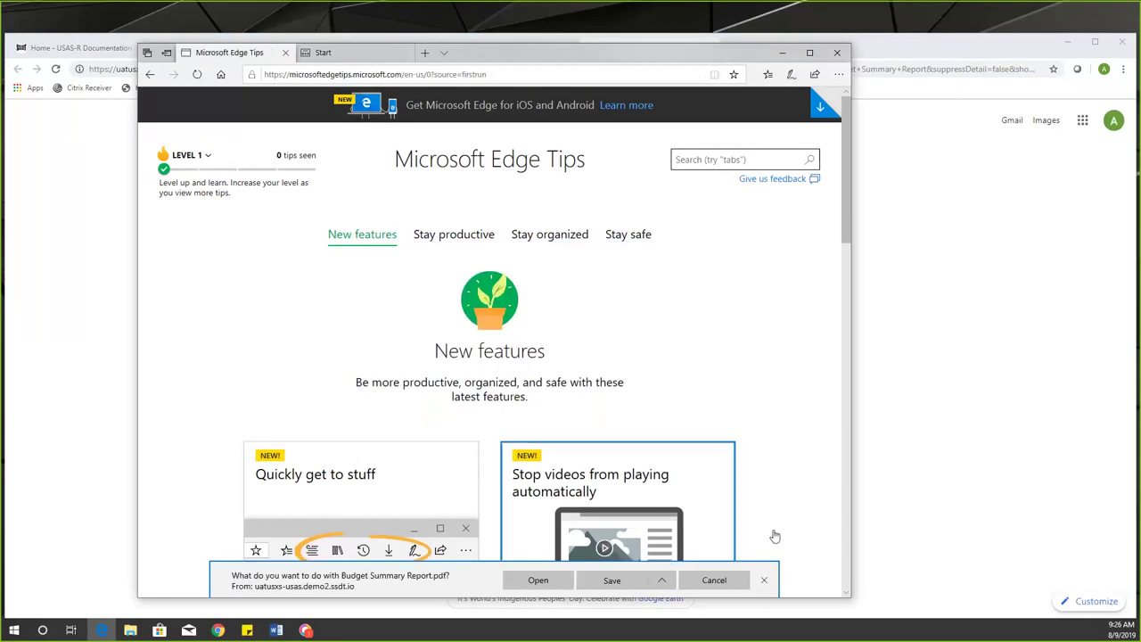
Dismiss the report PDF prompt and close the Microsoft Edge window
left_click(764, 580)
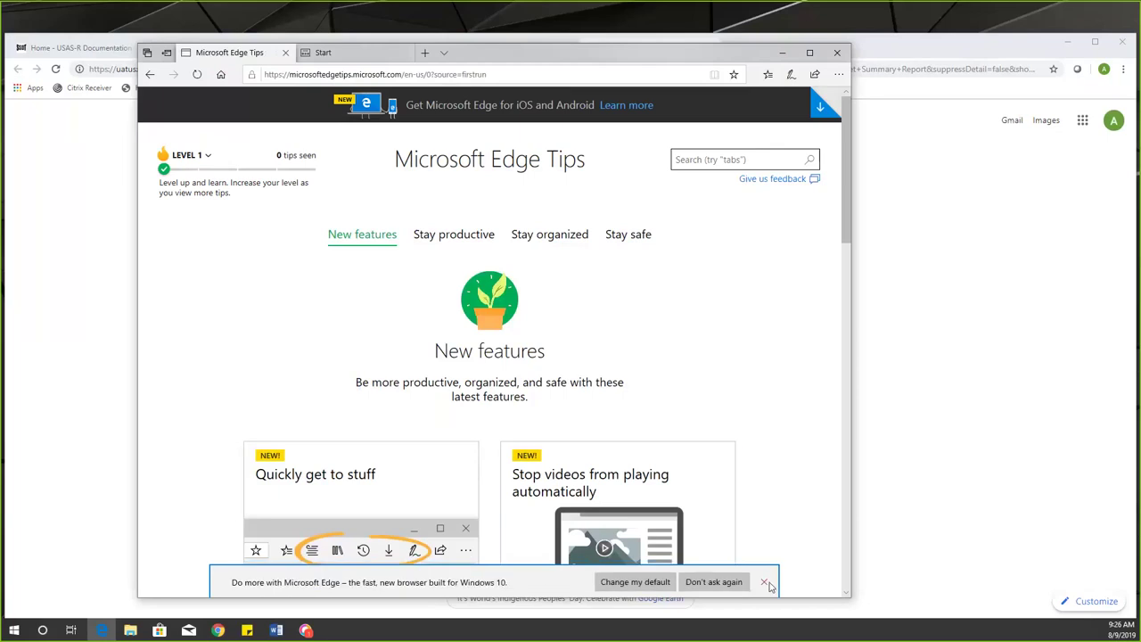
left_click(416, 75)
left_click(285, 52)
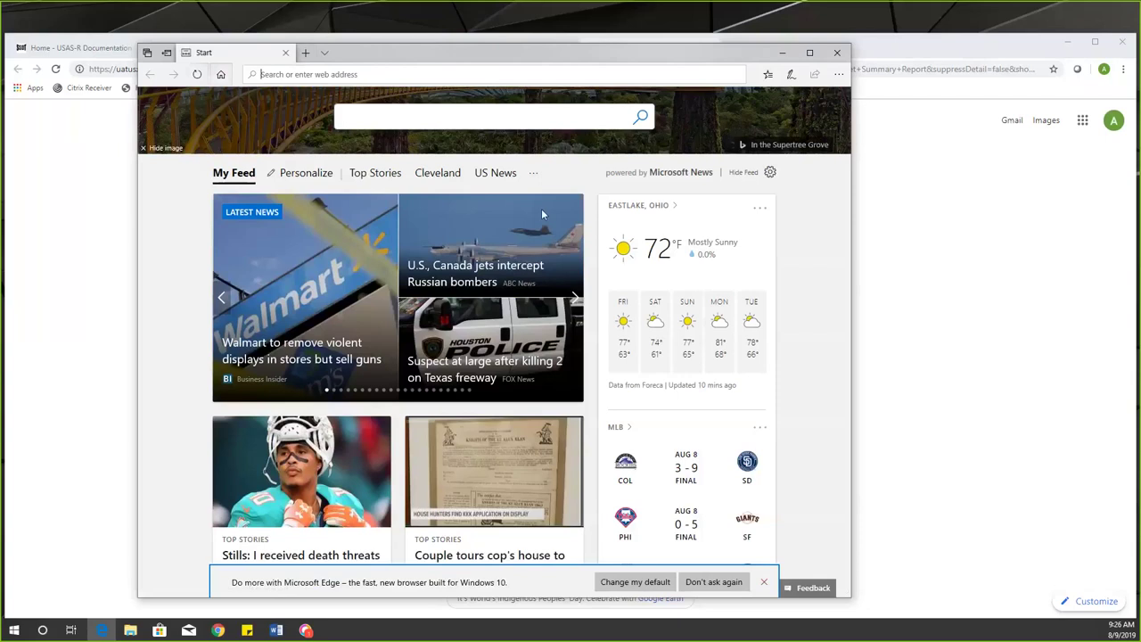
key("alt+F4")
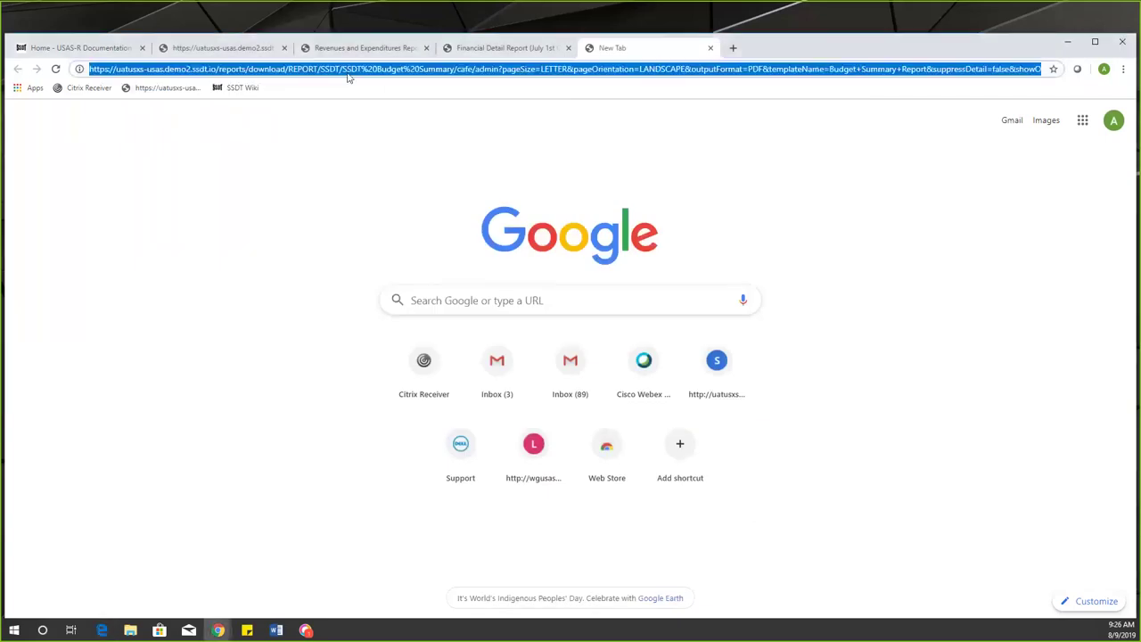
Recopy the Budget Summary direct link from the USAS report tab and load it in Edge
left_click(190, 49)
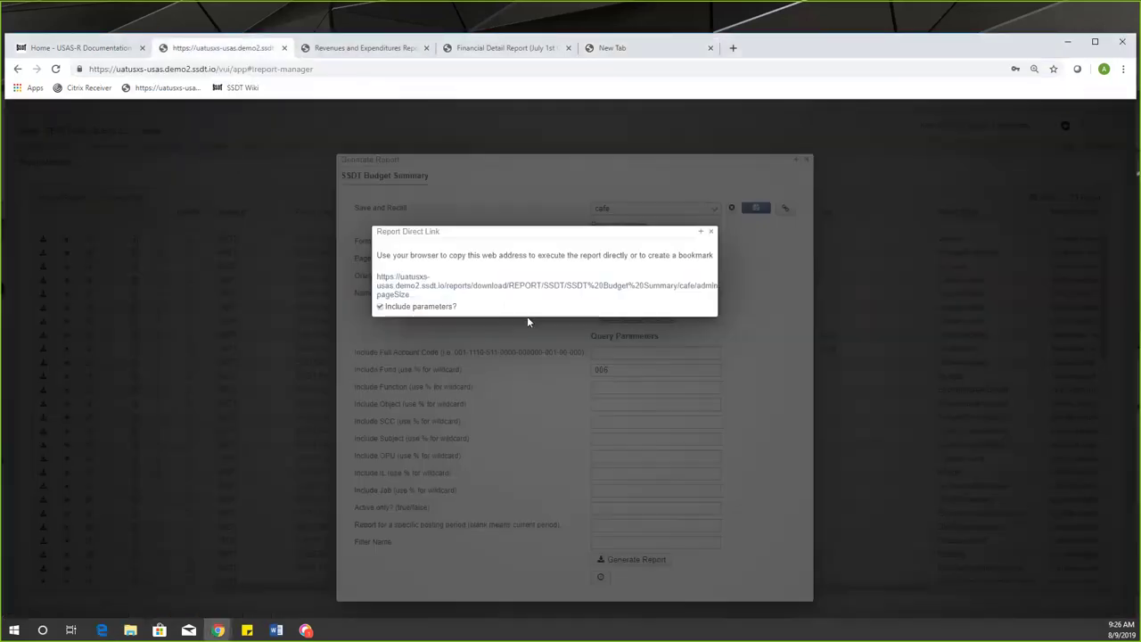
left_click(502, 291)
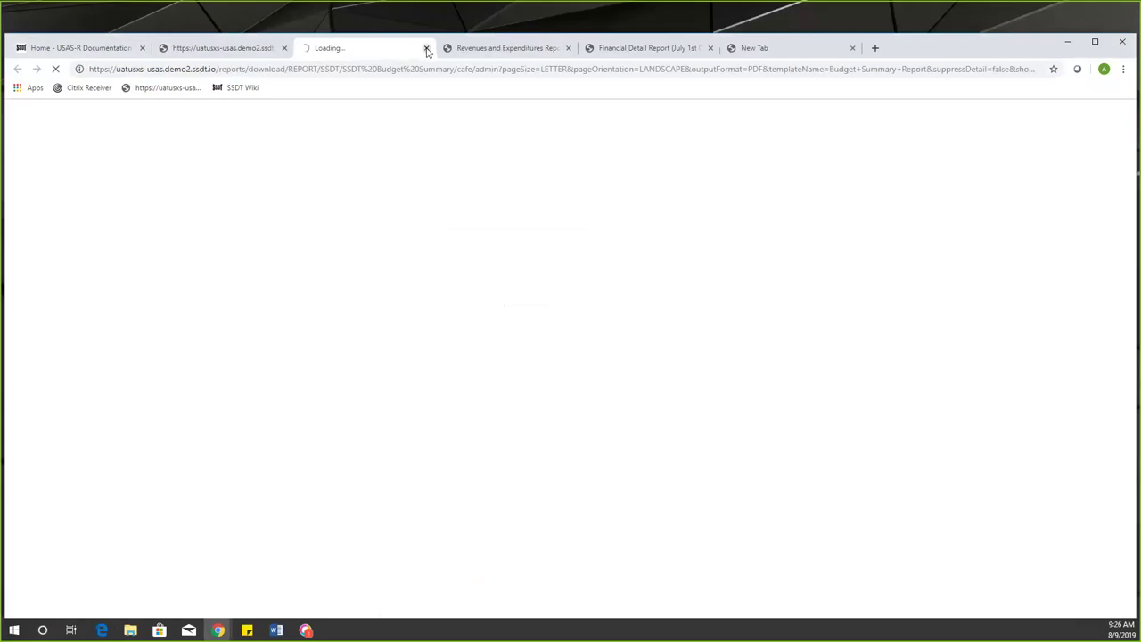
left_click(426, 47)
right_click(478, 288)
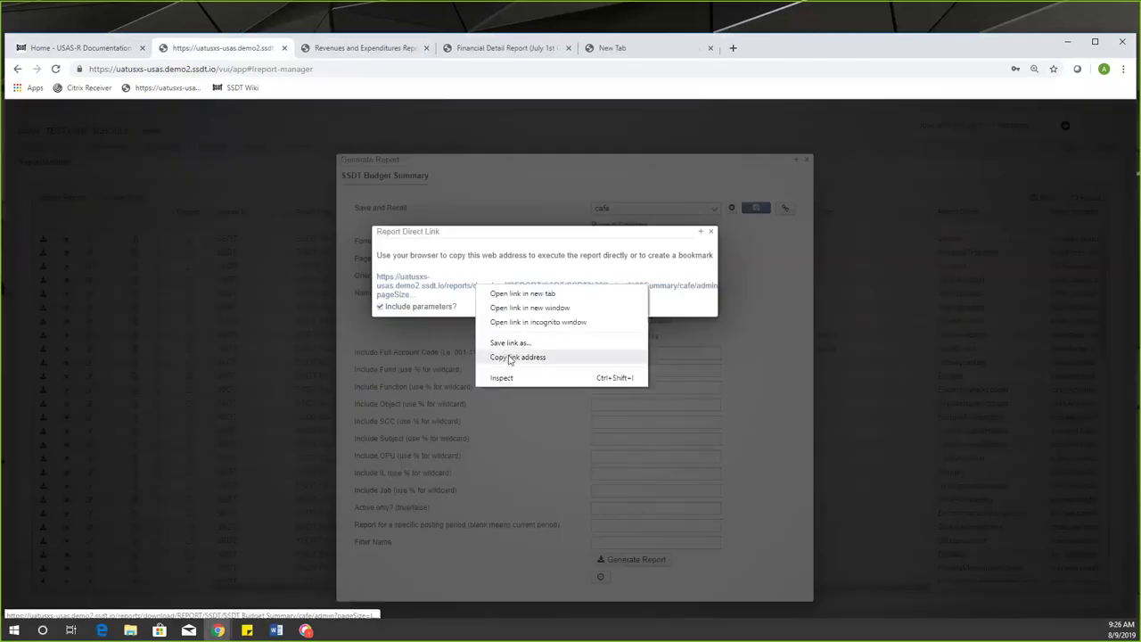
left_click(507, 357)
left_click(102, 631)
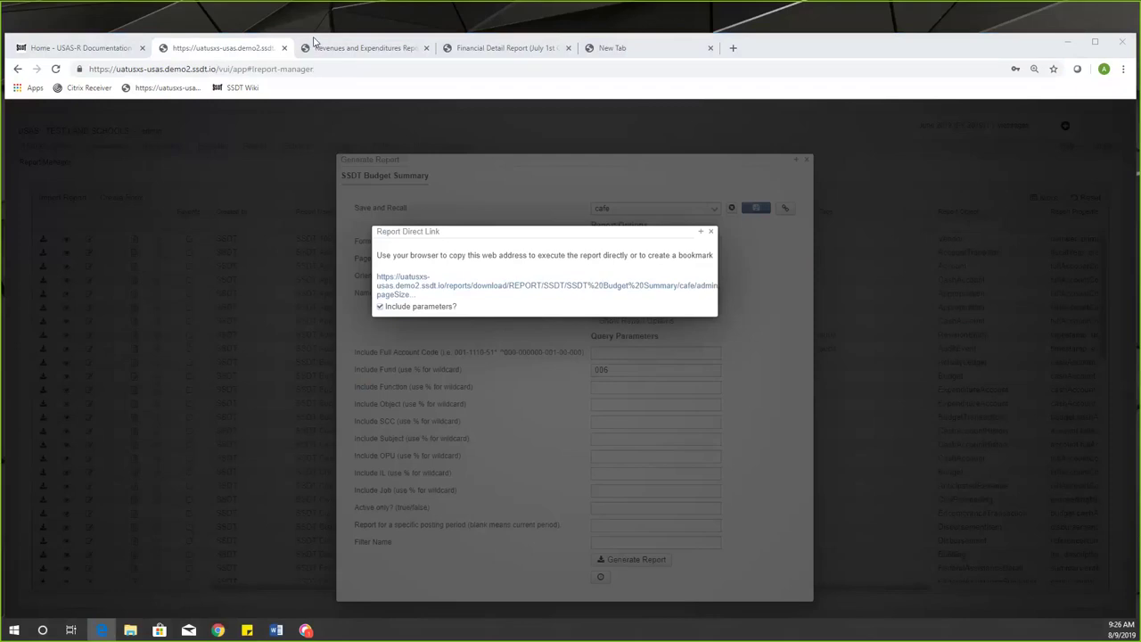
key("ctrl+v")
key("Return")
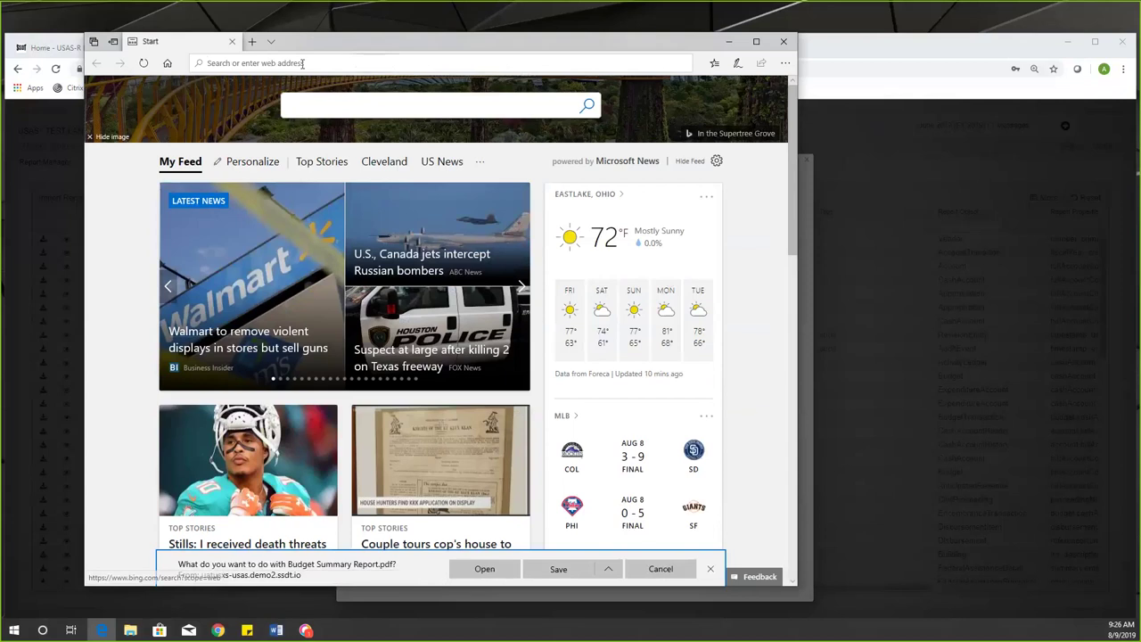
Open Budget Summary Report.pdf and scroll through its fund 006 account pages for June 2019
left_click(490, 571)
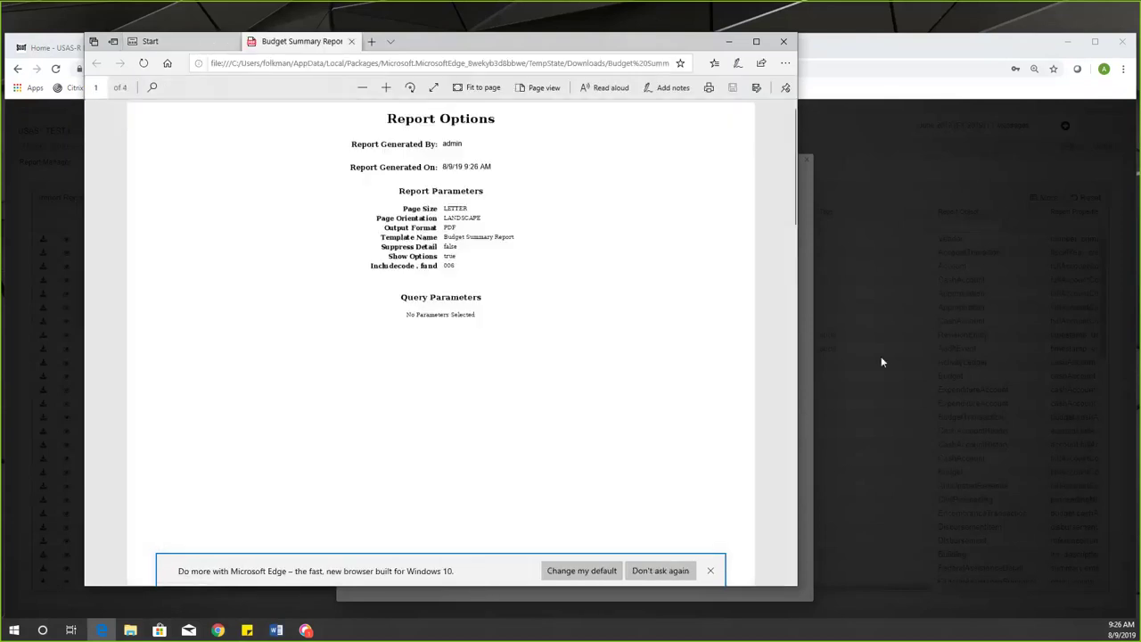
left_click(710, 570)
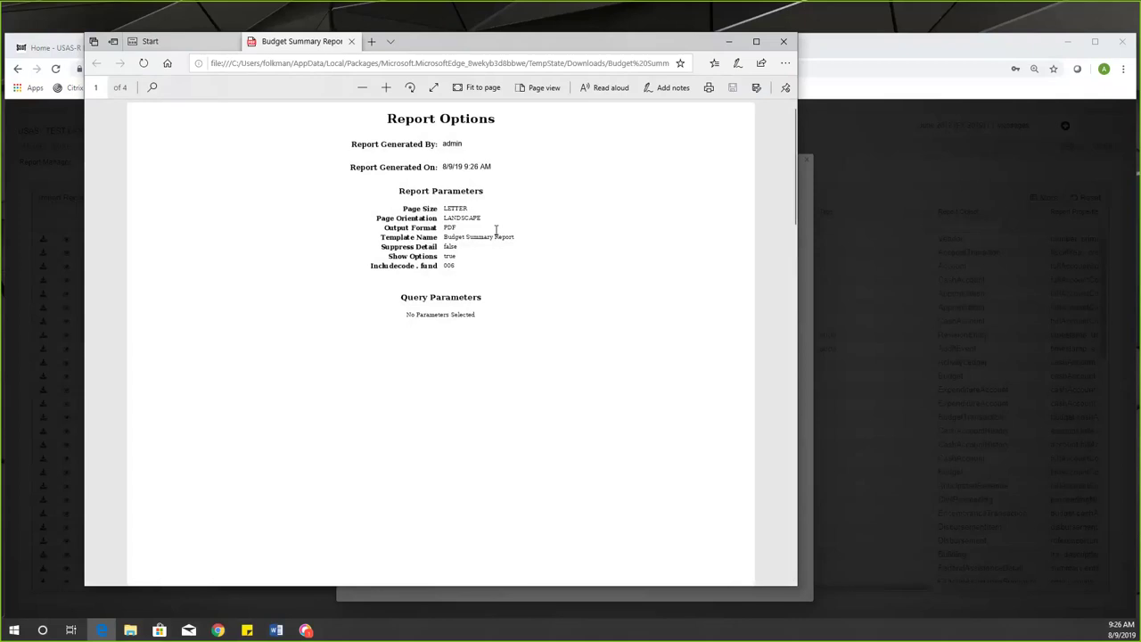
scroll(496, 230, "down", 10)
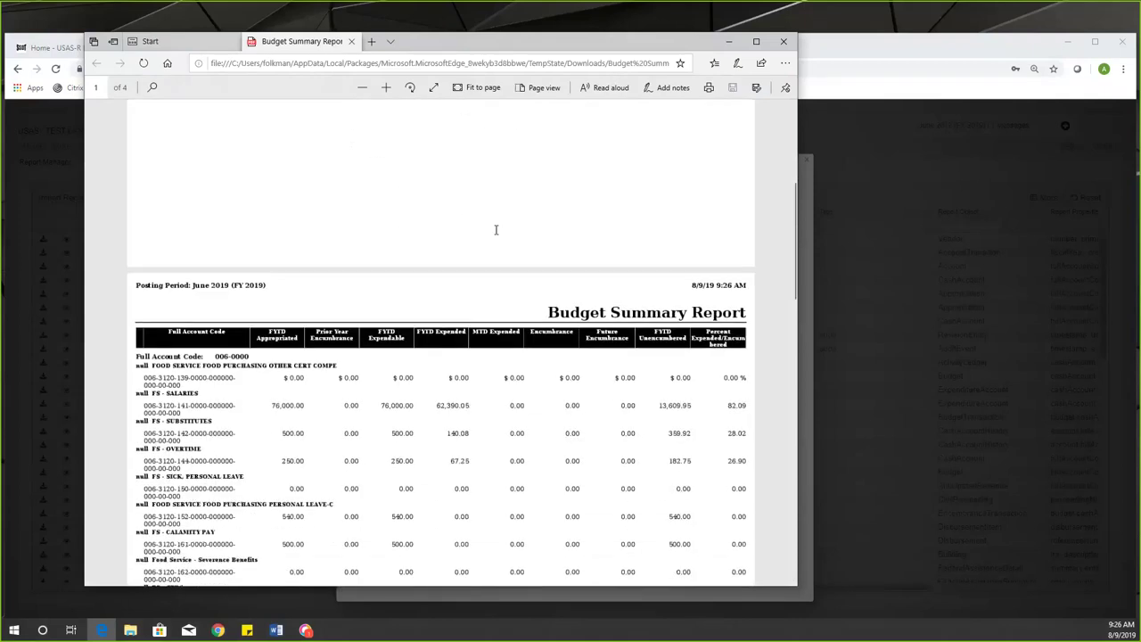
scroll(496, 230, "down", 5)
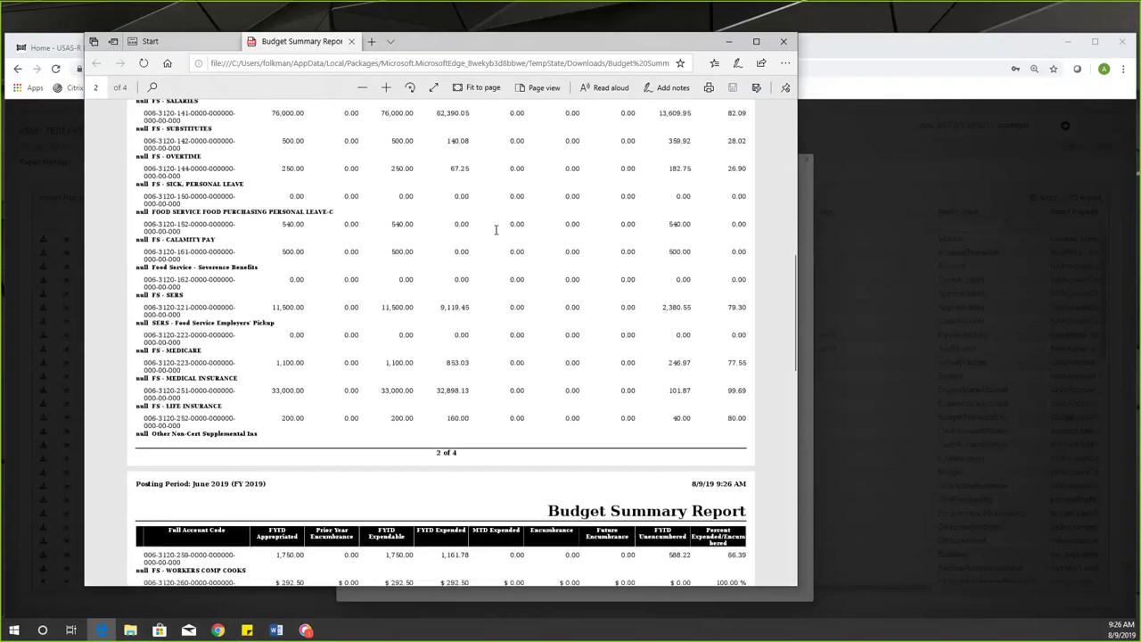
scroll(496, 230, "down", 1)
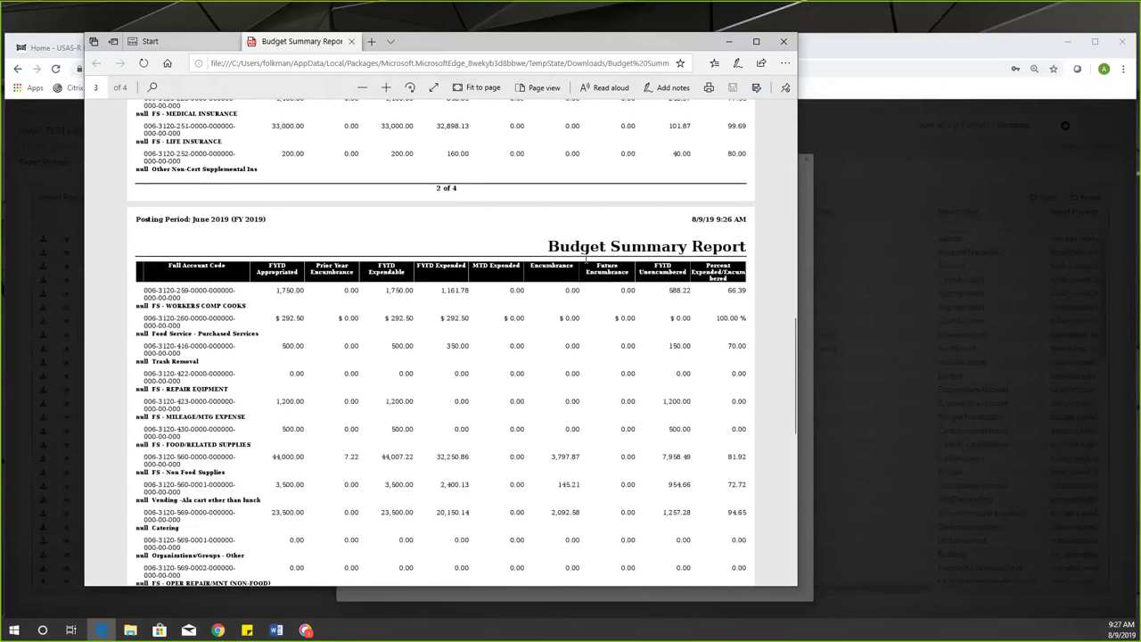
scroll(584, 261, "down", 2)
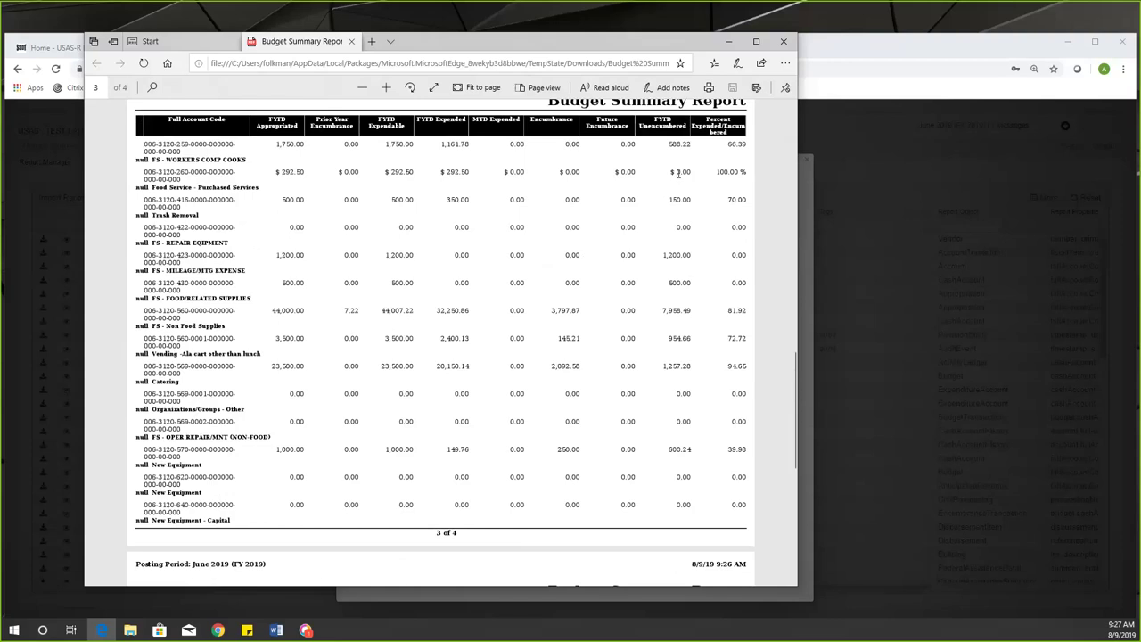
left_click(551, 64)
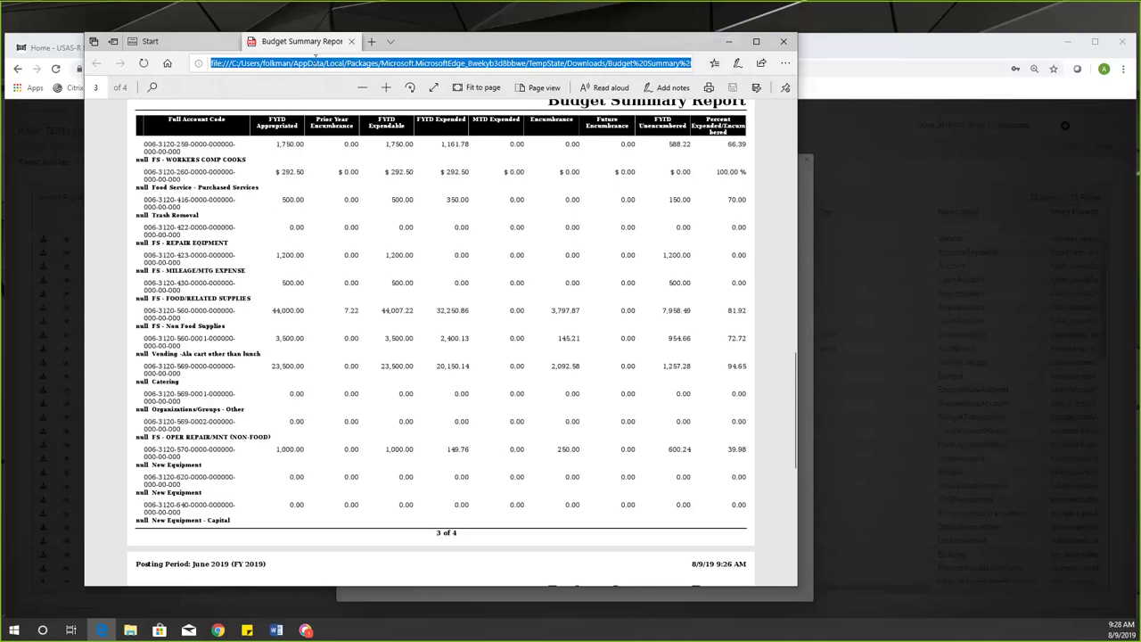
Show Edge's Favorites panel, then minimize Edge to return to Chrome's Report Direct Link dialog
left_click(714, 62)
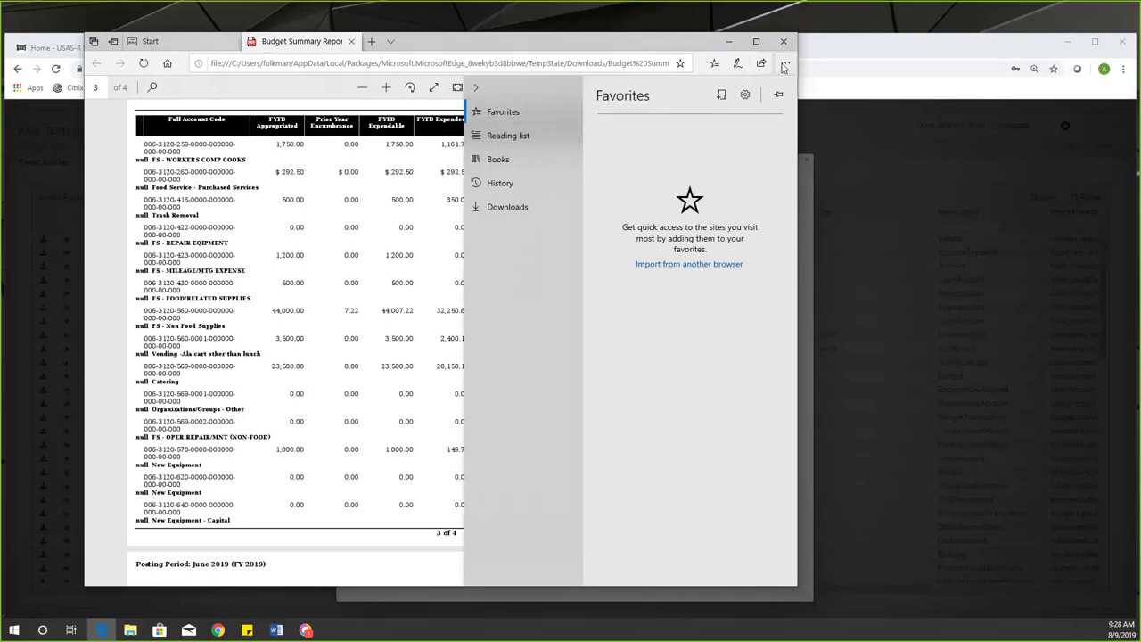
left_click(729, 41)
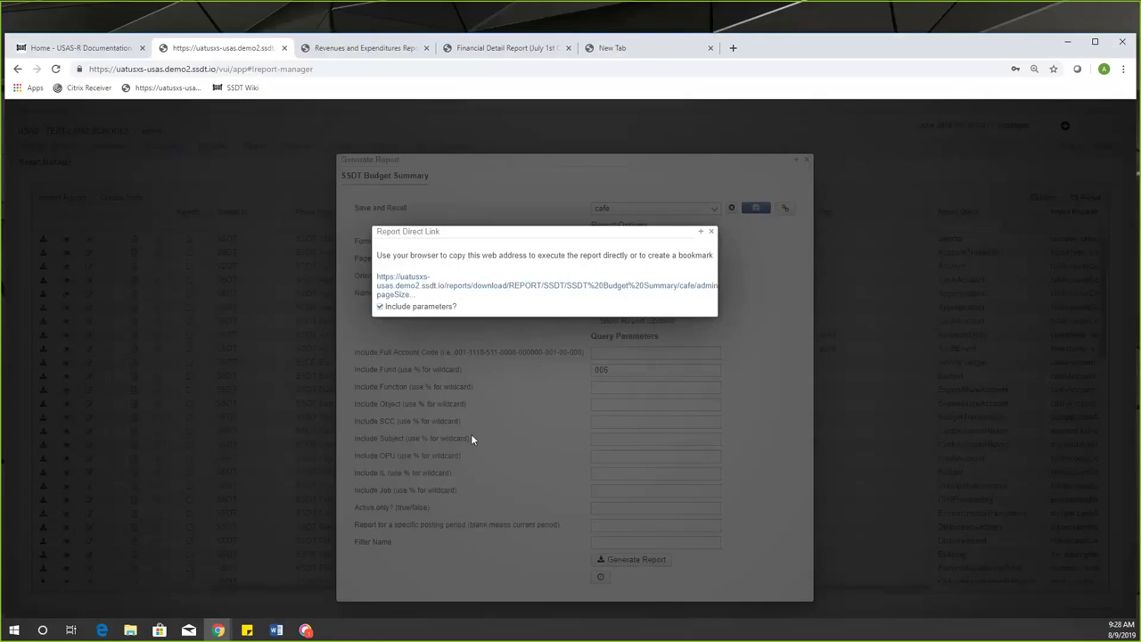
Bookmark the Budget Summary Report (2).pdf path on Chrome's bookmarks bar as 'Budsum 006'
left_click(1053, 69)
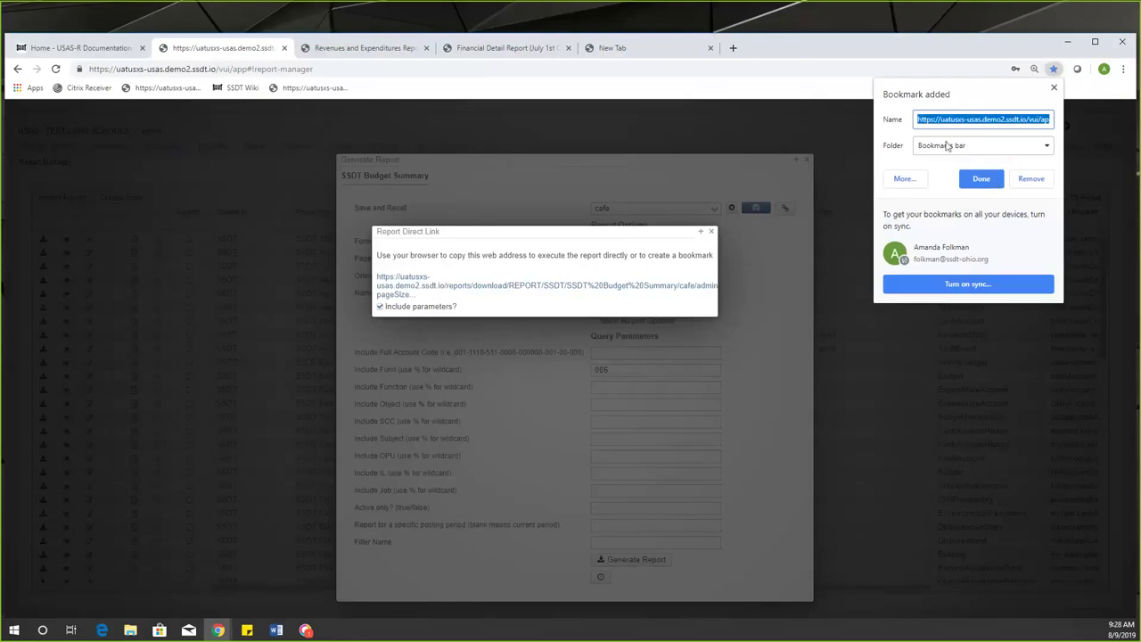
left_click(924, 179)
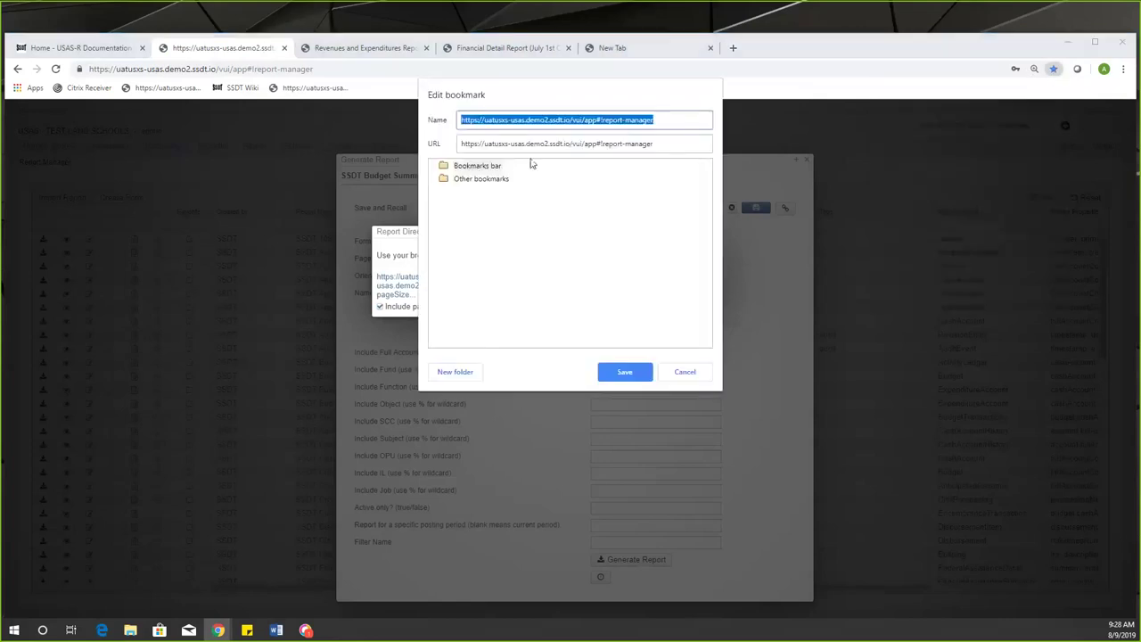
key("ctrl+v")
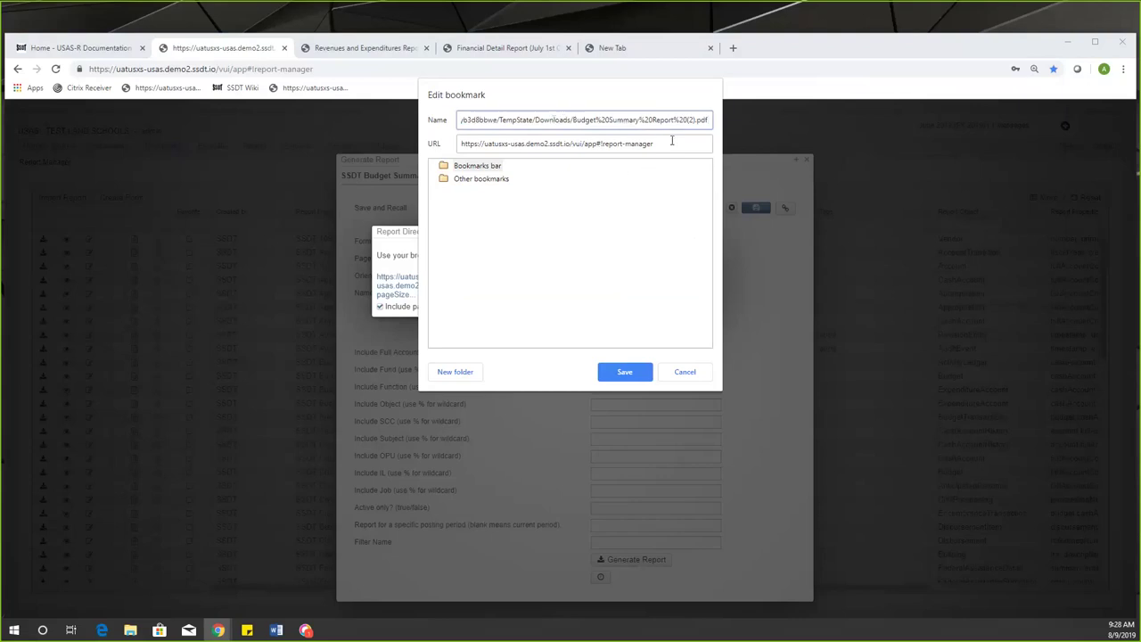
left_click(636, 144)
key("ctrl+a")
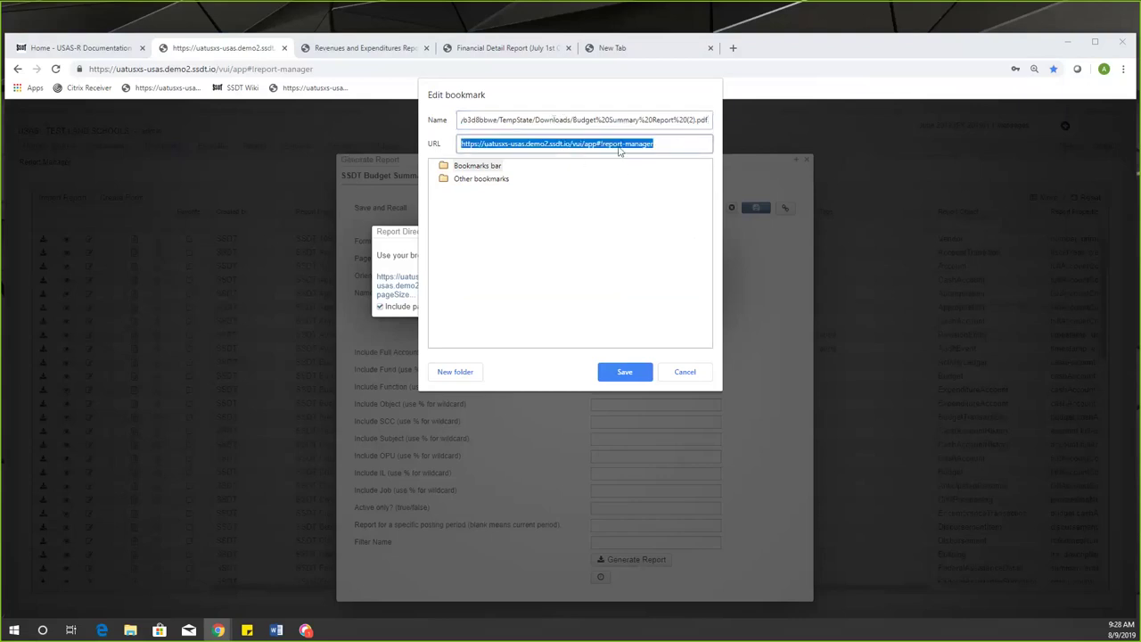
key("ctrl+v")
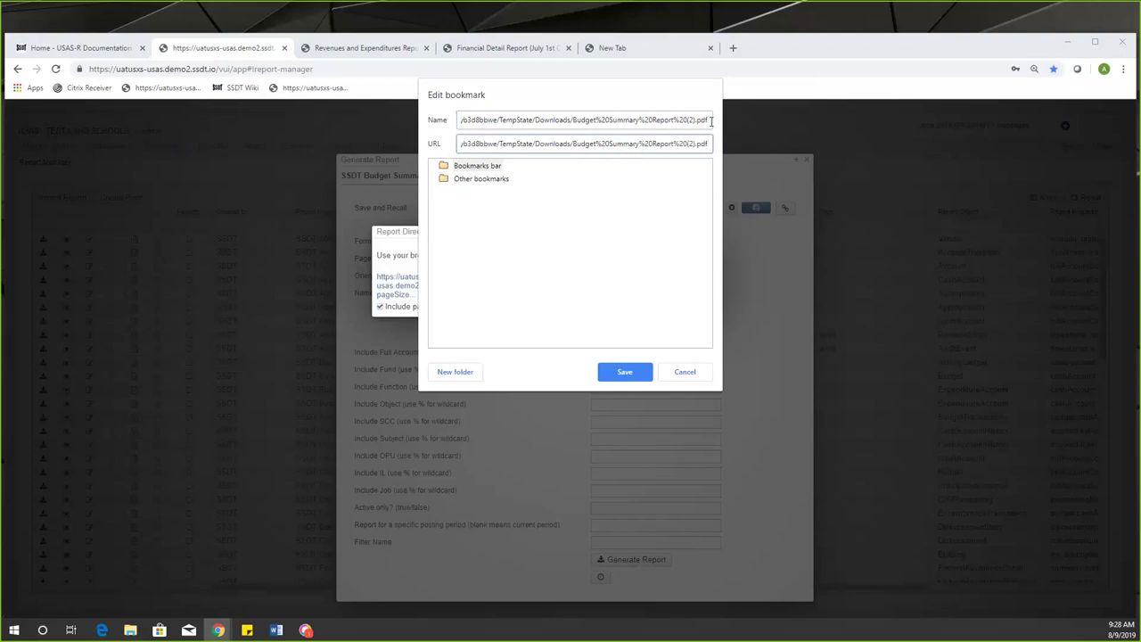
key("shift+Tab")
key("BackSpace")
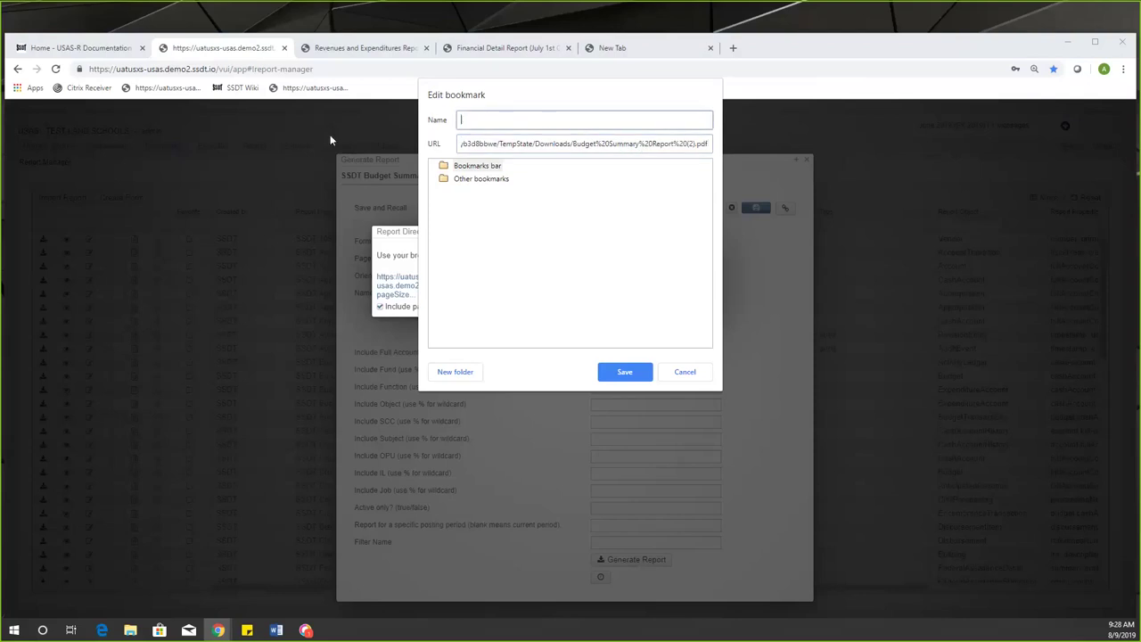
type("Budsum 006")
left_click(637, 371)
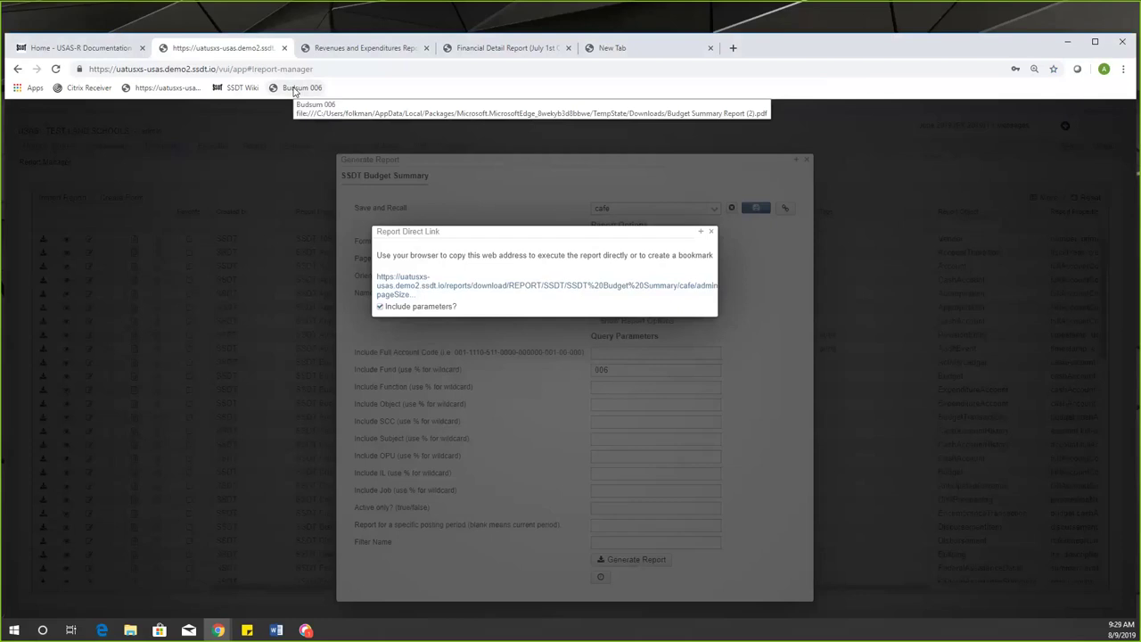
Close the Report Direct Link and Generate Report dialogs and go to Budgeting > Scenarios
left_click(713, 233)
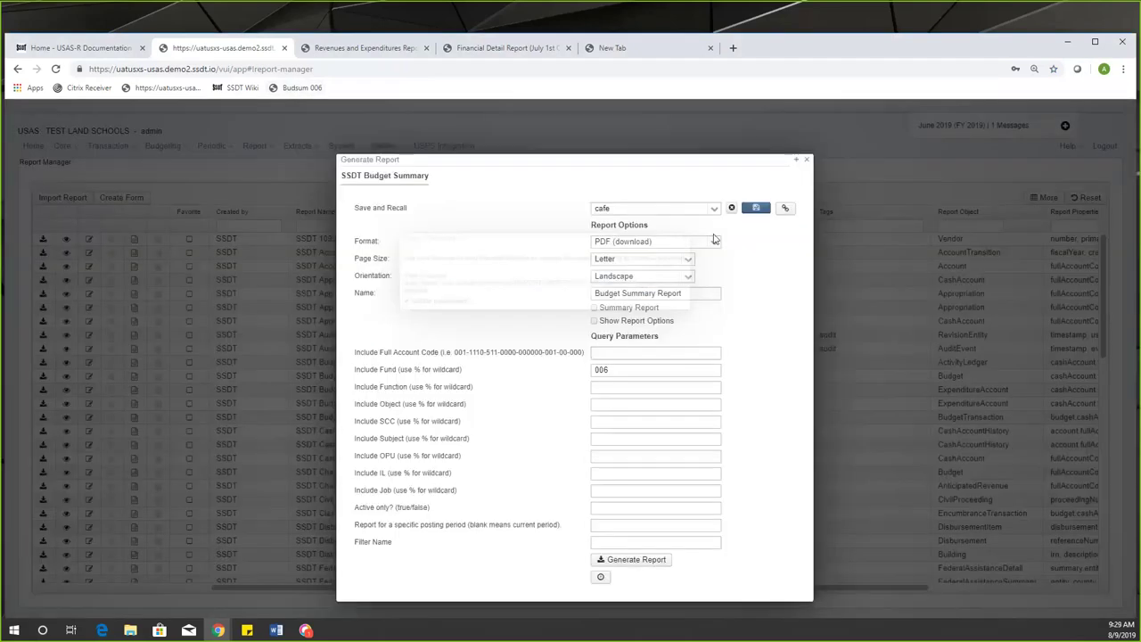
left_click(807, 162)
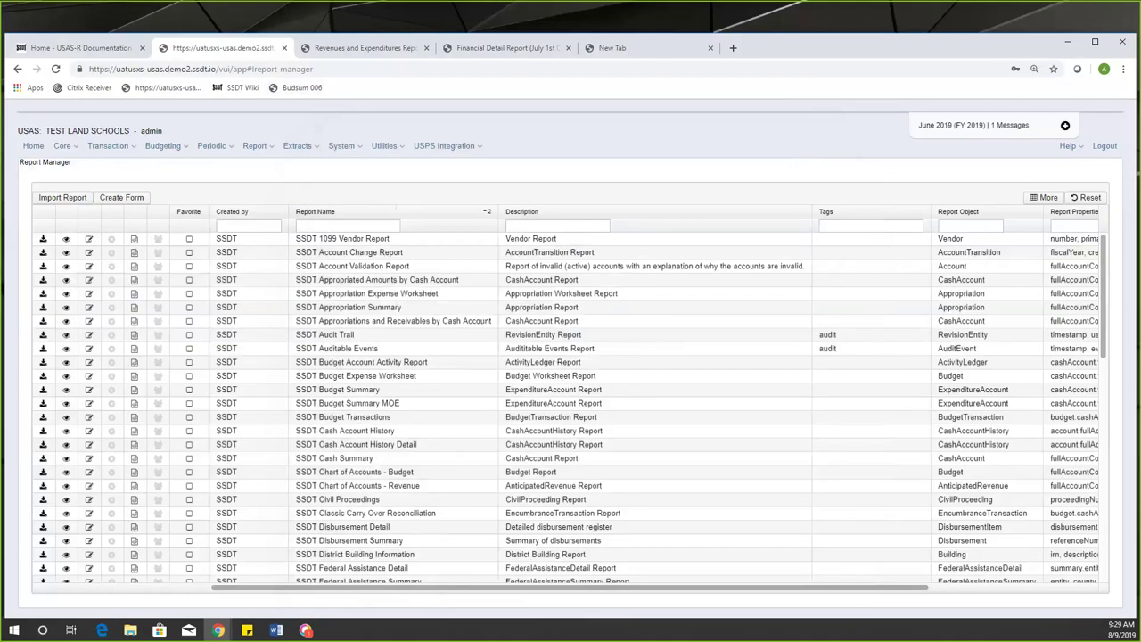
key("alt+Tab")
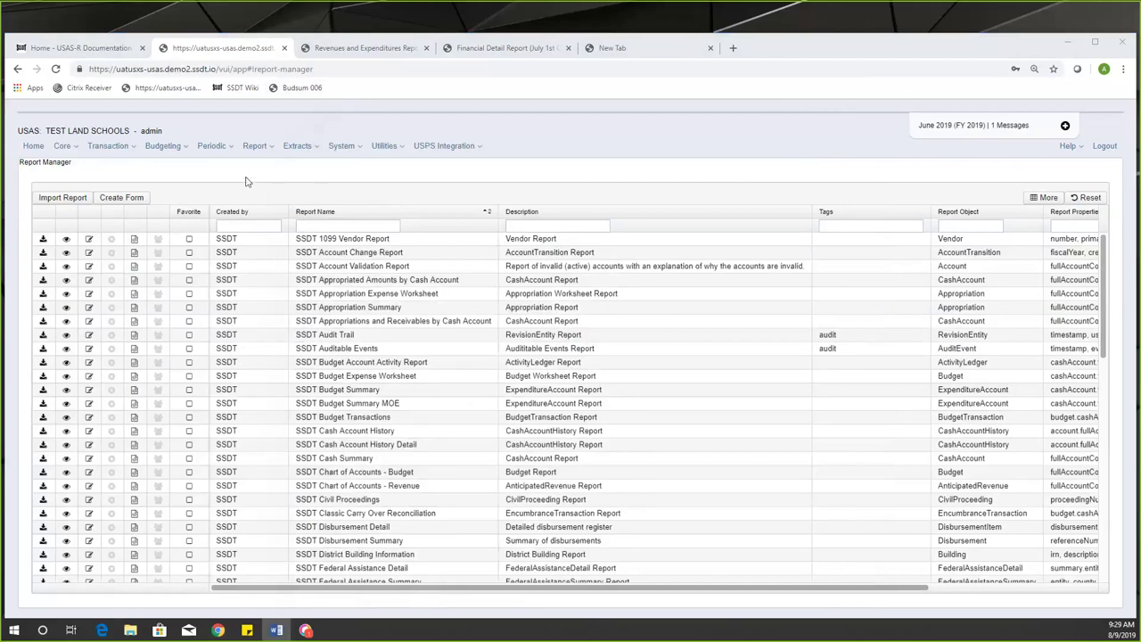
left_click(163, 148)
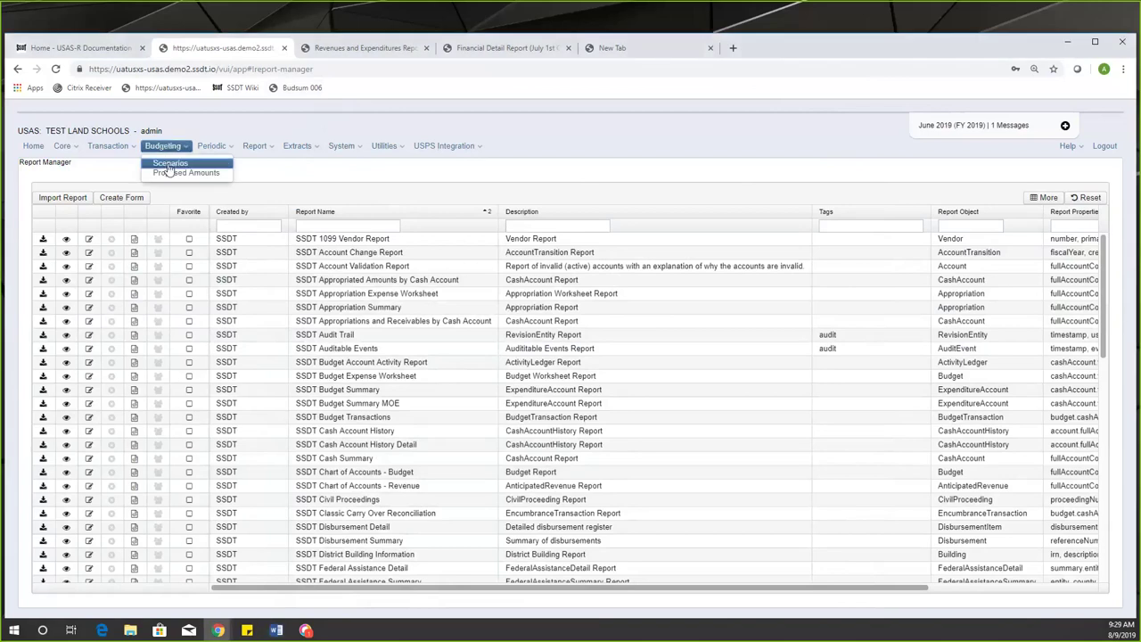
left_click(169, 165)
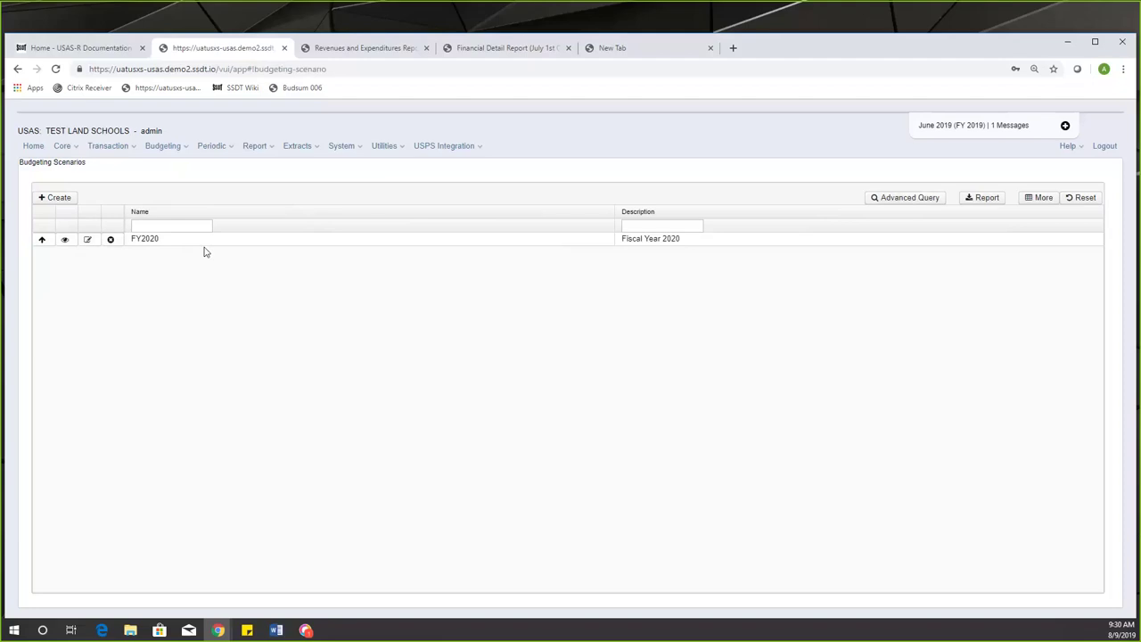
Clone the FY2020 scenario from its detail view and close the Revenues, Financial Detail and empty browser tabs
left_click(64, 241)
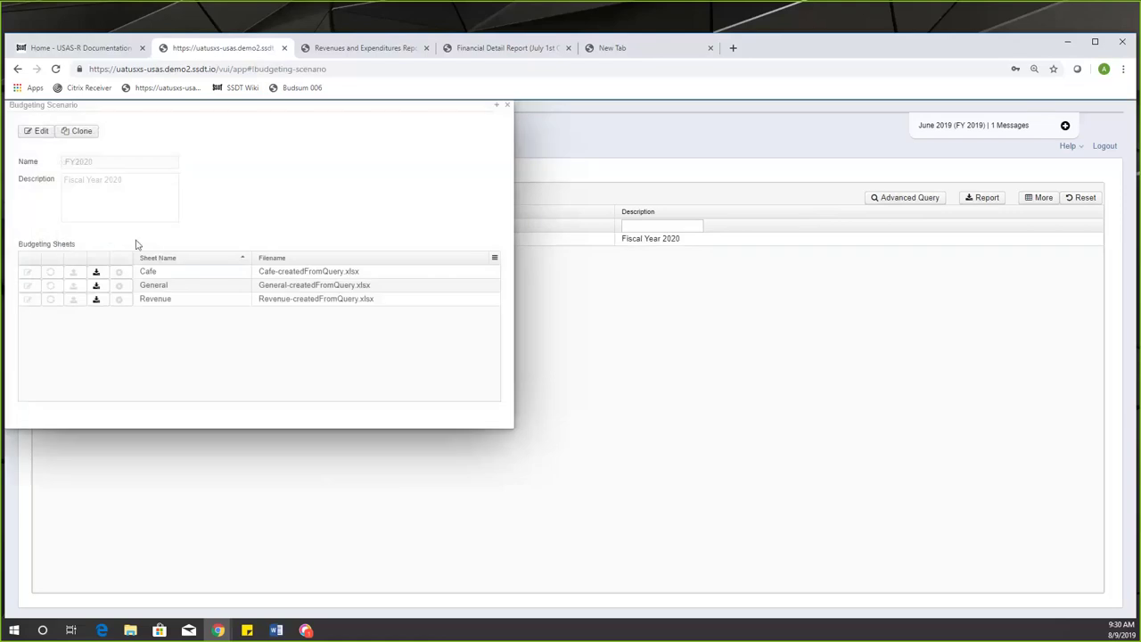
left_click(80, 135)
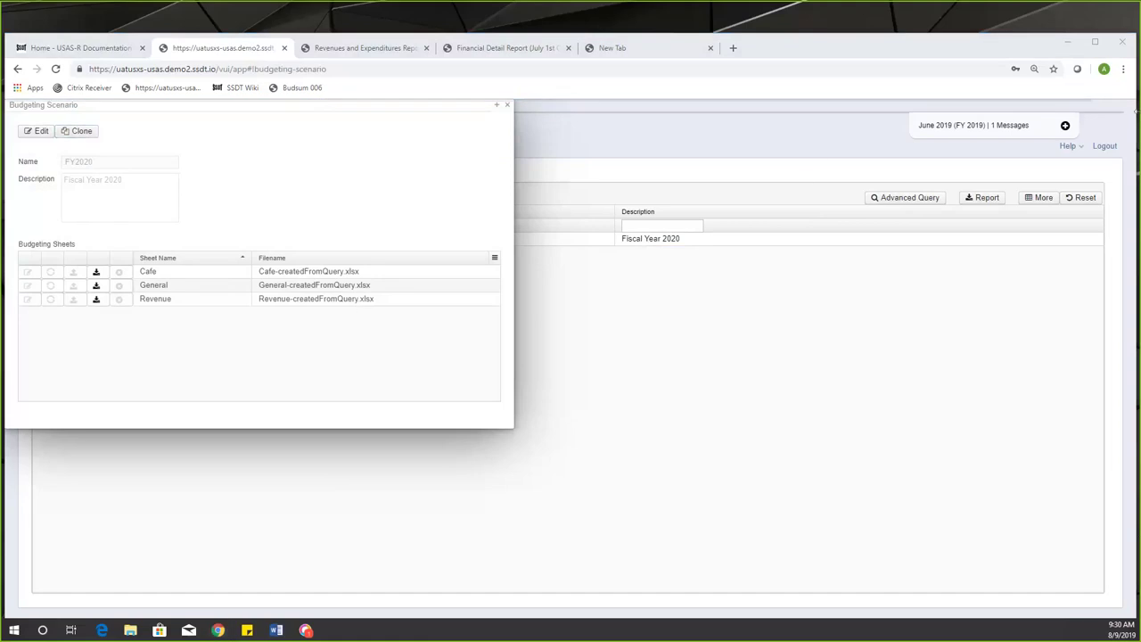
left_click(427, 49)
left_click(426, 49)
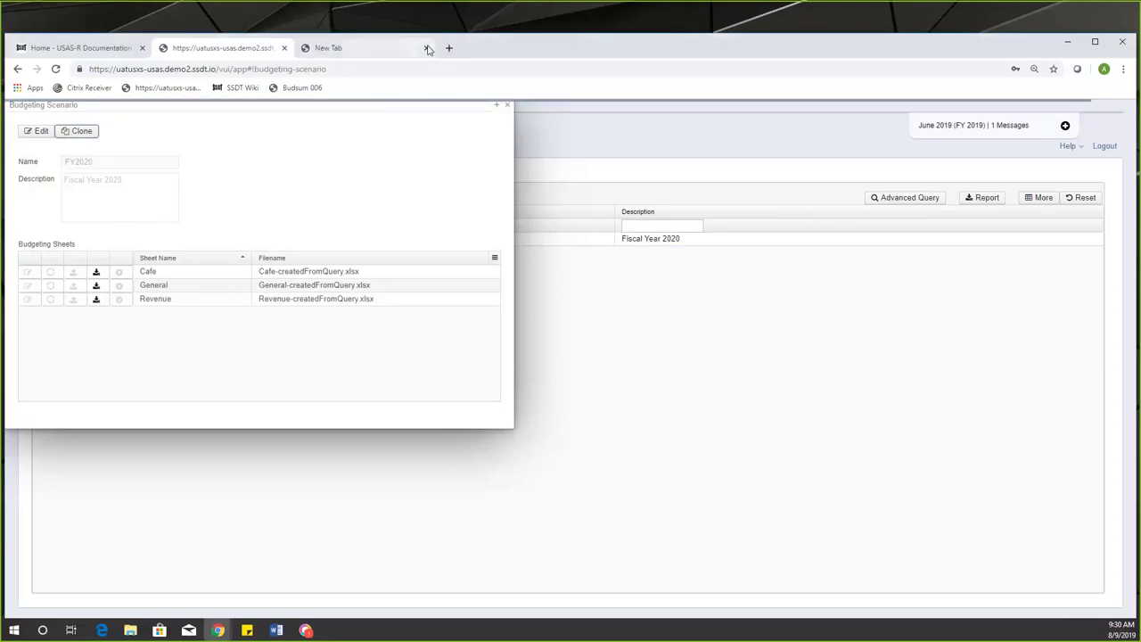
left_click(402, 48)
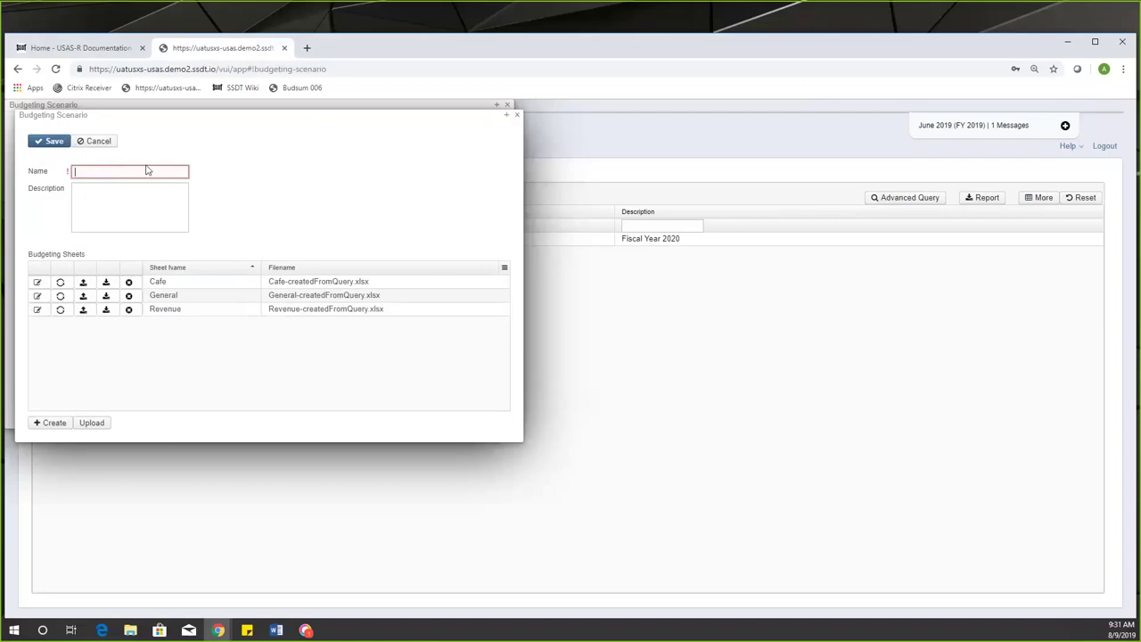
Name the clone 'FY2020 - Perm' with description 'Fiscal Year 2020' and open its Cafe sheet
left_click_drag(172, 114, 407, 149)
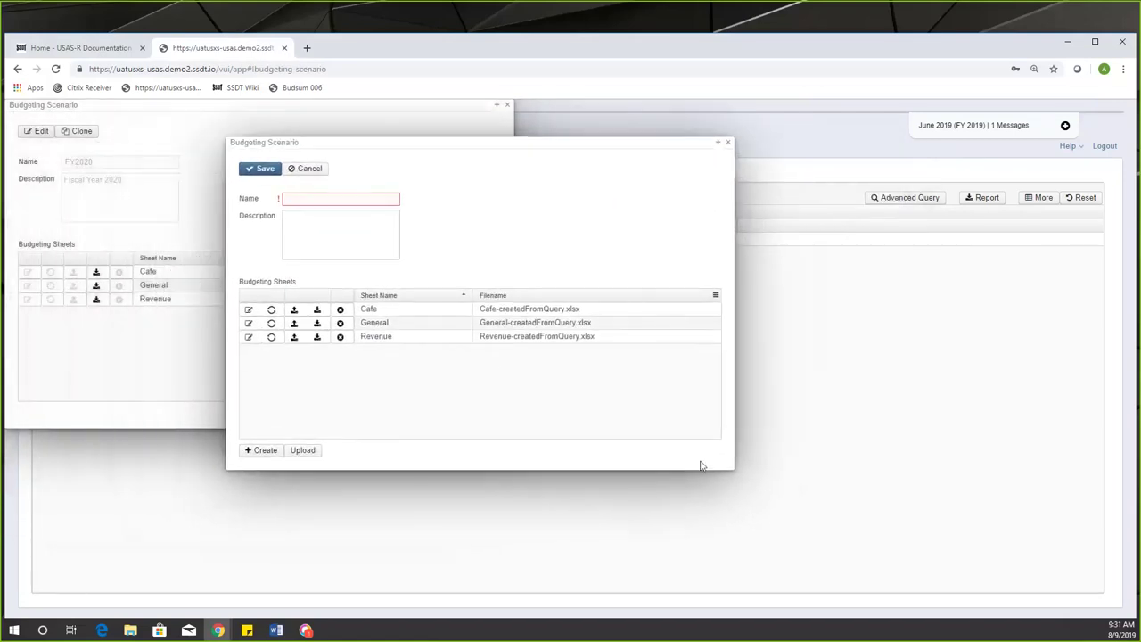
left_click(316, 199)
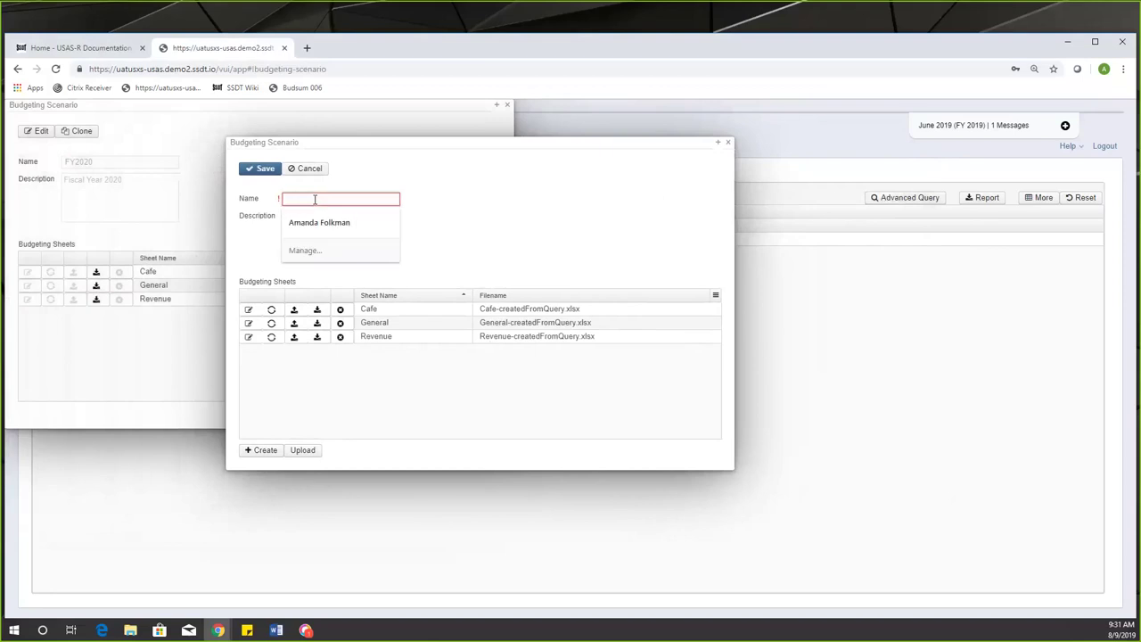
type("FY202")
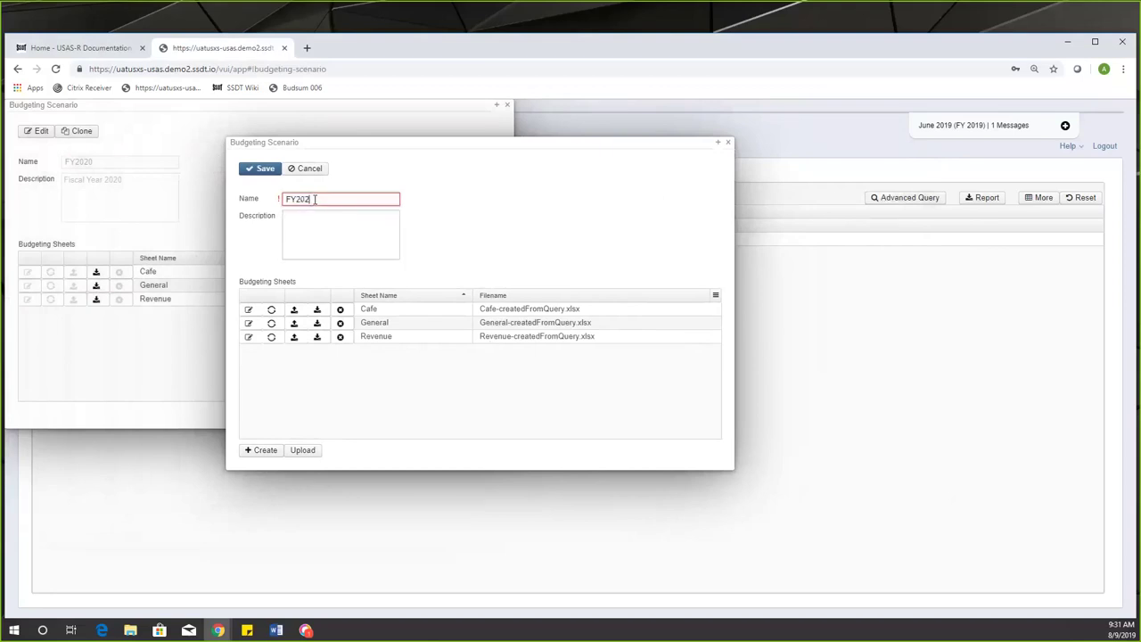
type("0 - Perm")
key("Tab")
type("Fi")
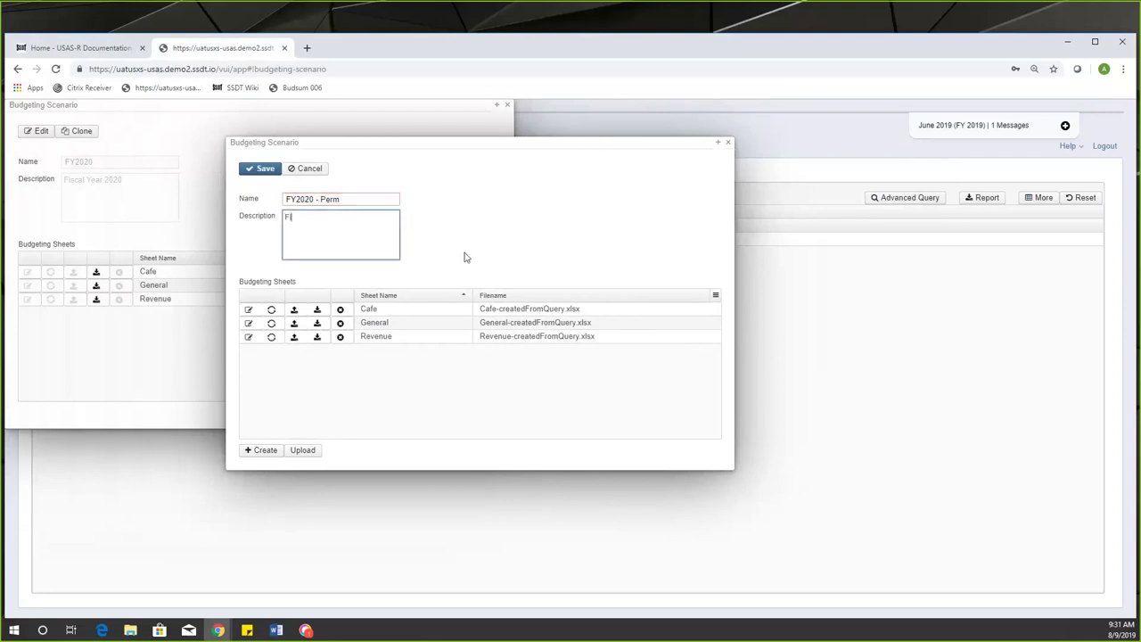
type("scal Year 2020")
left_click(249, 310)
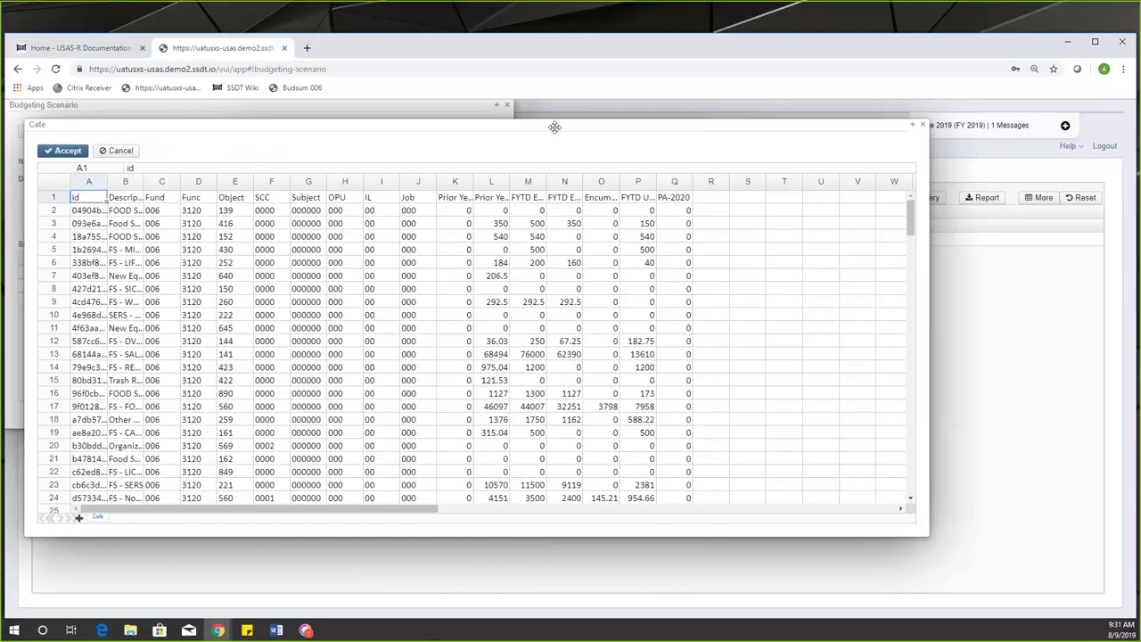
left_click_drag(560, 129, 592, 148)
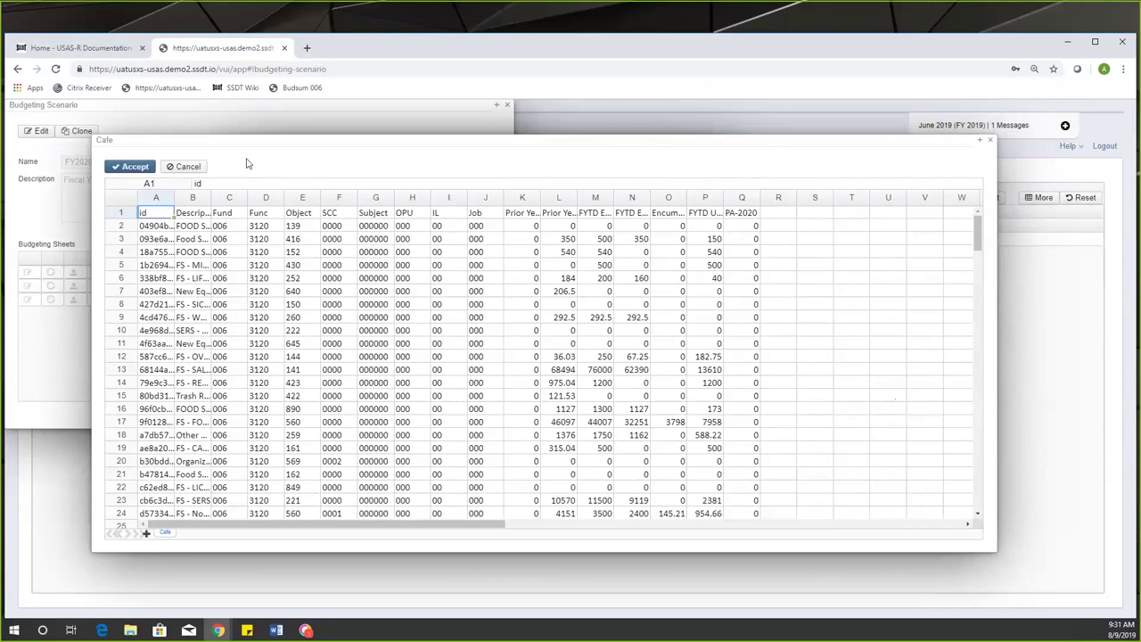
left_click_drag(242, 141, 229, 216)
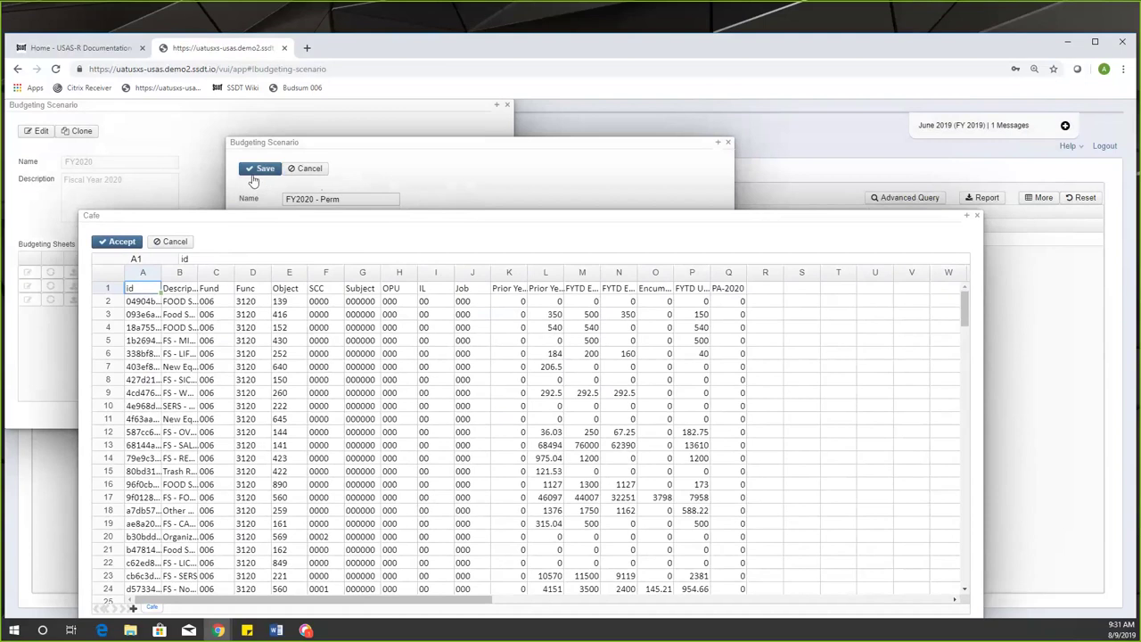
left_click_drag(249, 218, 326, 161)
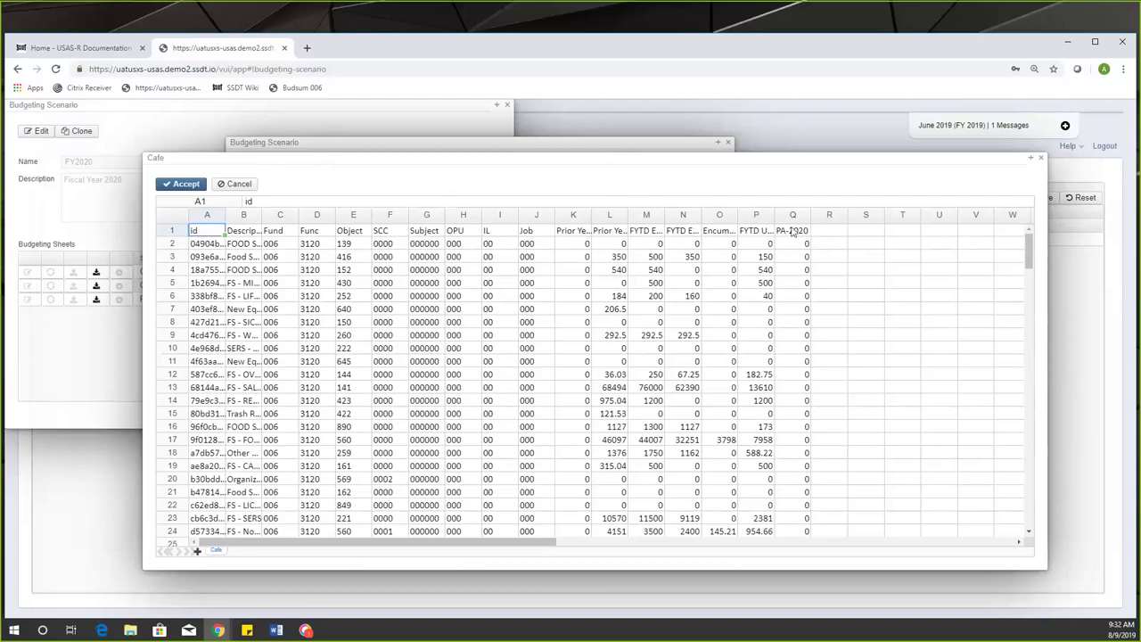
left_click(786, 233)
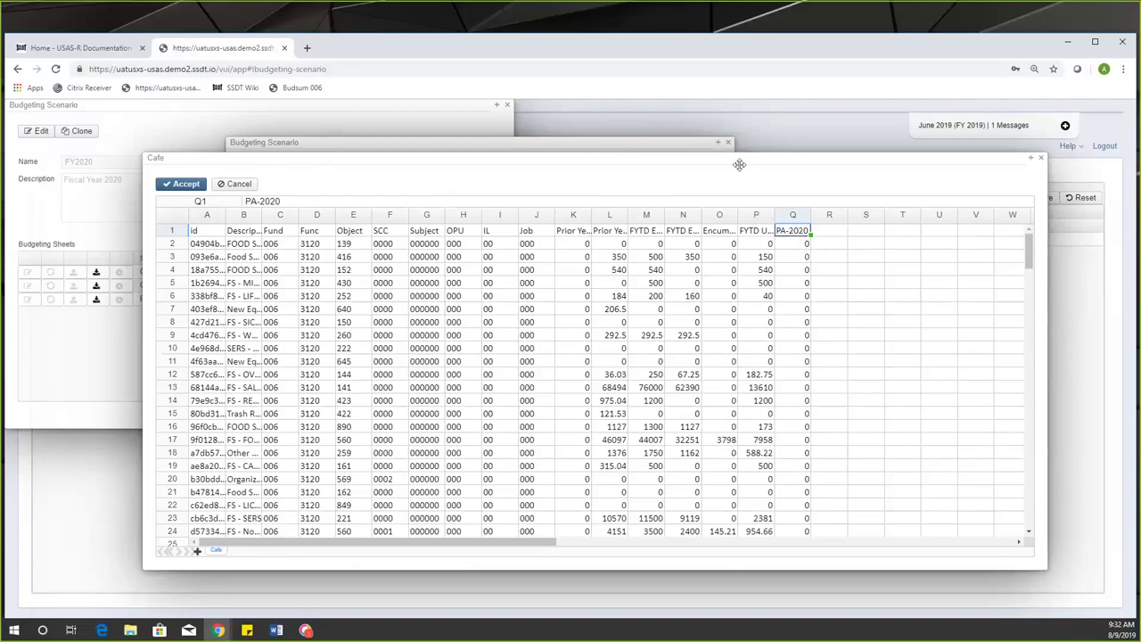
left_click(183, 185)
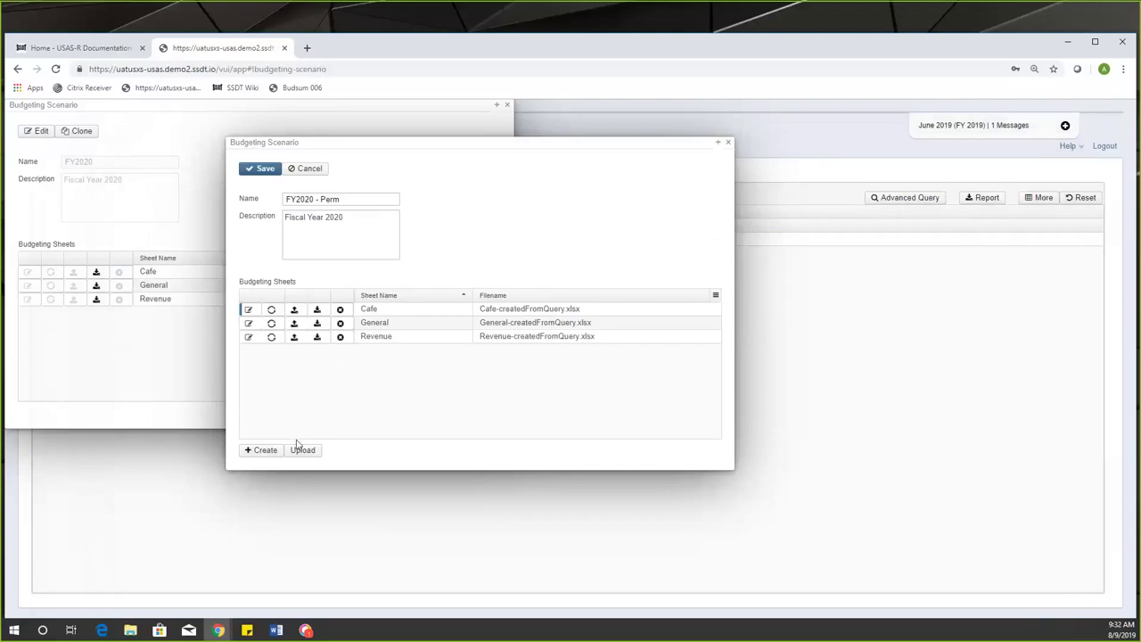
left_click(259, 453)
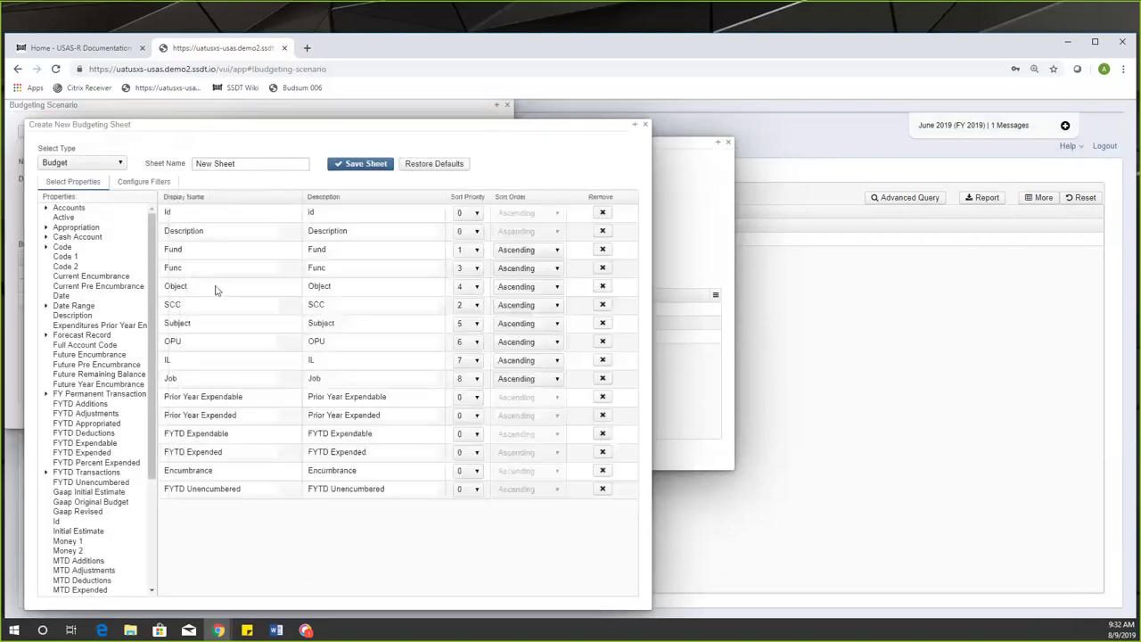
left_click_drag(256, 125, 633, 93)
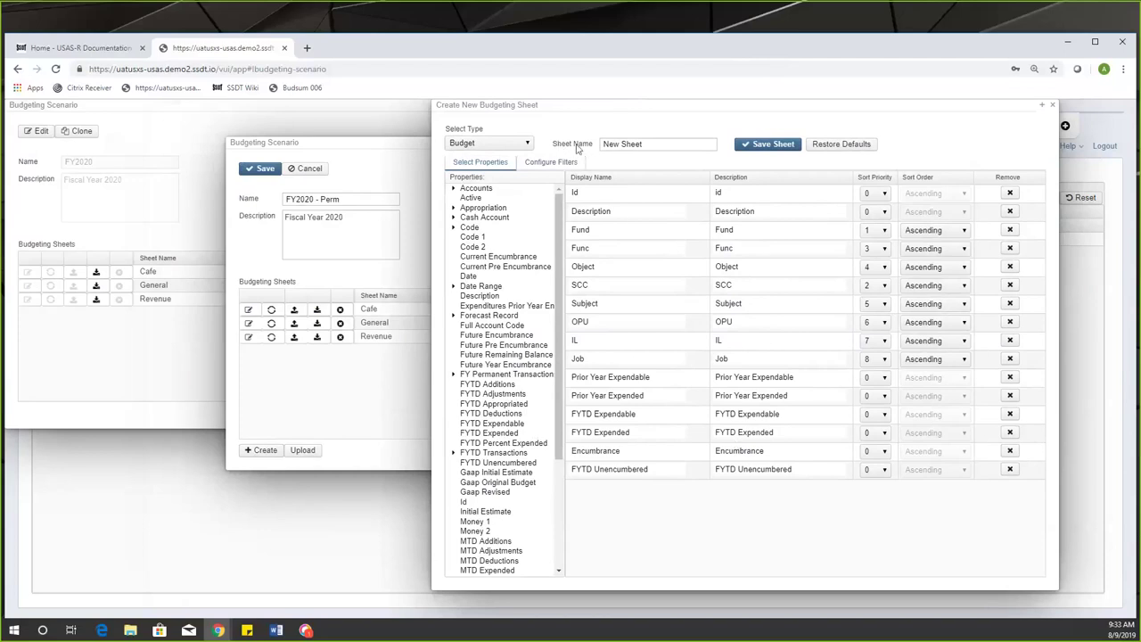
left_click(650, 148)
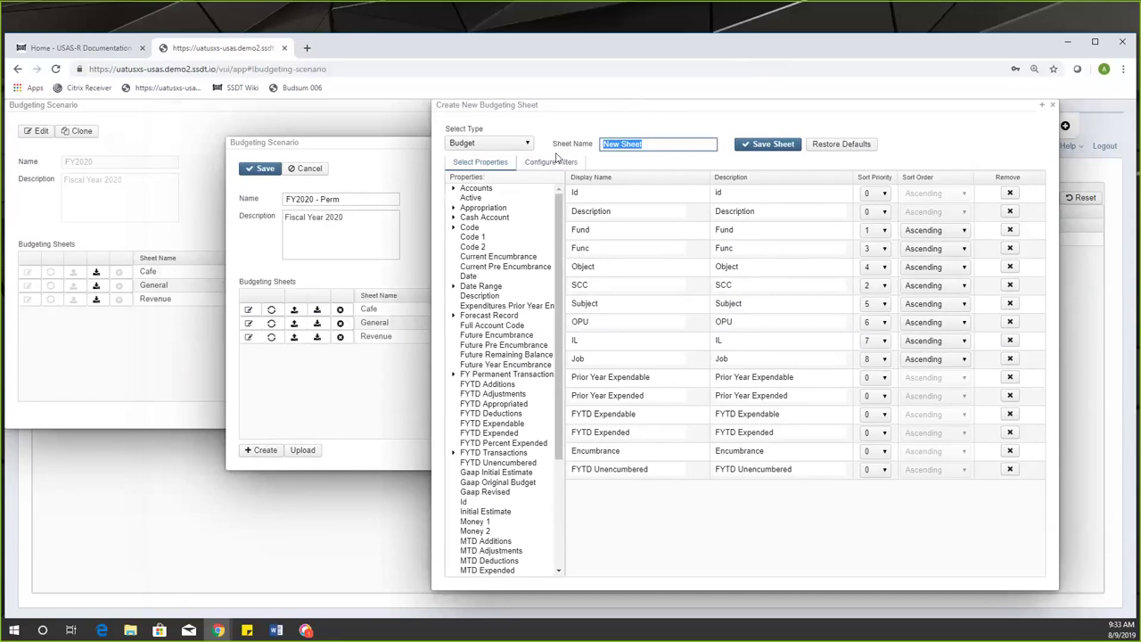
type("General 2")
scroll(468, 495, "down", 2)
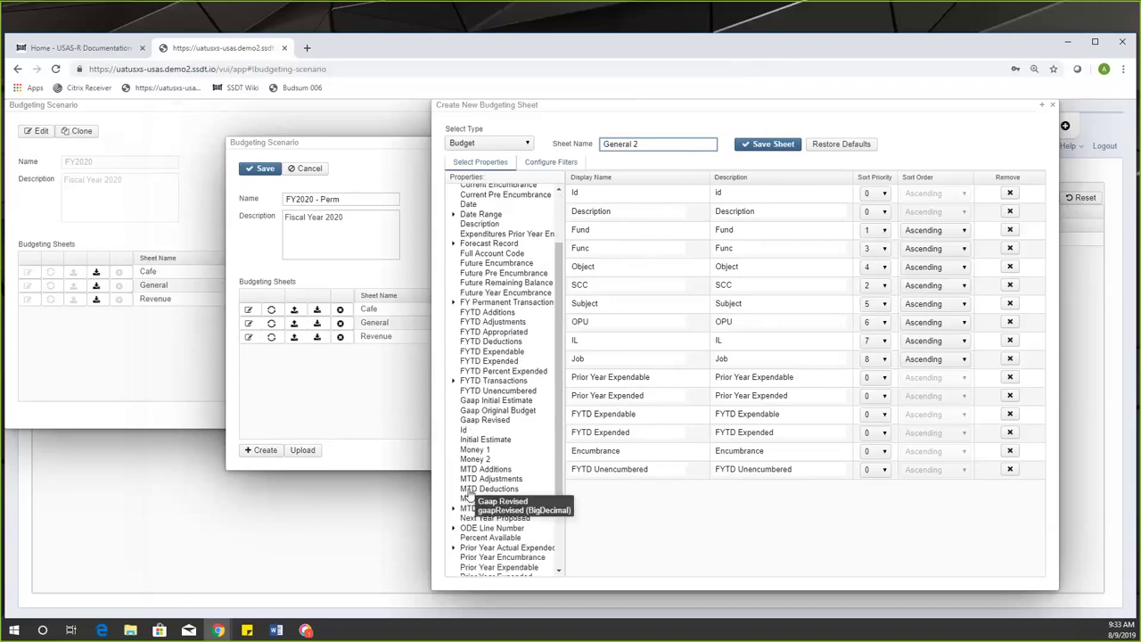
scroll(468, 495, "down", 1)
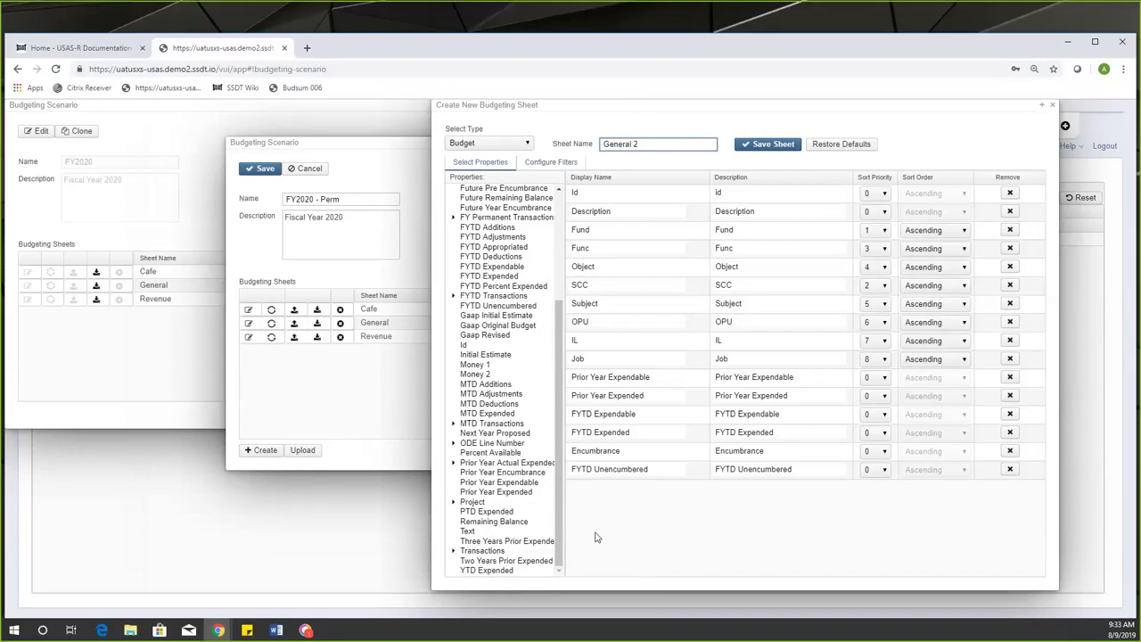
left_click(1052, 105)
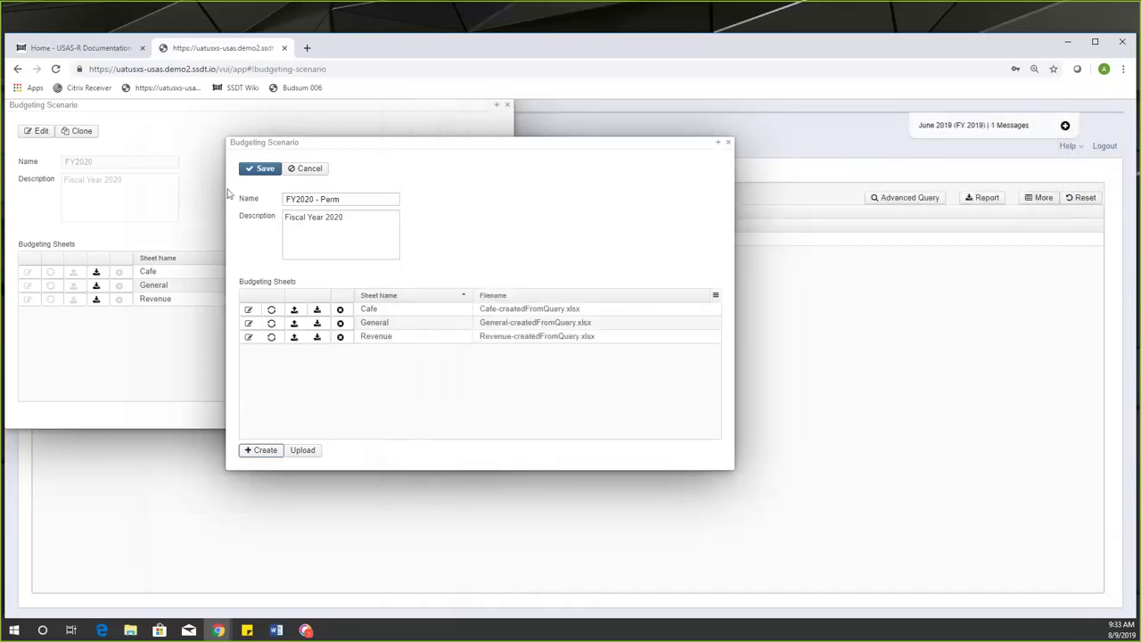
Save the FY2020 - Perm scenario and close both Budgeting Scenario windows
left_click(265, 171)
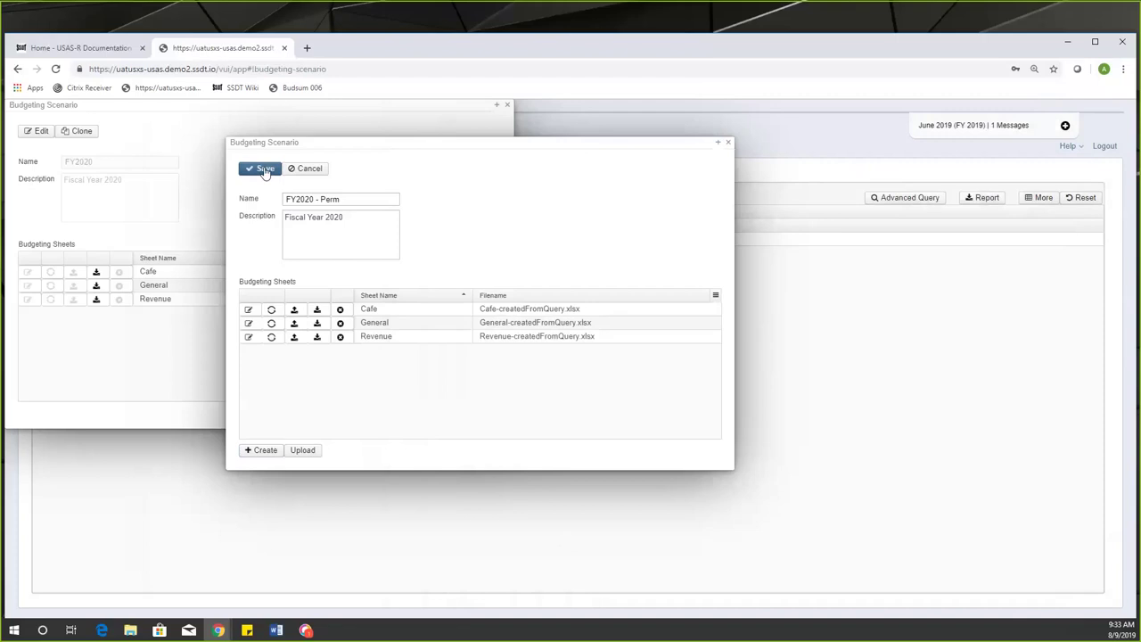
left_click(728, 143)
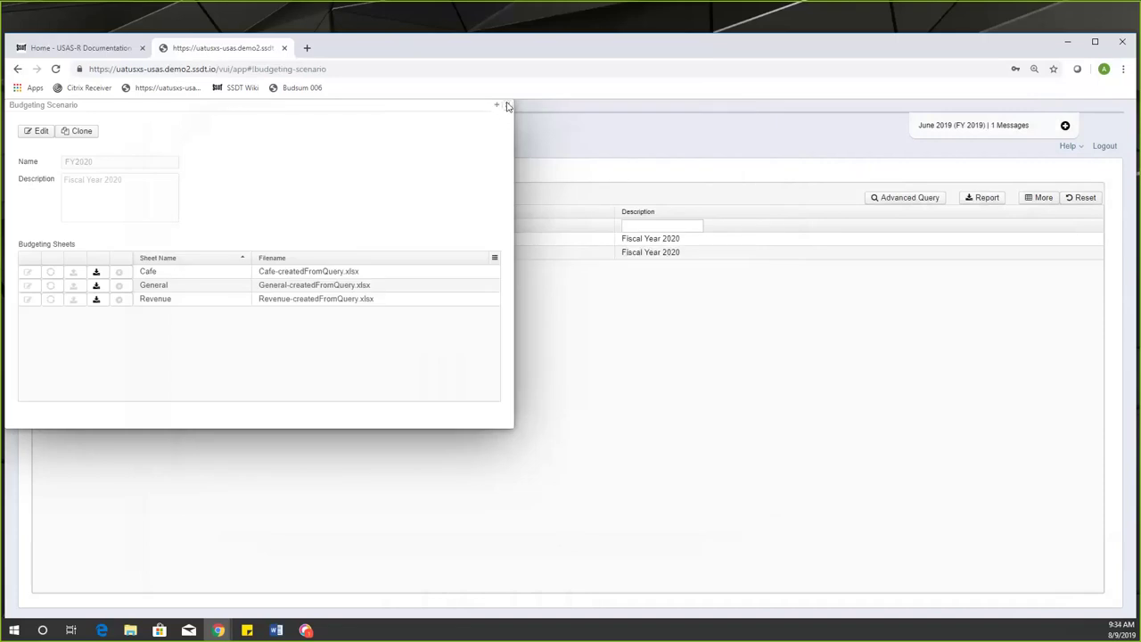
left_click(507, 105)
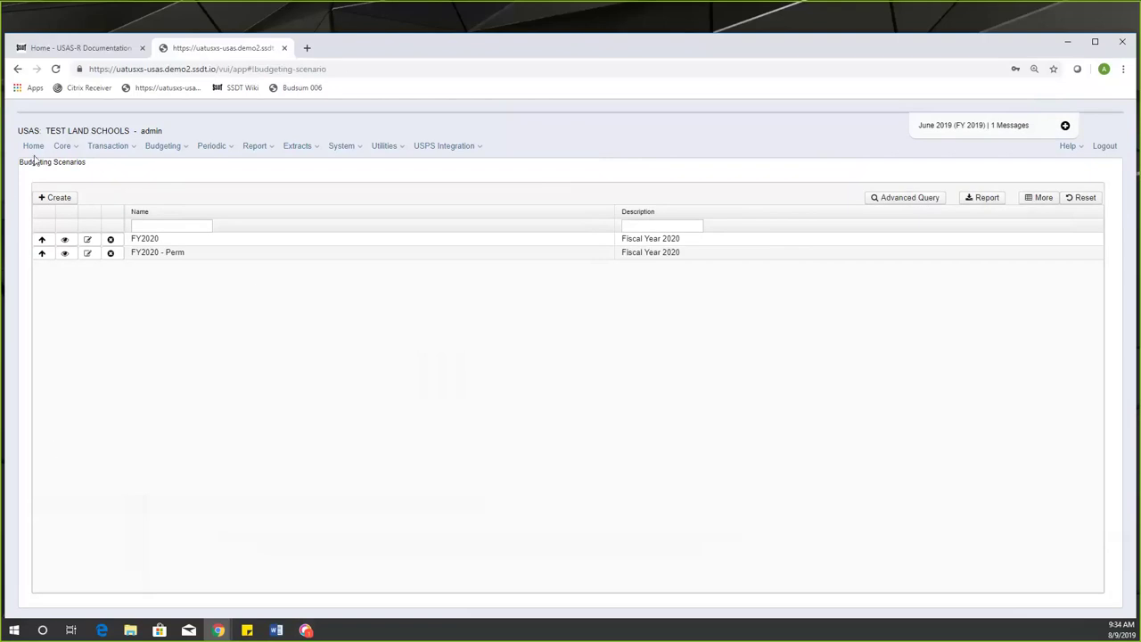
key("alt+Tab")
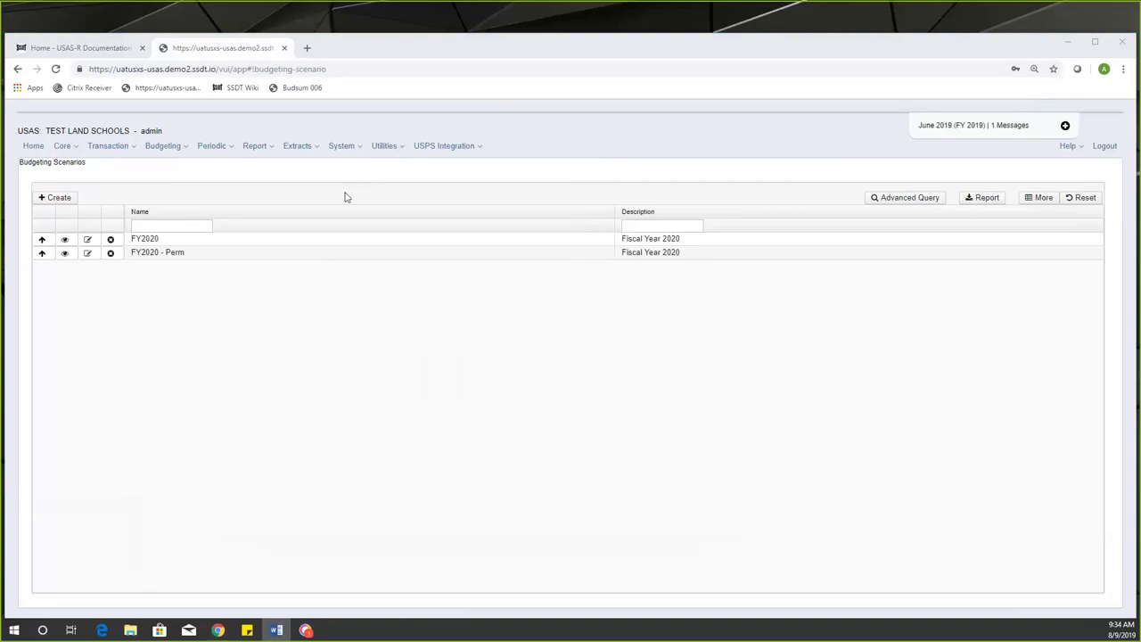
Open the Online Checkbook extract and check its cash account exclusion field
left_click(302, 150)
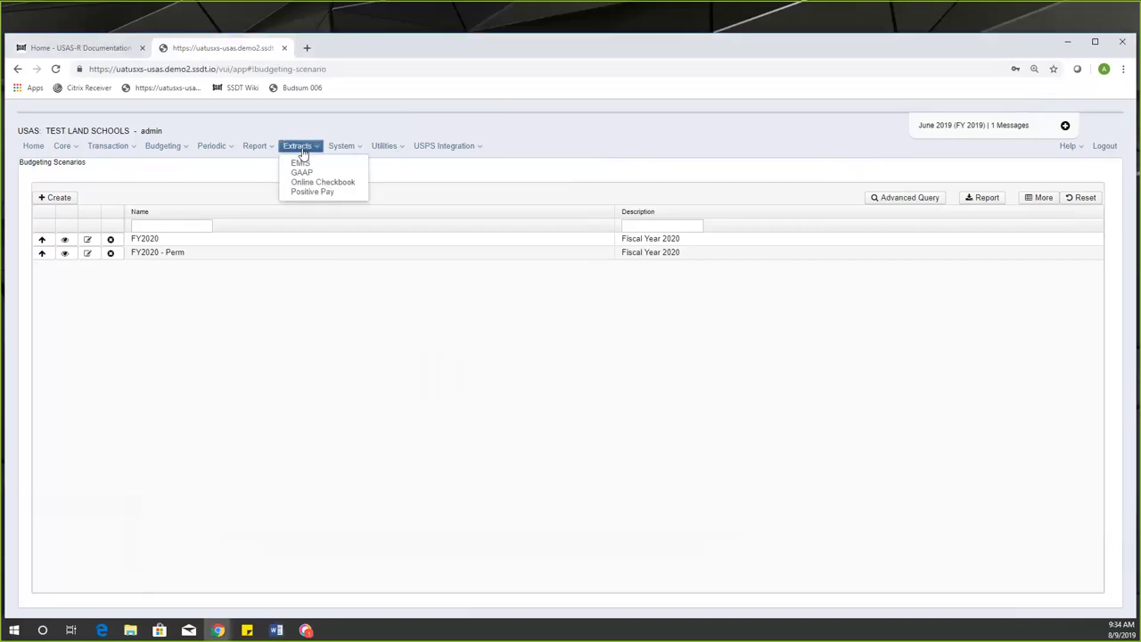
left_click(352, 183)
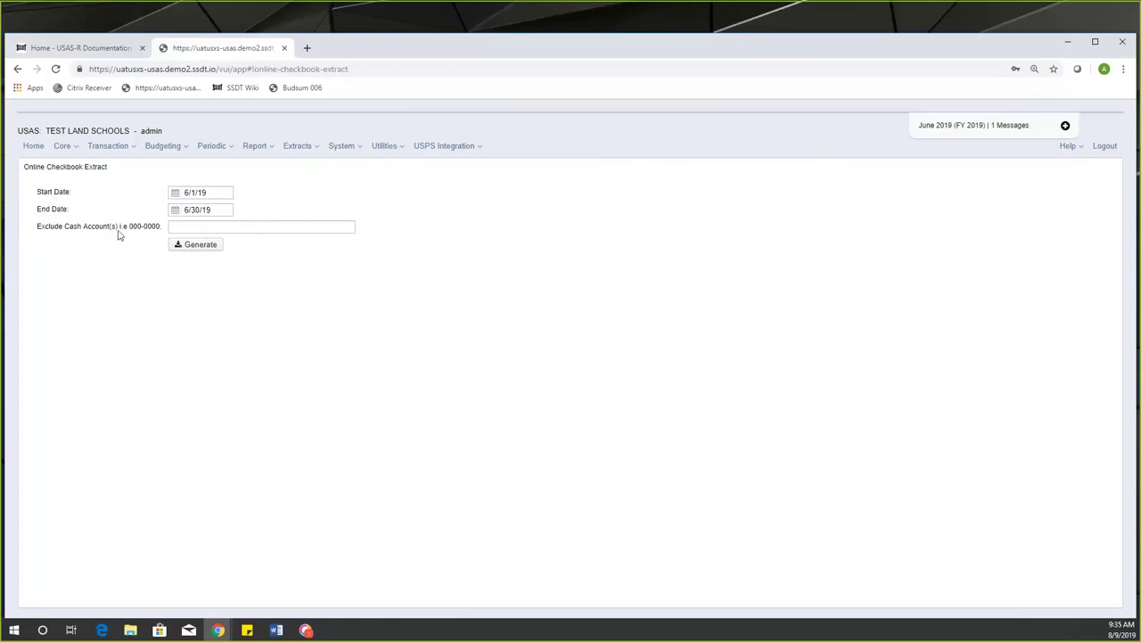
left_click(197, 225)
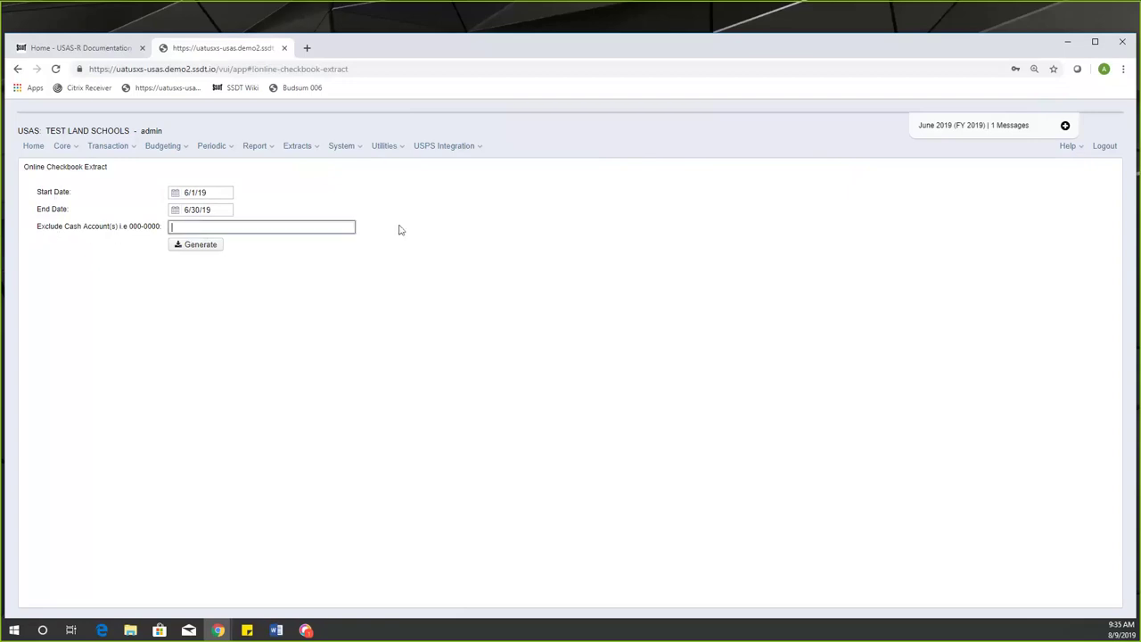
left_click(587, 226)
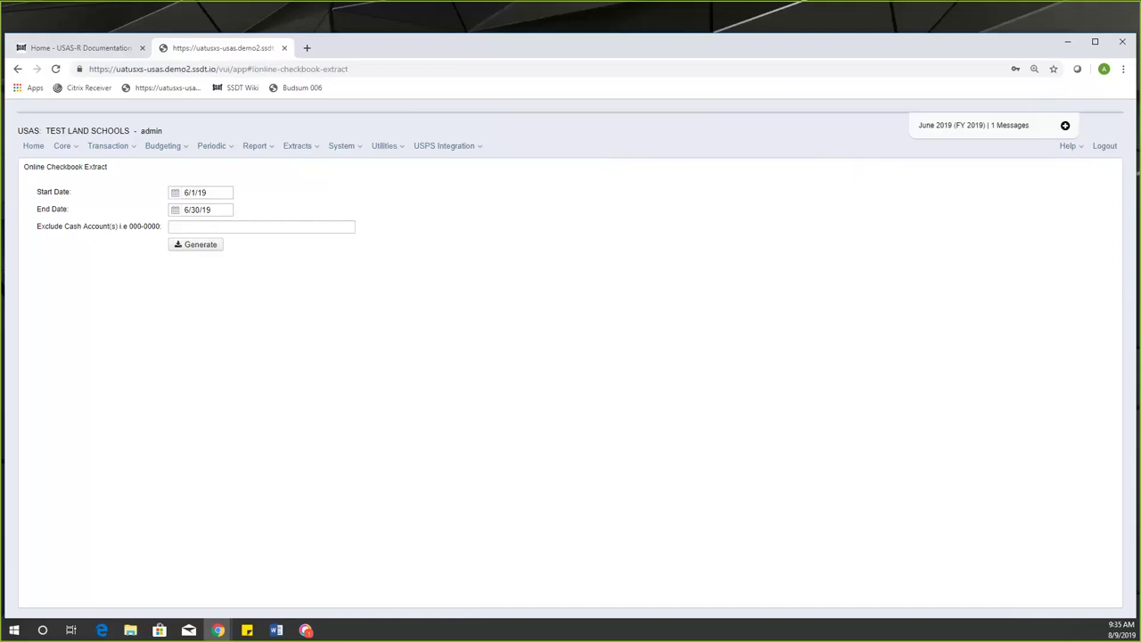
key("alt+Tab")
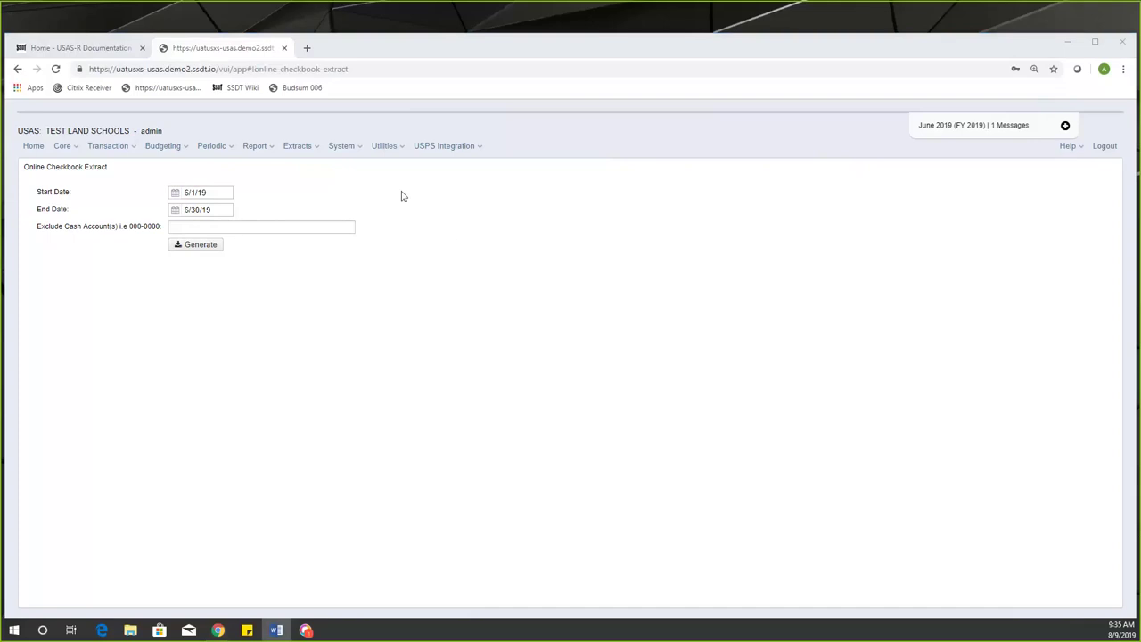
Open the Users list from the System menu
left_click(330, 181)
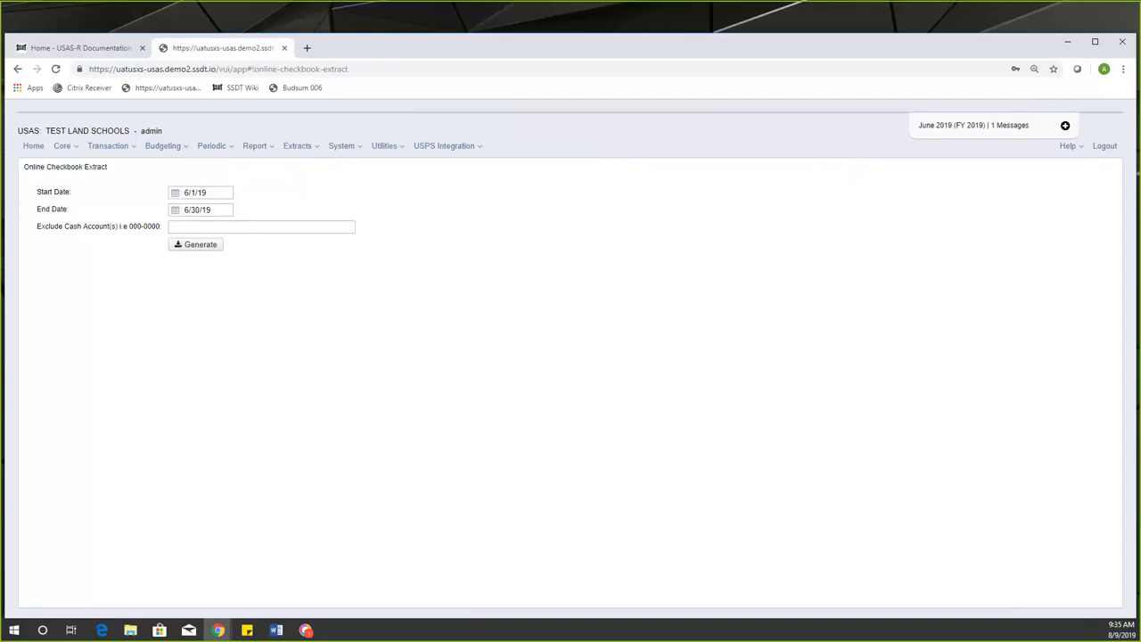
key("alt+Tab")
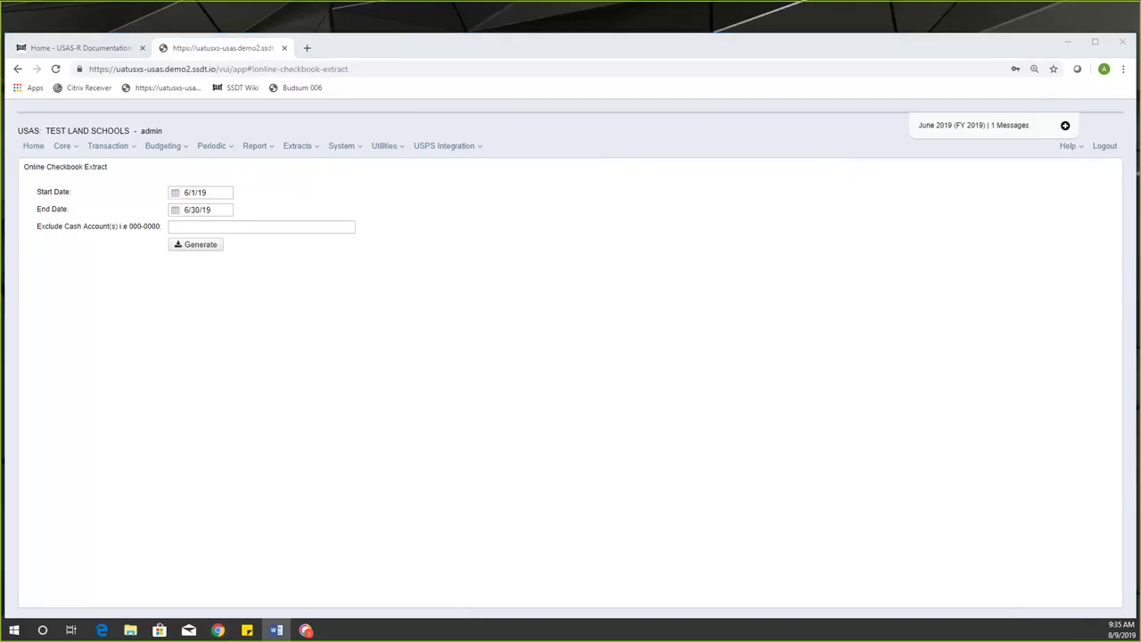
left_click(337, 148)
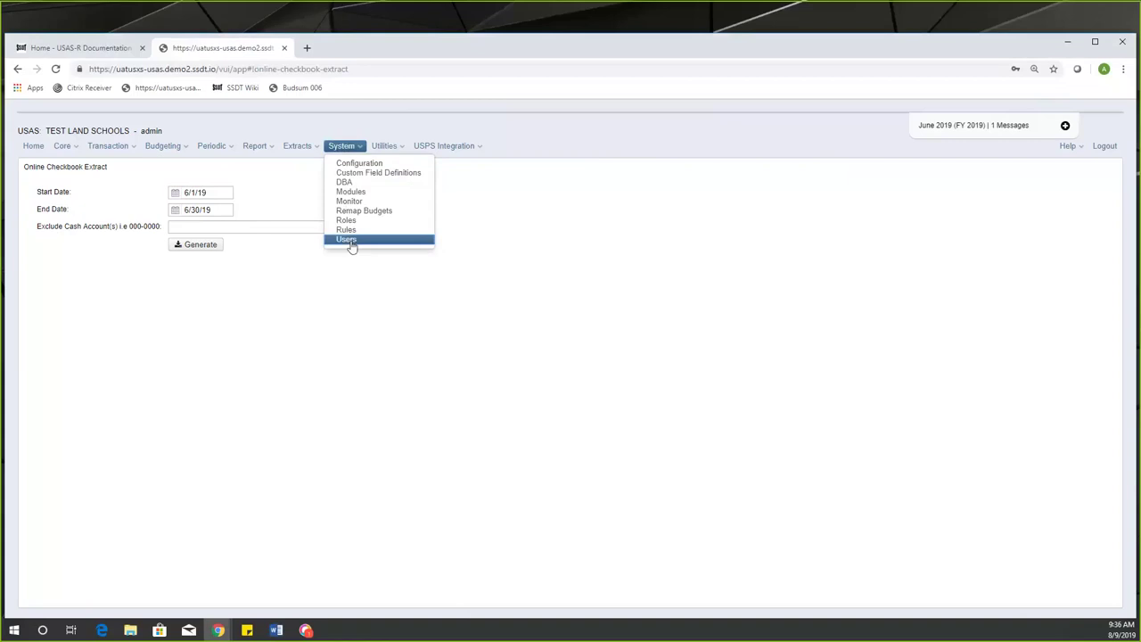
left_click(347, 240)
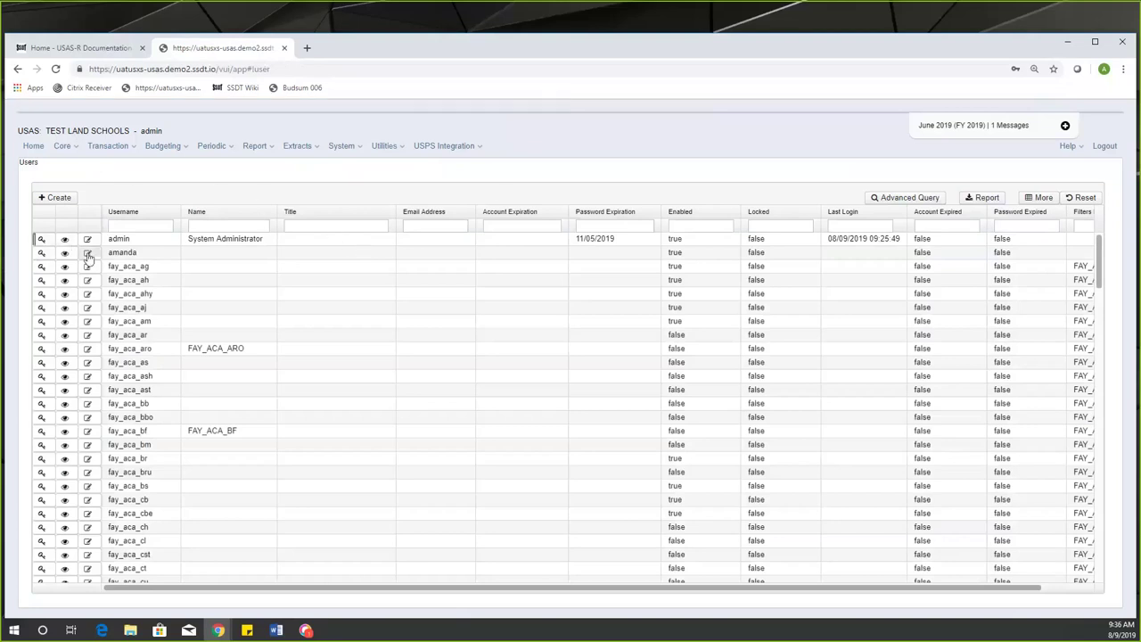
Open the second user's record and inspect the existing SK requisition prefix
left_click(89, 255)
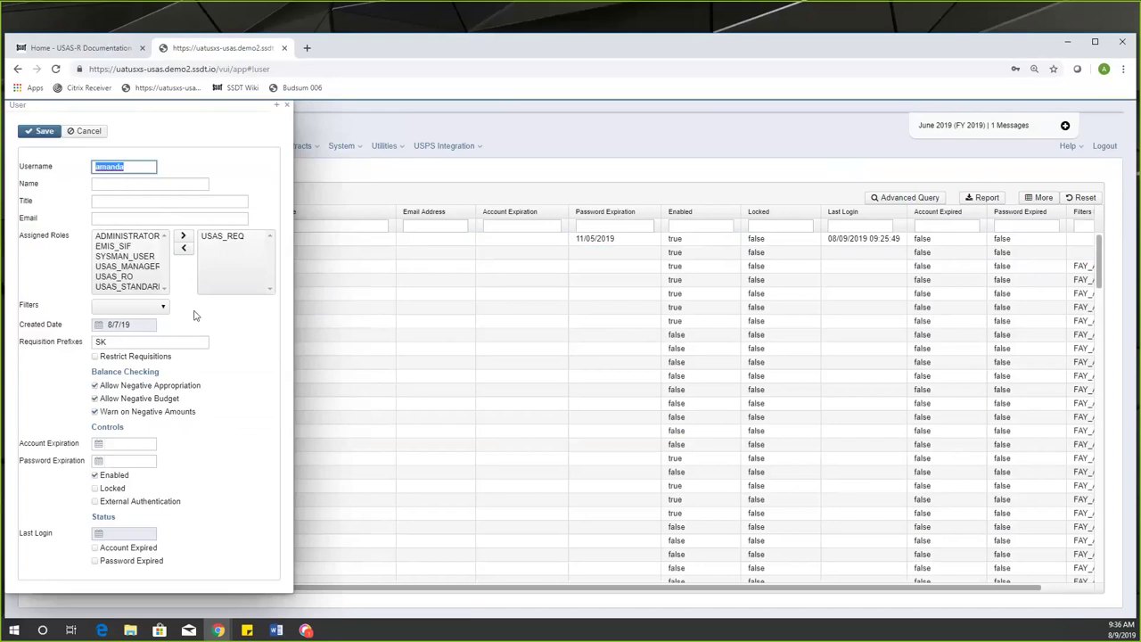
left_click(170, 343)
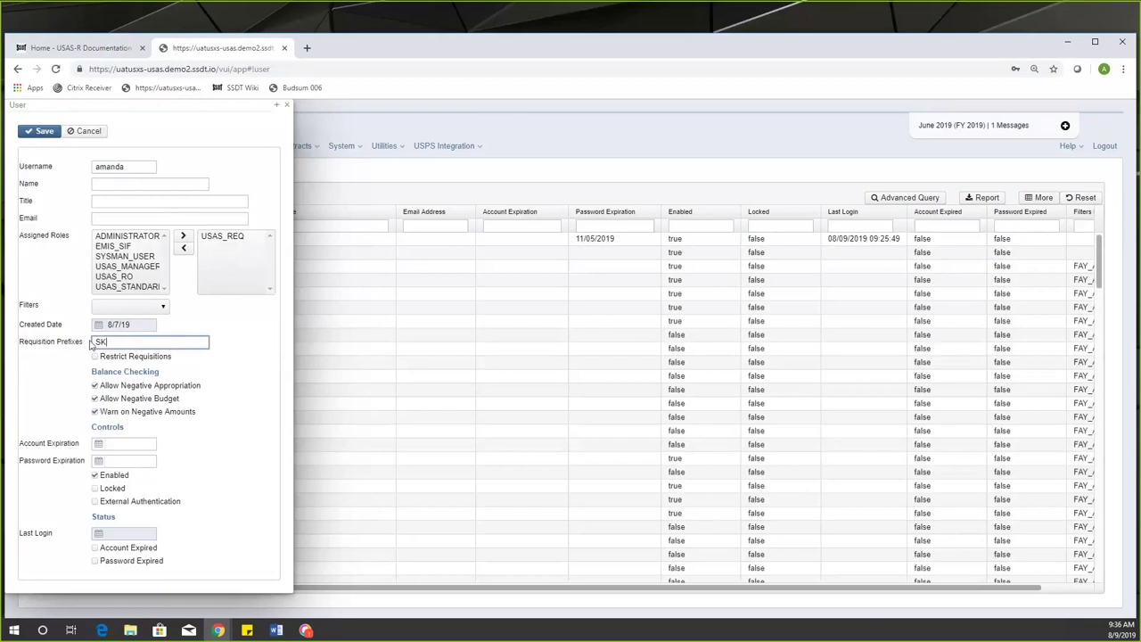
left_click_drag(119, 343, 89, 348)
left_click(140, 342)
left_click(278, 342)
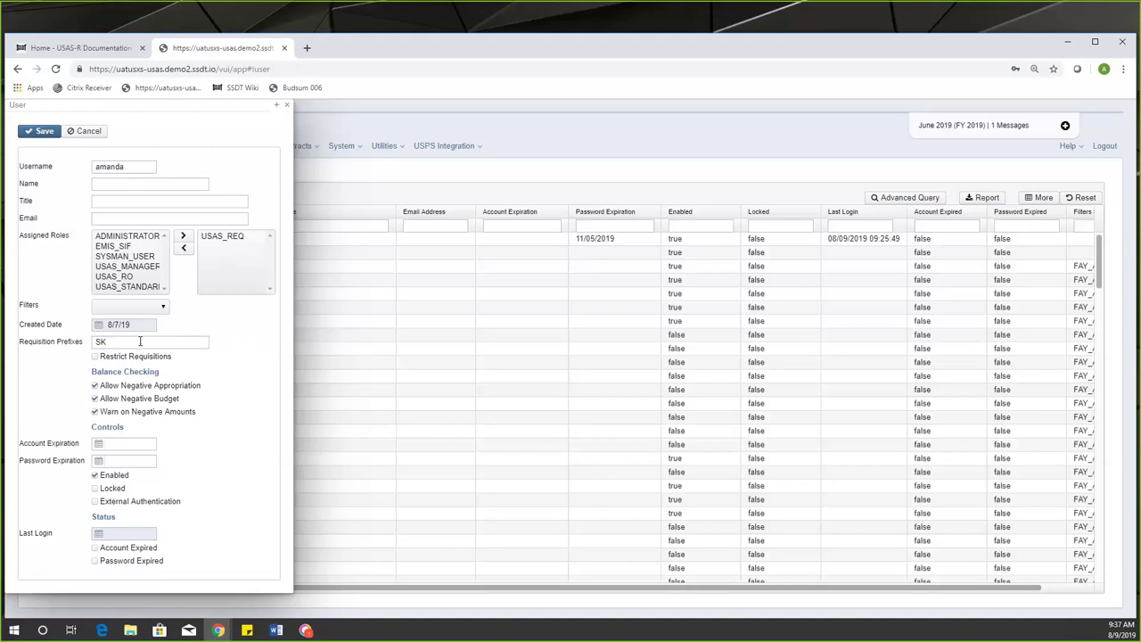
Restrict the user's requisitions, set prefixes to SK,DR, save, and close the user panel
left_click(94, 356)
left_click(141, 342)
type(",DR")
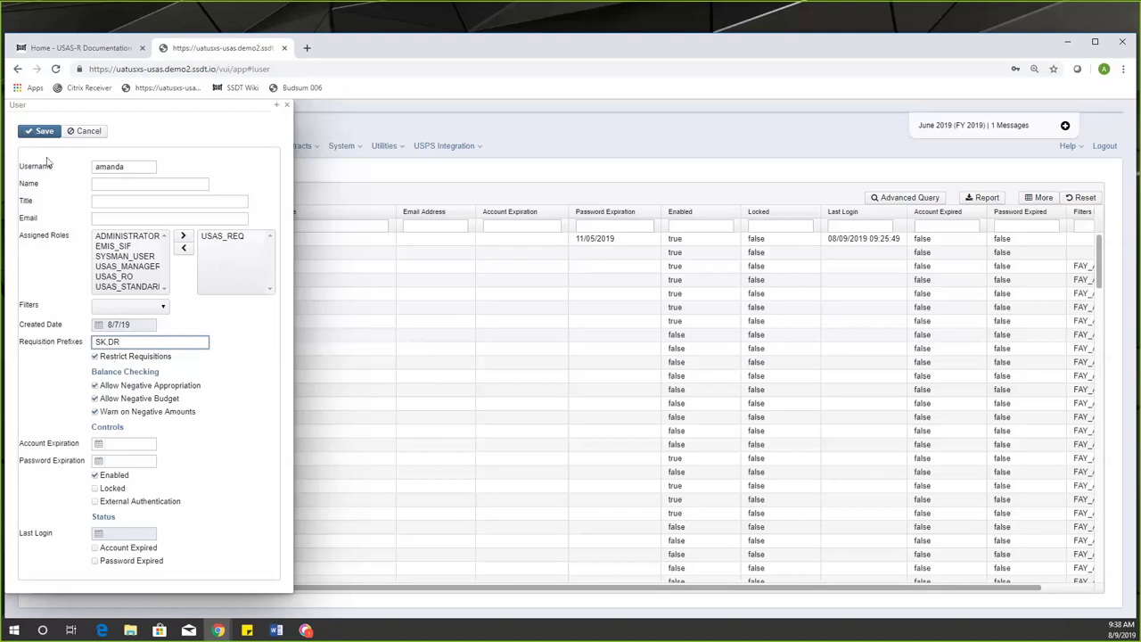
left_click(28, 135)
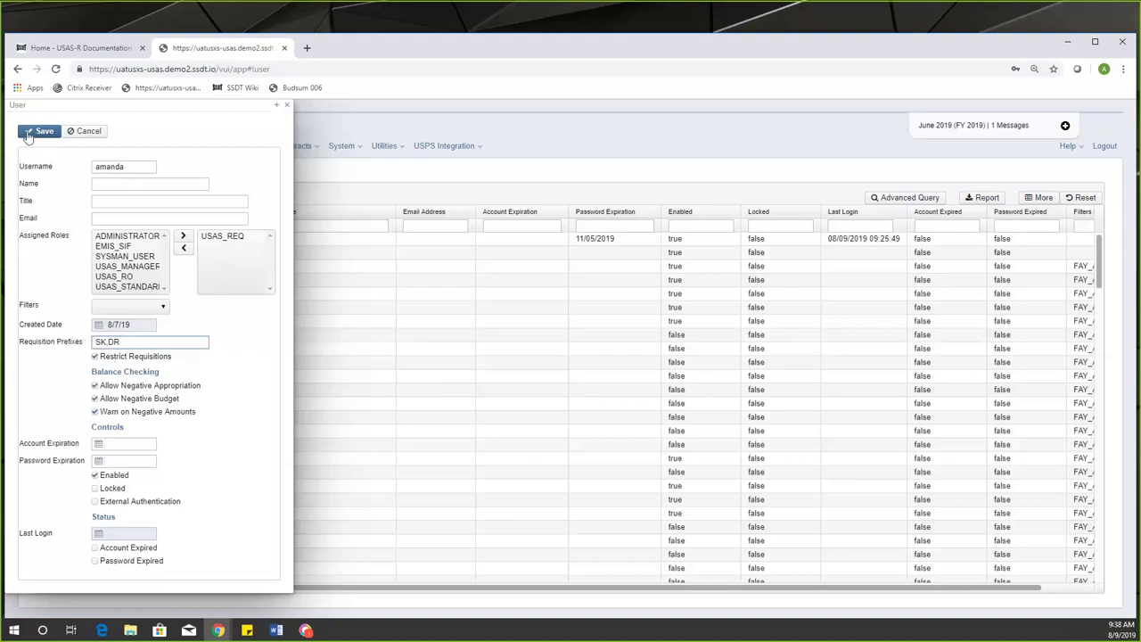
left_click(286, 105)
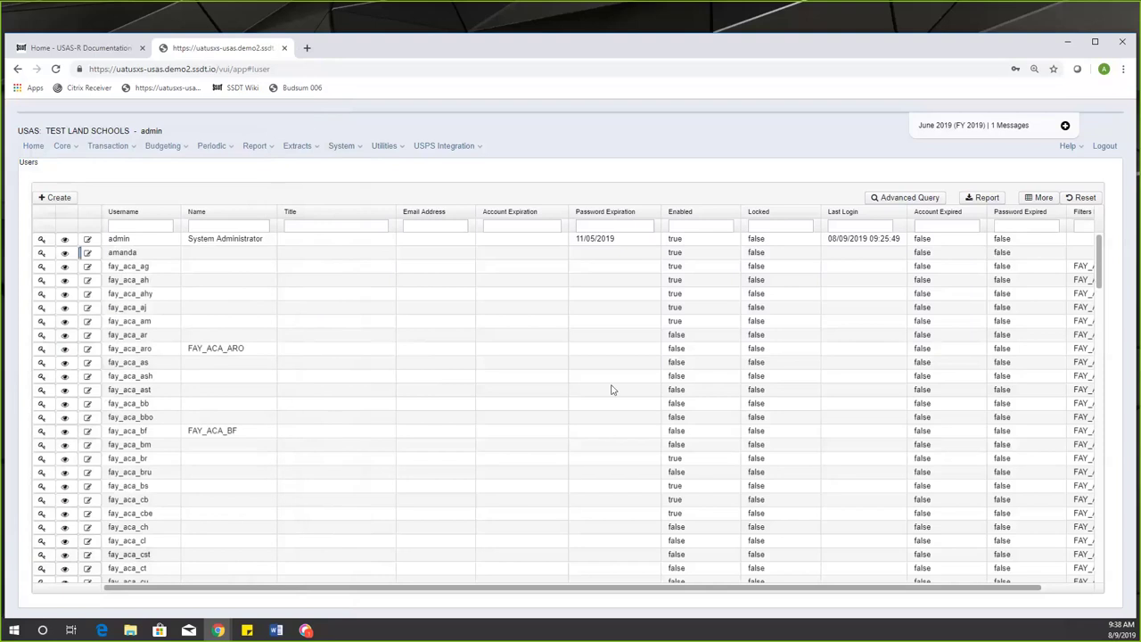
Log out and try signing in as the second user, which fails
left_click(1104, 148)
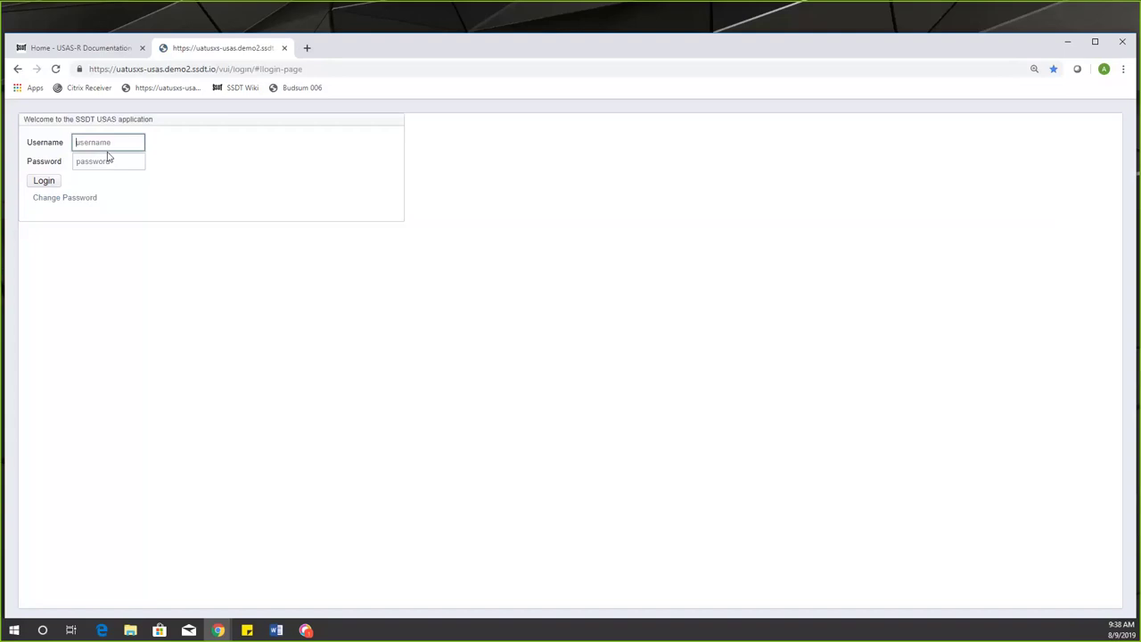
type("amanda")
key("Tab")
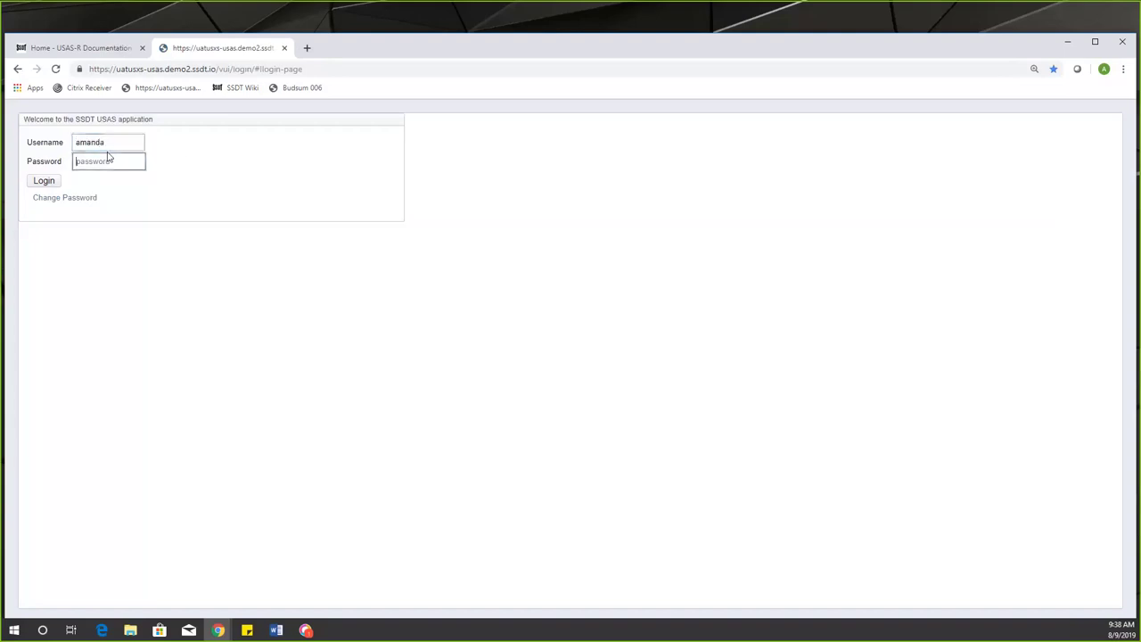
type("••••••")
key("Return")
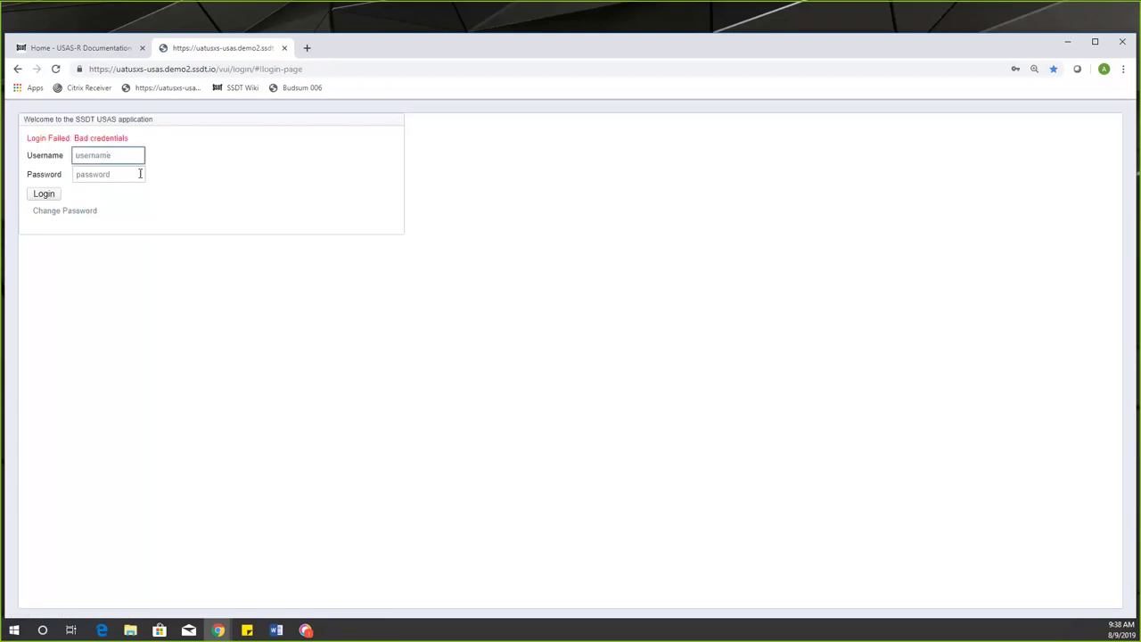
type("am")
left_click(137, 178)
left_click(140, 175)
type("•")
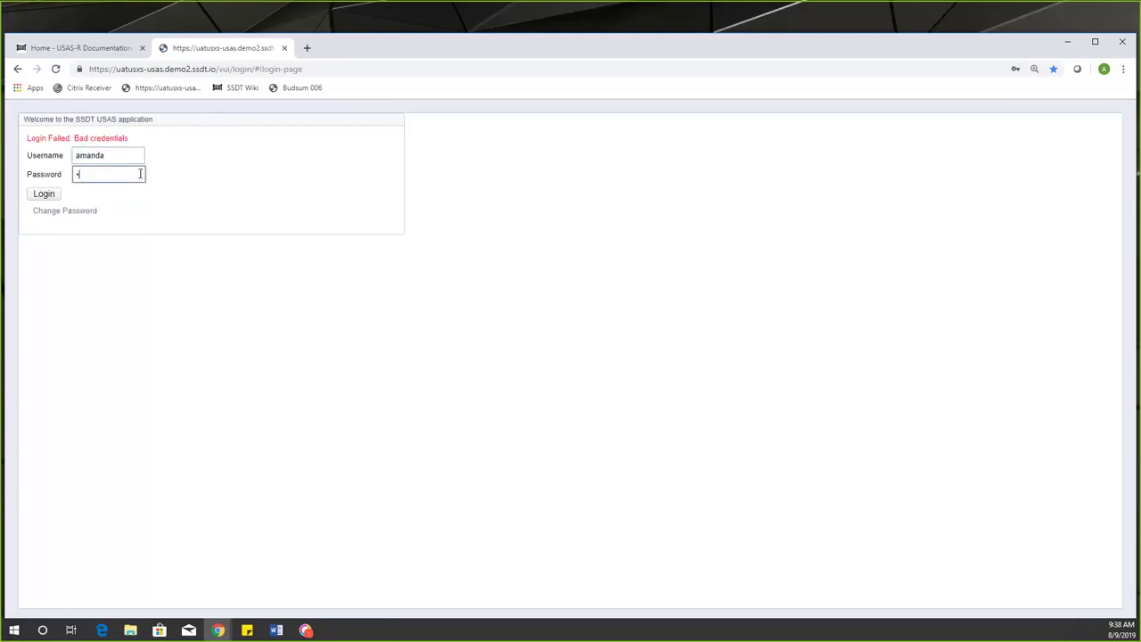
key("BackSpace")
type("••••••")
key("Return")
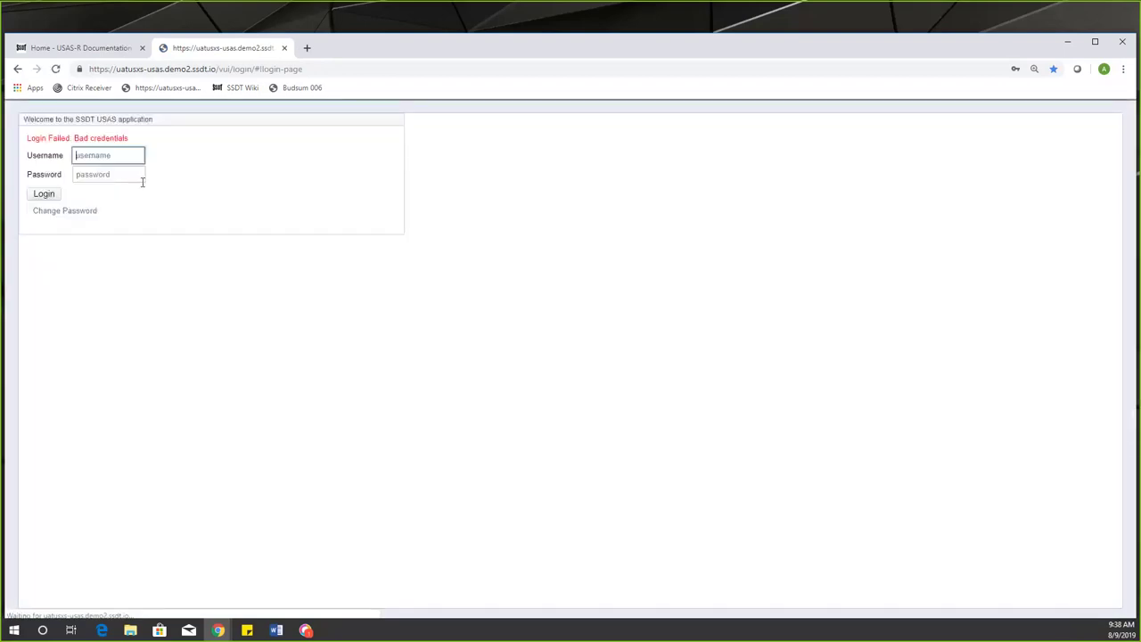
Sign back in as admin using the pasted admin password
type("a")
key("BackSpace")
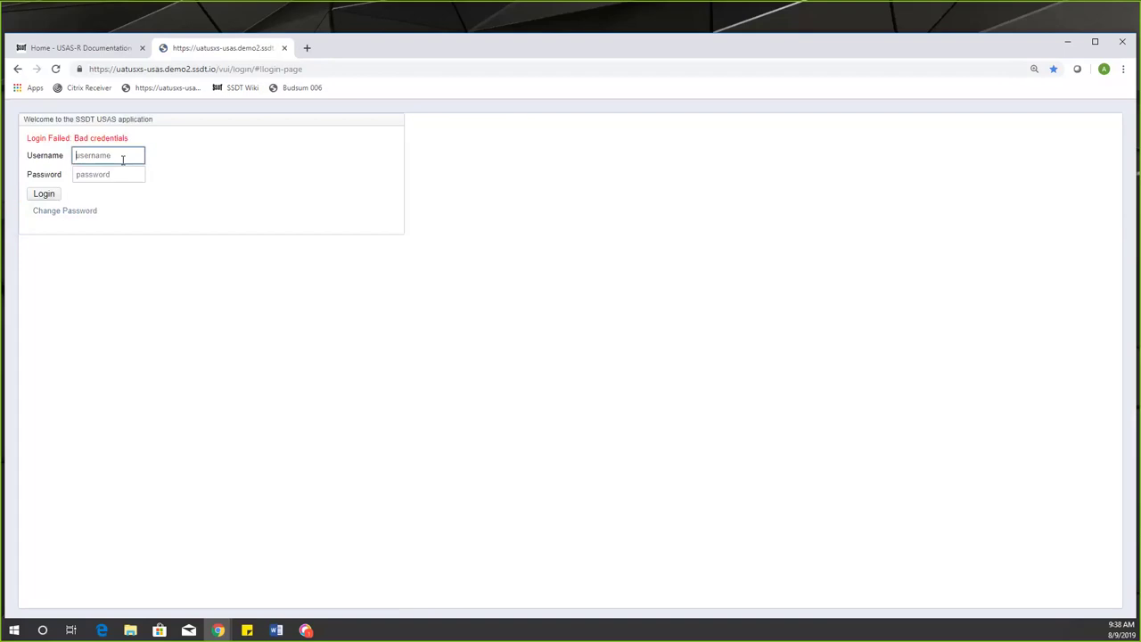
type("admin")
key("Tab")
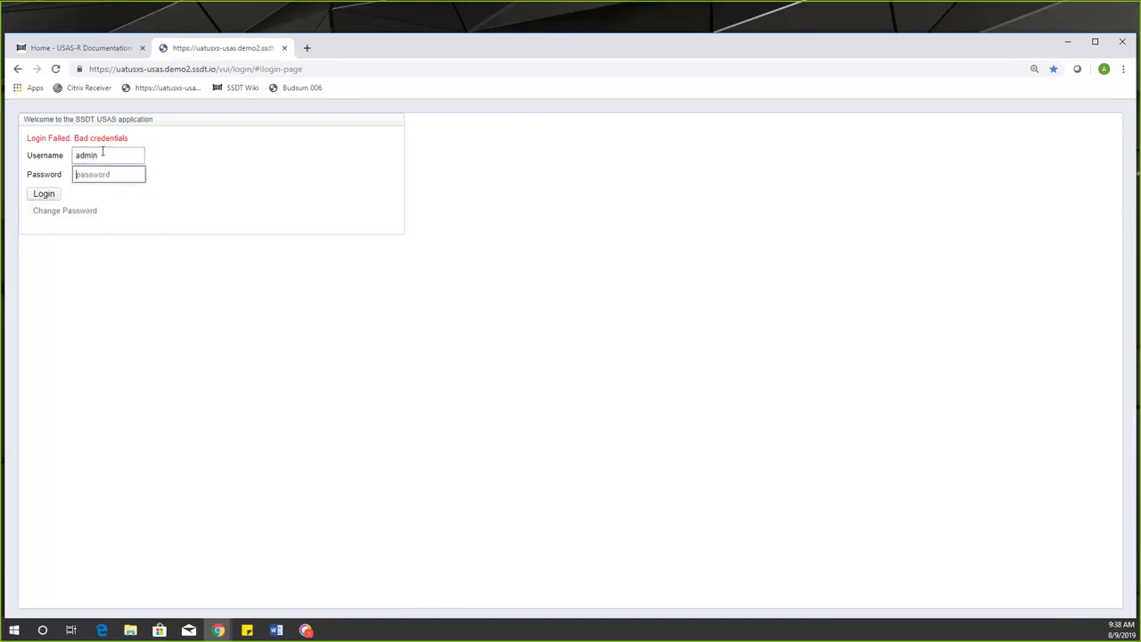
key("alt+Tab")
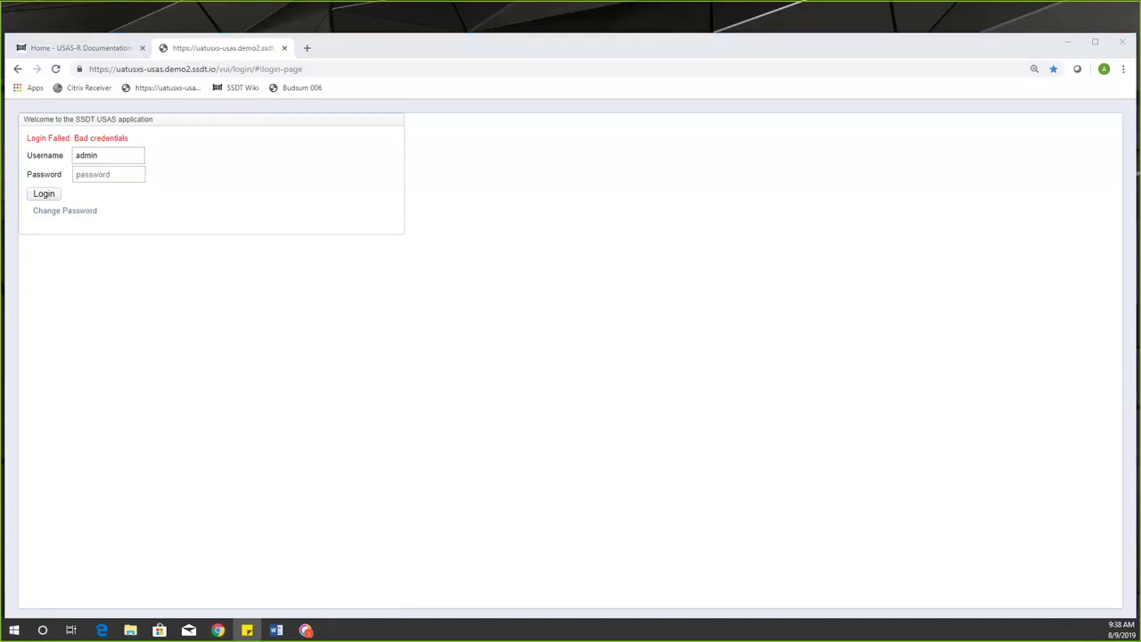
left_click(90, 172)
key("ctrl+v")
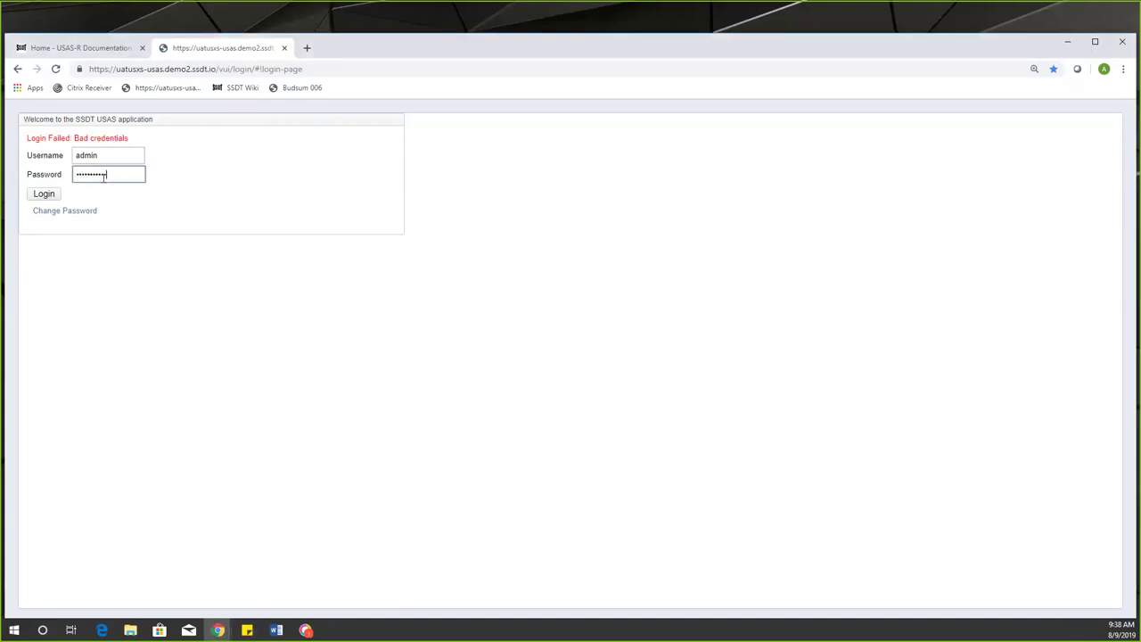
left_click(44, 194)
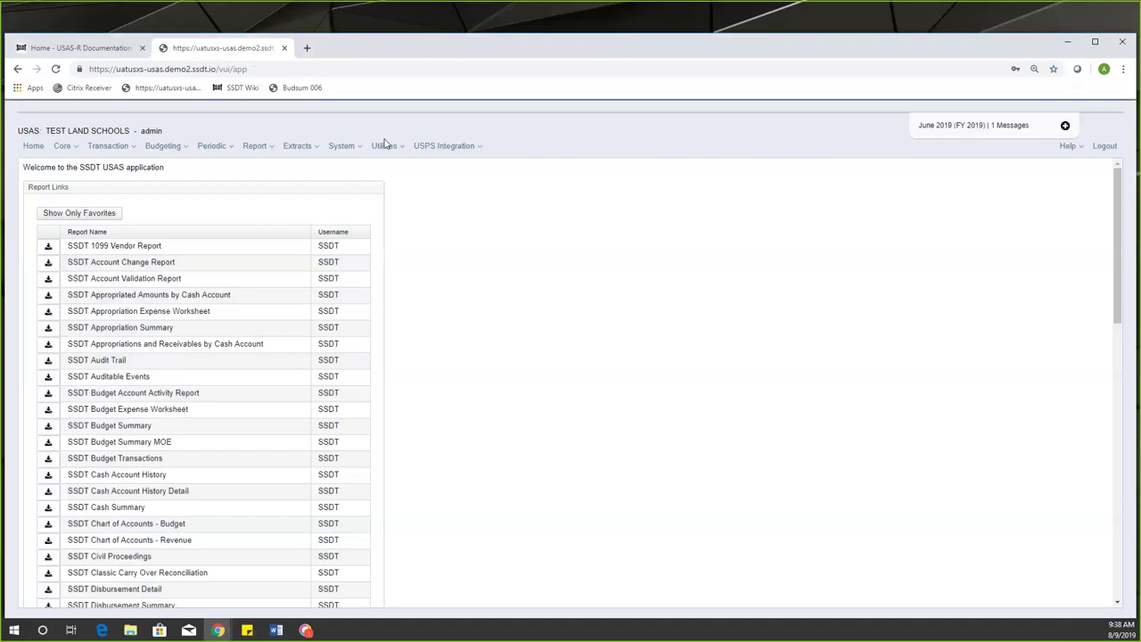
left_click(383, 147)
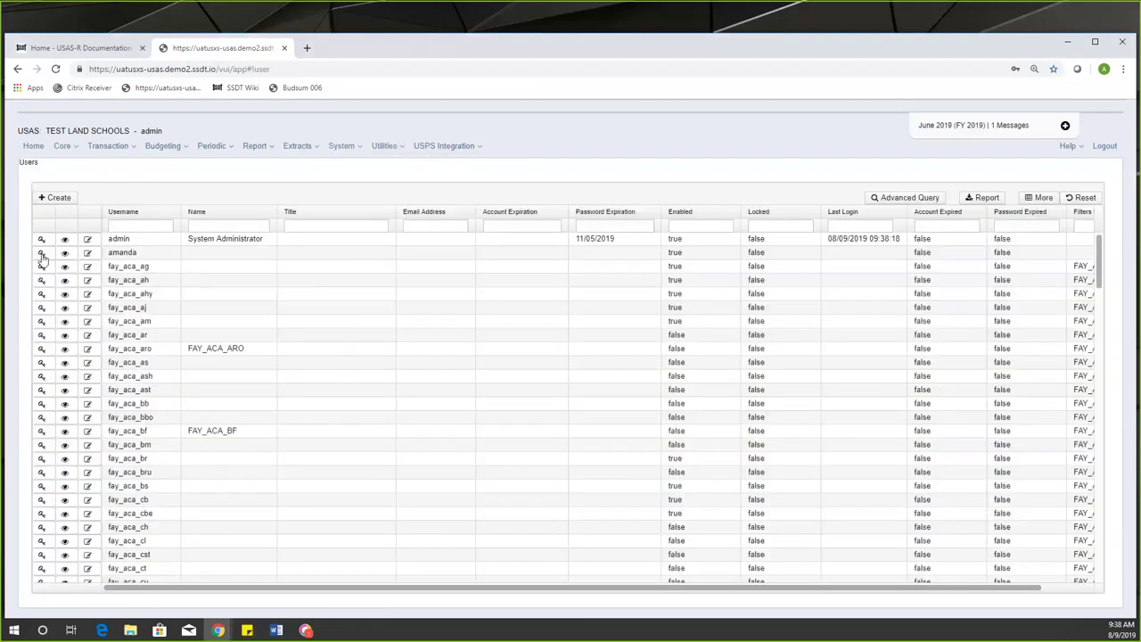
Reset the second user's password, entering and confirming the new password, and save it
left_click(41, 254)
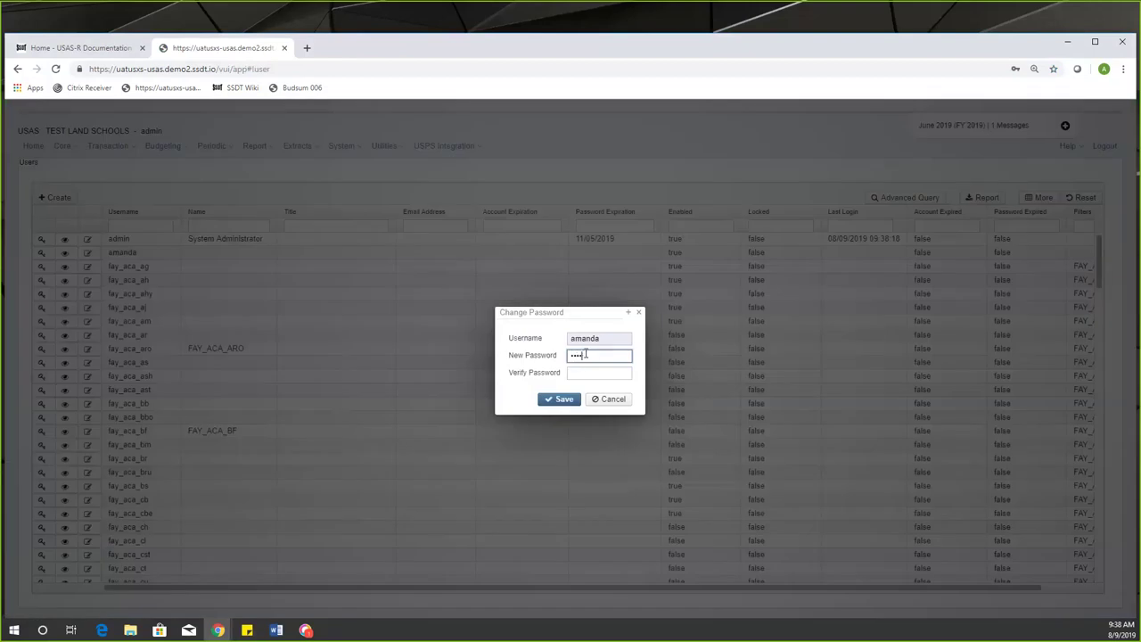
key("Tab")
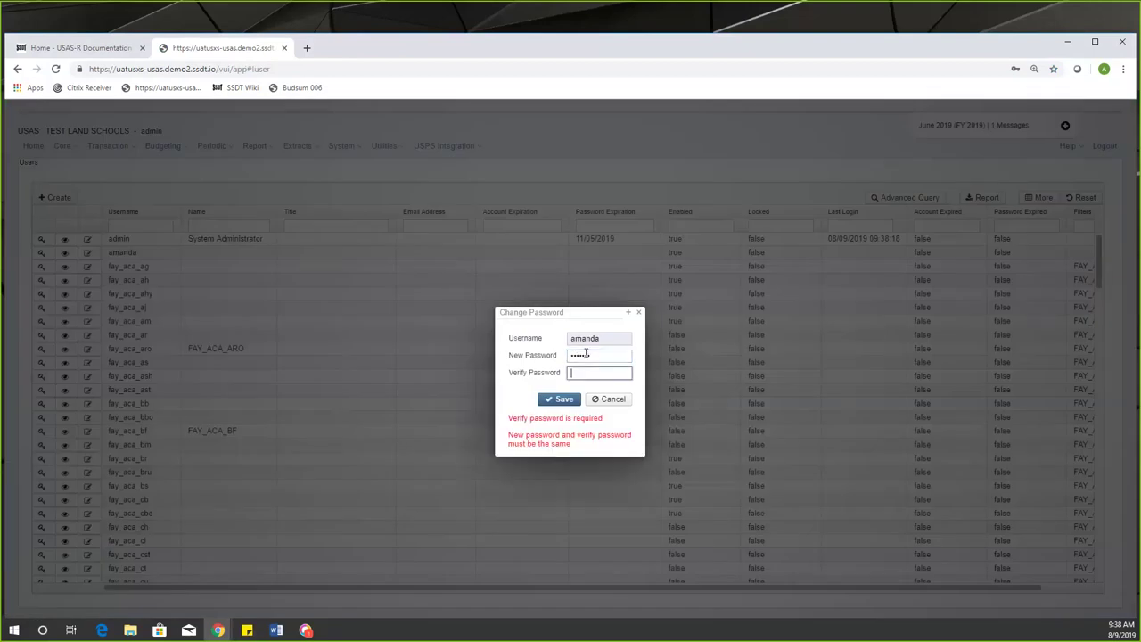
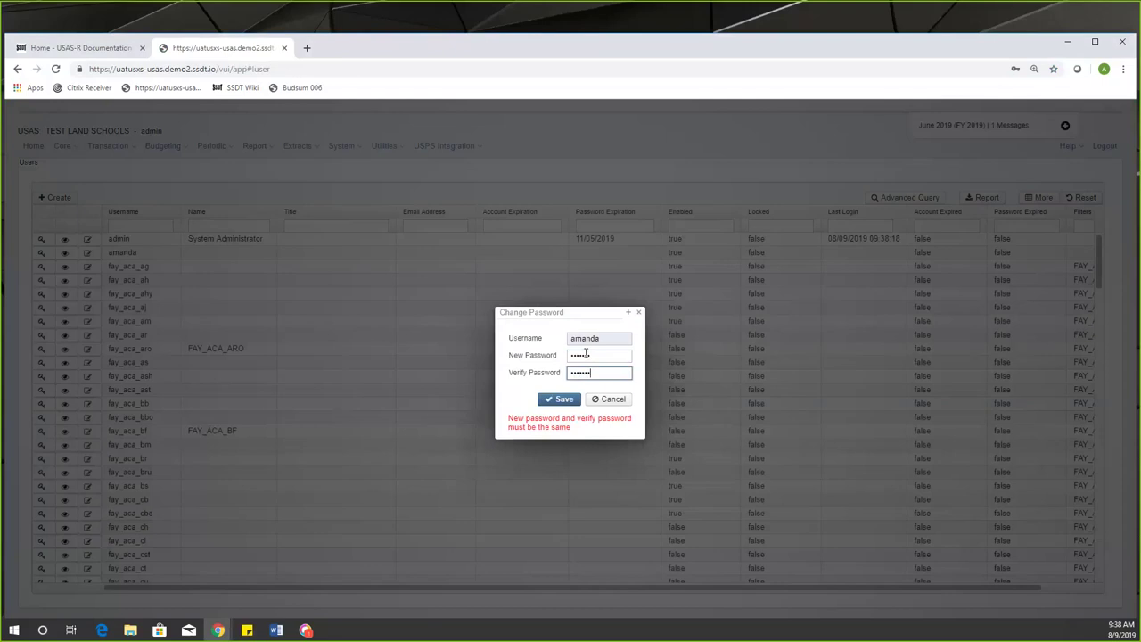
left_click(562, 397)
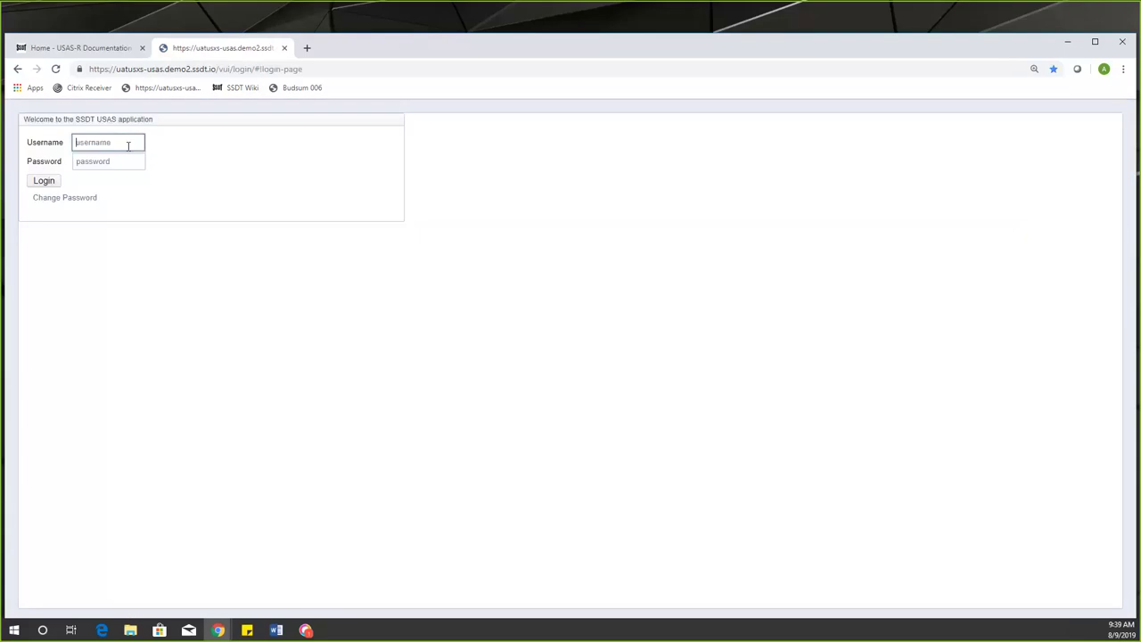
Sign in with the second user's username and new password, then open the Transaction menu
type("amanda")
key("Tab")
type("••")
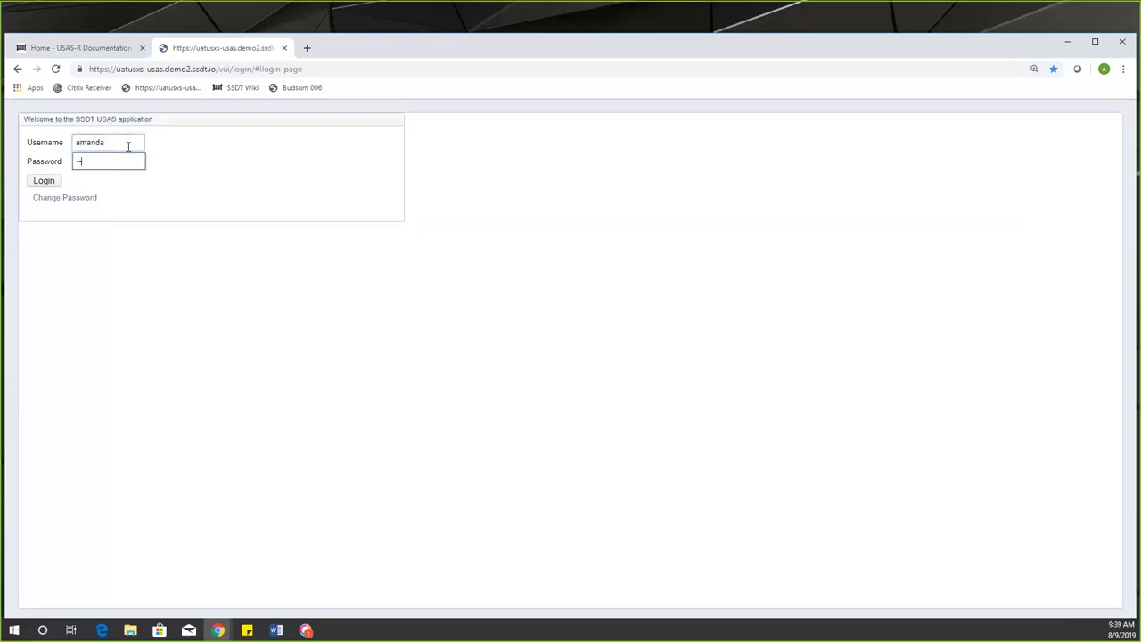
left_click(56, 184)
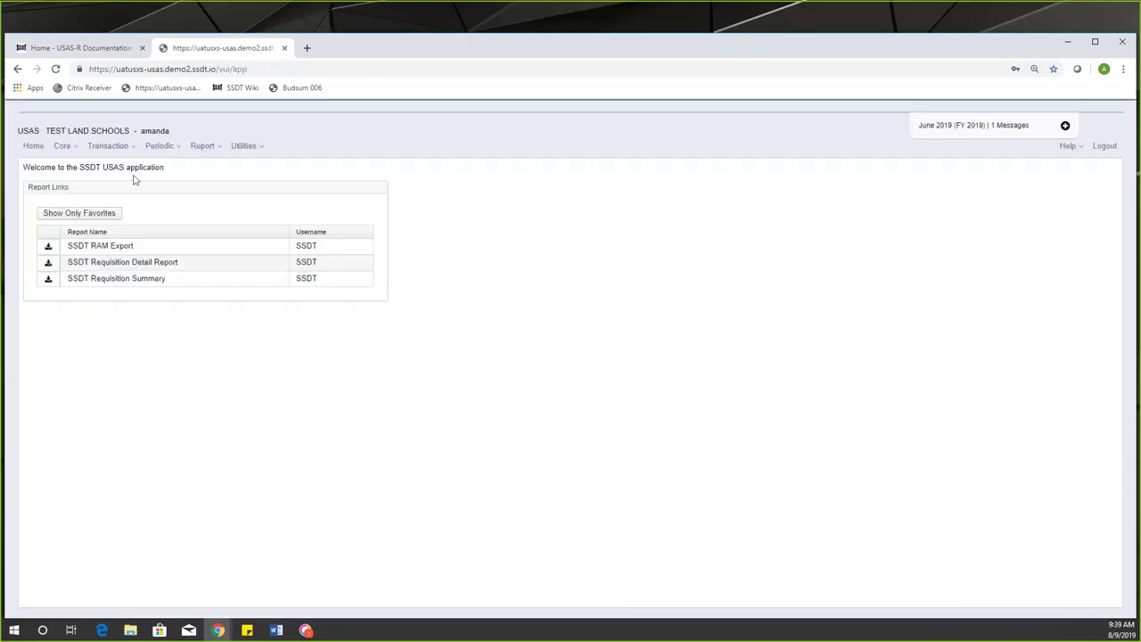
left_click(107, 147)
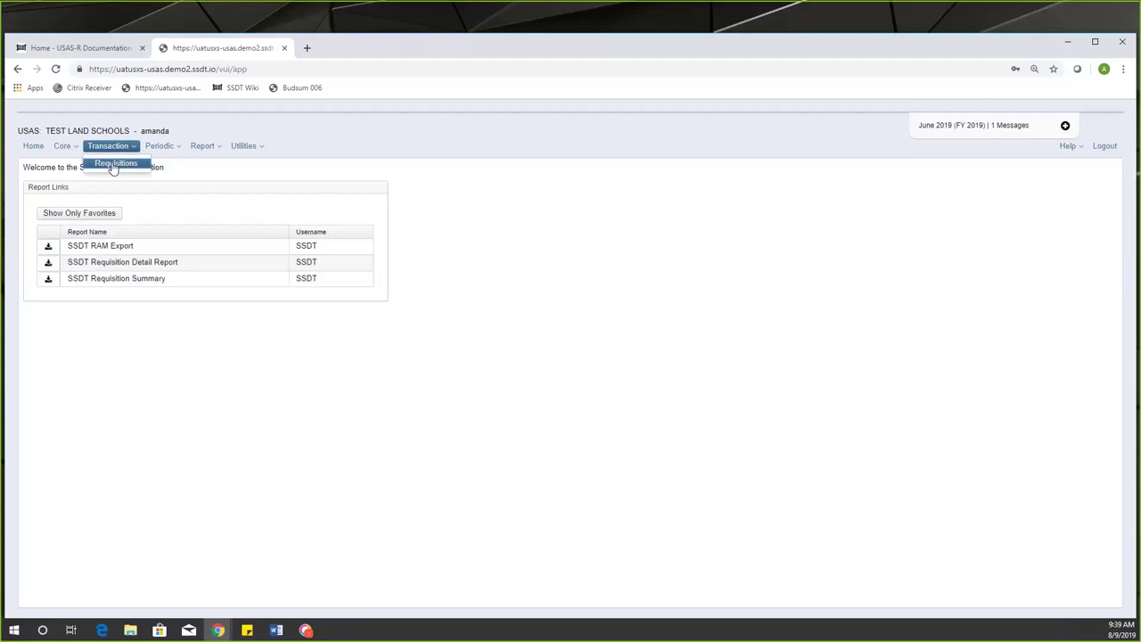
Open Requisitions and scroll through the grid, returning to the newest entries at the top
left_click(114, 164)
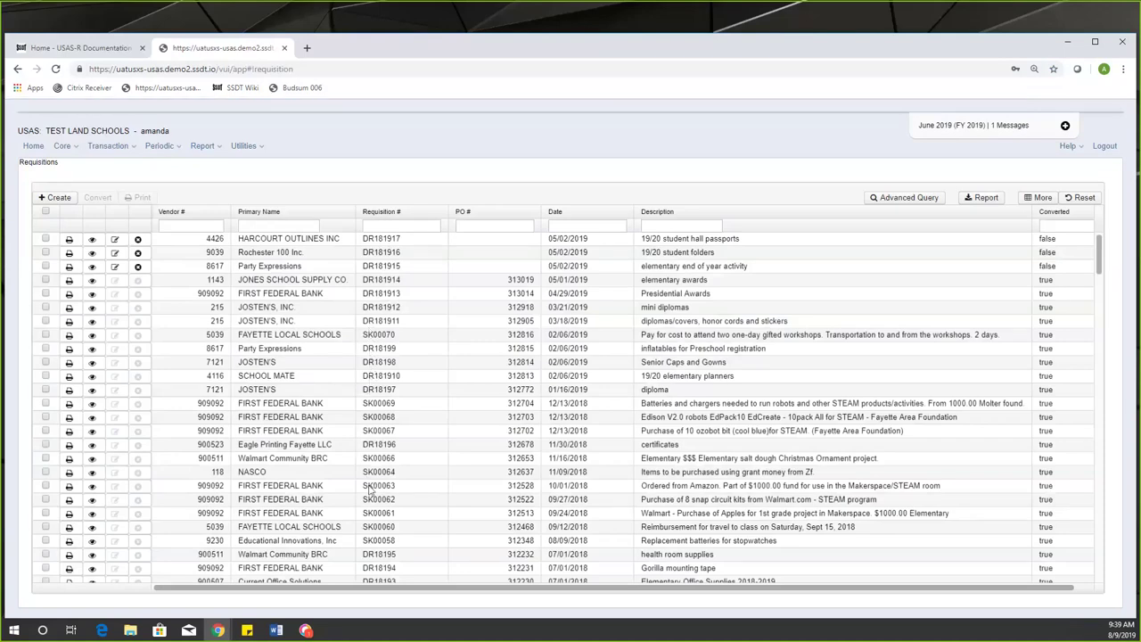
scroll(367, 508, "down", 3)
scroll(367, 509, "down", 7)
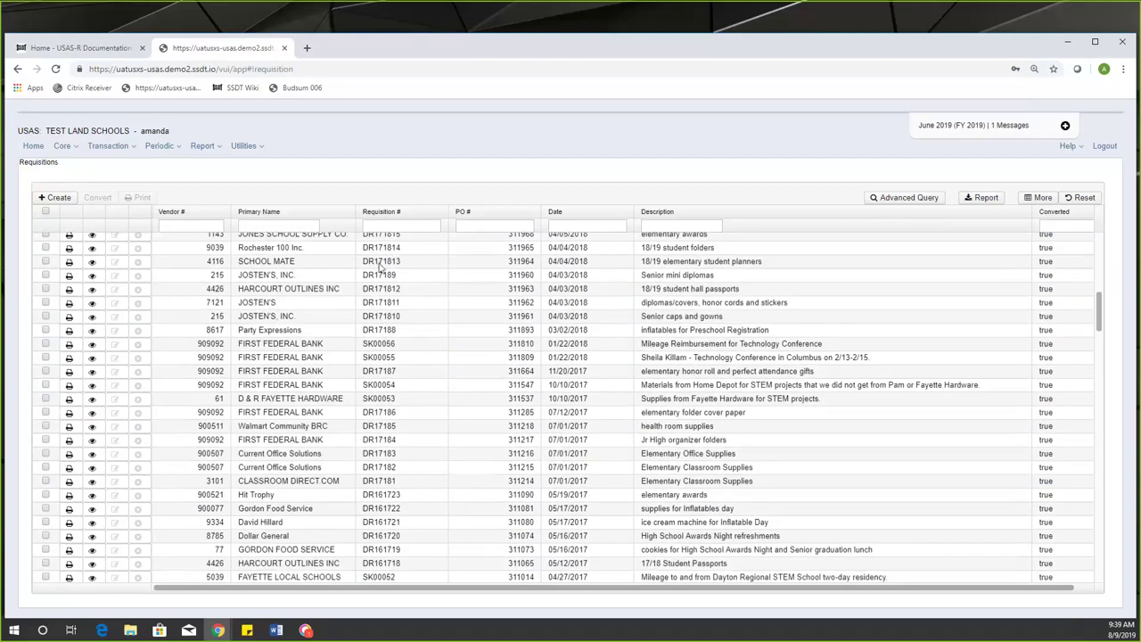
scroll(382, 274, "up", 3)
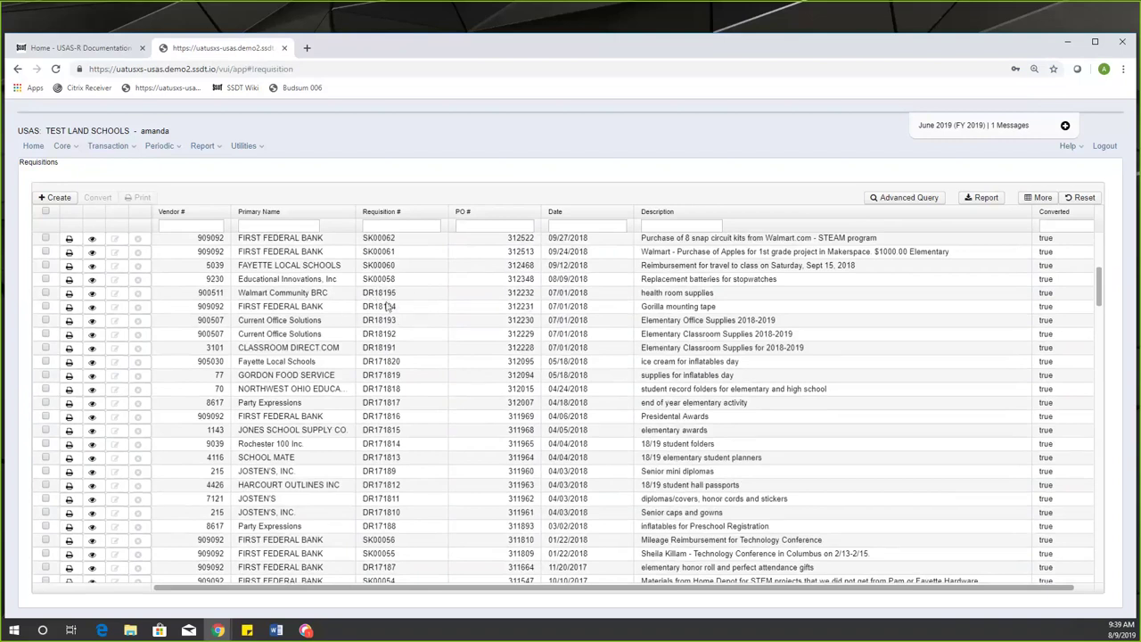
scroll(390, 327, "up", 4)
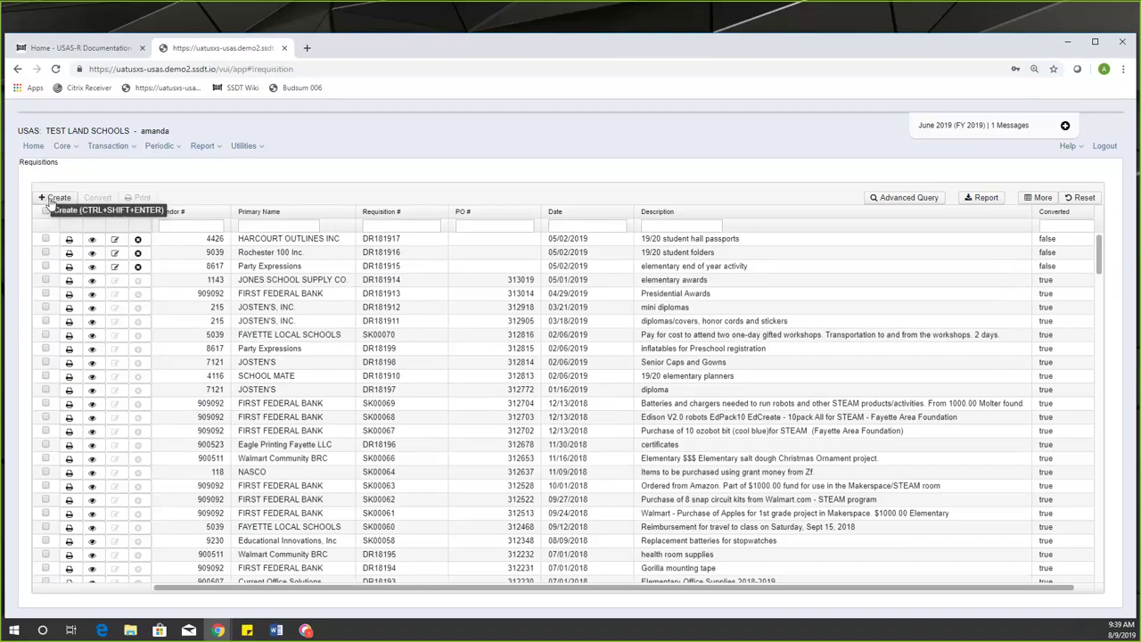
Start a new requisition dated 6/9/19 for vendor 16, BOREAL LABS. INC
left_click(51, 198)
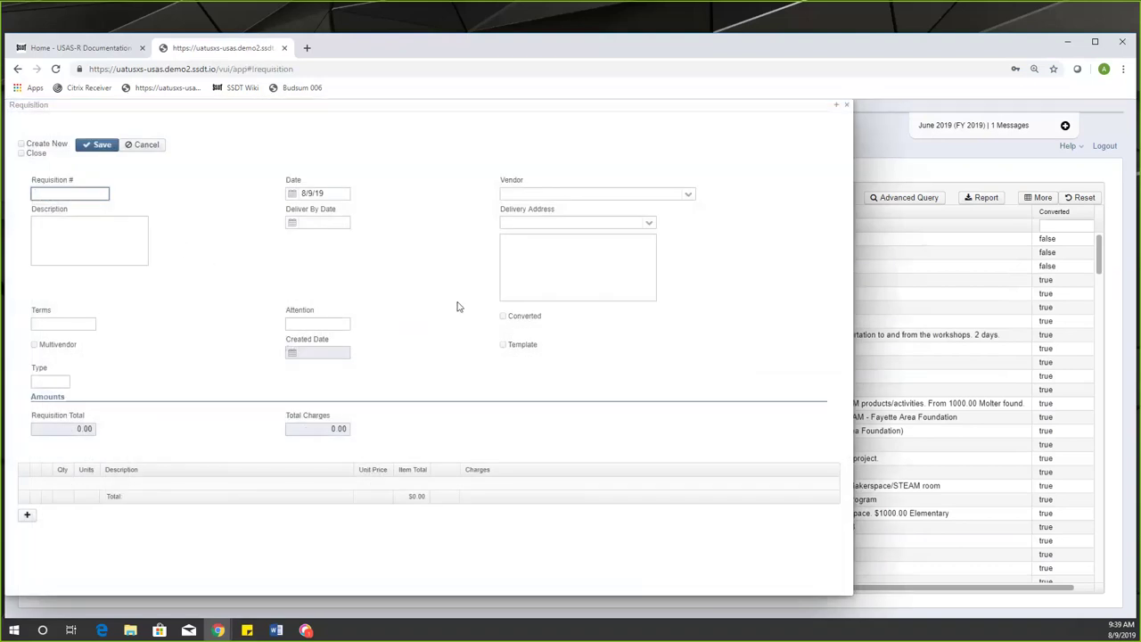
key("Tab")
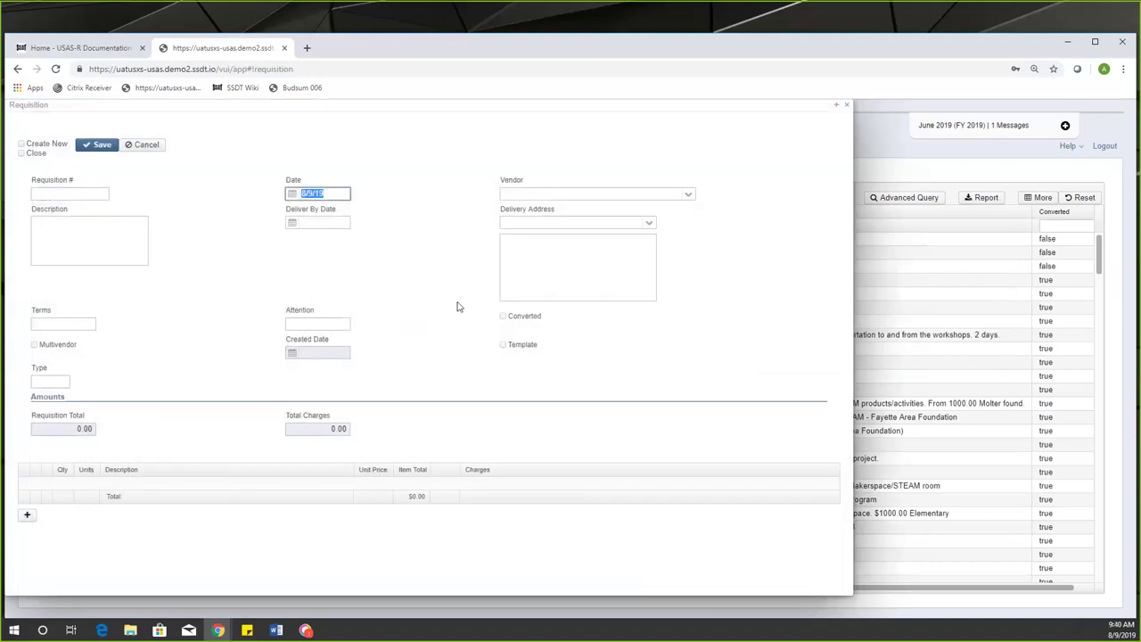
type("6/9/19")
key("Tab")
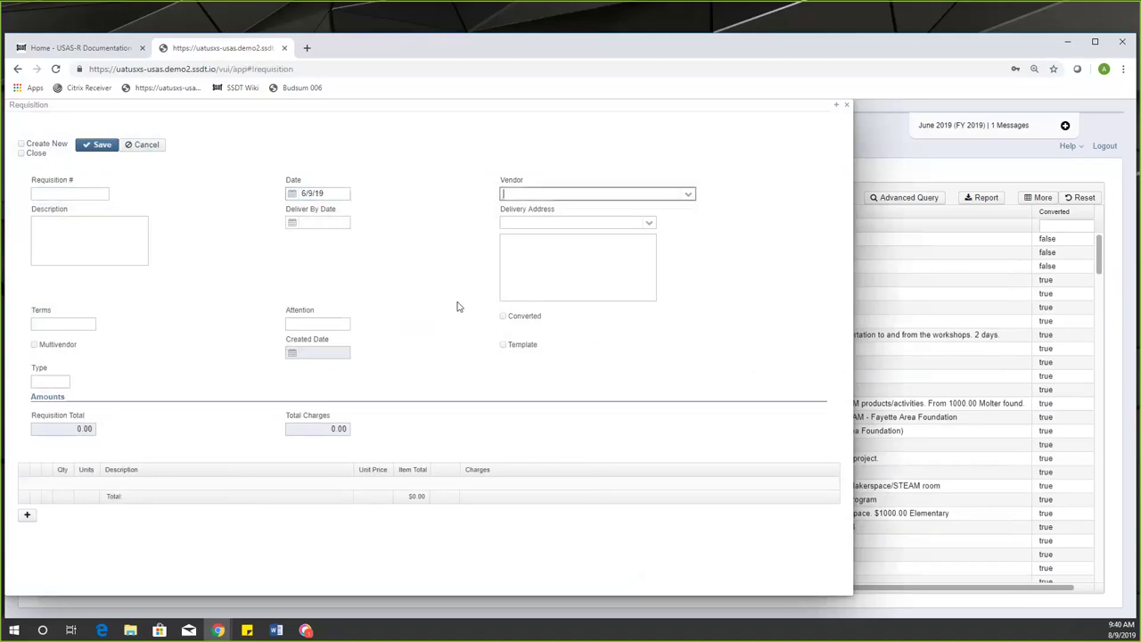
type("16")
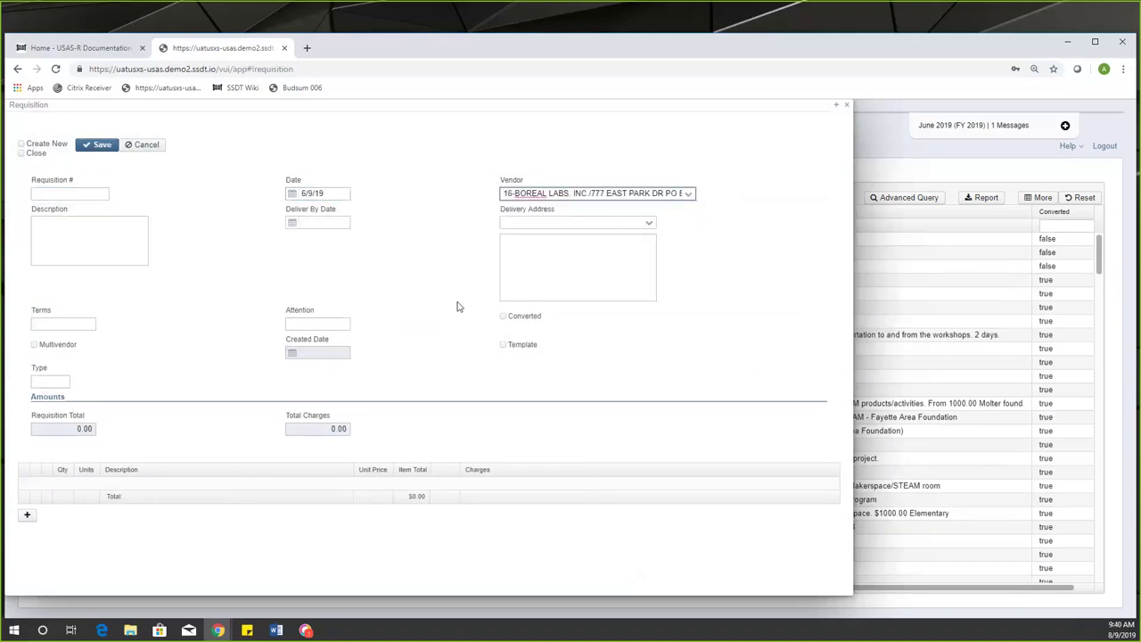
key("Tab")
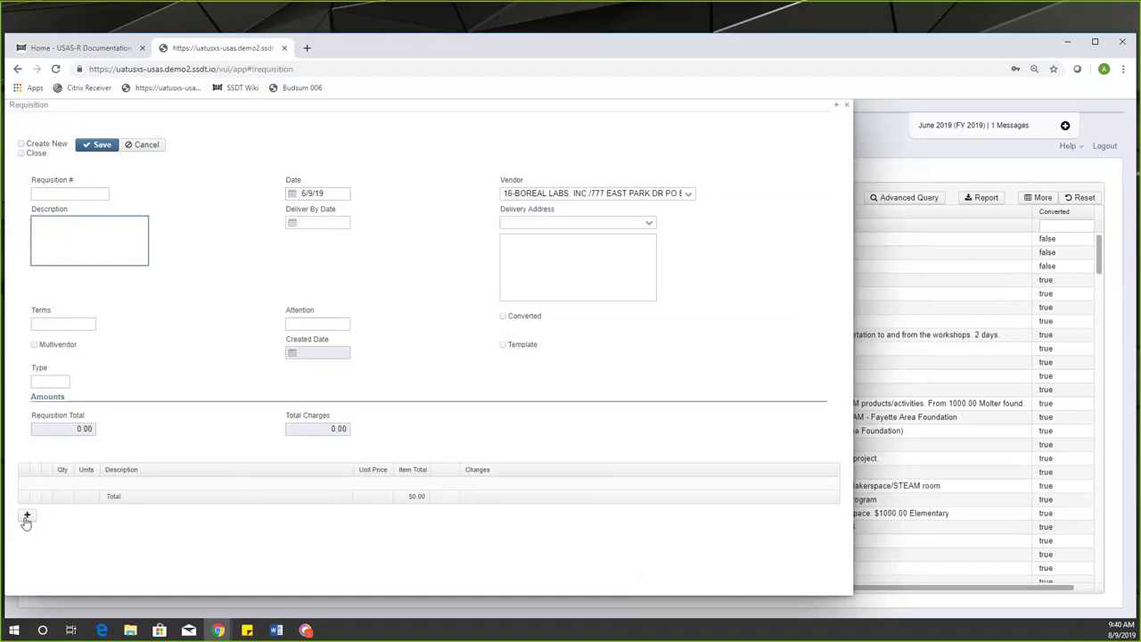
Add a quantity 1 'test' line at 100.00 charged to 4TH GRADE SALARY and save
left_click(26, 514)
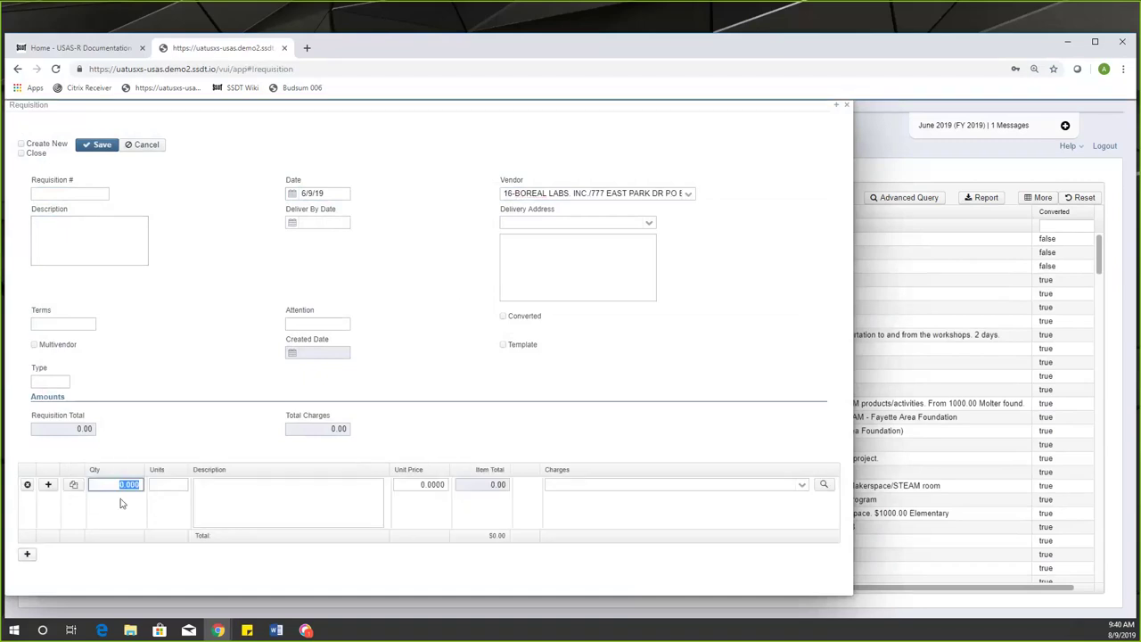
type("1")
key("Tab")
key("Tab")
type("test")
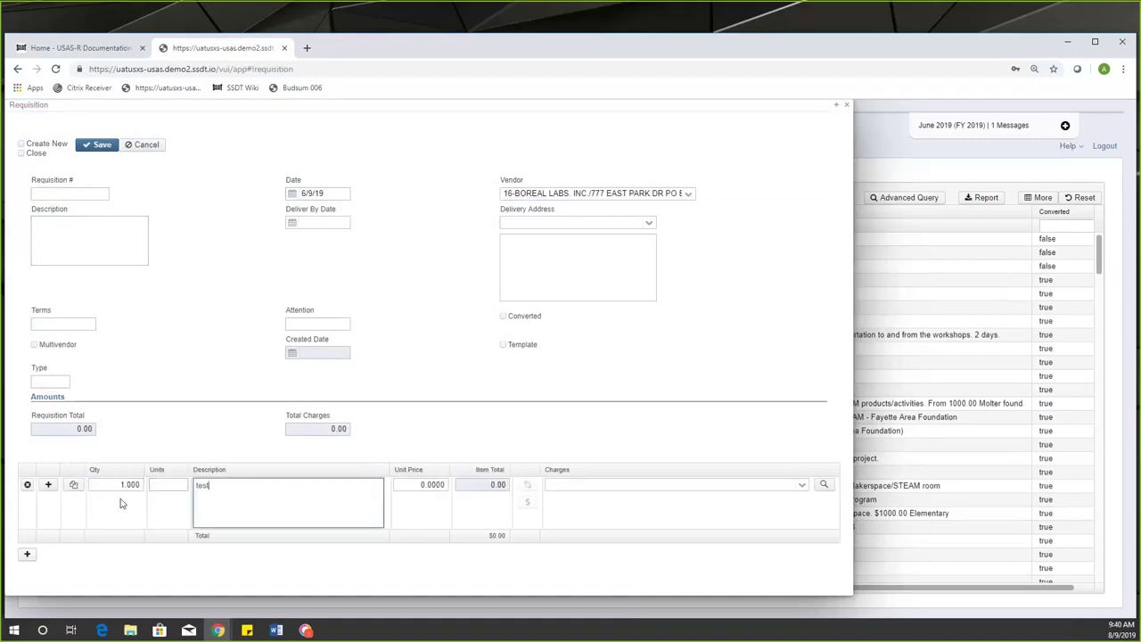
key("Tab")
type("100")
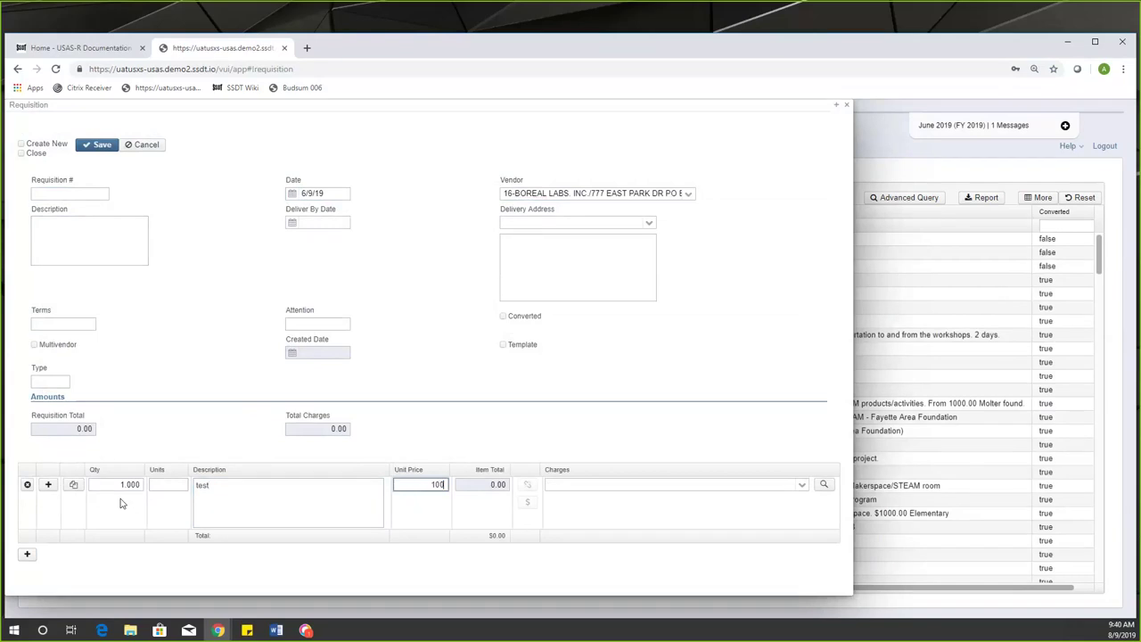
type(".00")
key("Tab")
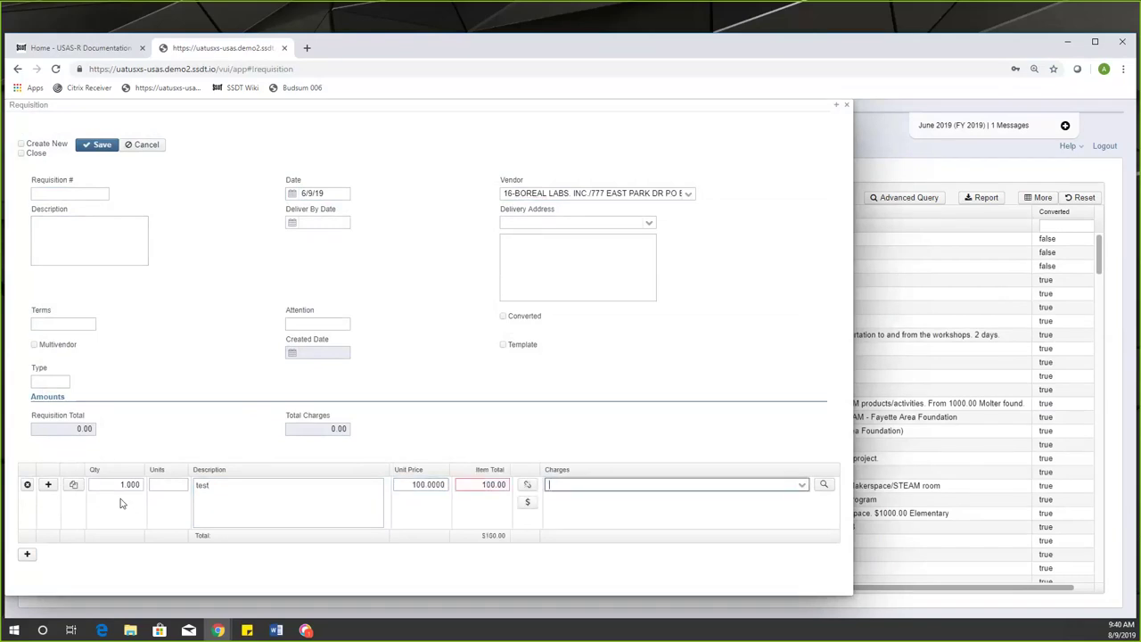
key("Down")
key("Down")
key("Down")
key("Down")
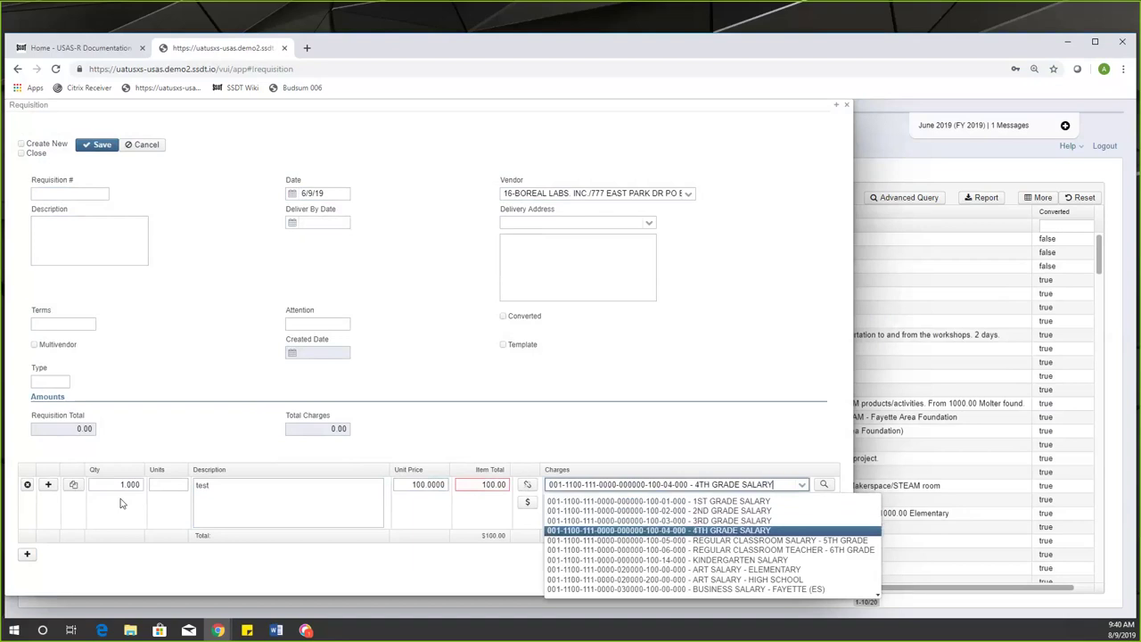
key("Return")
key("Tab")
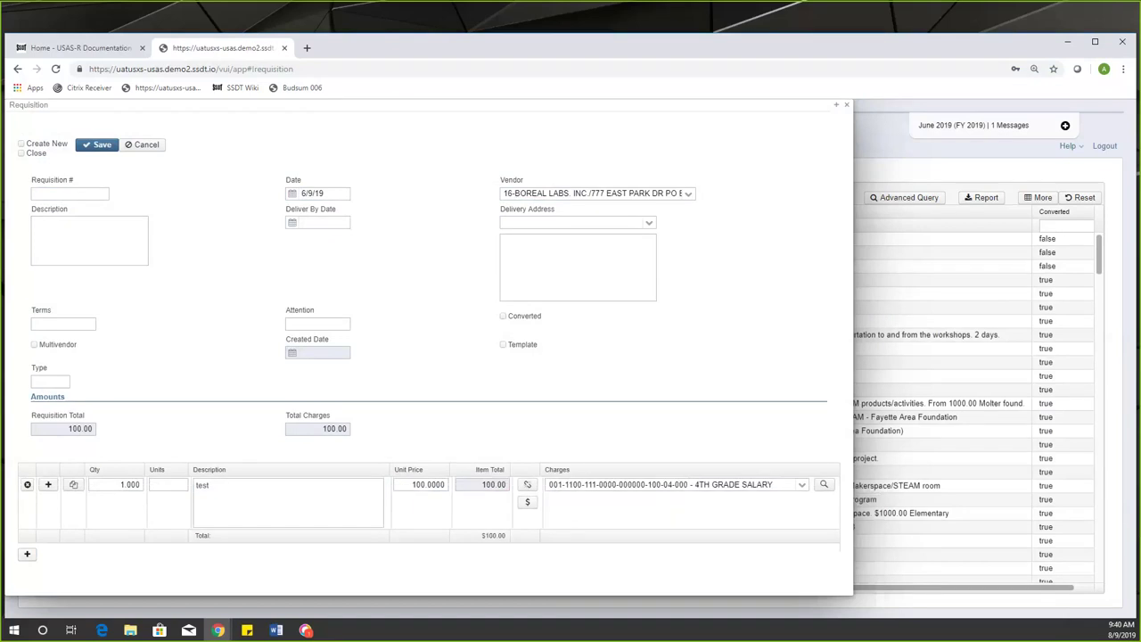
left_click(101, 146)
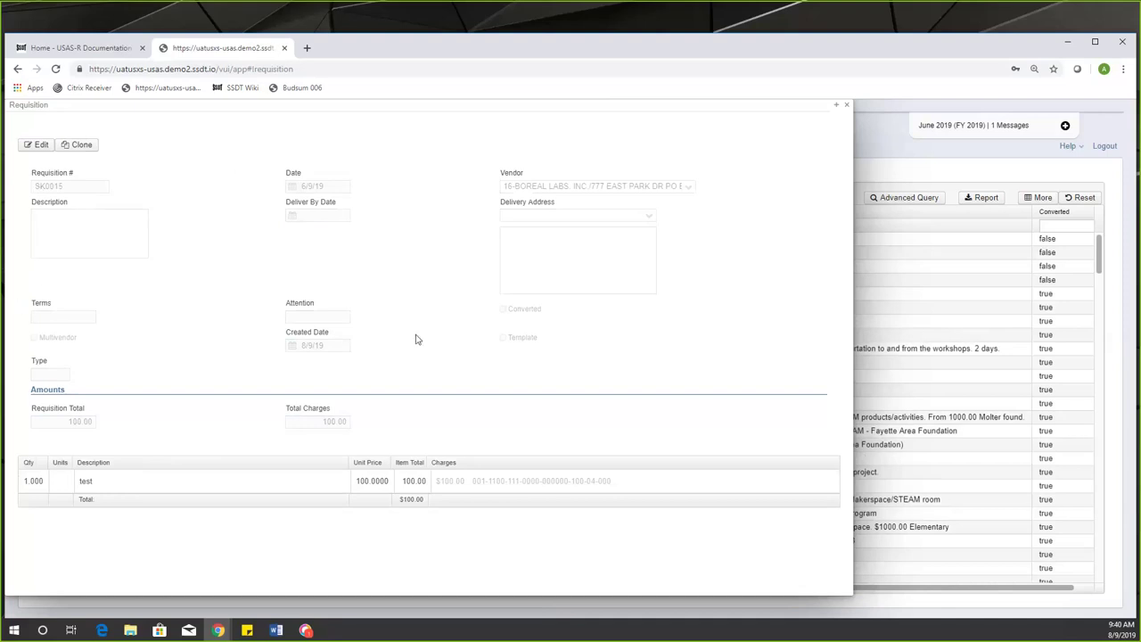
Close the saved requisition SK0015 and log out via the Transaction menu
left_click(848, 107)
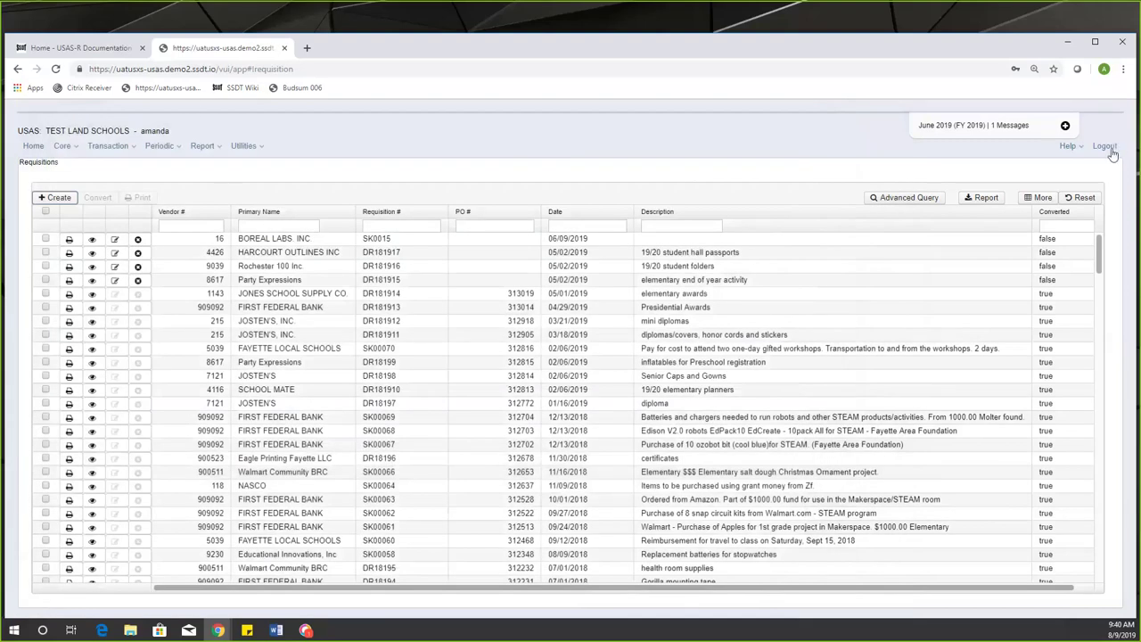
left_click(103, 149)
left_click(1107, 148)
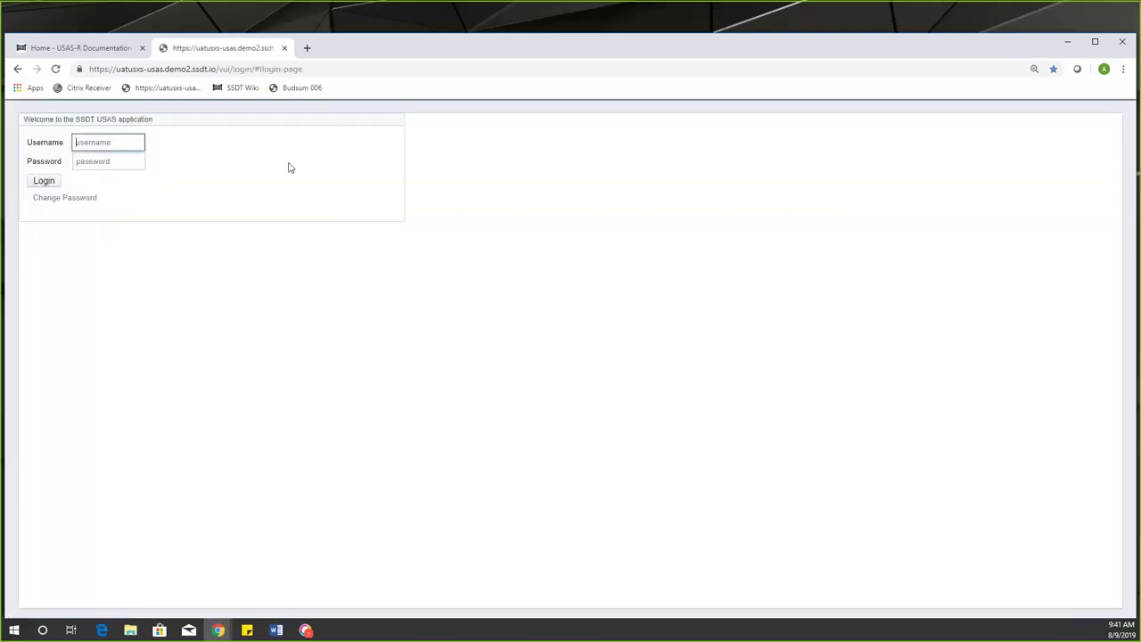
Log back into USAS-R with the administrator username and pasted account password
type("admin")
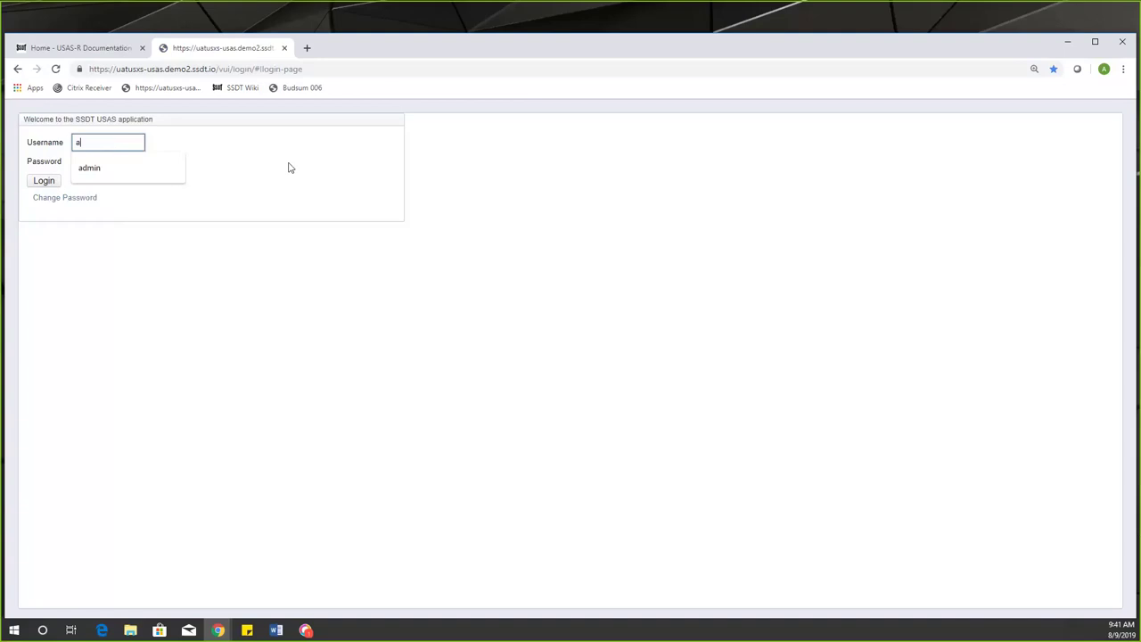
key("Tab")
key("alt+Tab")
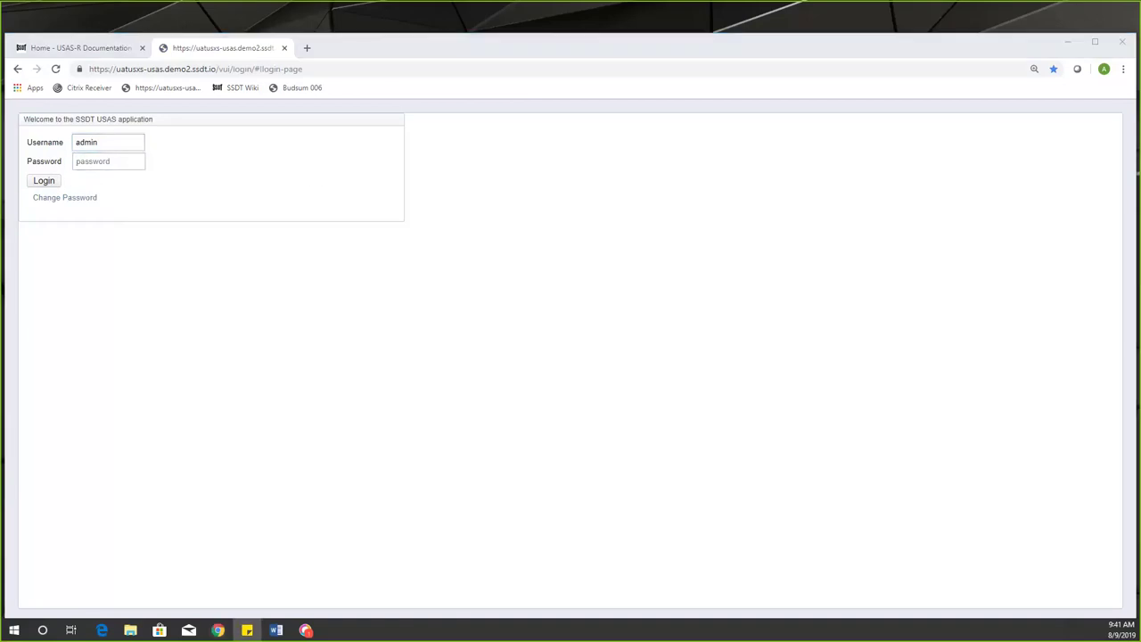
left_click(118, 161)
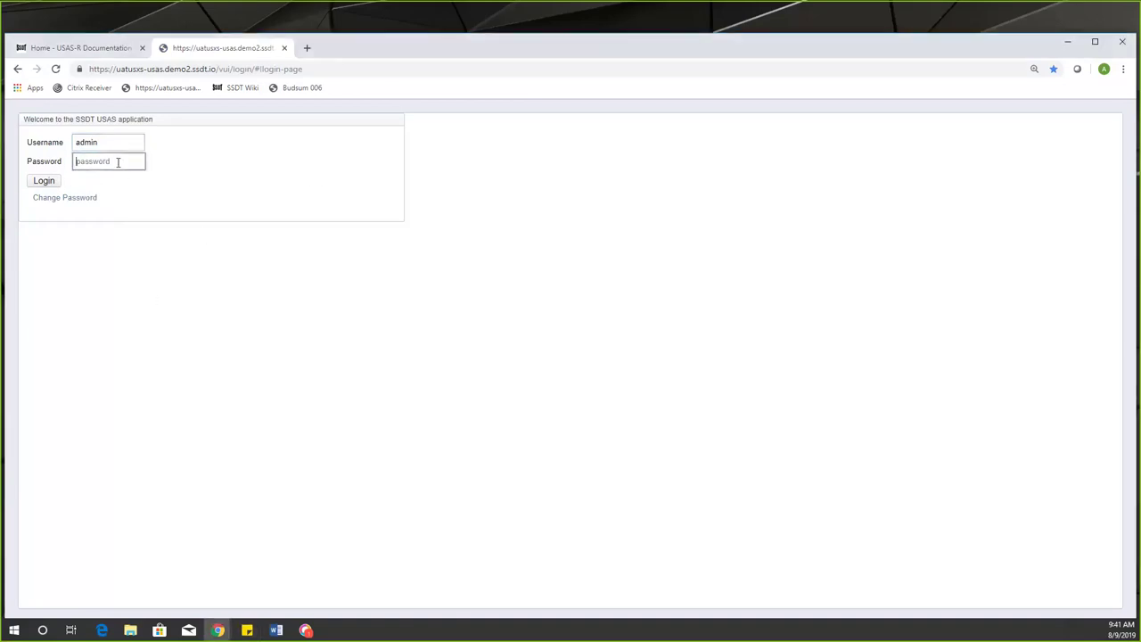
key("ctrl+v")
key("Return")
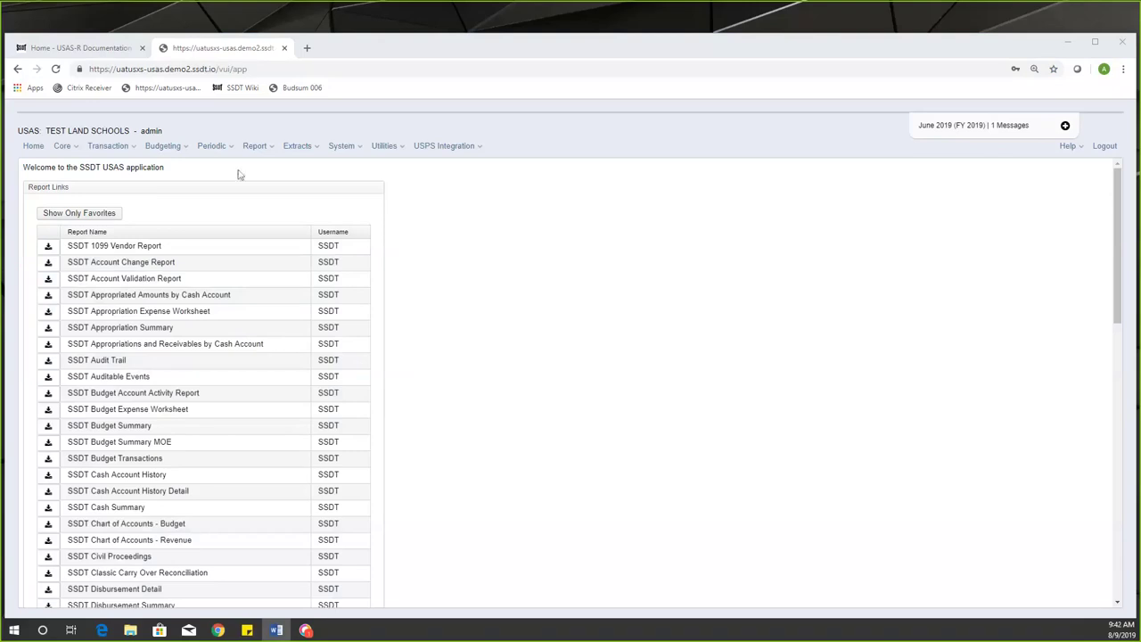
Open the AP Invoices list from the Transaction menu and click into the PO # filter
left_click(102, 150)
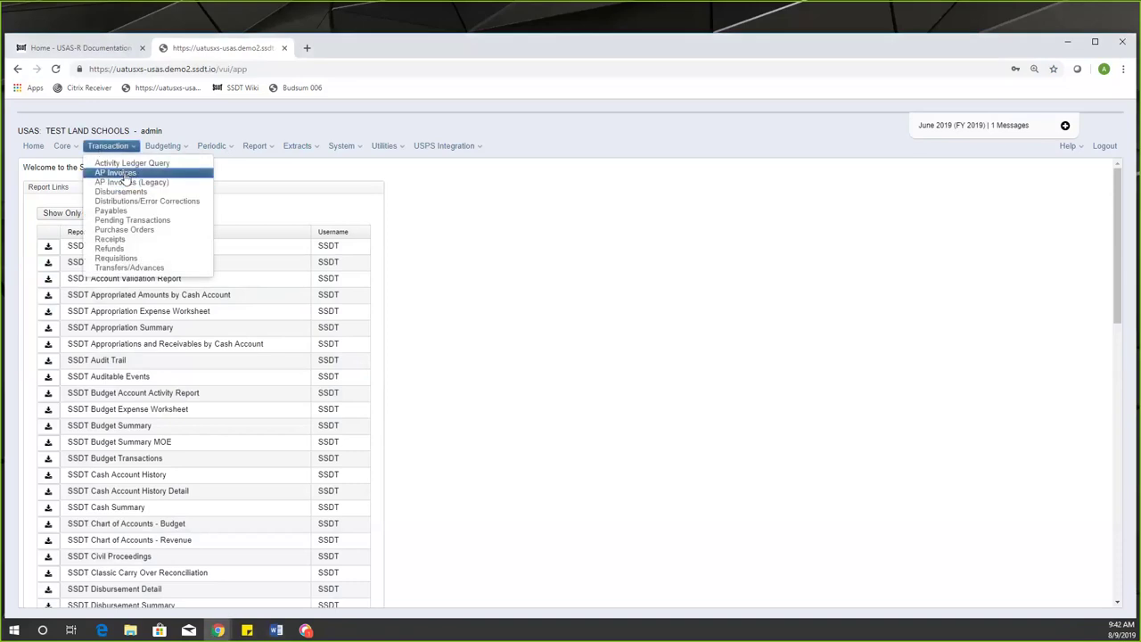
left_click(126, 174)
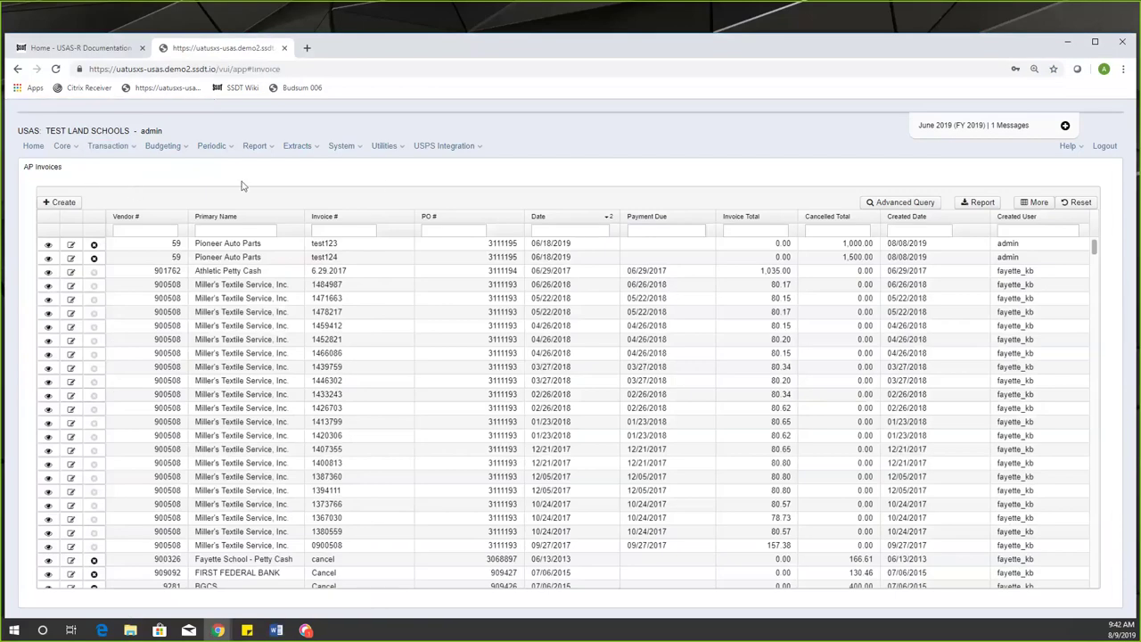
left_click(106, 148)
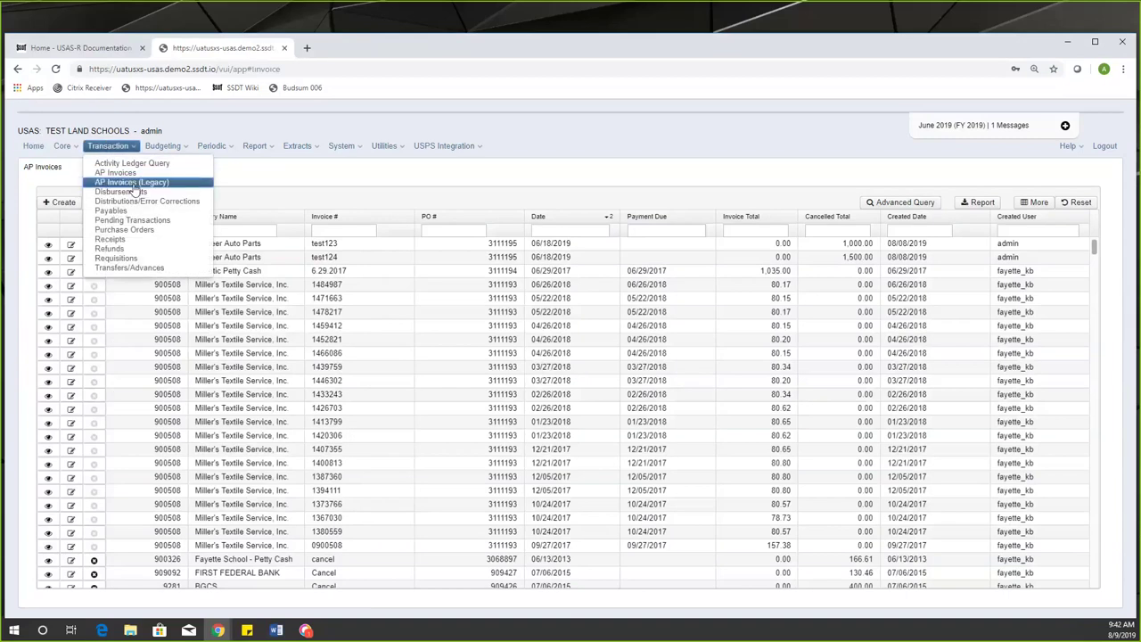
left_click(123, 174)
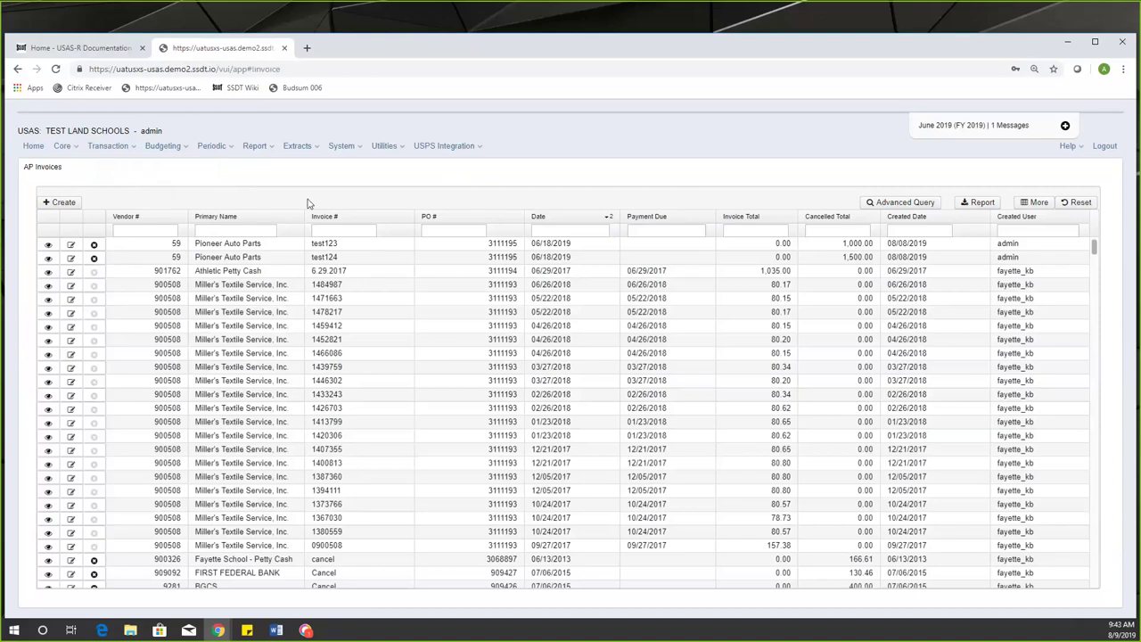
left_click(443, 232)
key("alt+Tab")
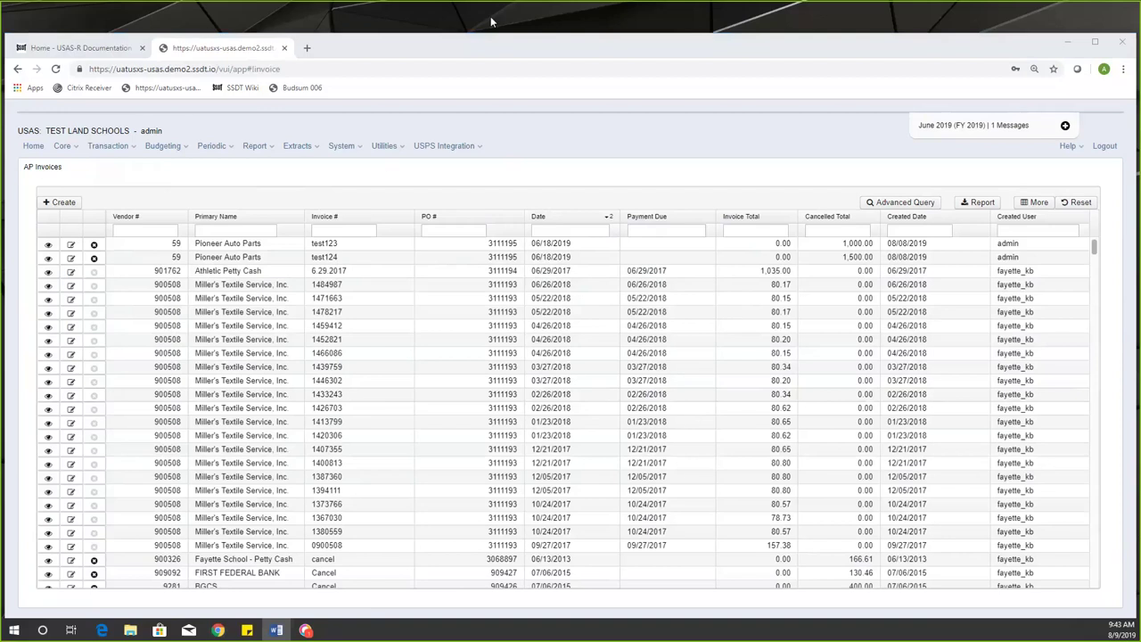
Create an invoice from Miguel's Trucking purchase order 313022 in the Purchase Orders list
left_click(106, 150)
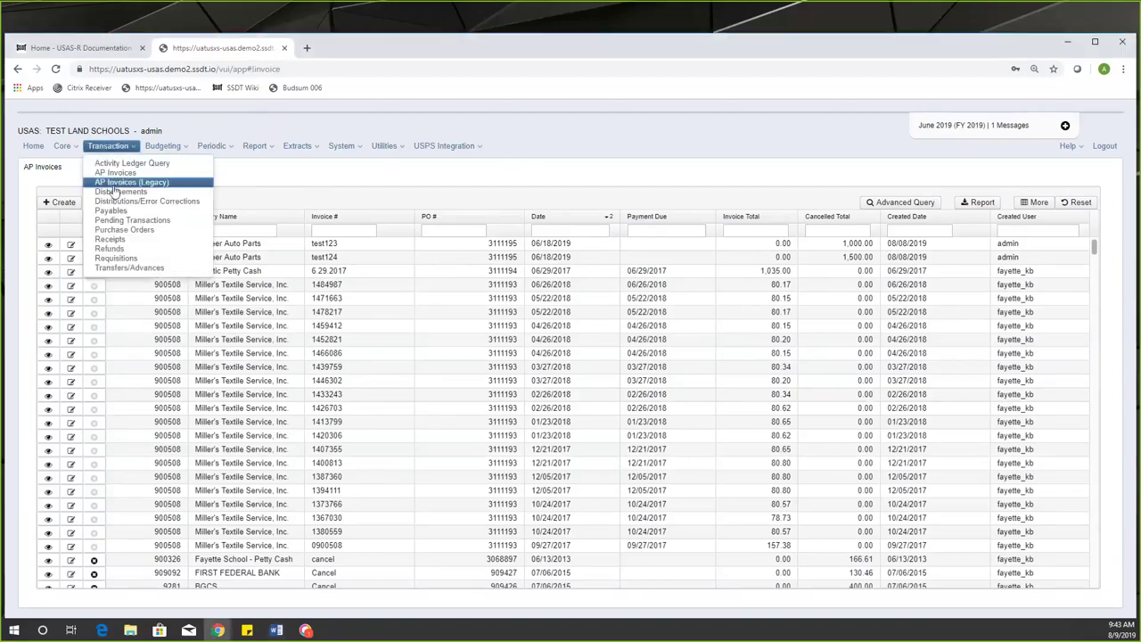
left_click(121, 231)
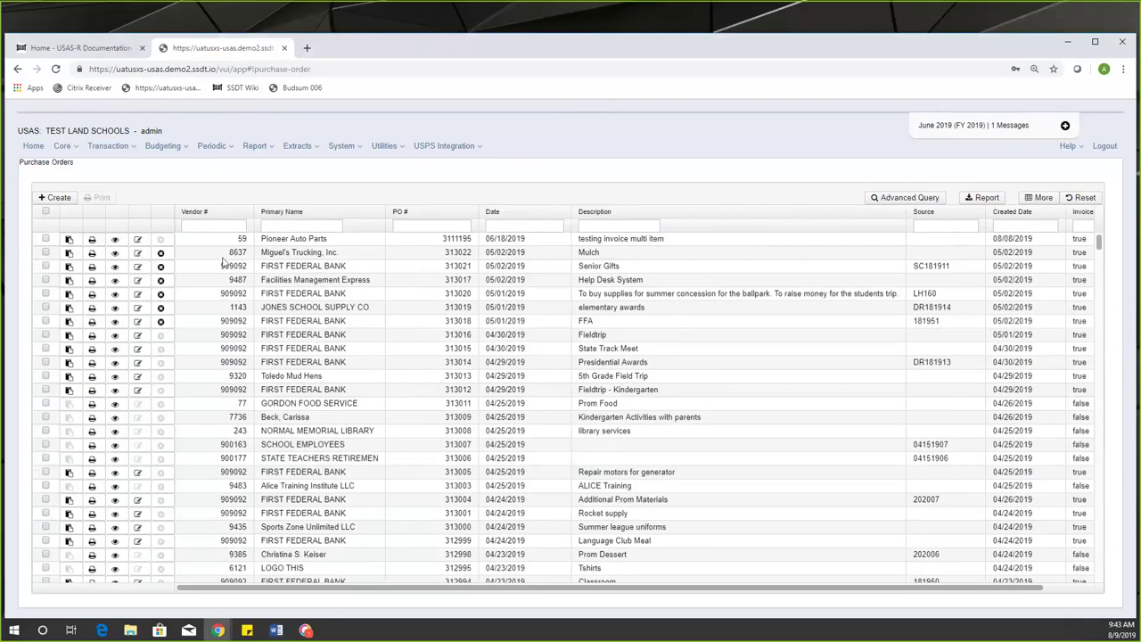
left_click(69, 253)
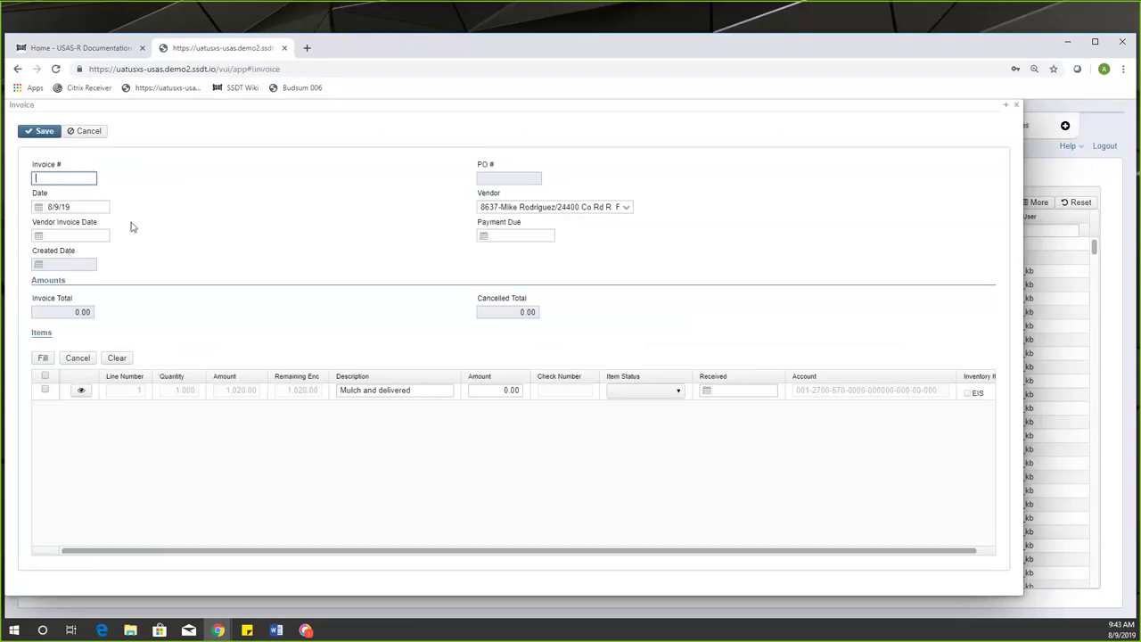
Set the invoice number to asf0011 and change the invoice date to 6/9/19
type("asf0010")
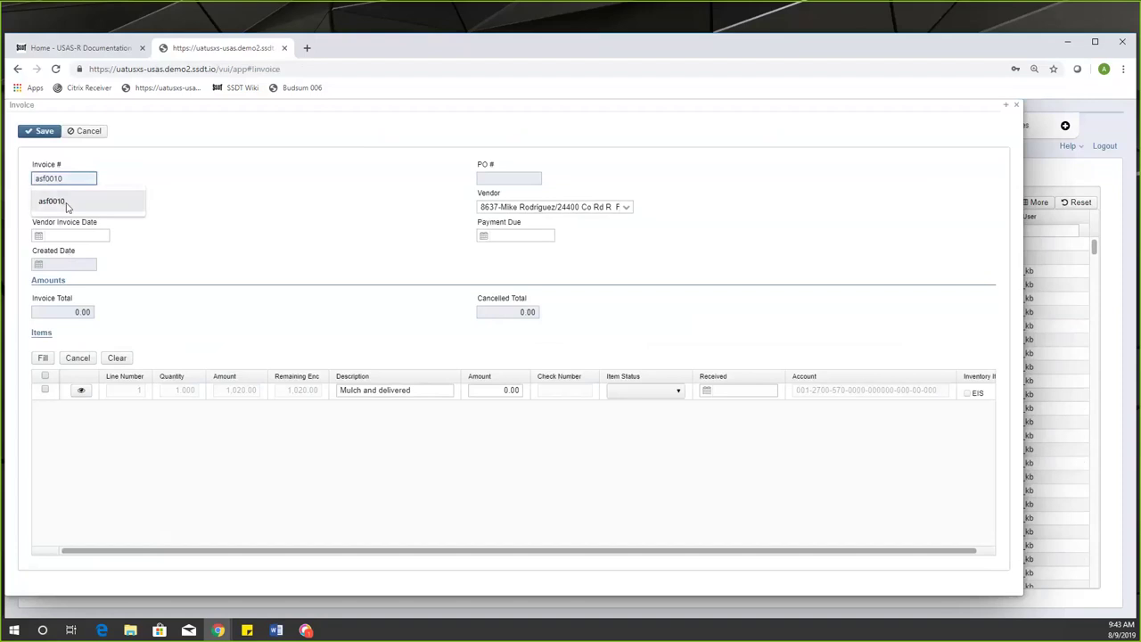
left_click(64, 201)
key("BackSpace")
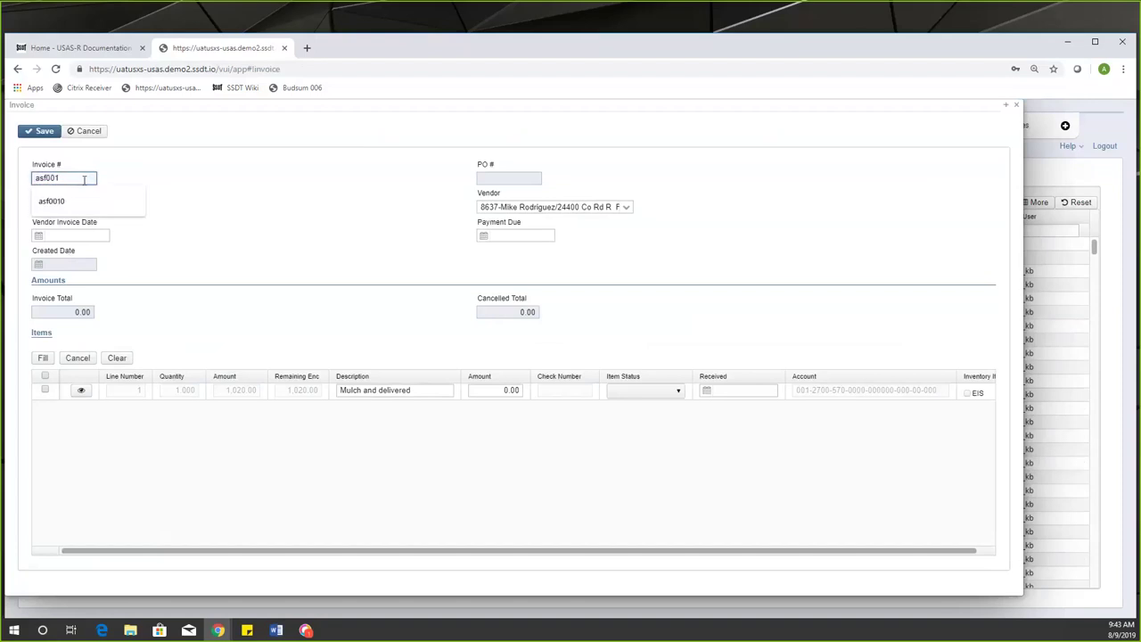
type("11")
key("Tab")
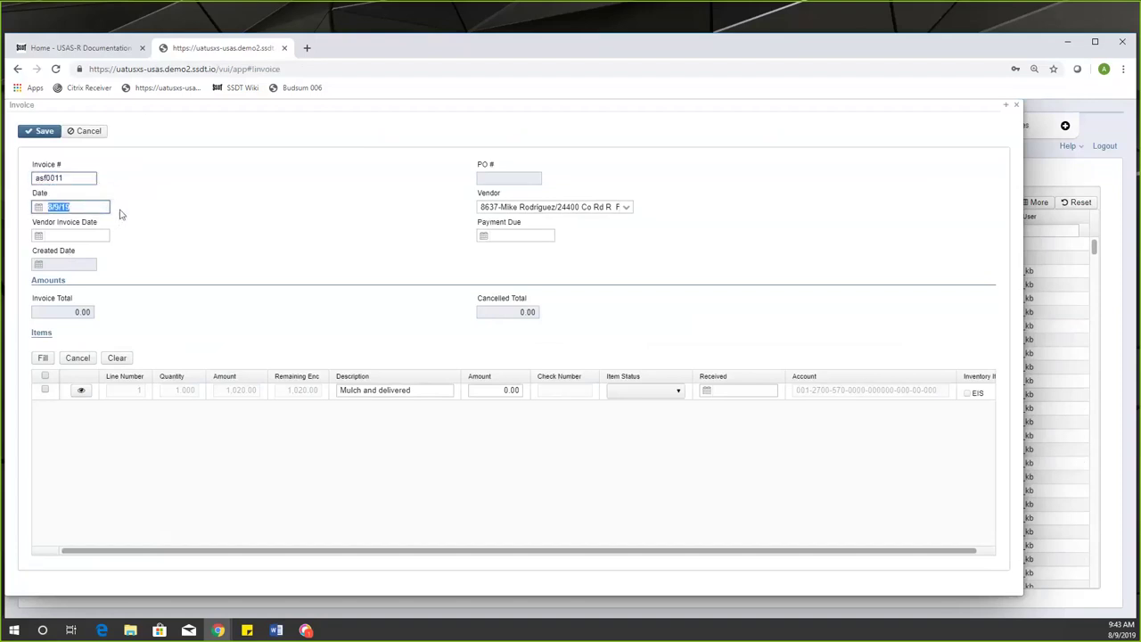
left_click(53, 211)
key("BackSpace")
type("6")
left_click(93, 237)
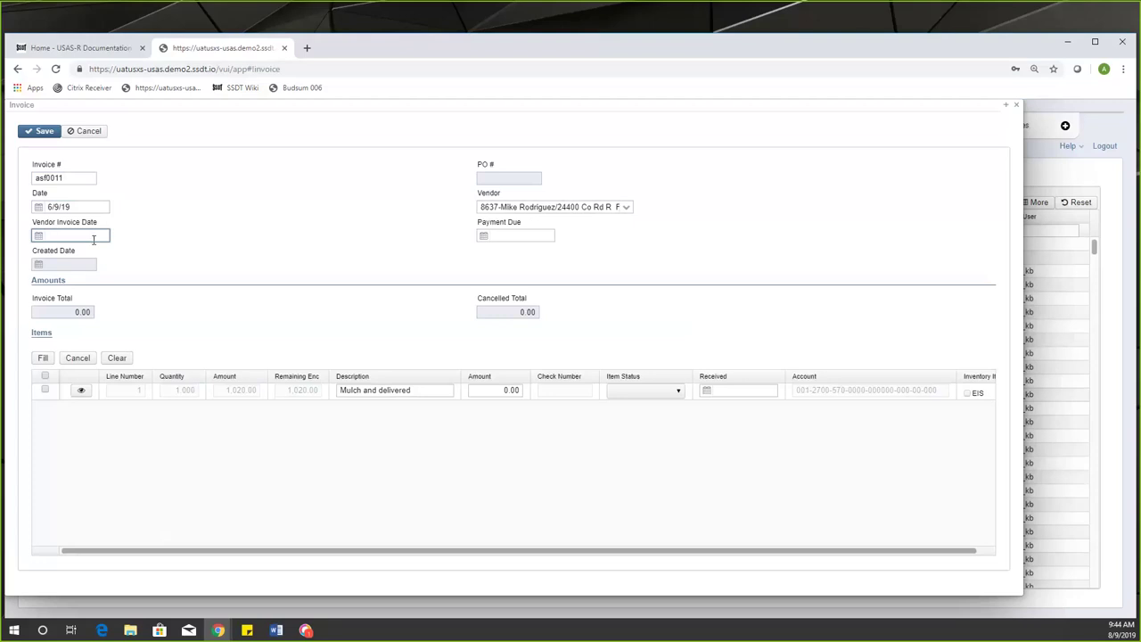
left_click(79, 206)
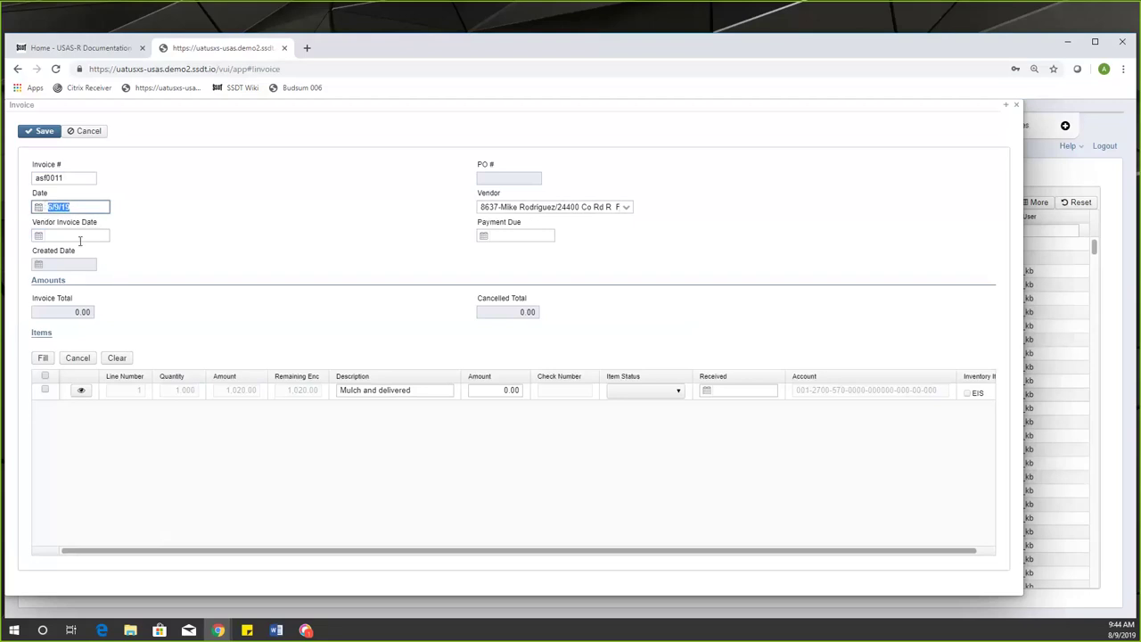
left_click(80, 238)
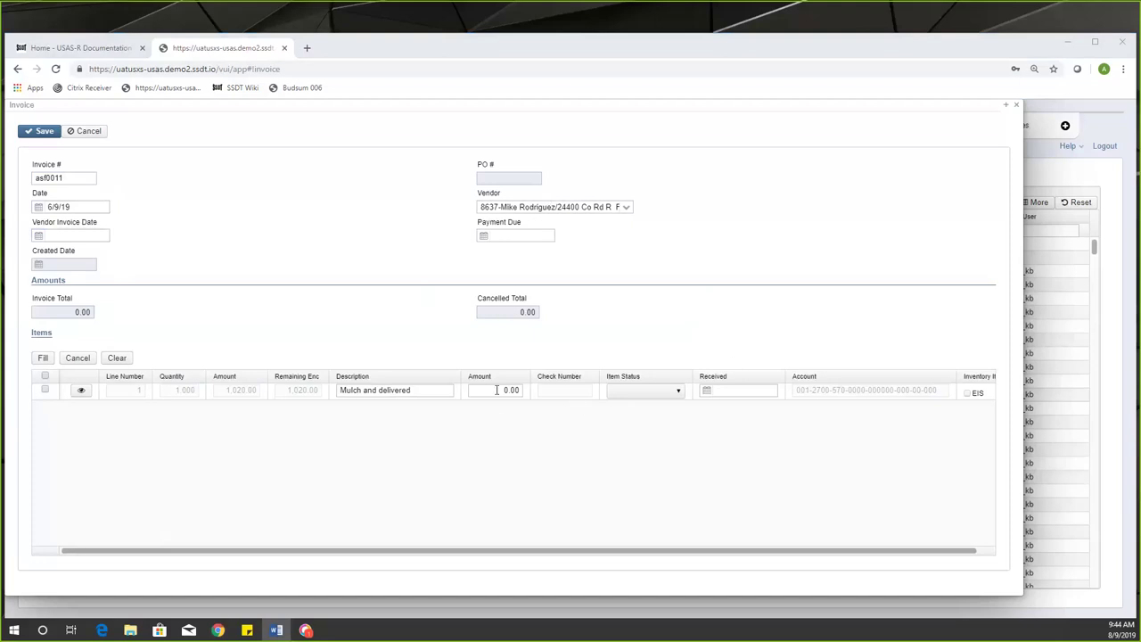
Enter 100.00 as the Mulch and delivered line amount and mark the item Partial
left_click(535, 392)
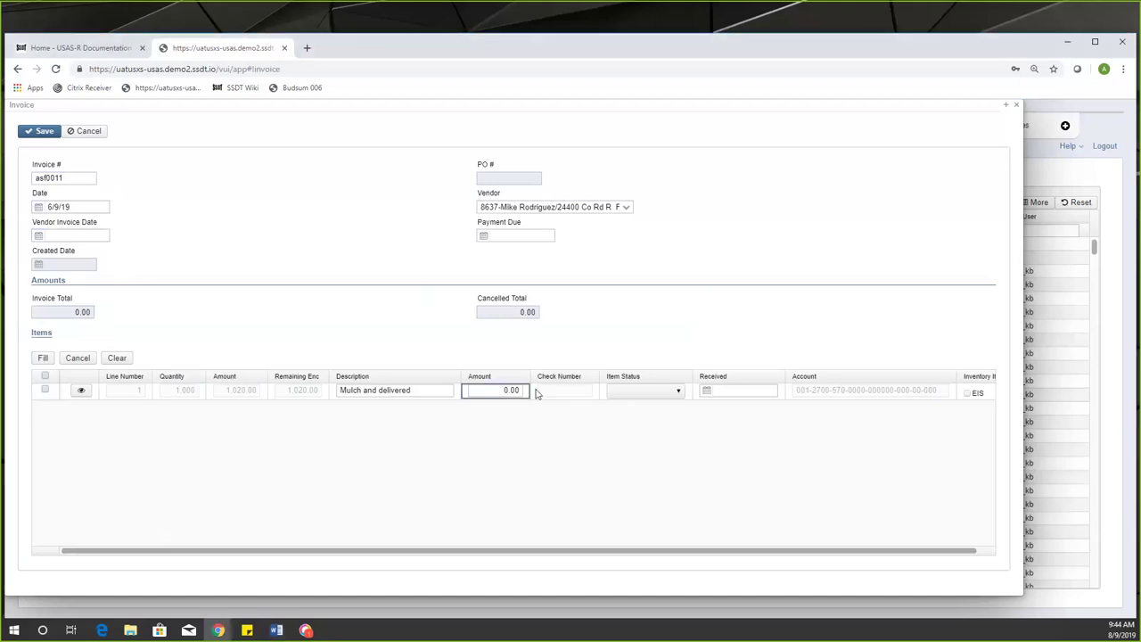
left_click(519, 390)
type("0")
key("BackSpace")
type("100")
left_click(676, 393)
left_click(667, 412)
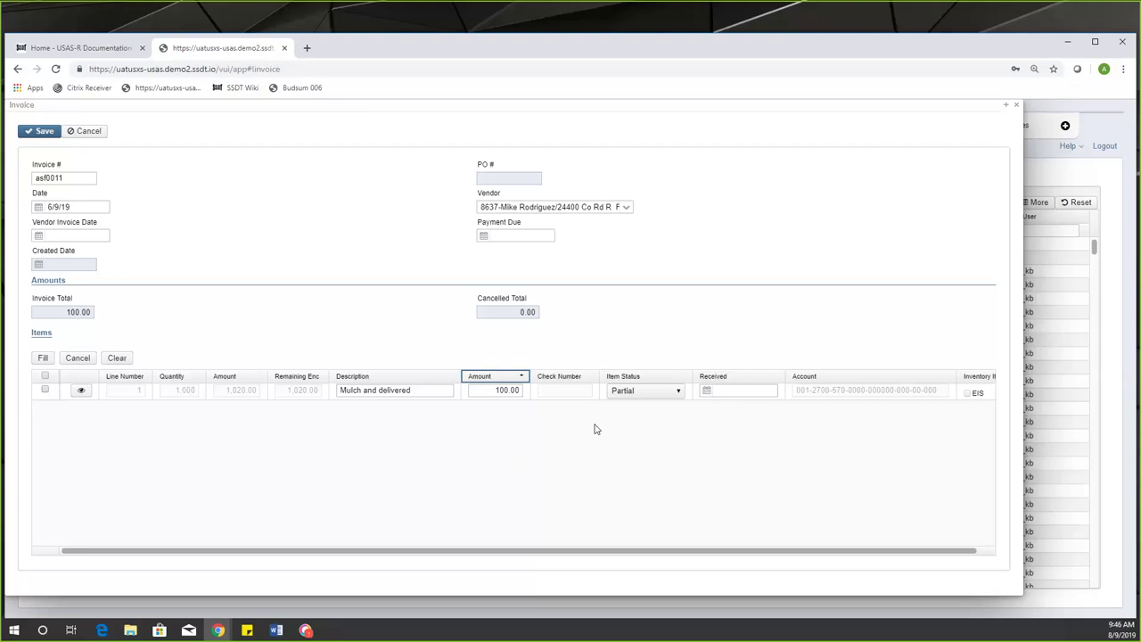
left_click(482, 390)
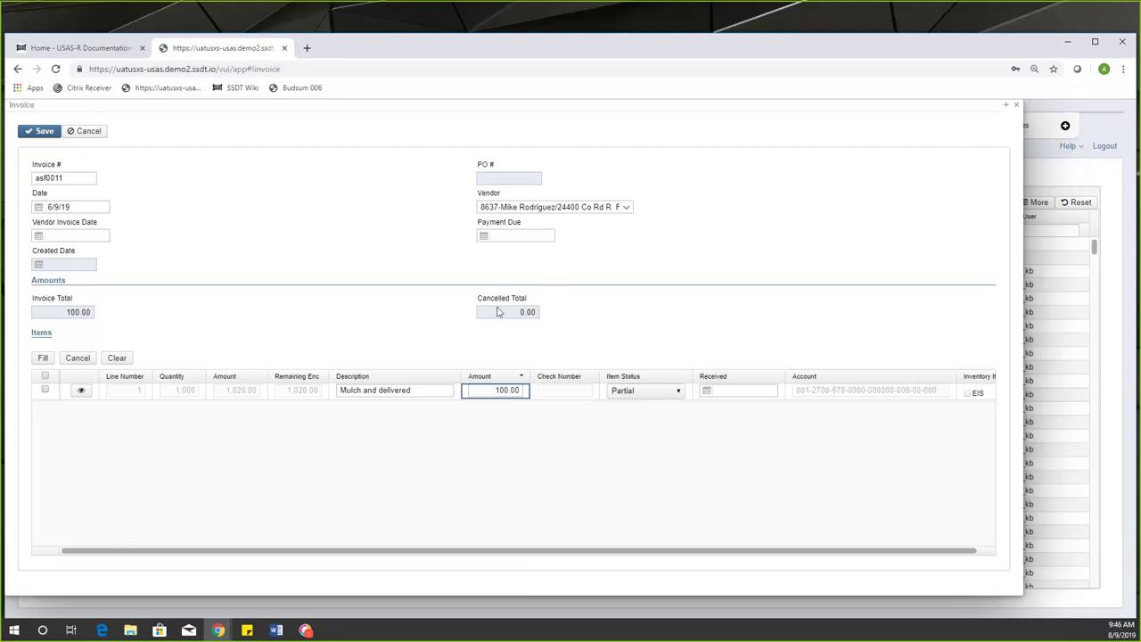
Change the Mulch and delivered line amount from 100.00 to 200.00
double_click(499, 390)
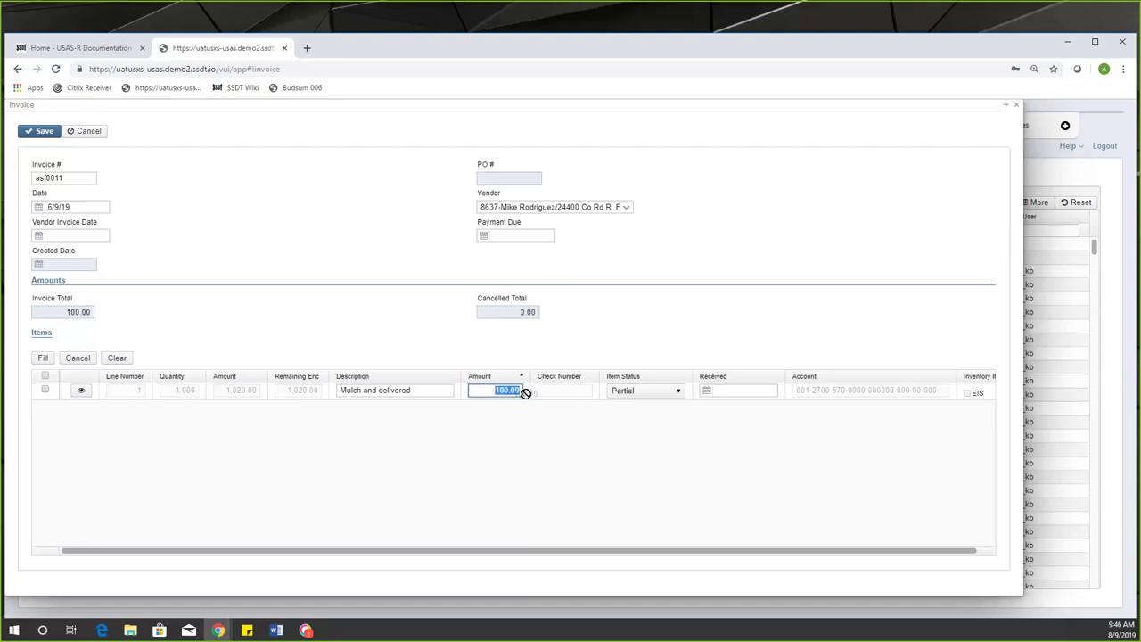
type("200.00")
left_click(533, 397)
Save invoice asf0011 and close the invoice window
key("alt+Tab")
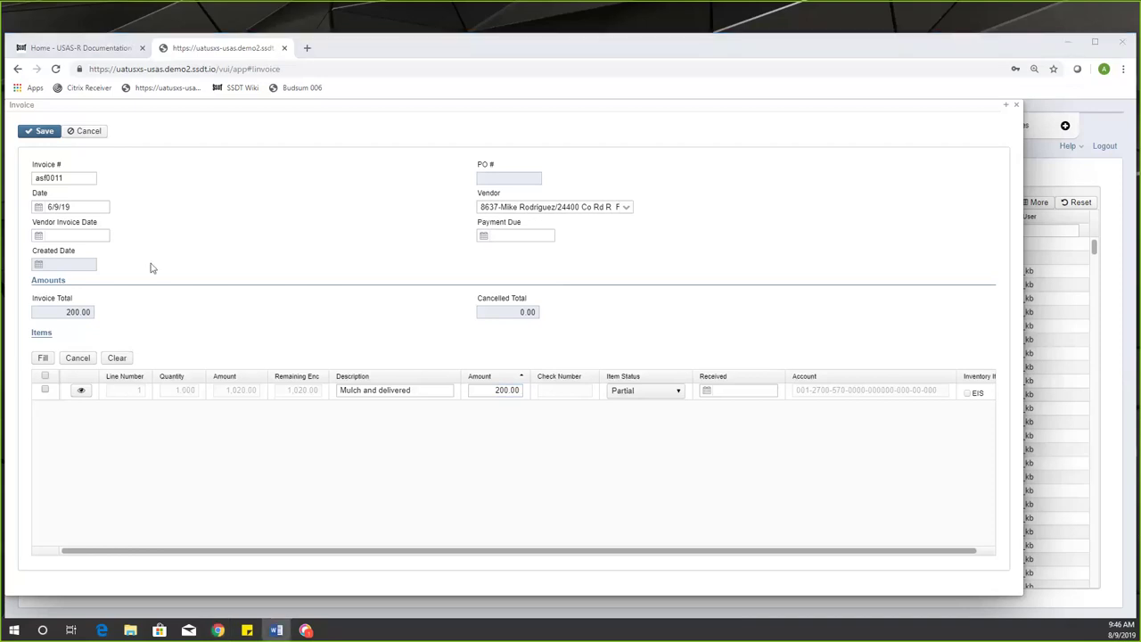
left_click(43, 134)
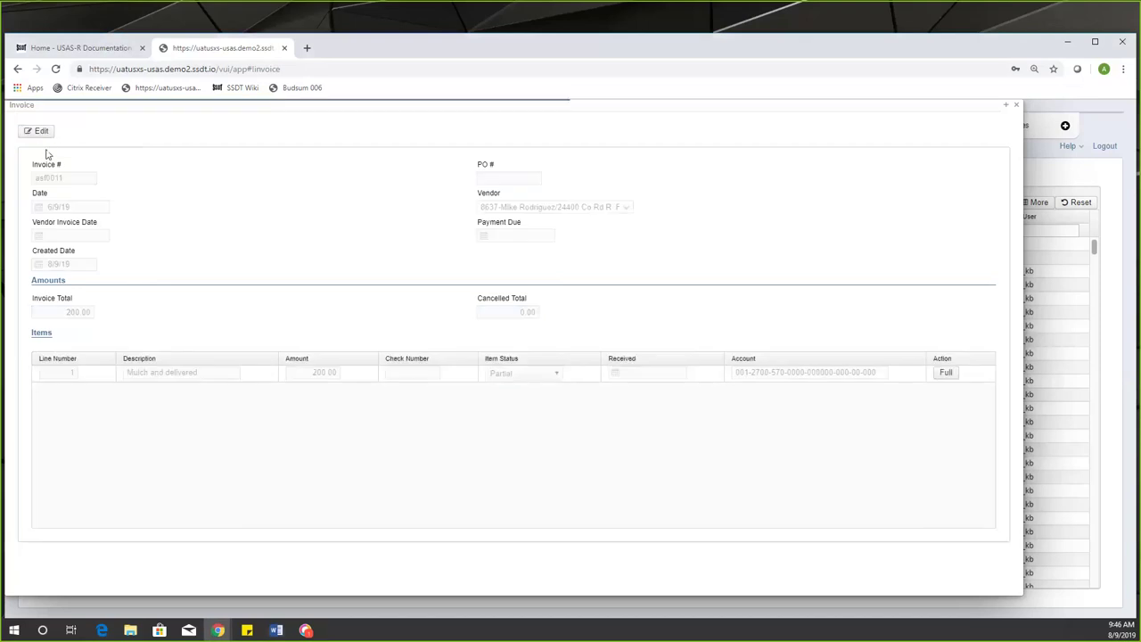
key("alt+Tab")
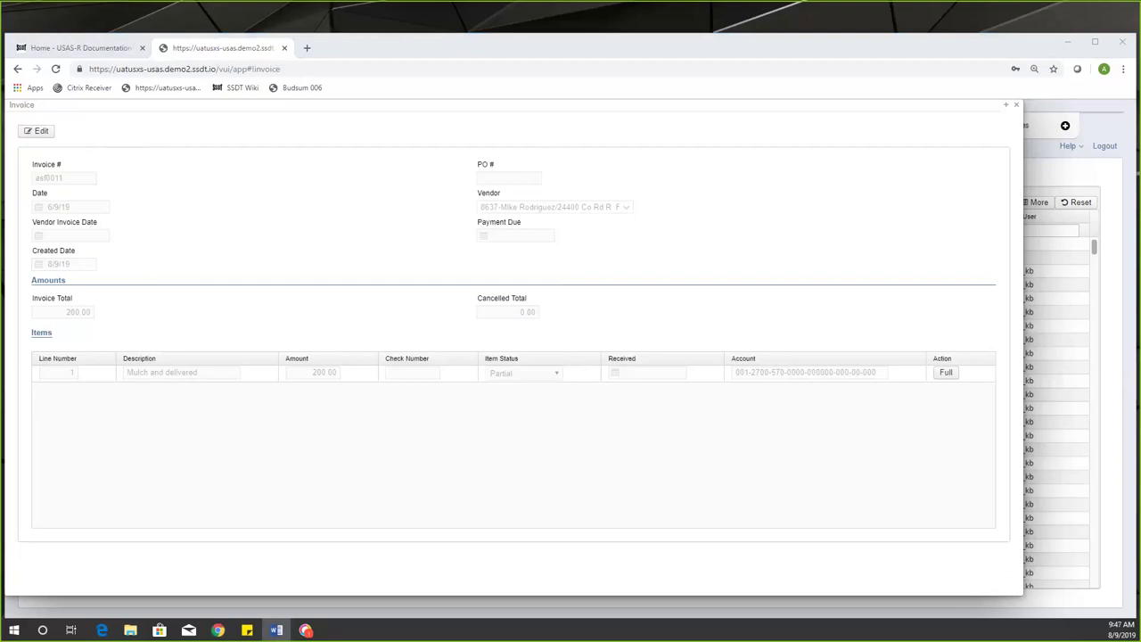
left_click(1021, 110)
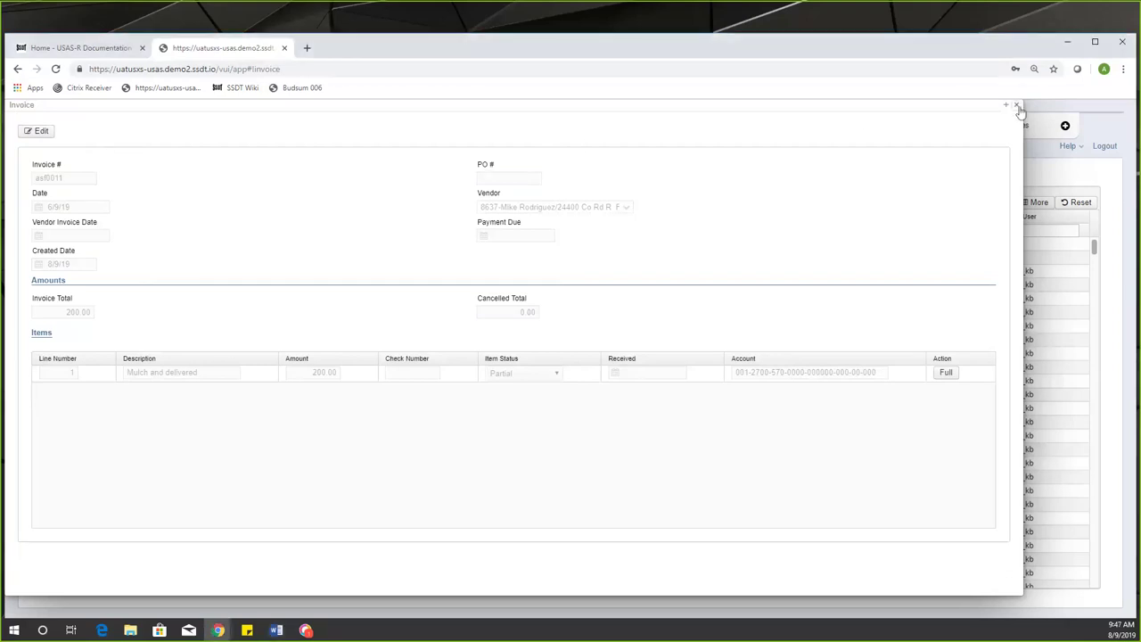
left_click(1019, 107)
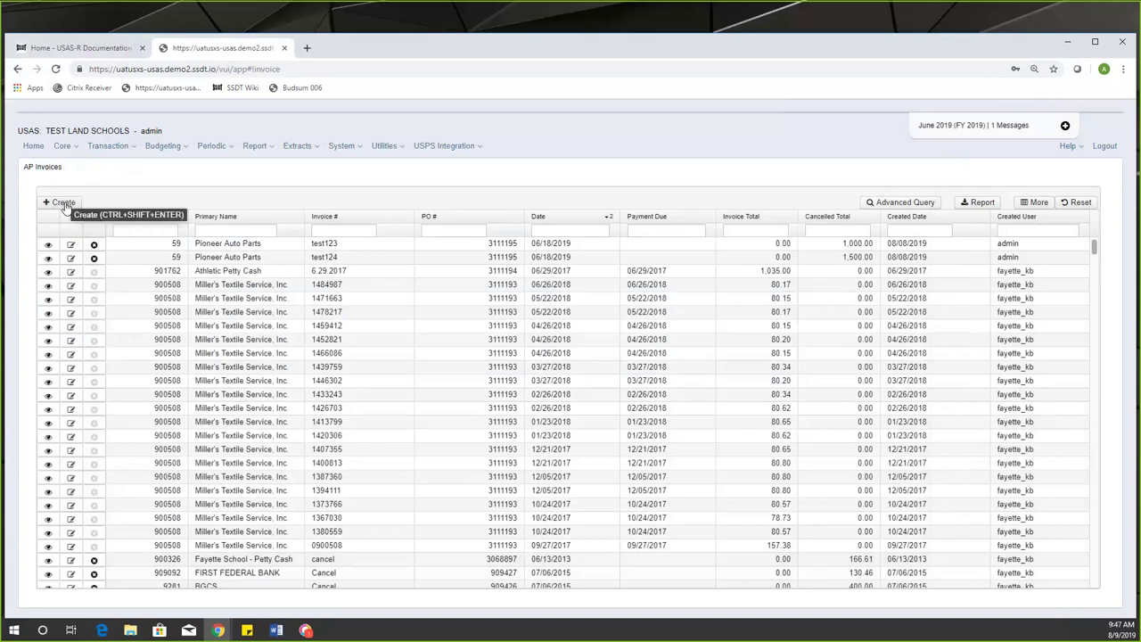
Close the Invoice (PO #) popup without creating an invoice, returning to AP Invoices
left_click(63, 205)
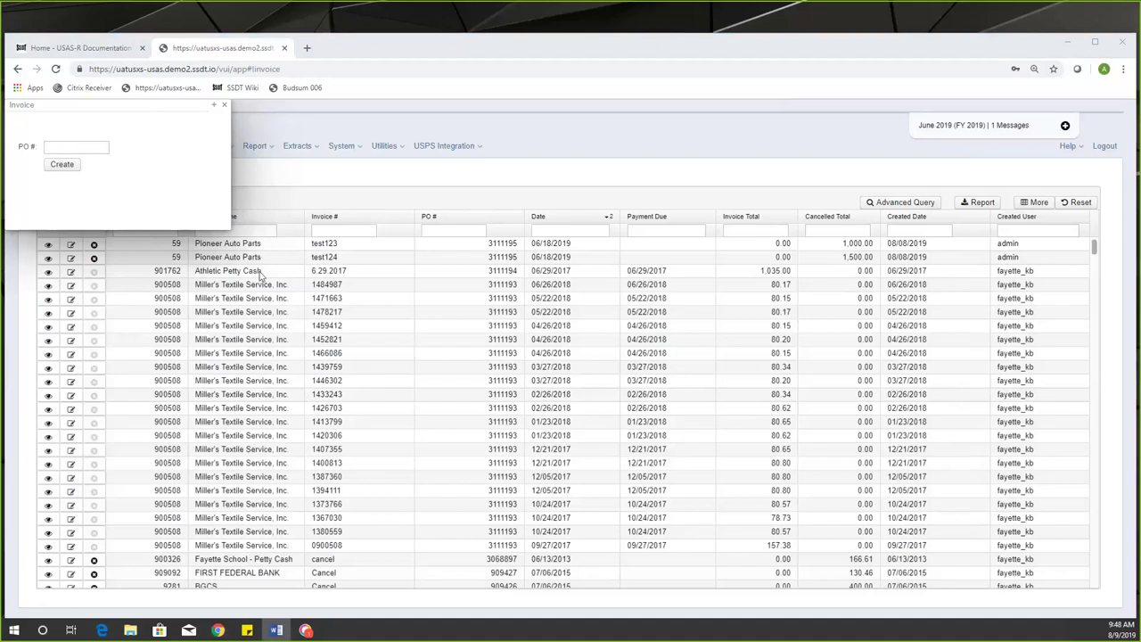
left_click(225, 105)
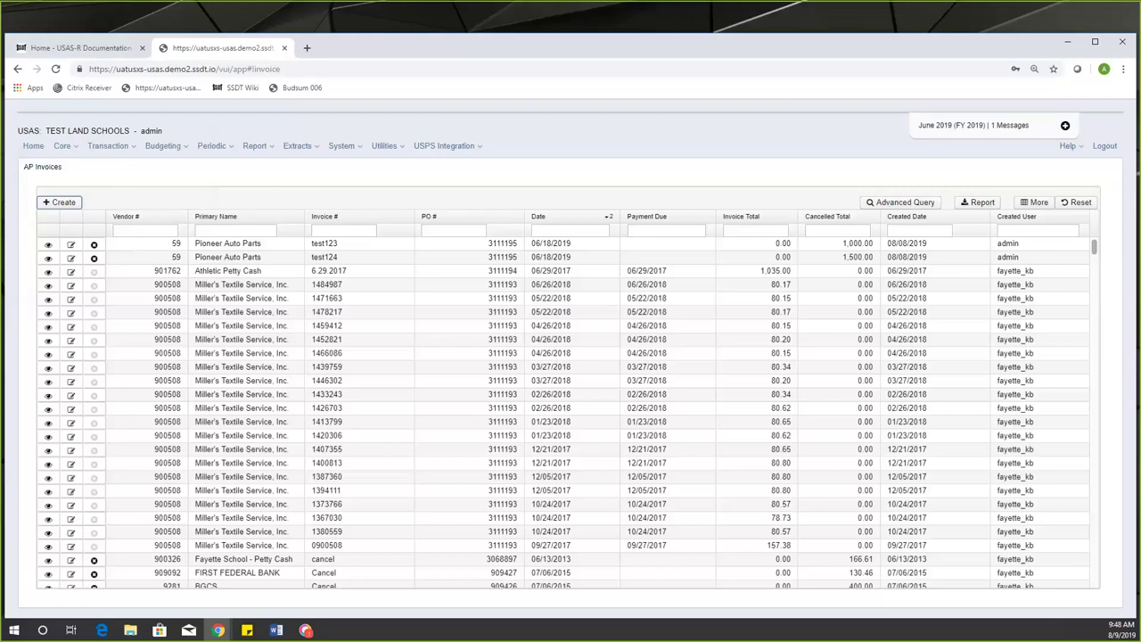
Filter Core > Accounts cash accounts to fund 439 and open 439-9019's details
left_click(60, 148)
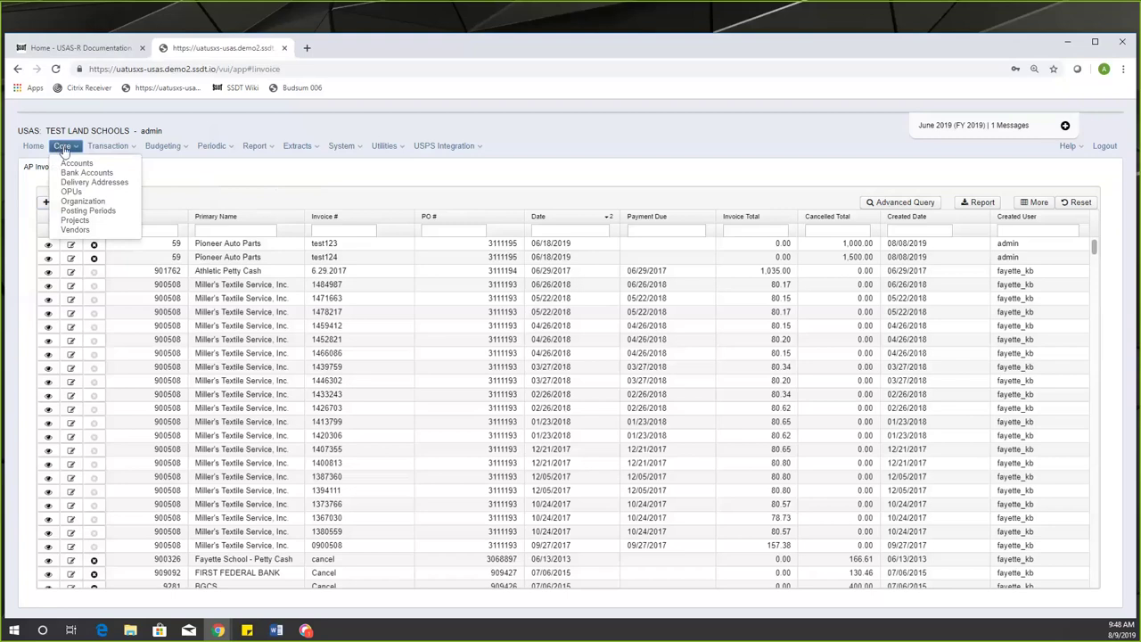
left_click(73, 166)
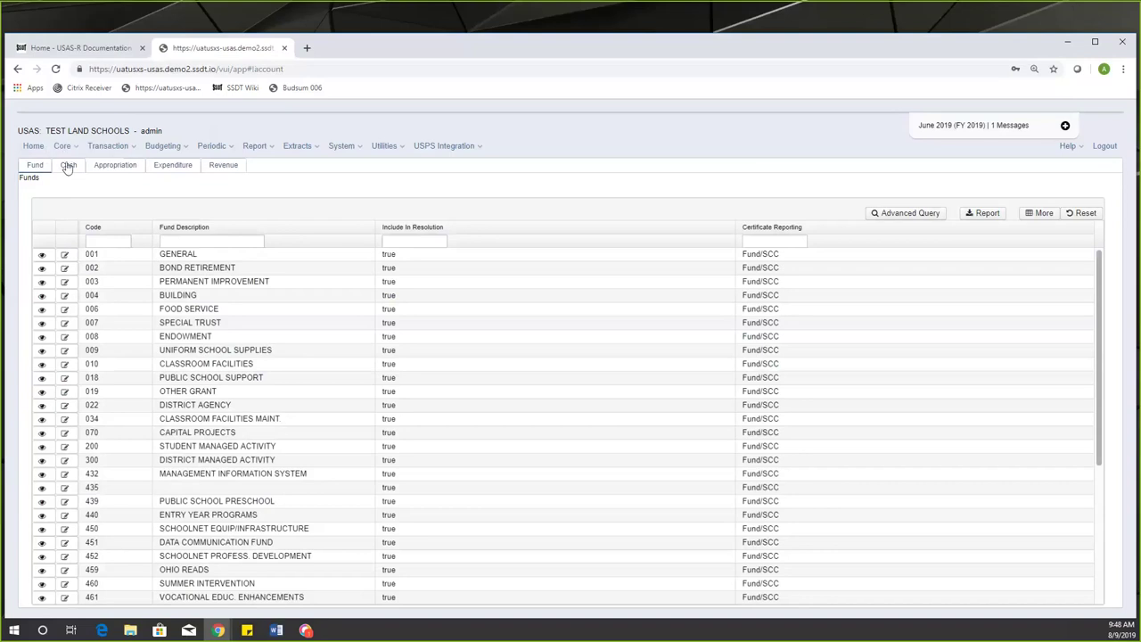
left_click(70, 167)
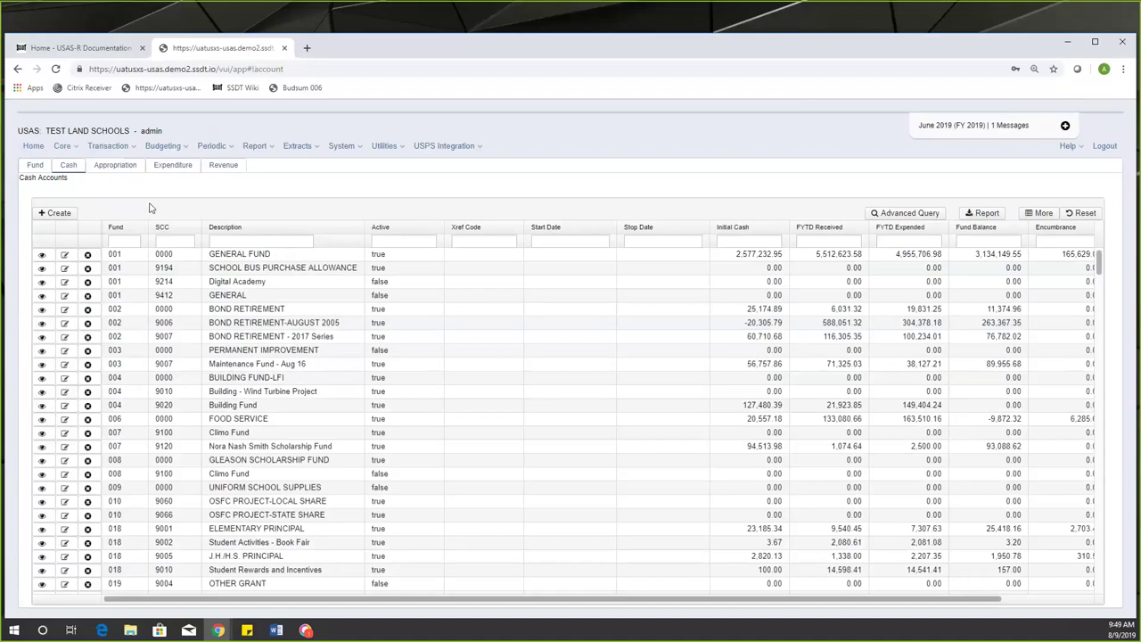
left_click(132, 242)
type("439")
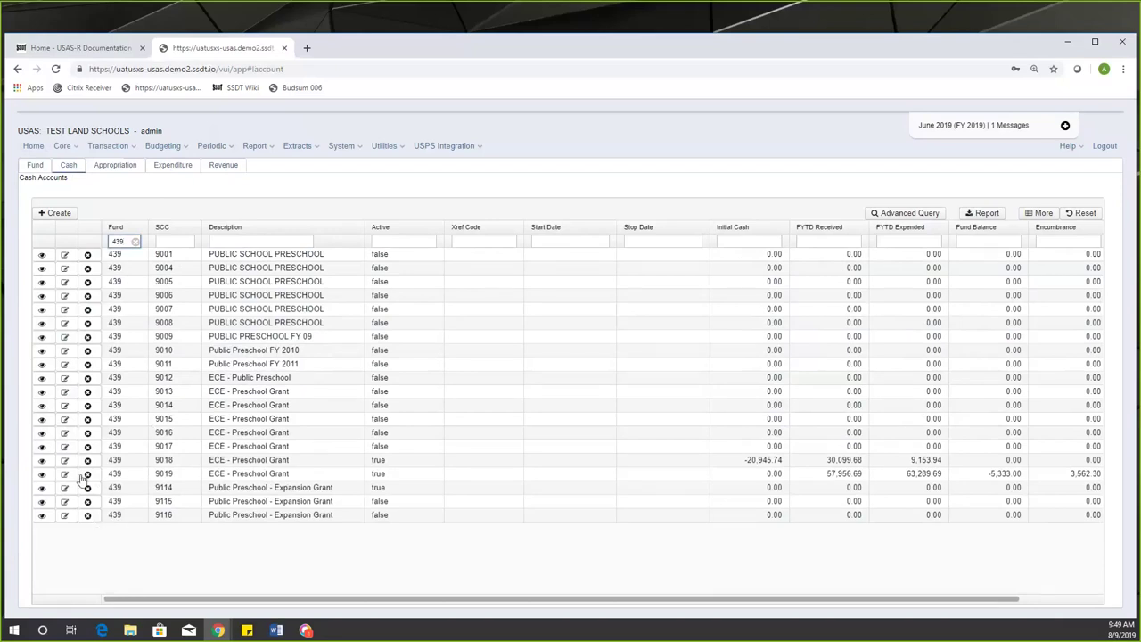
left_click(41, 473)
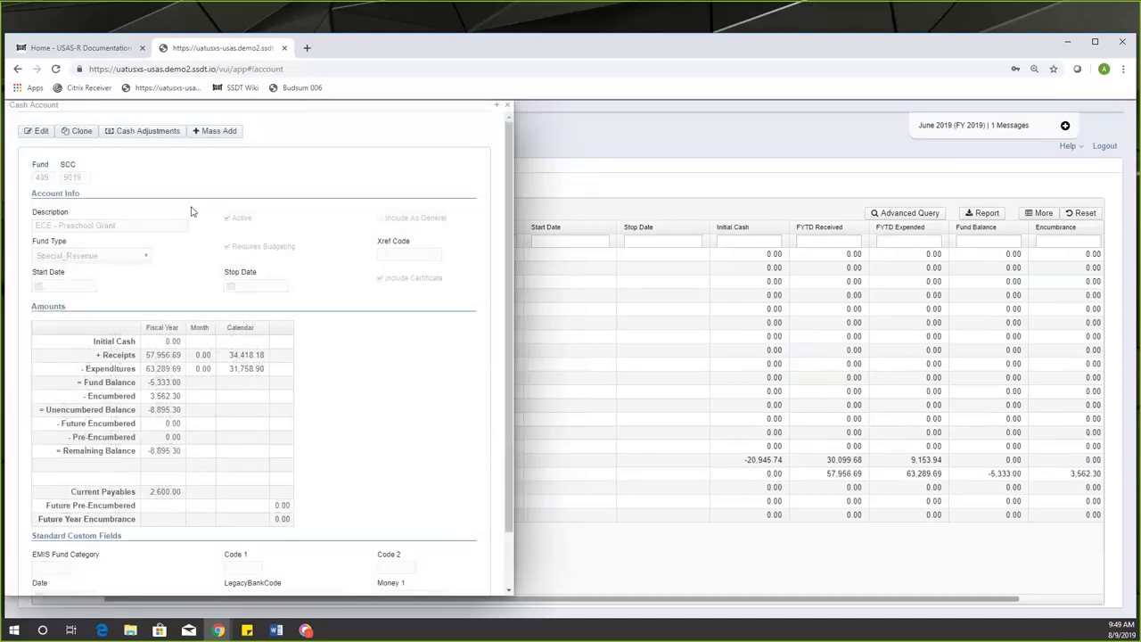
Mass-add cash account 439-9019 to new SCC 9020 and dismiss the created-account messages
left_click(215, 140)
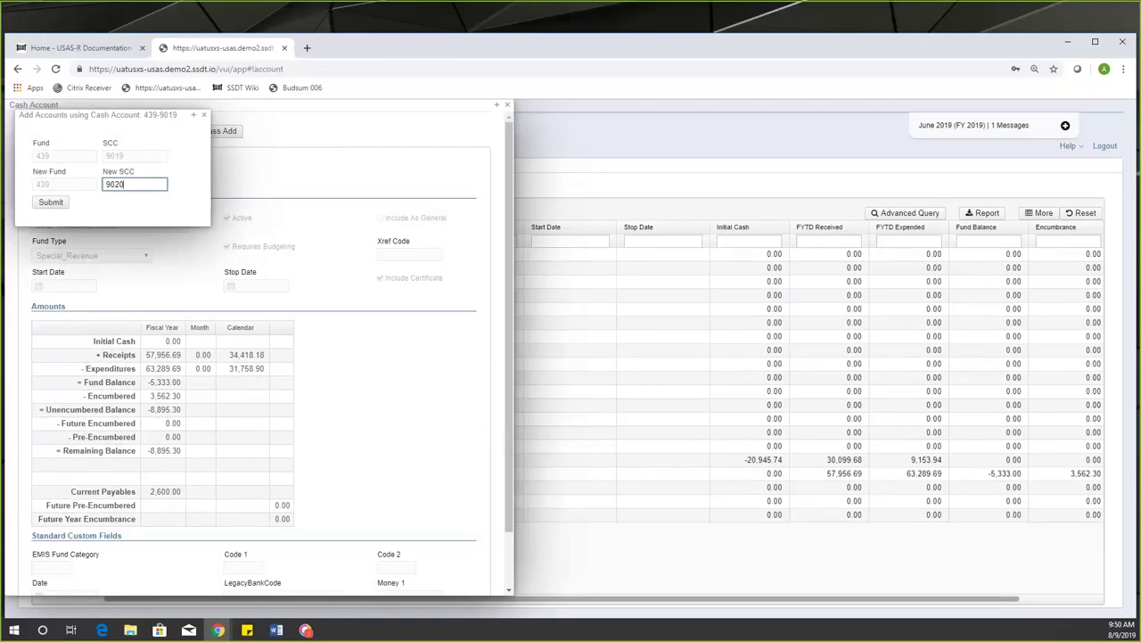
left_click(51, 204)
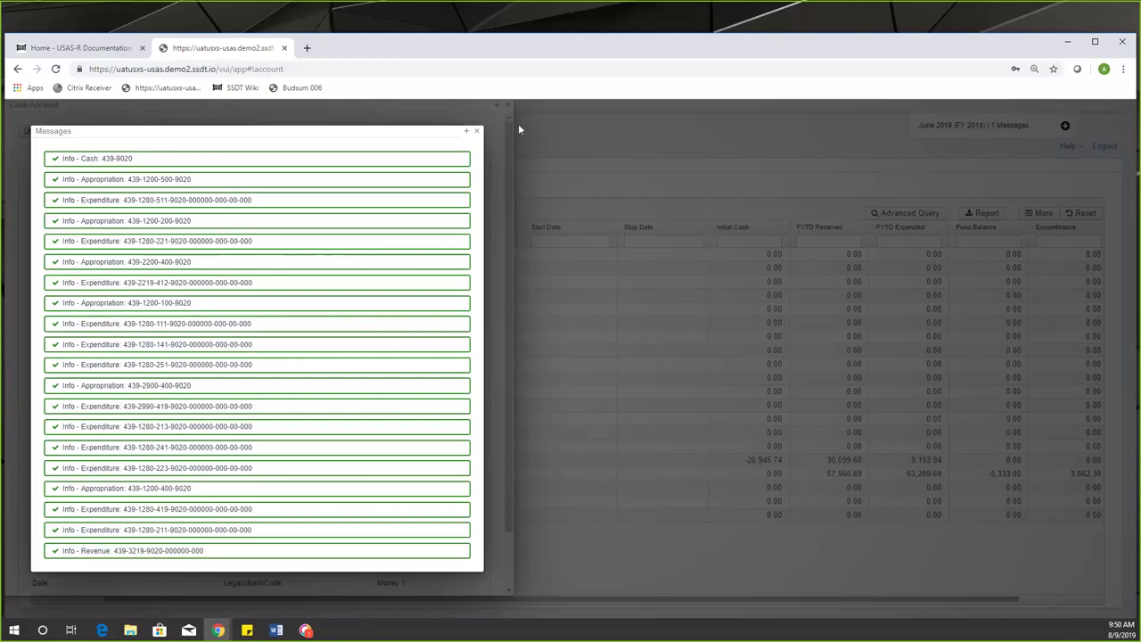
left_click(477, 133)
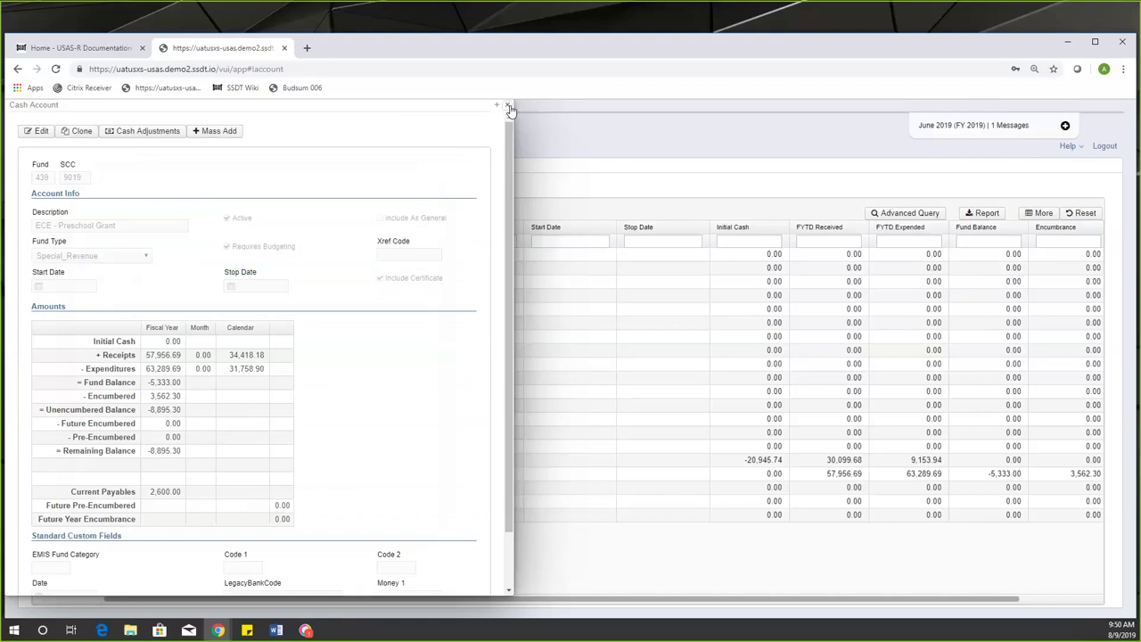
Close the cash account details and filter the Expenditure Accounts list by fund and SCC 9020
left_click(508, 106)
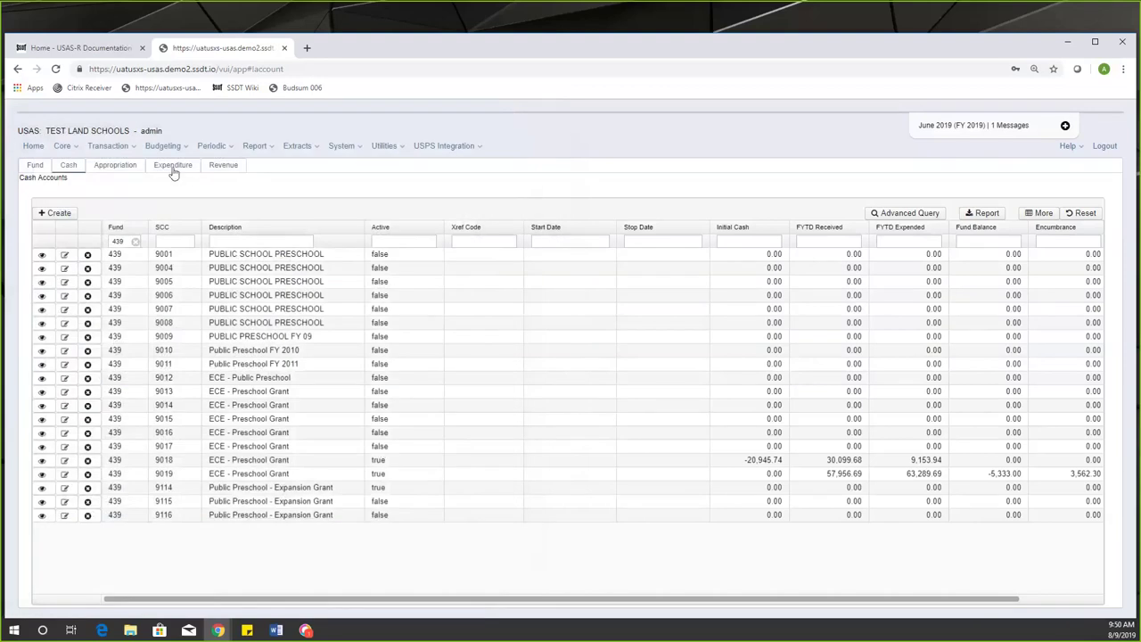
left_click(174, 168)
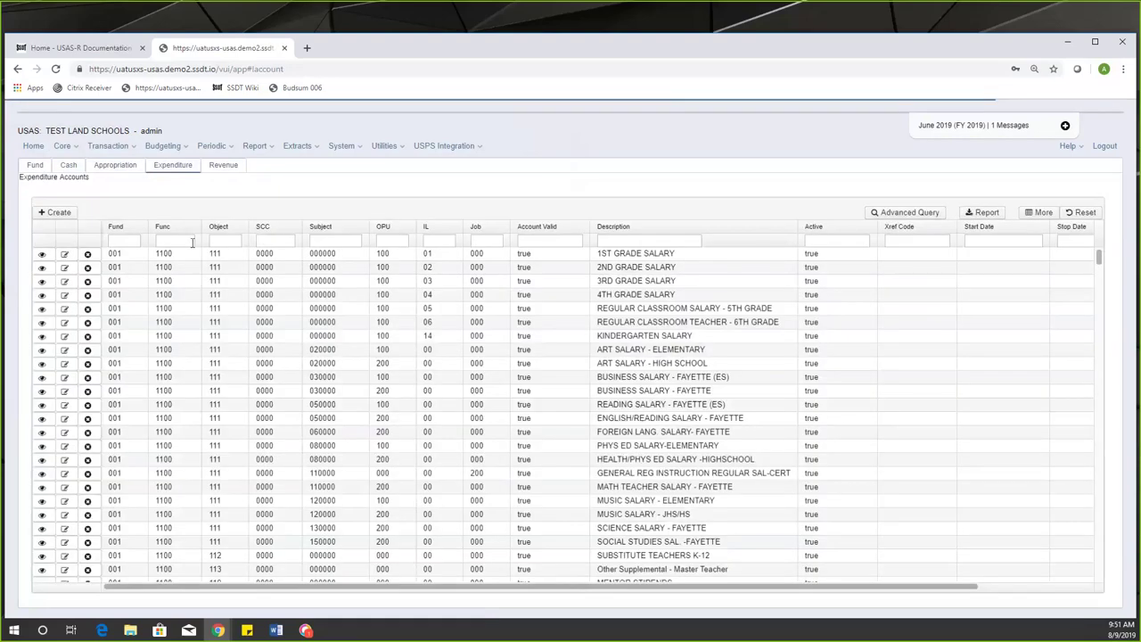
left_click(134, 244)
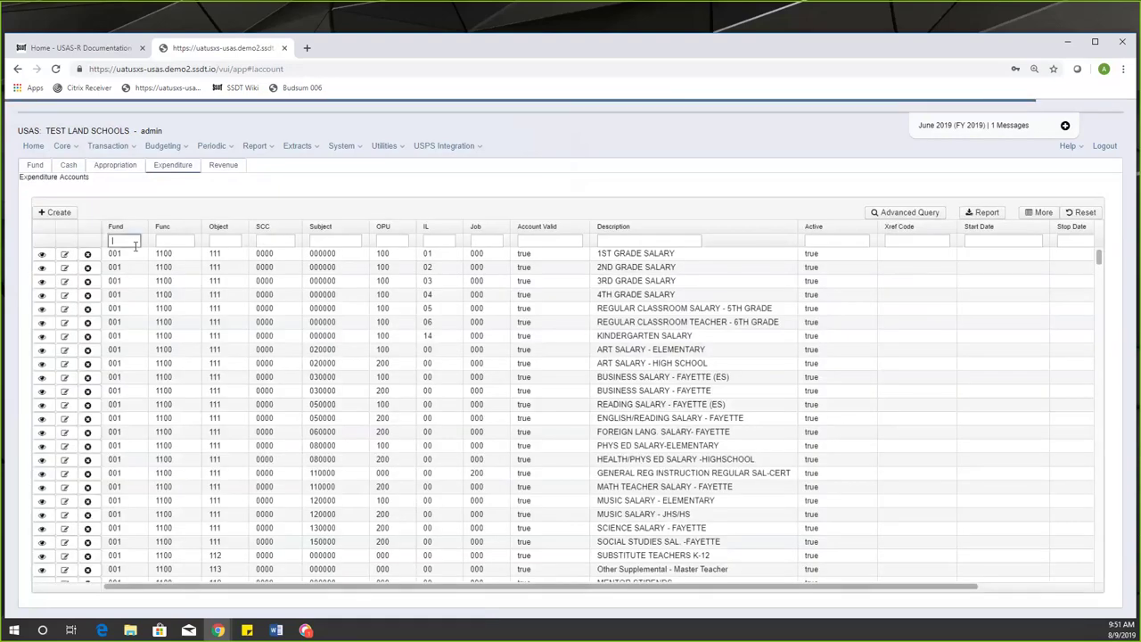
type("438")
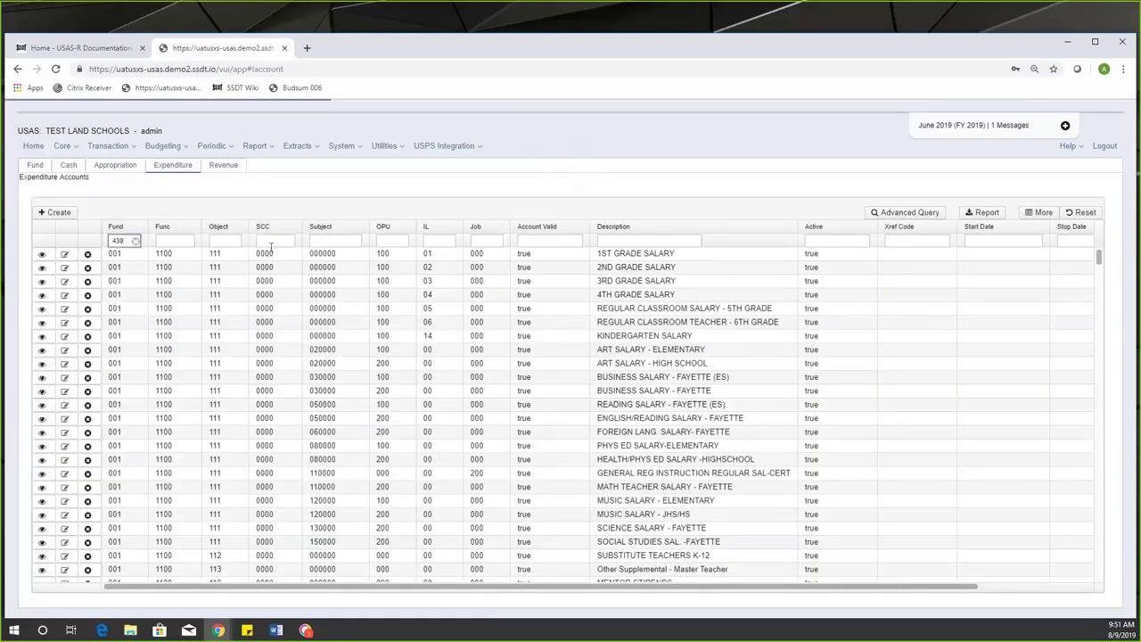
left_click(272, 242)
type("9020")
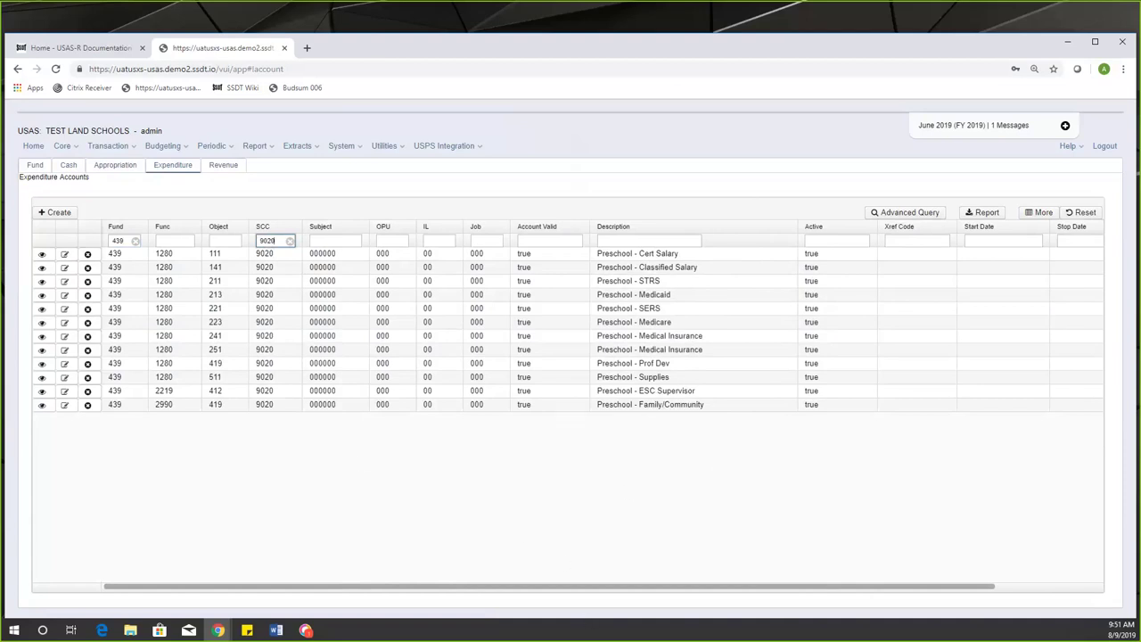
key("alt+Tab")
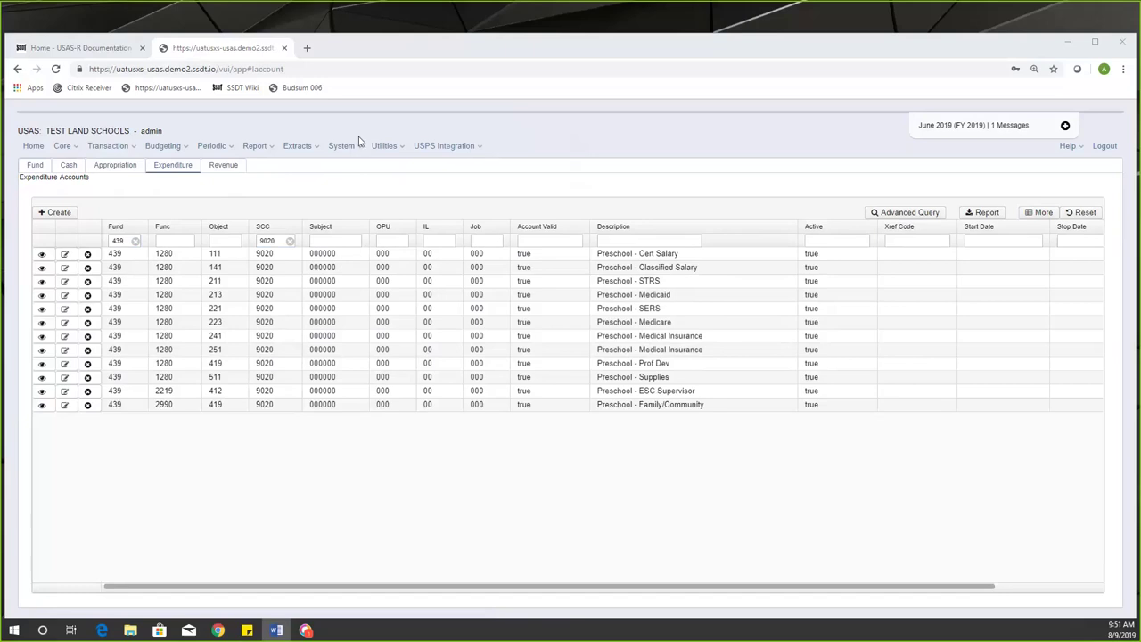
Generate the Account Payable Report dated 6/30/19 and bring the downloads bar into view
left_click(255, 149)
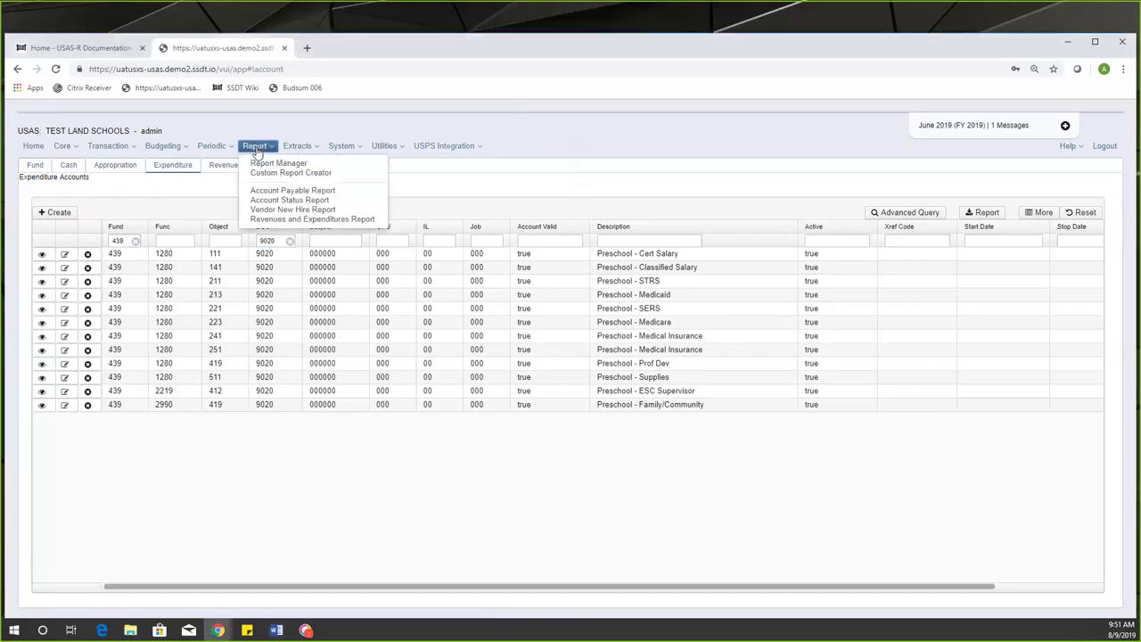
left_click(287, 191)
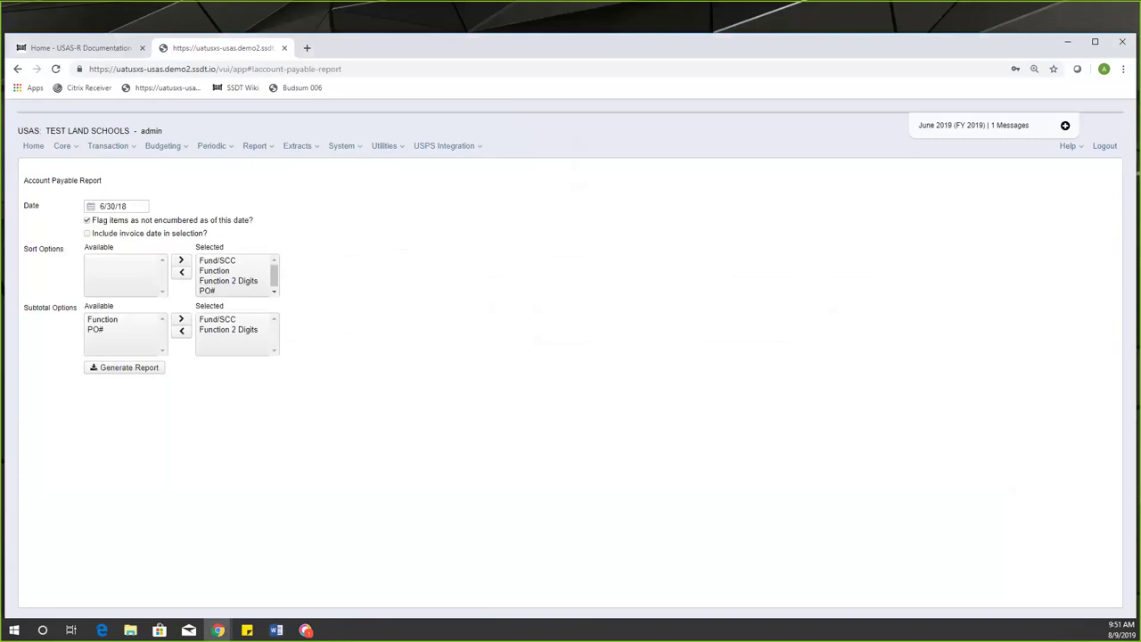
left_click(138, 206)
key("BackSpace")
type("9")
left_click(171, 205)
left_click(125, 369)
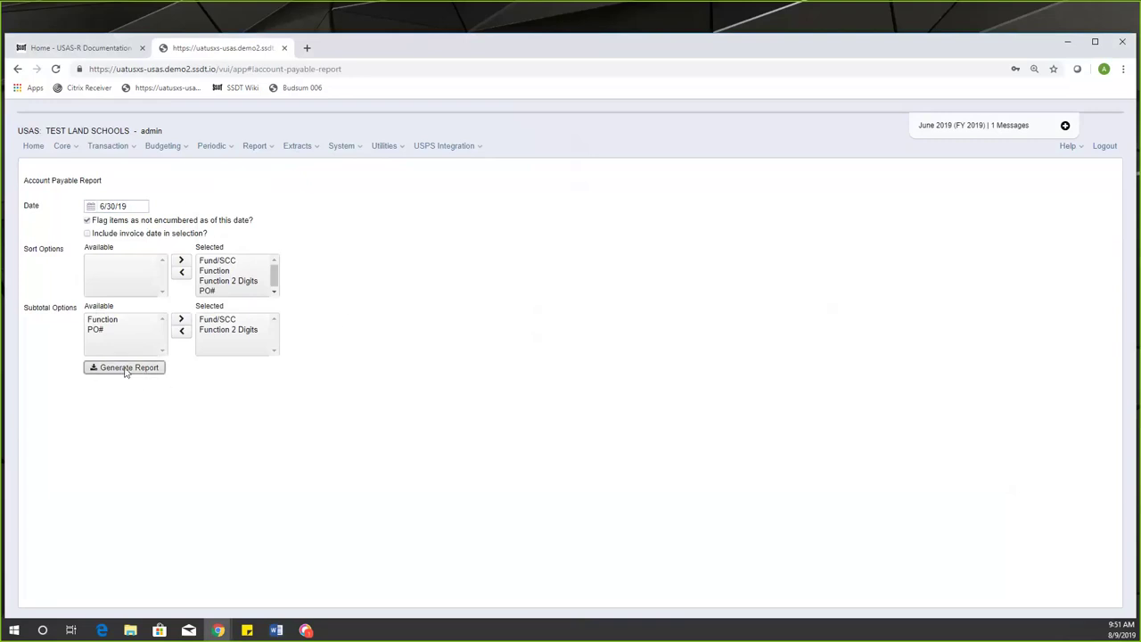
left_click(226, 48)
left_click_drag(395, 56, 390, 21)
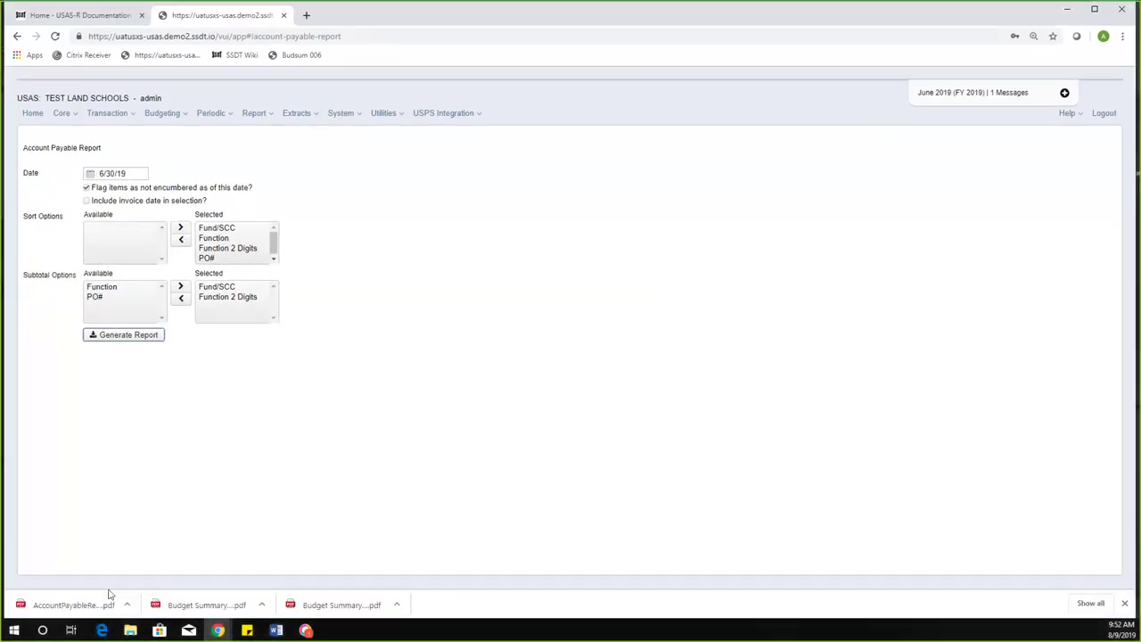
Open the downloaded AccountPayableReport.pdf, scroll through it, and return to the USAS report form
left_click(126, 604)
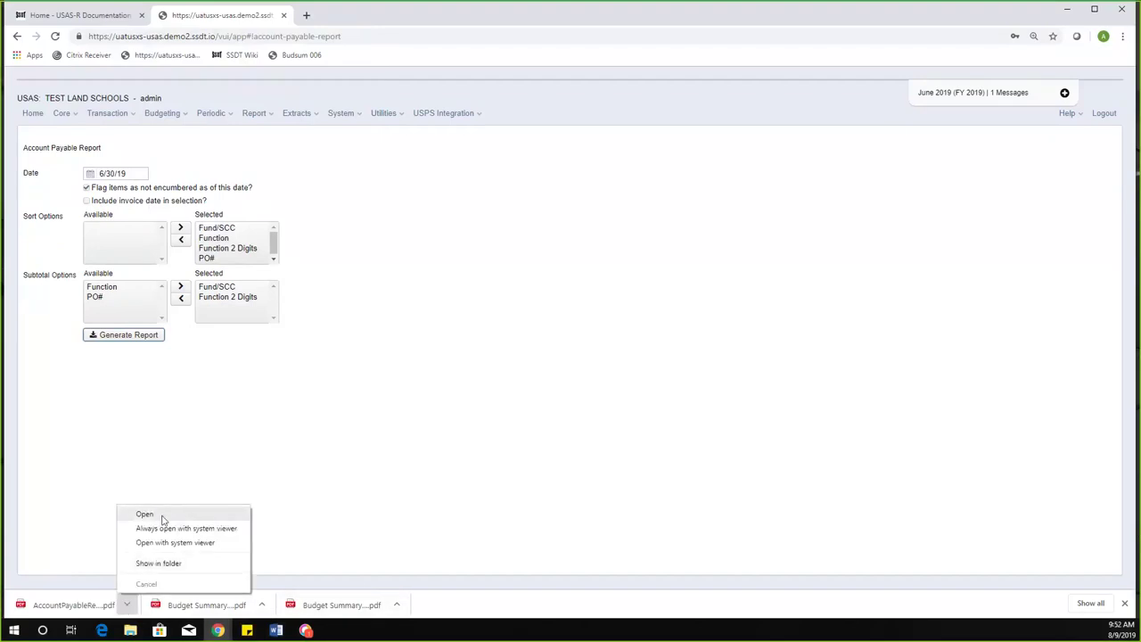
left_click(162, 517)
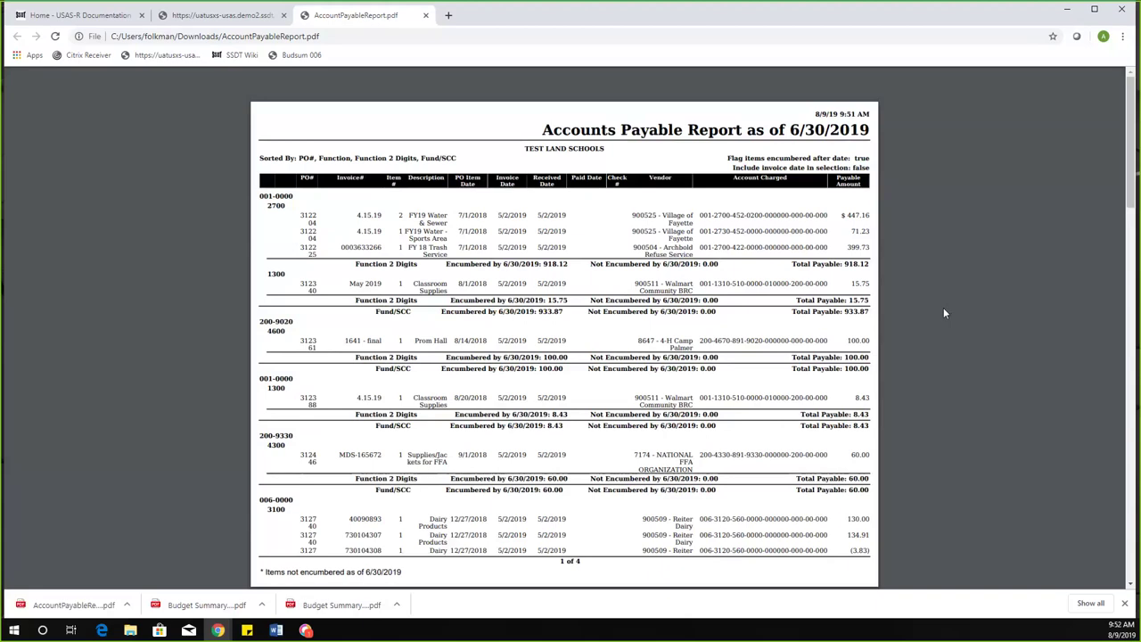
scroll(943, 308, "down", 3)
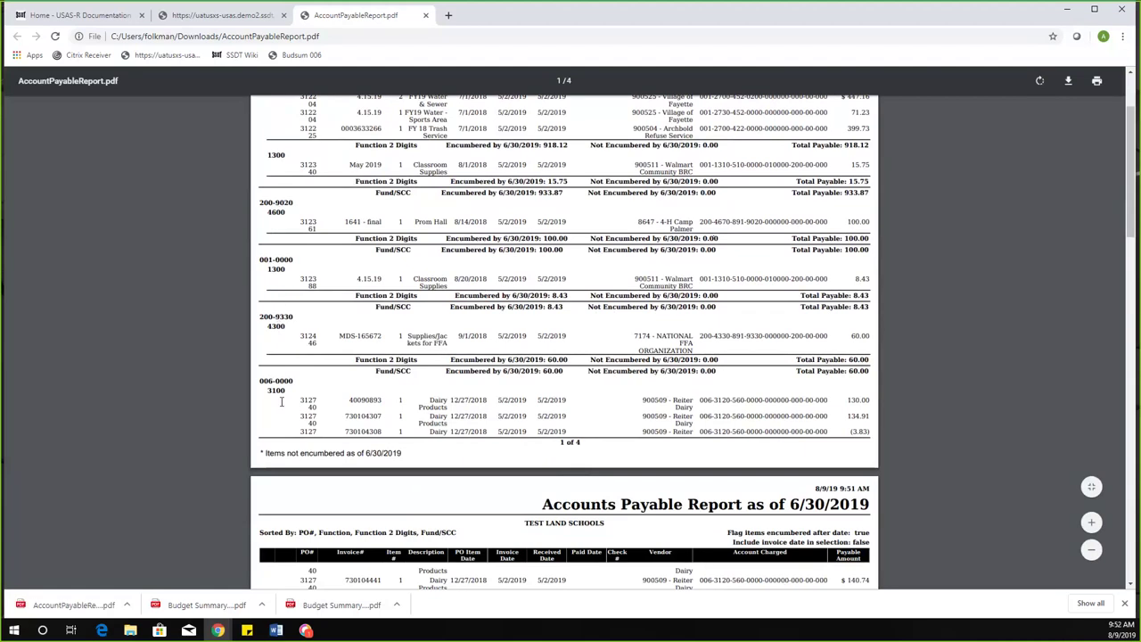
scroll(148, 374, "up", 3)
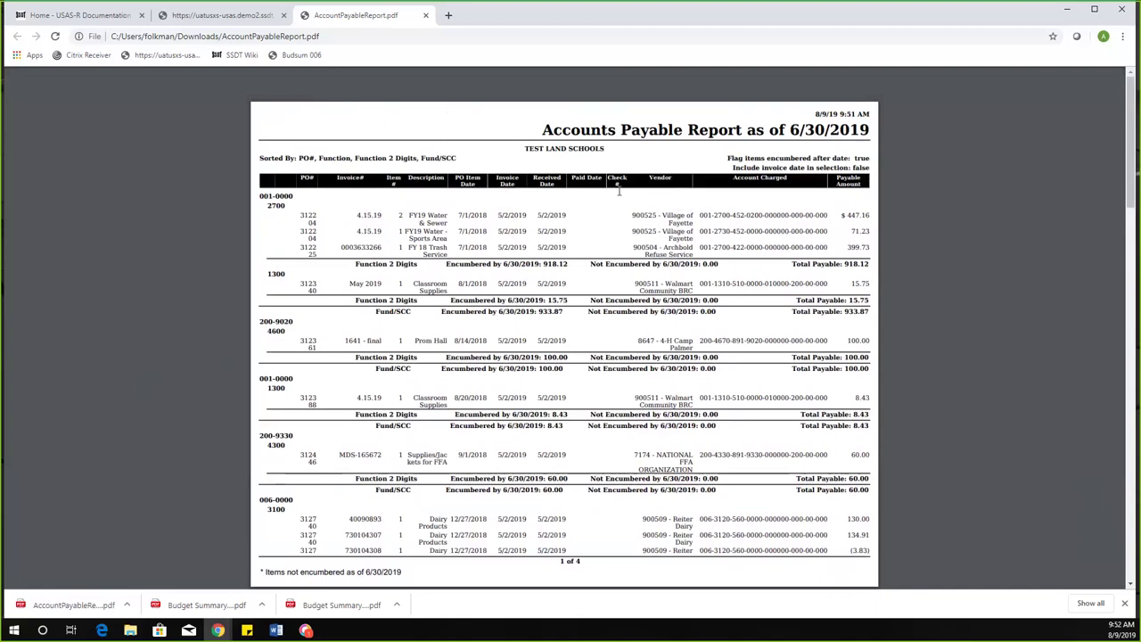
left_click(200, 17)
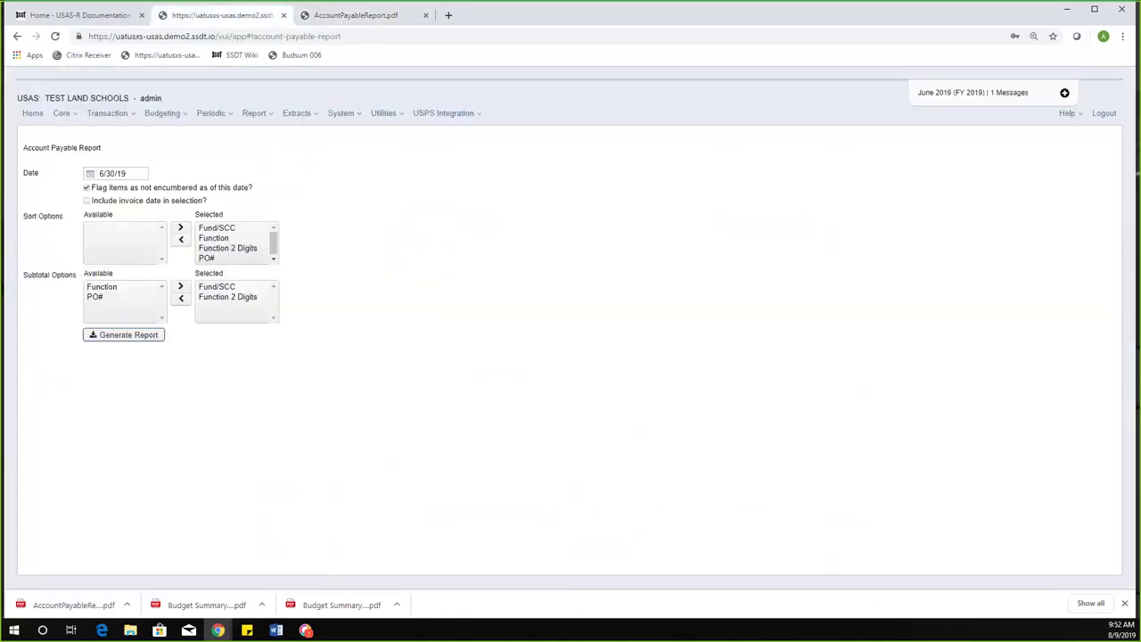
key("alt+Tab")
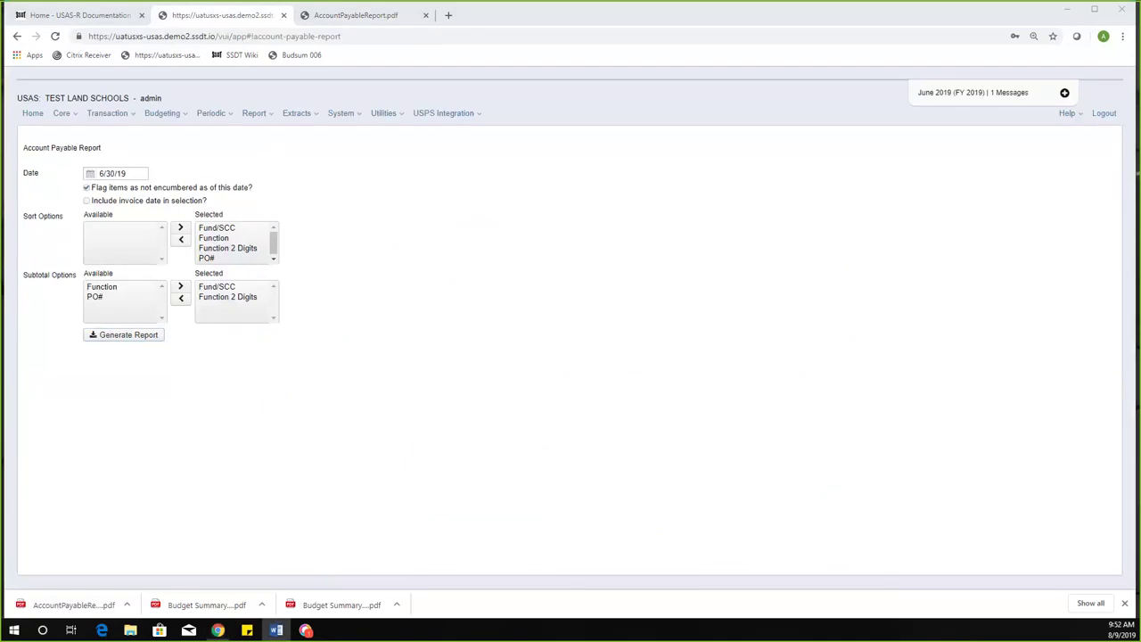